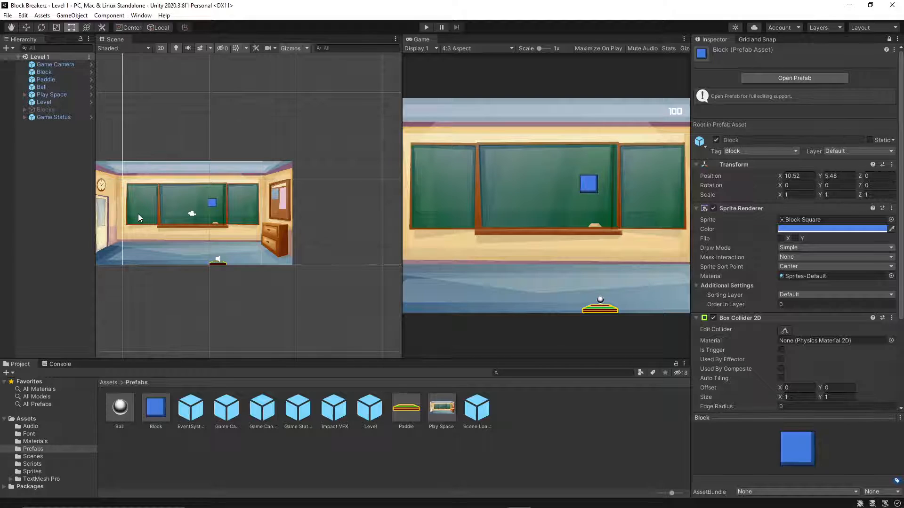
Open the Block script from the project's Scripts folder in the code editor.
scroll(138, 217, down, 1)
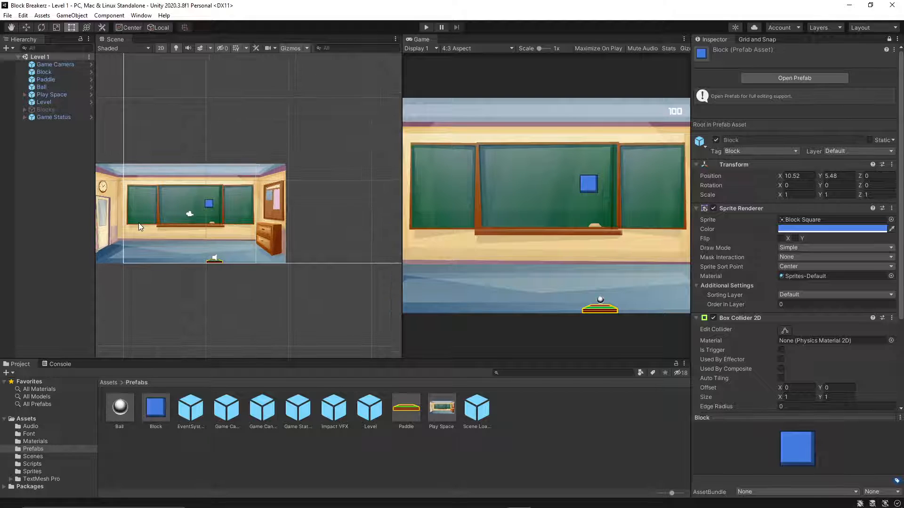
click(35, 455)
click(33, 465)
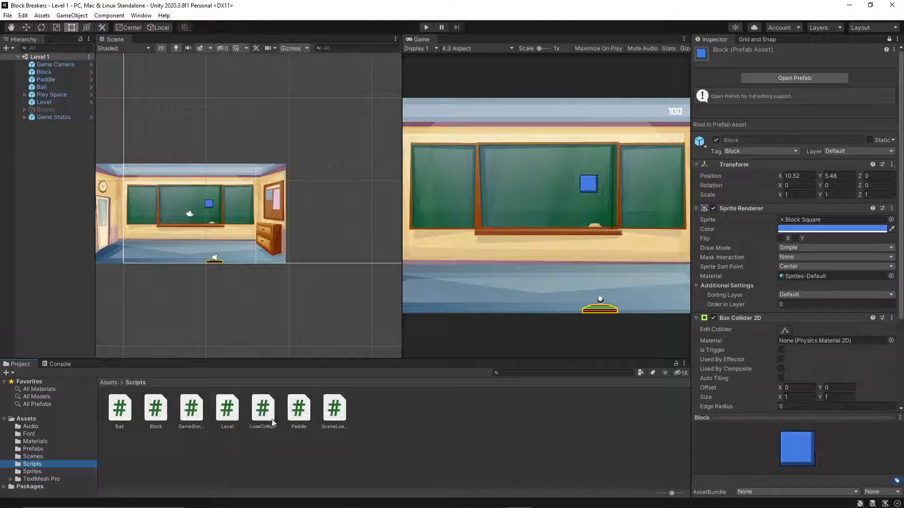
double_click(156, 409)
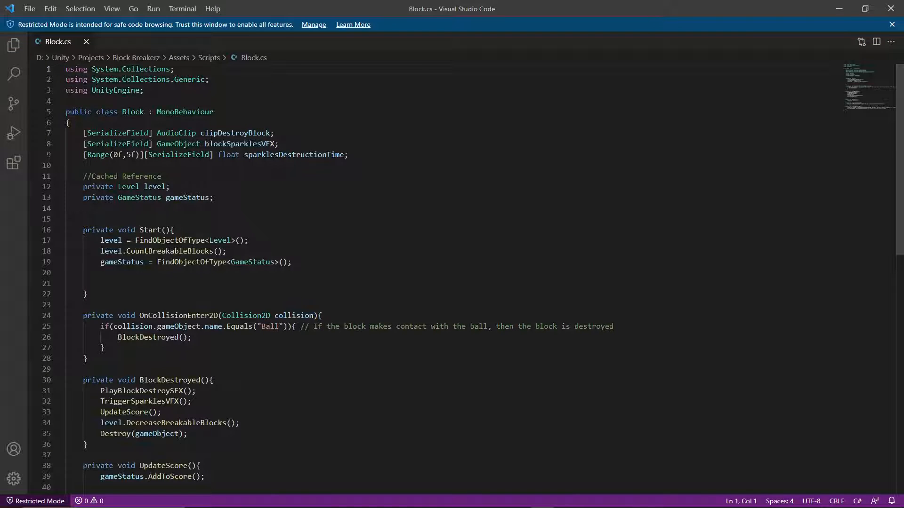
Review how Block.cs declares blockSparklesVFX and the ranged sparklesDestructionTime field and uses them in TriggerSparklesVFX.
drag(360, 155, 79, 151)
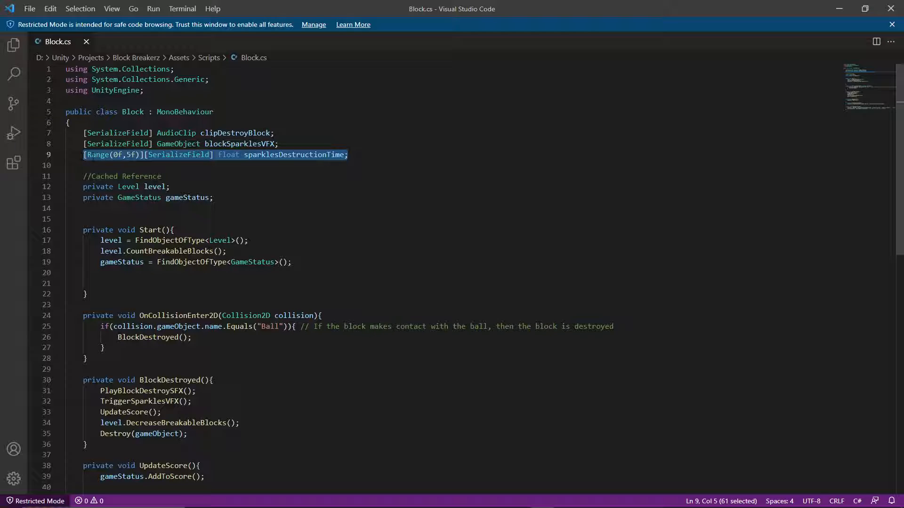
click(84, 155)
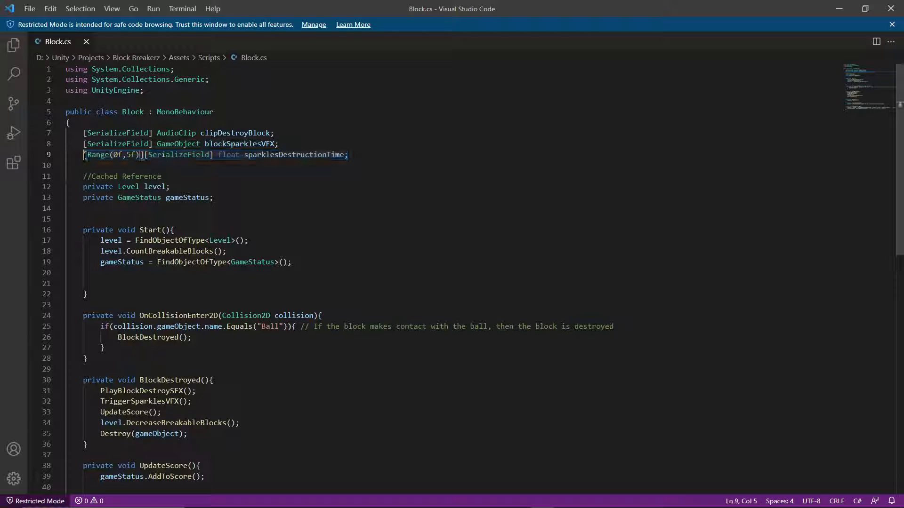
drag(84, 155, 205, 155)
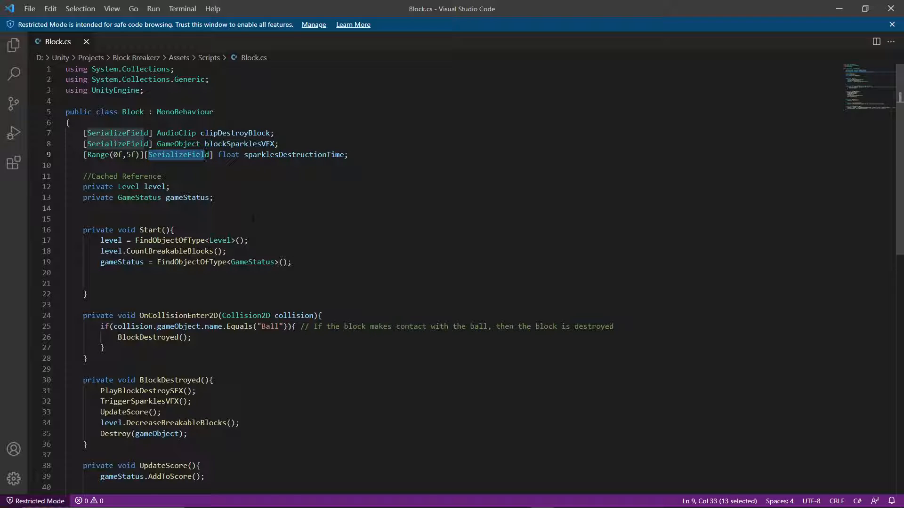
scroll(206, 155, down, 1)
scroll(452, 280, down, 4)
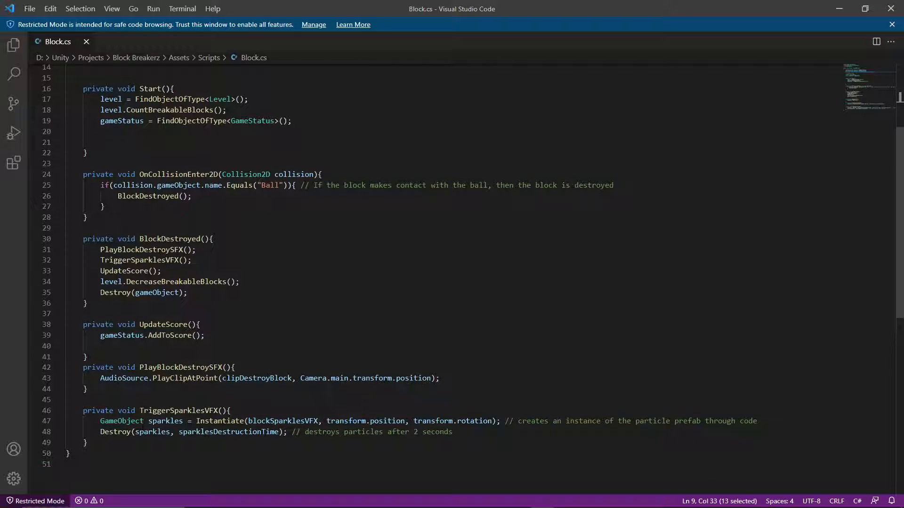
drag(140, 410, 224, 410)
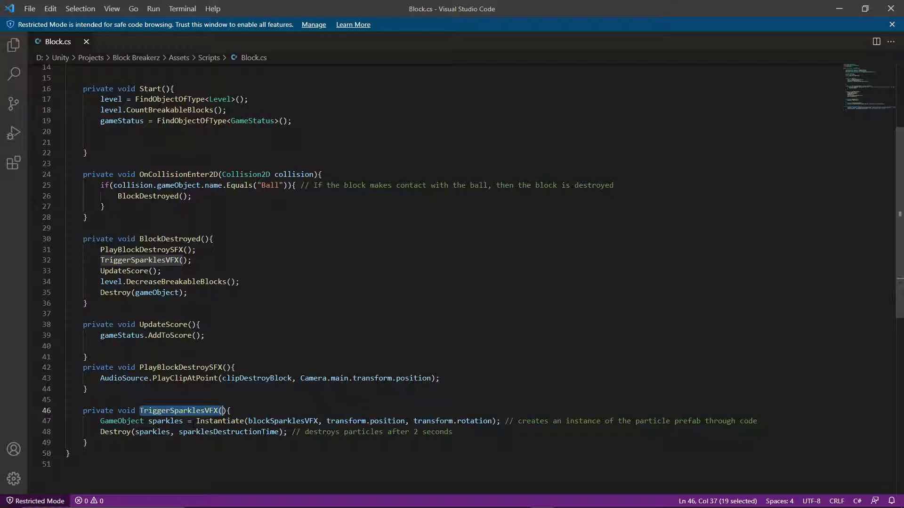
scroll(451, 278, up, 5)
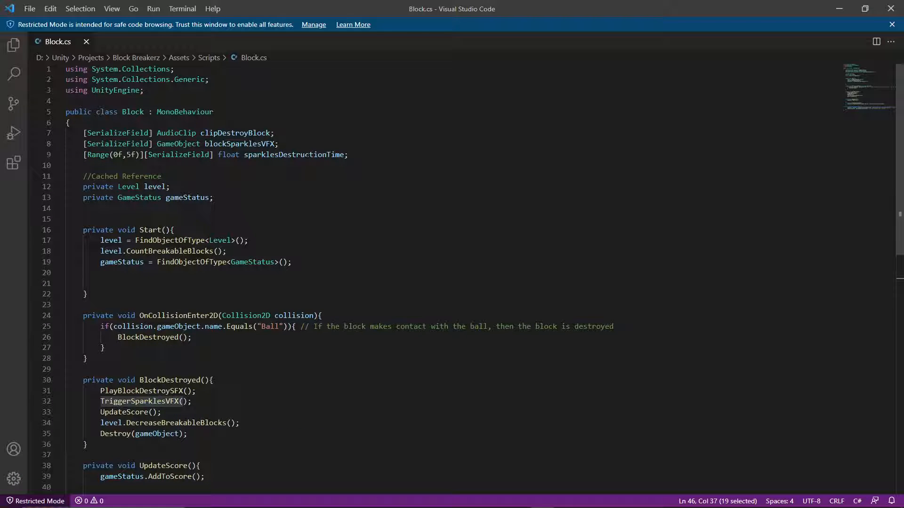
drag(280, 144, 71, 144)
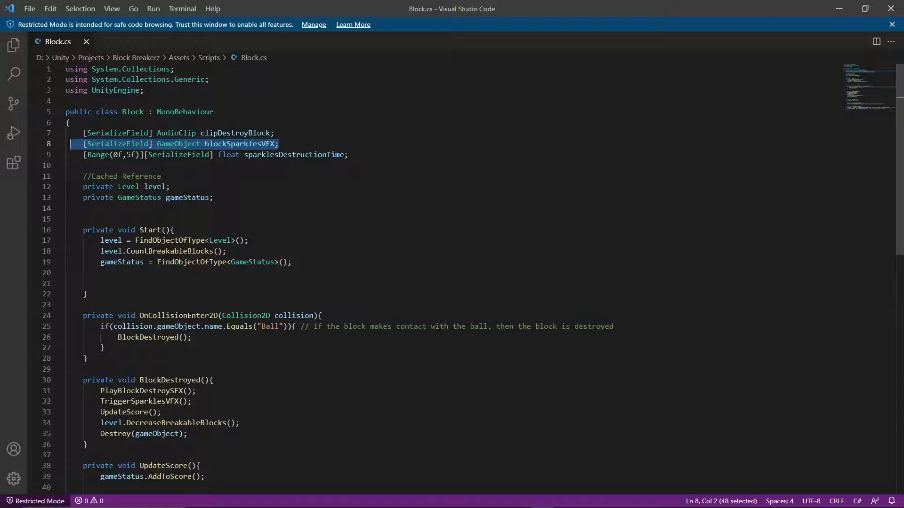
scroll(291, 147, down, 8)
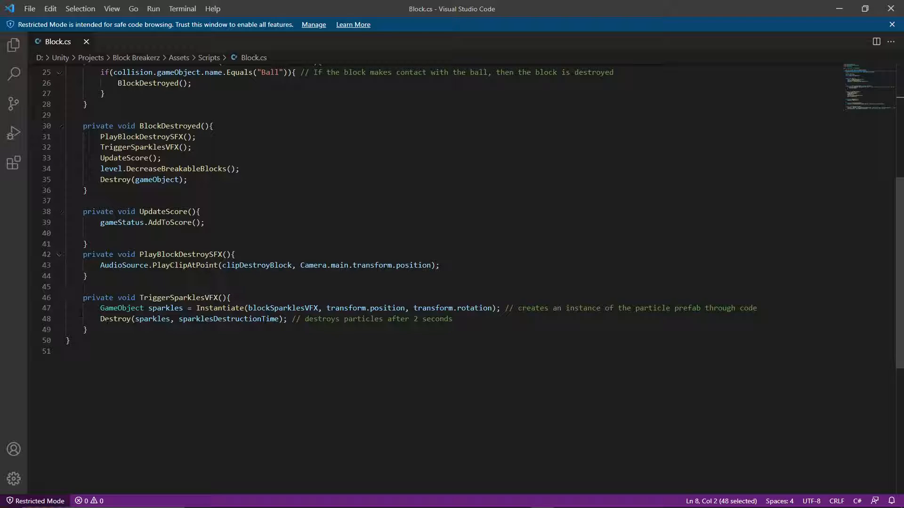
drag(92, 319, 337, 319)
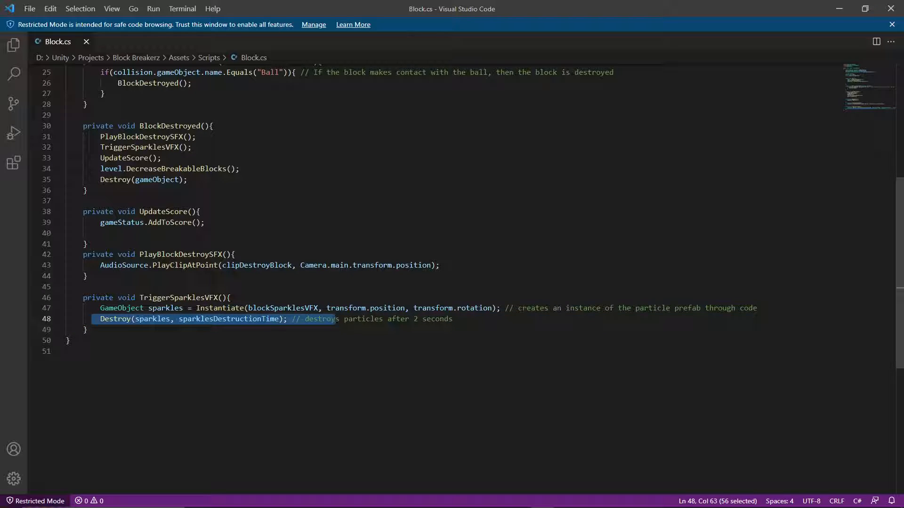
drag(179, 319, 278, 319)
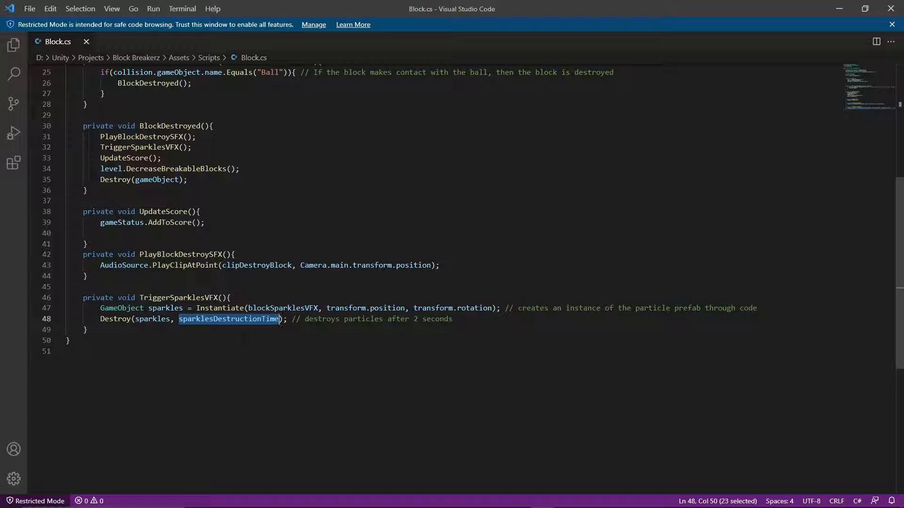
scroll(281, 320, up, 4)
scroll(202, 291, down, 5)
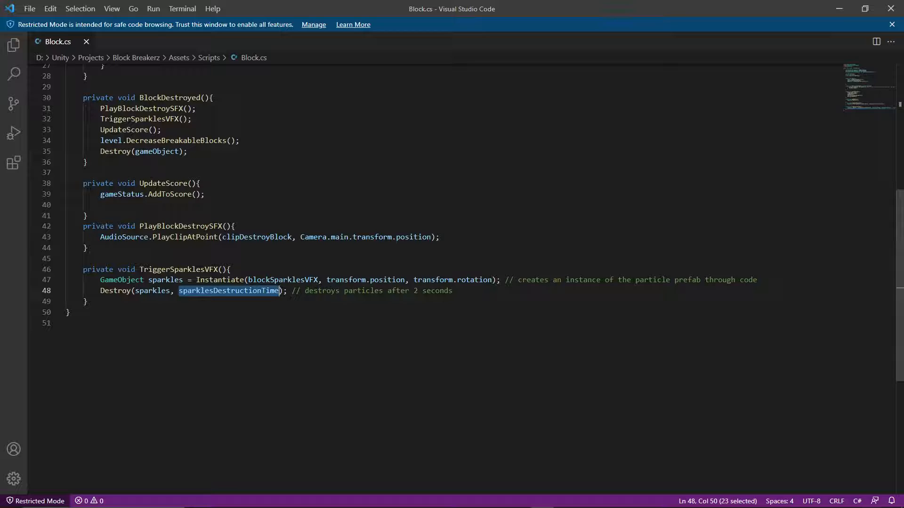
Switch to Unity, play-test the game with Maximize On Play from Level 1 into Level 2, and stop play mode.
click(519, 500)
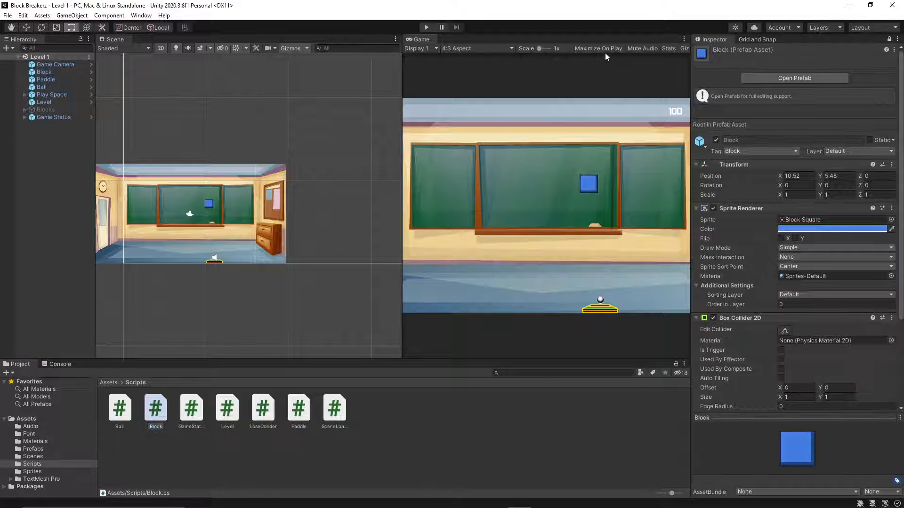
click(424, 27)
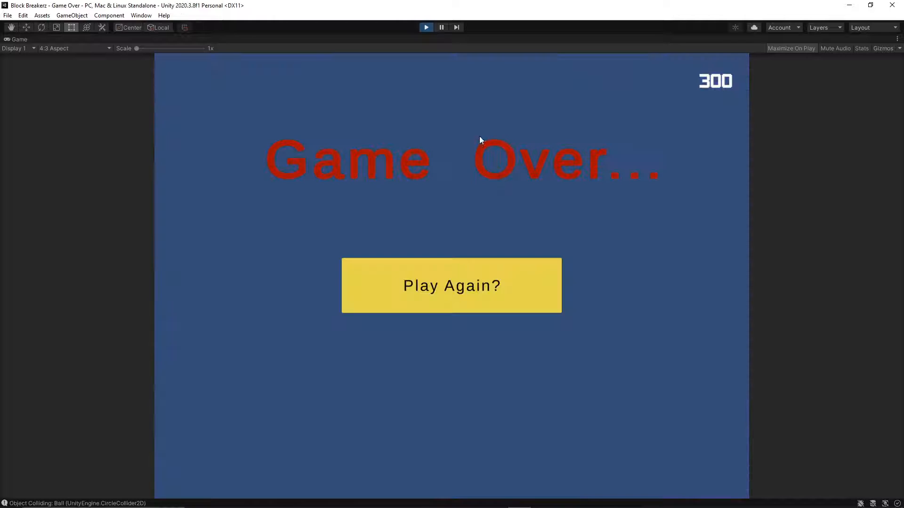
click(476, 280)
click(476, 284)
click(490, 285)
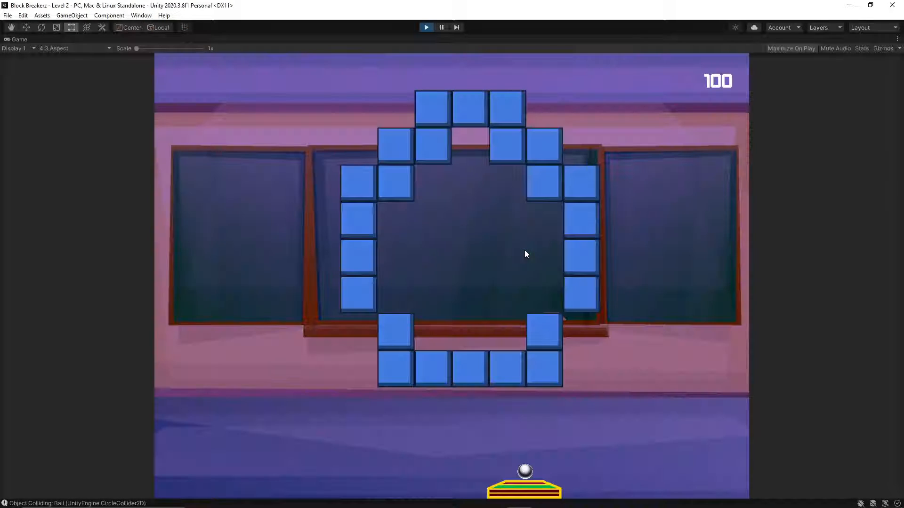
click(470, 214)
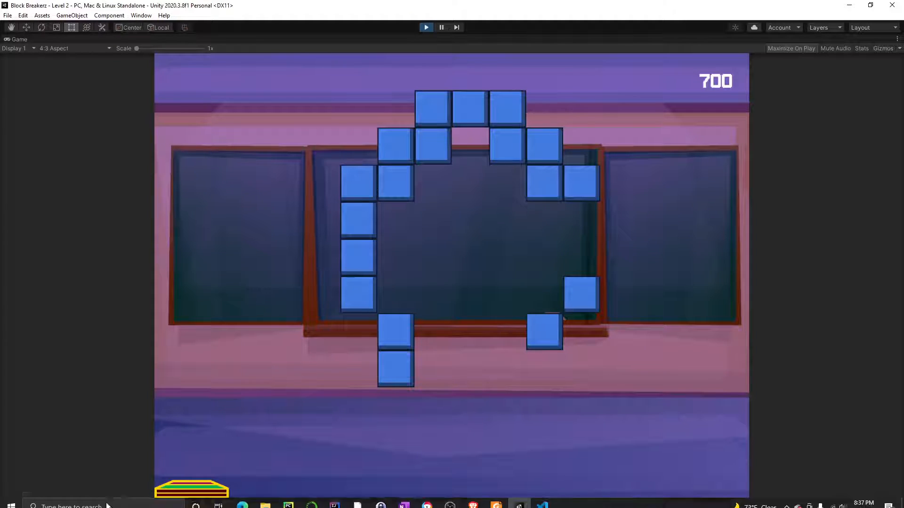
click(423, 28)
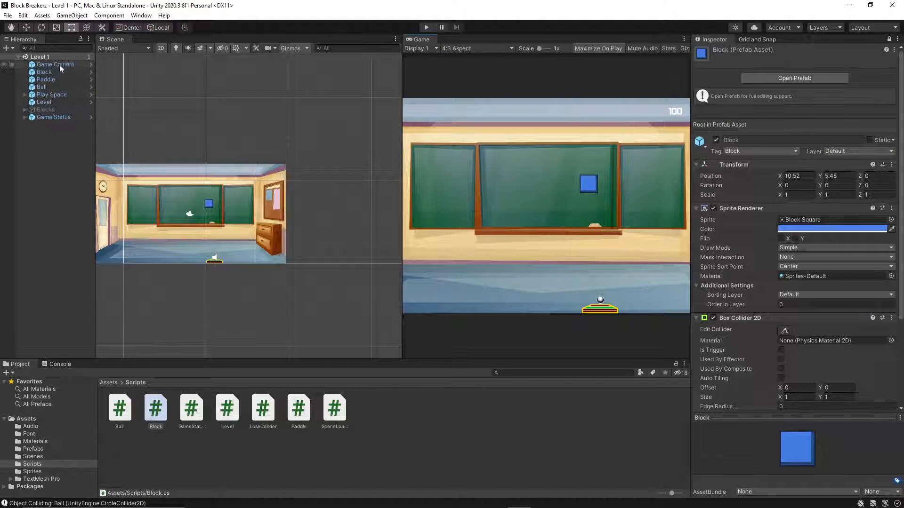
Open the Play Space prefab from the Prefabs folder for editing.
click(34, 449)
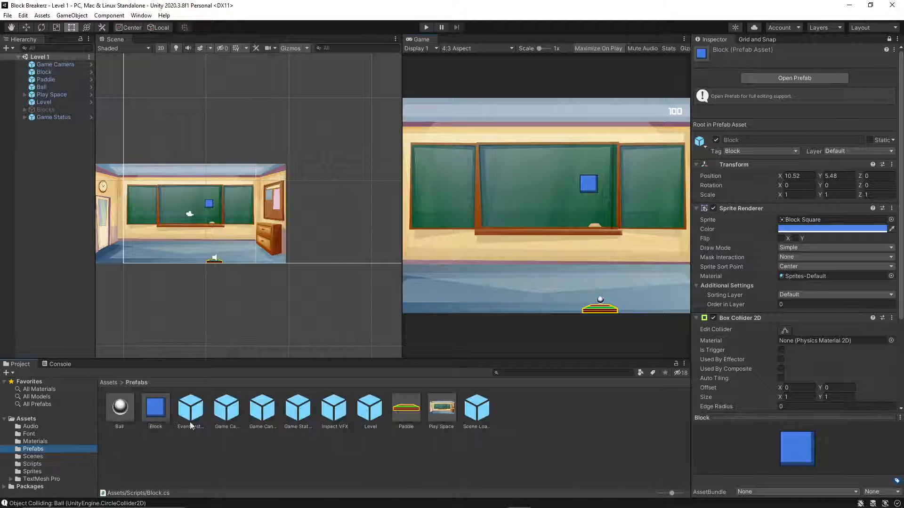
click(255, 407)
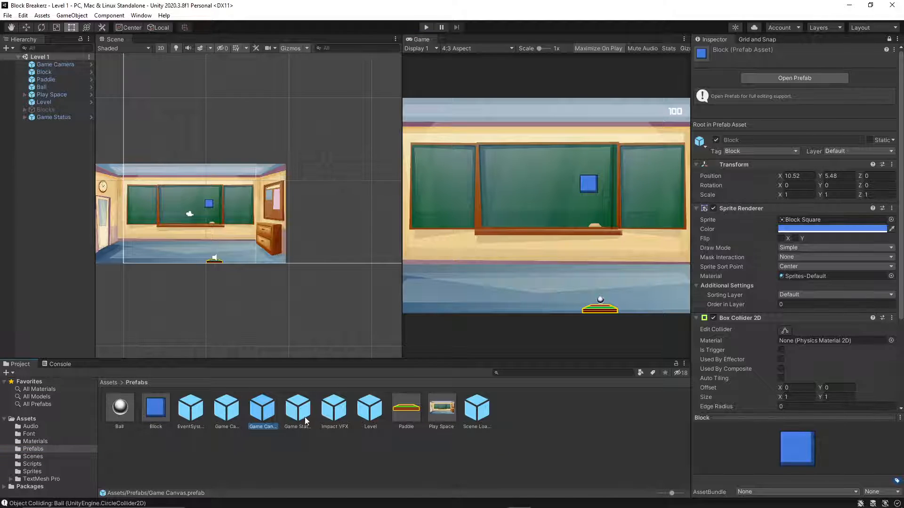
click(445, 412)
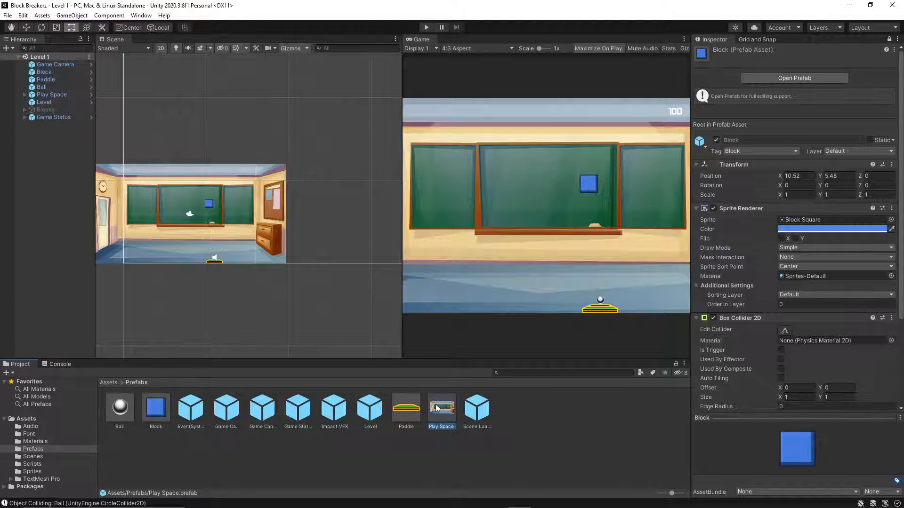
double_click(435, 406)
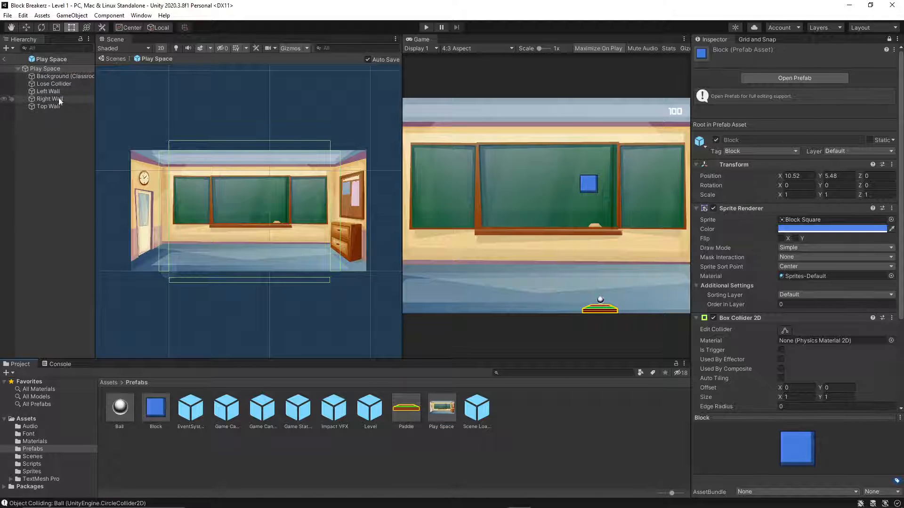
Move the Lose Collider slightly up and scale it horizontally so it extends past both side walls.
click(62, 84)
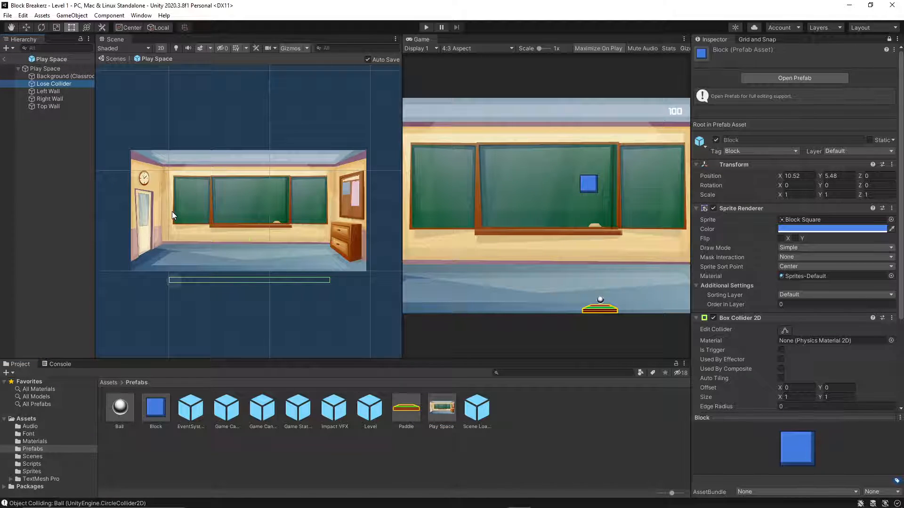
key(w)
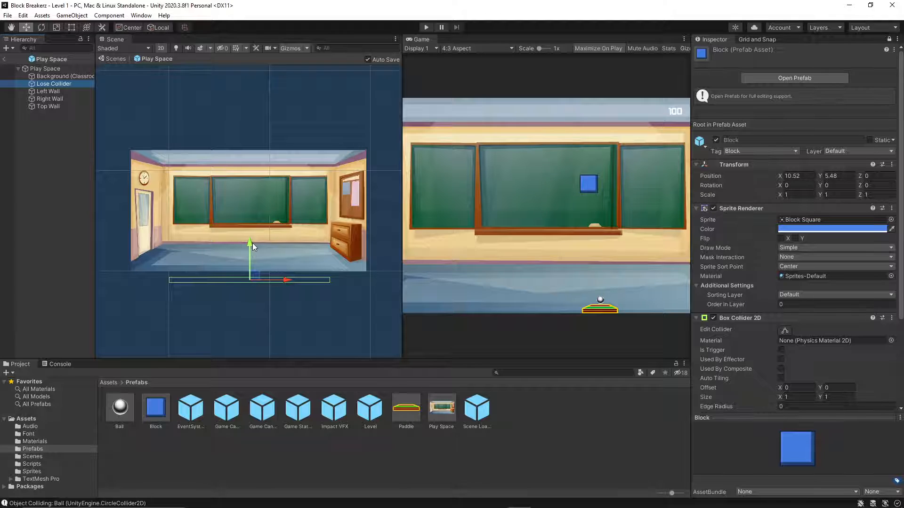
drag(252, 243, 253, 239)
click(180, 278)
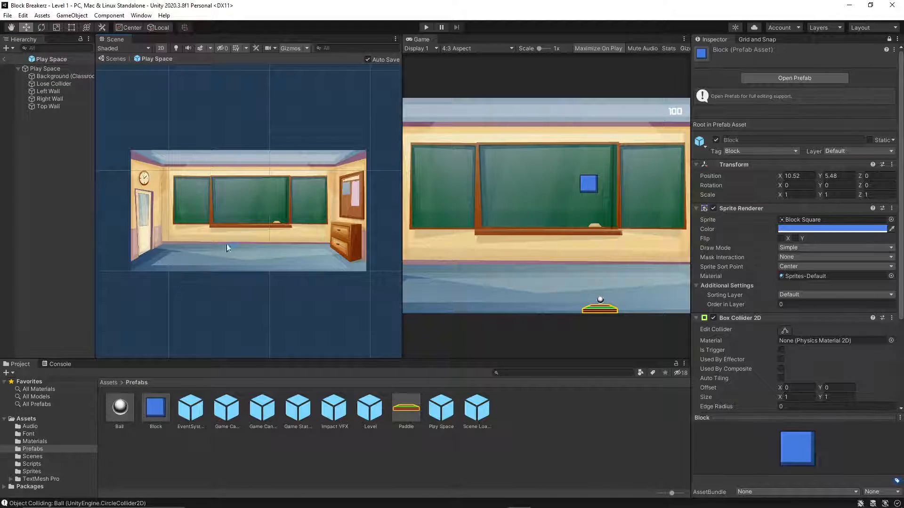
click(65, 84)
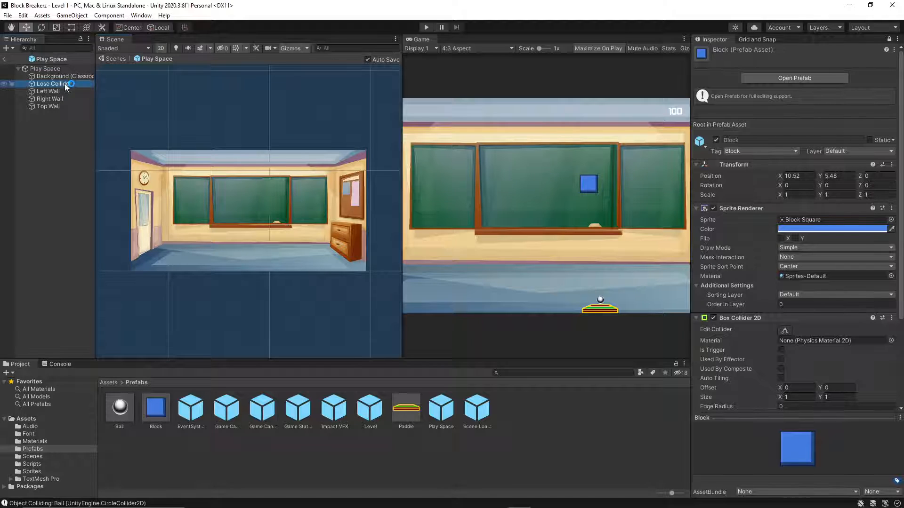
key(r)
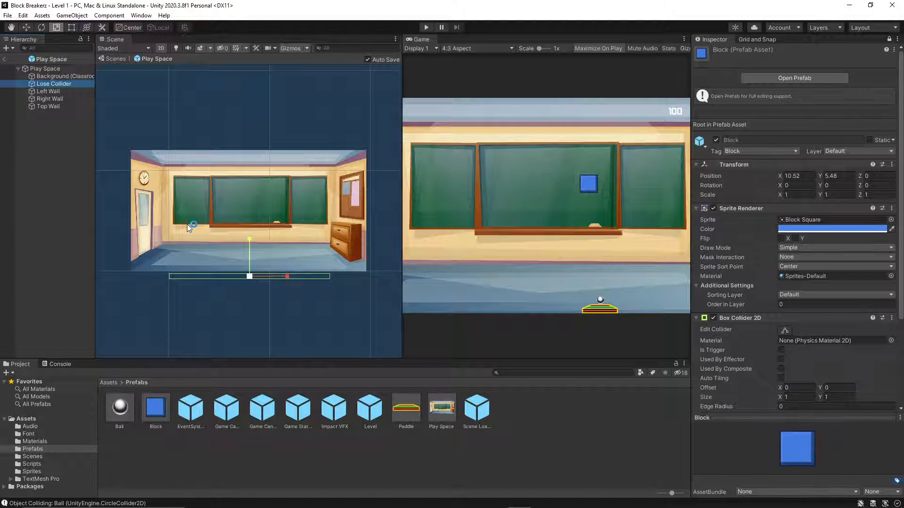
drag(287, 273, 302, 272)
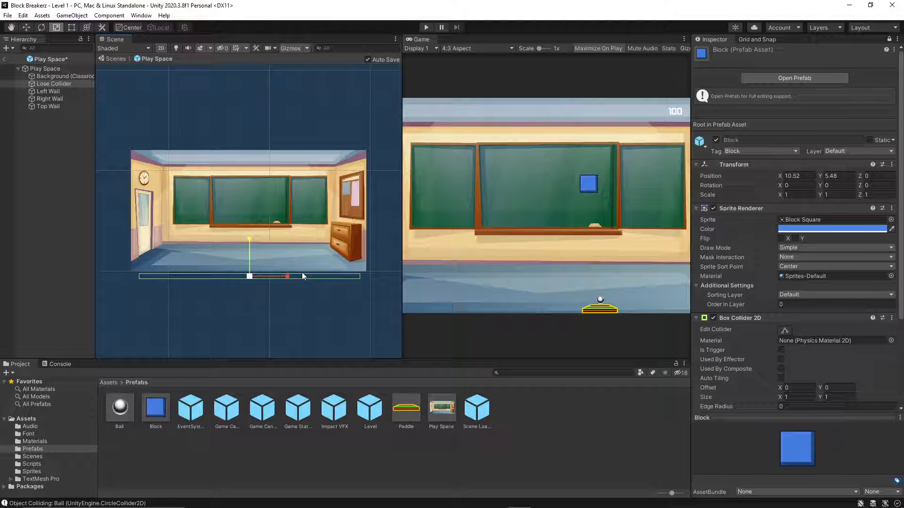
Leave the Play Space prefab and select Play Space in the Level 1 scene to check its colliders.
click(28, 434)
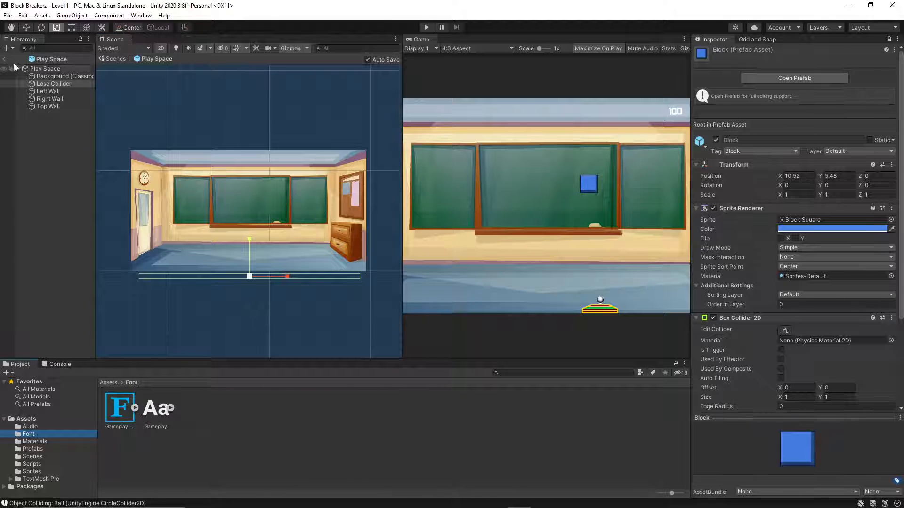
click(5, 58)
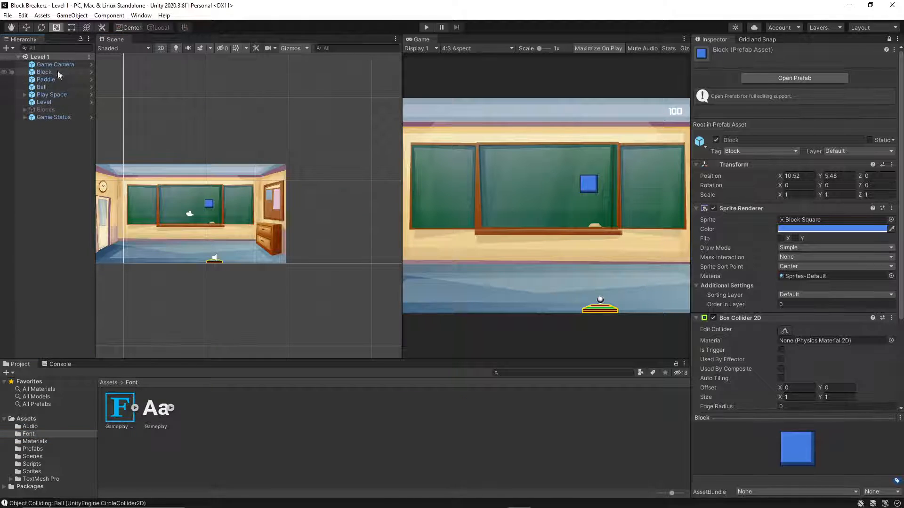
click(54, 96)
middle_drag(216, 293, 266, 297)
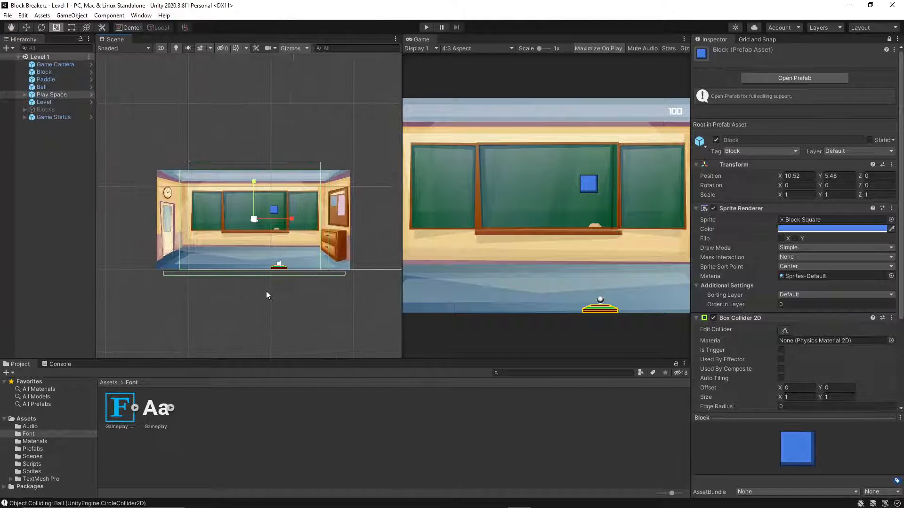
Play-test the game through Level 1 and Level 2 to check the widened Lose Collider.
click(429, 30)
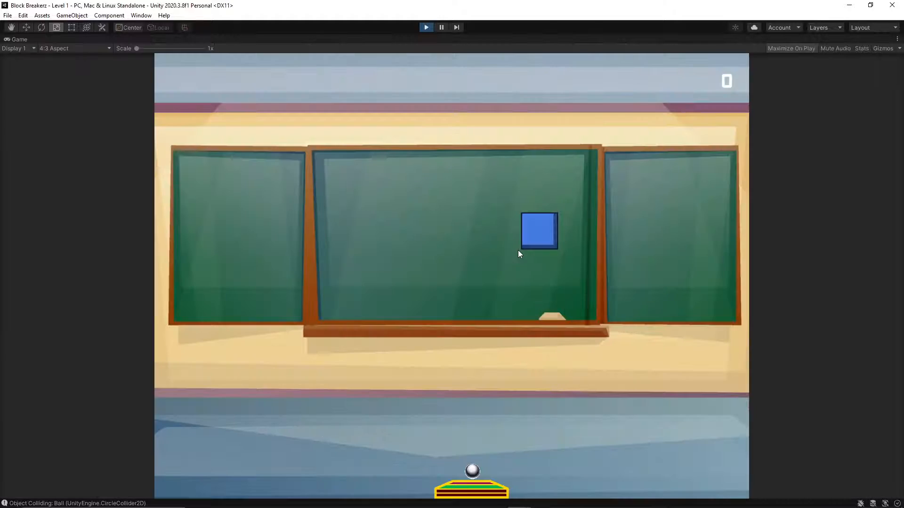
click(505, 221)
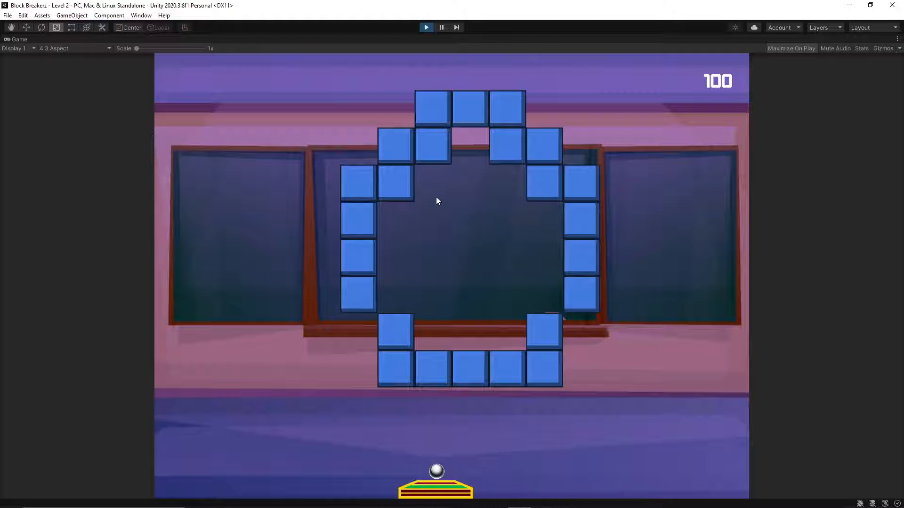
click(438, 200)
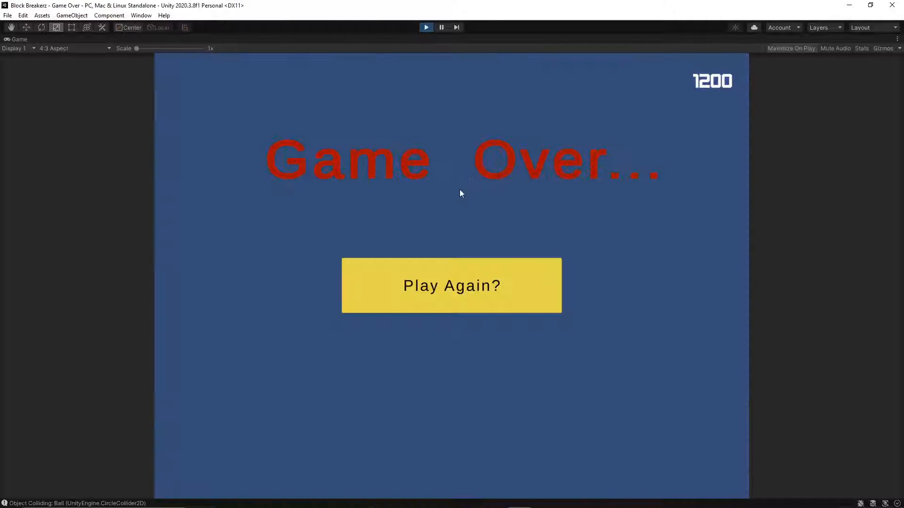
Restart the game from the Game Over screen and stop the play-test in Level 1.
click(423, 284)
click(464, 292)
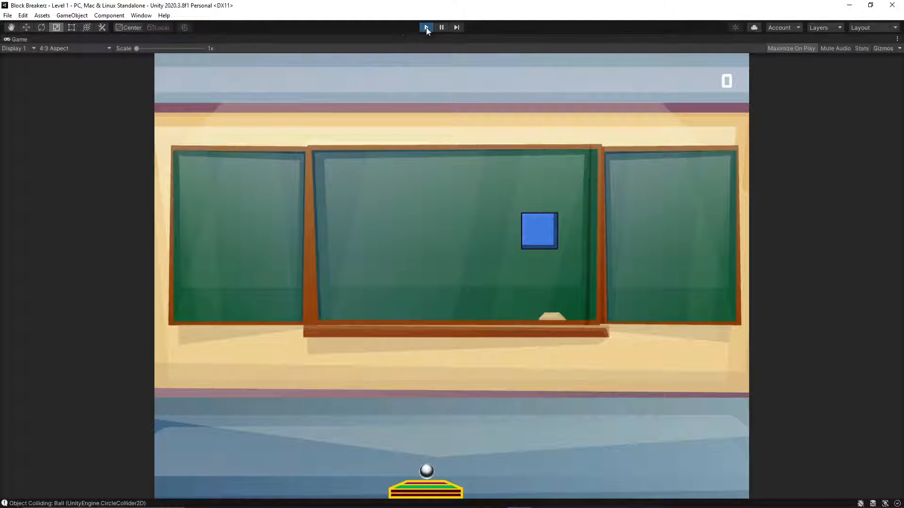
click(427, 27)
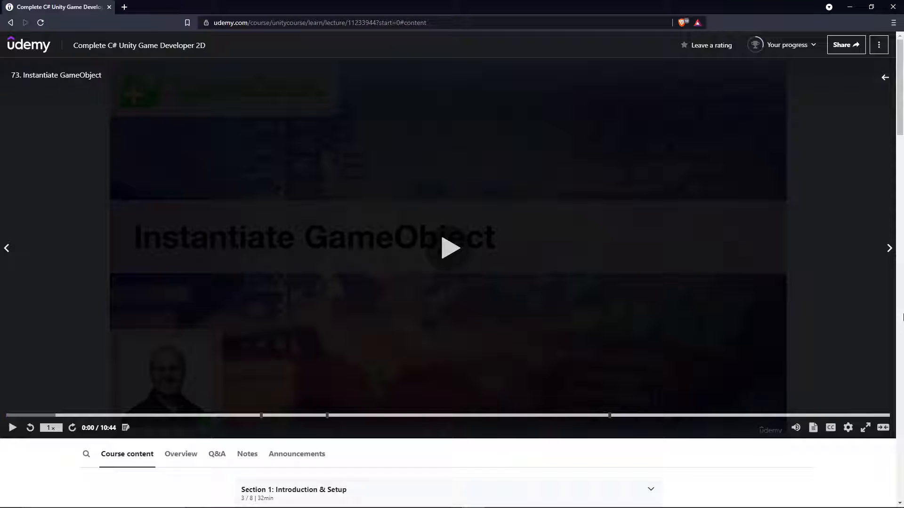
Switch to the Udemy course in the browser, advance to lecture 74, Using Tags In Unity, and play it full screen.
click(889, 248)
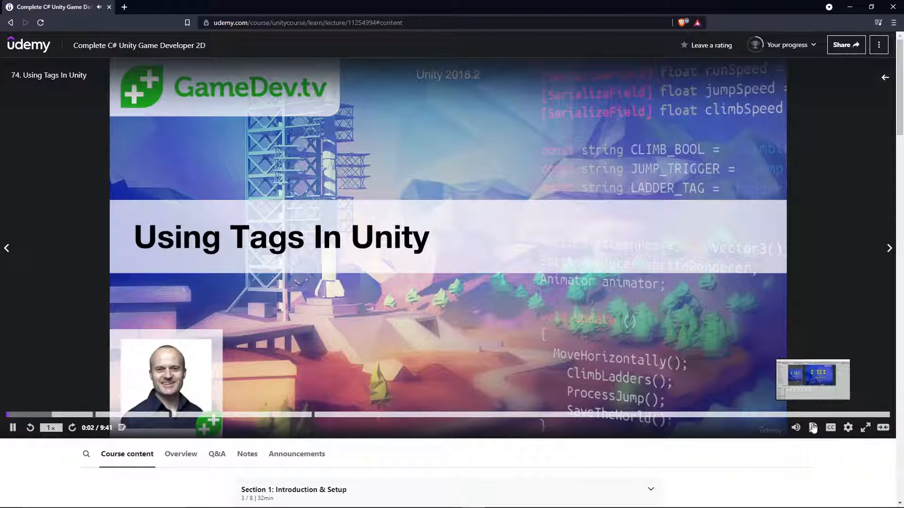
mouse_move(802, 431)
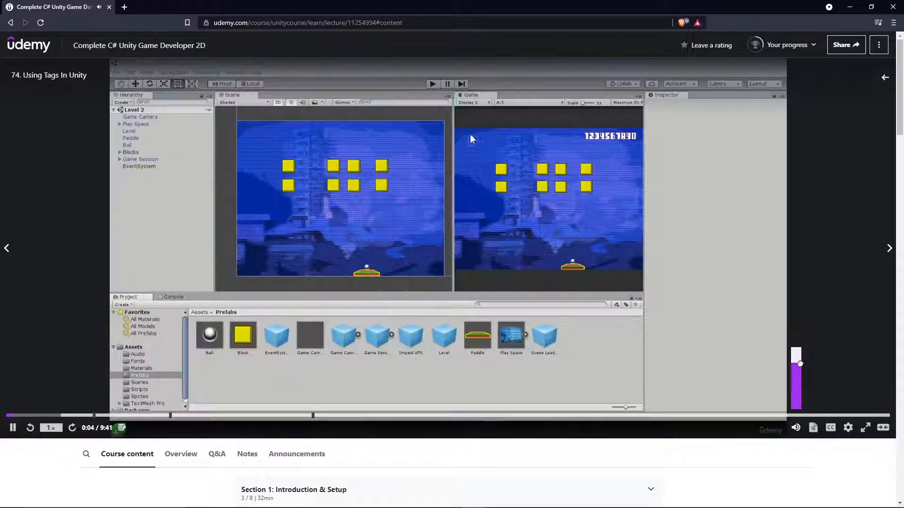
click(865, 428)
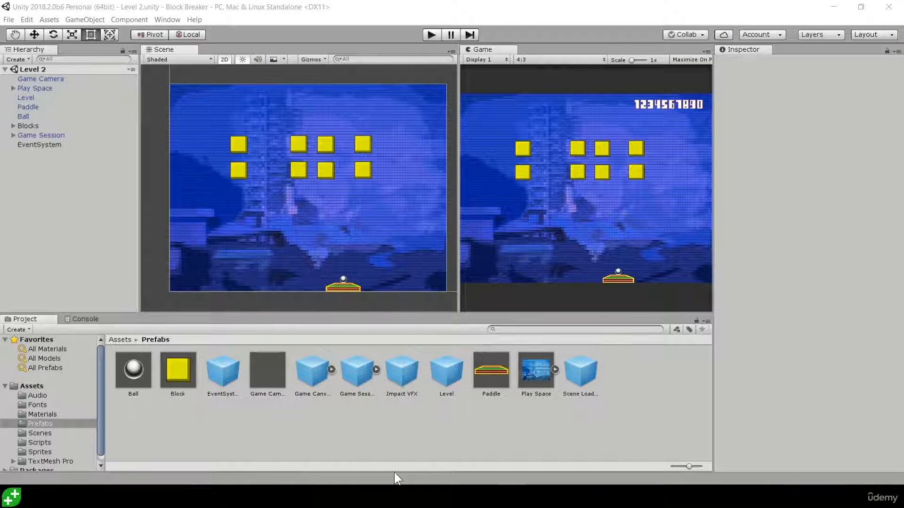
Examine the Unity manual's Tags page, highlighting the sentence on how tags identify GameObjects for scripting.
mouse_move(394, 494)
click(418, 442)
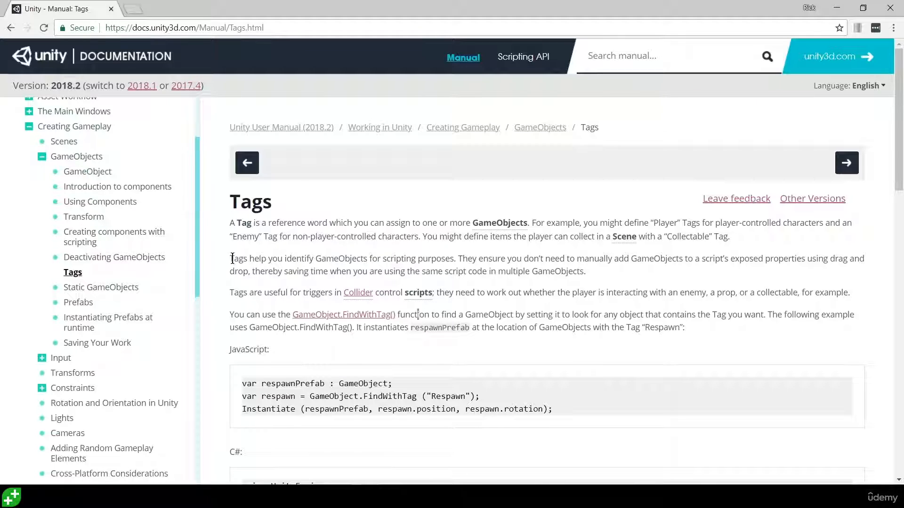
drag(232, 258, 426, 258)
click(438, 260)
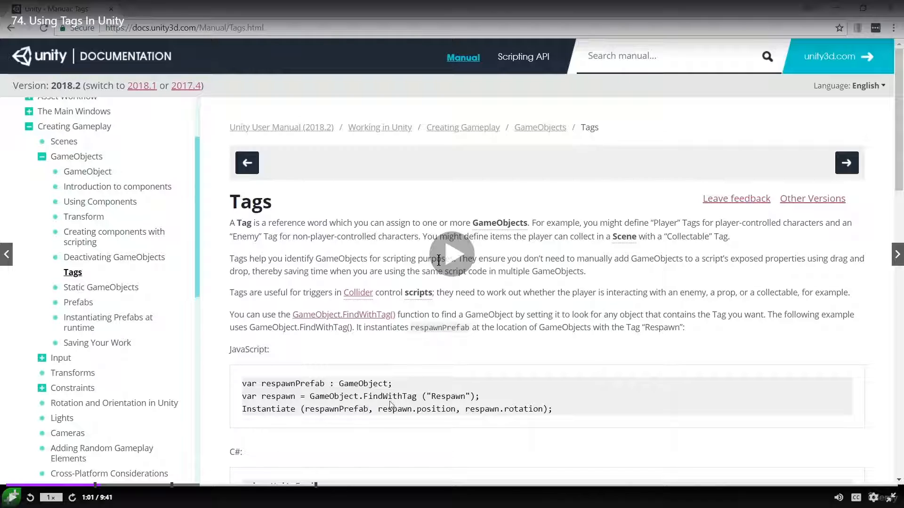
click(463, 284)
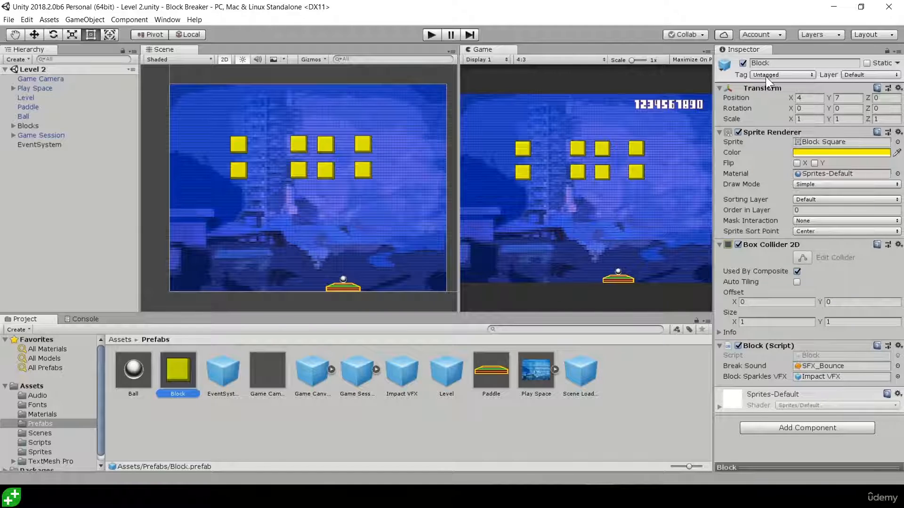
Create a new tag named Breakable, starting from the Block prefab's tag options.
click(781, 75)
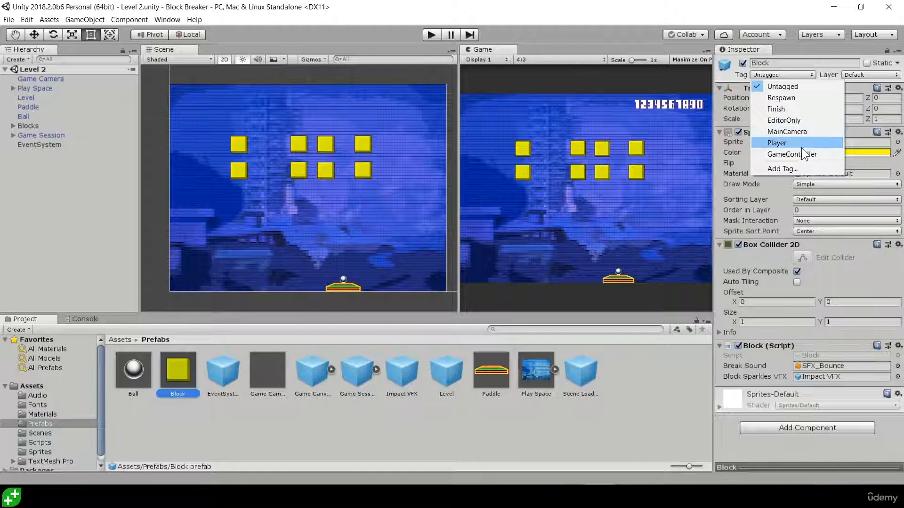
click(786, 168)
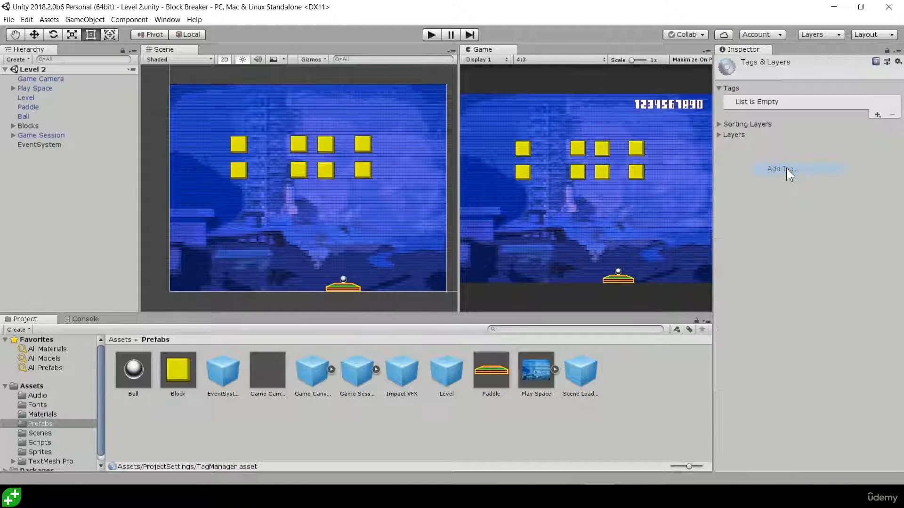
click(877, 115)
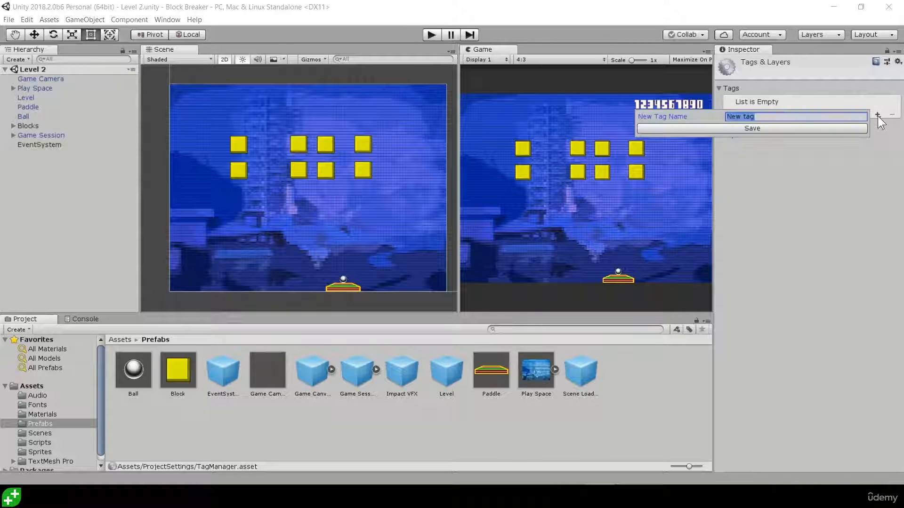
text(Breakable)
click(778, 128)
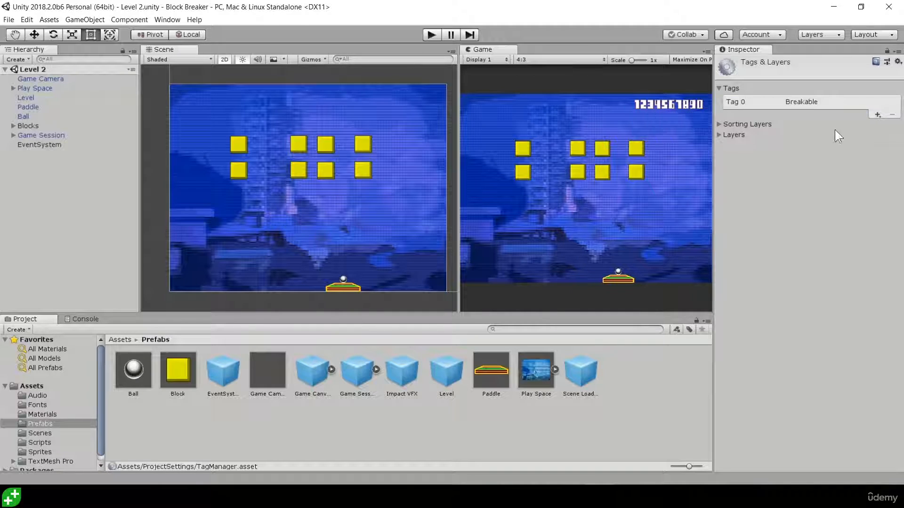
Create a second tag named Unbreakable below the Breakable tag.
click(876, 114)
text(U)
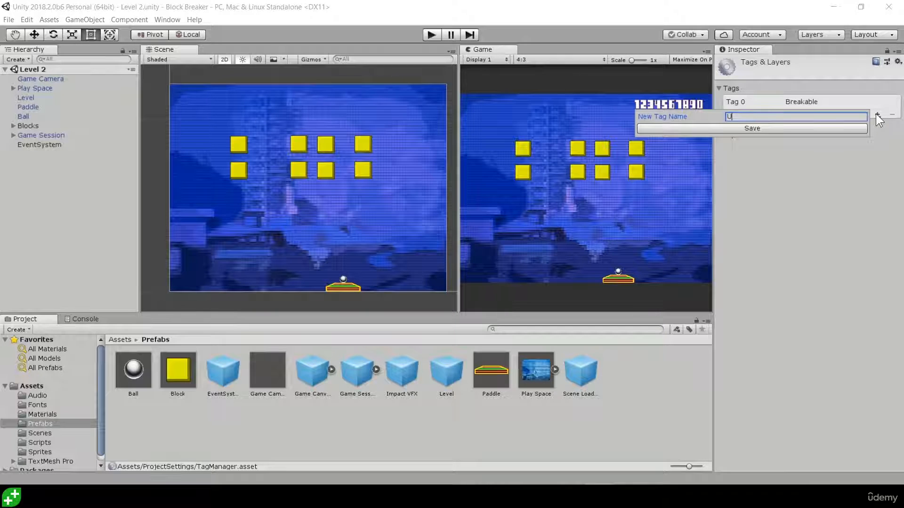
text(nbreakable)
key(Return)
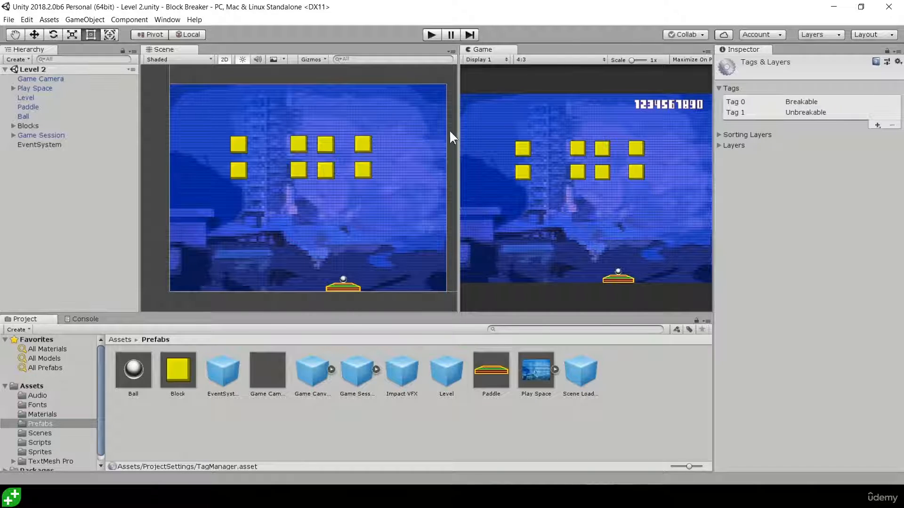
Assign the Breakable tag to the Block prefab in the Prefabs folder.
click(177, 376)
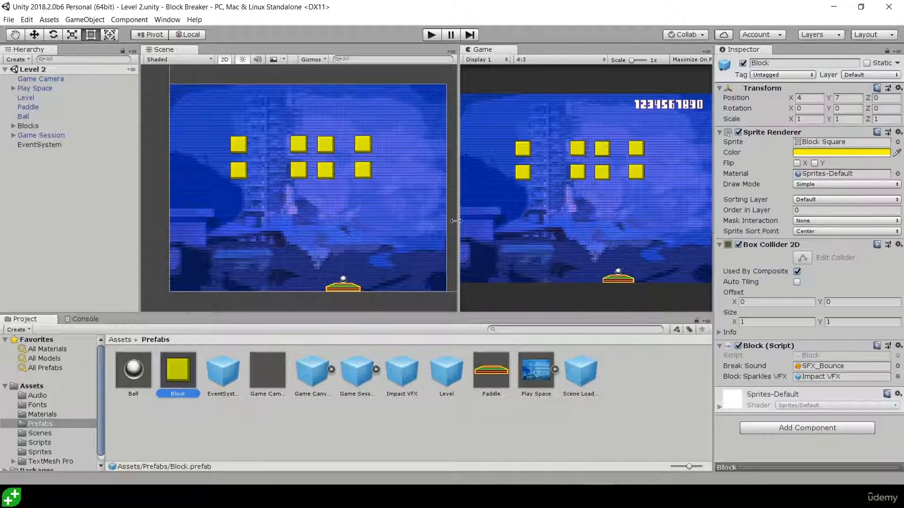
click(764, 76)
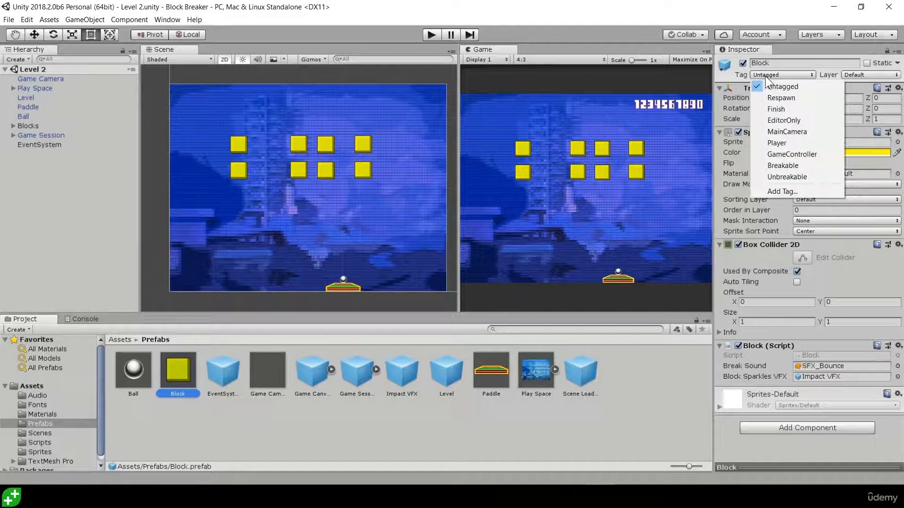
click(784, 168)
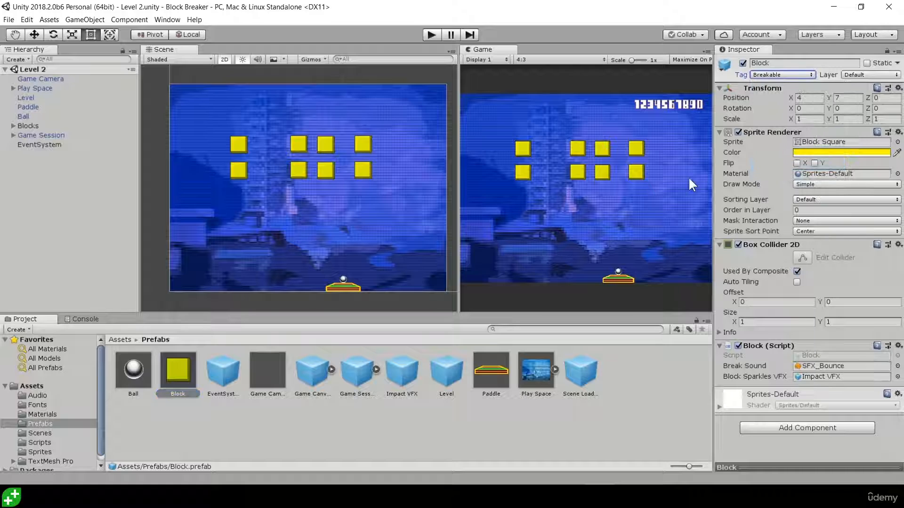
click(181, 366)
Pause the full-screen lecture and switch to the Block Breakerz project in Unity to view the tags available for Block.
key(space)
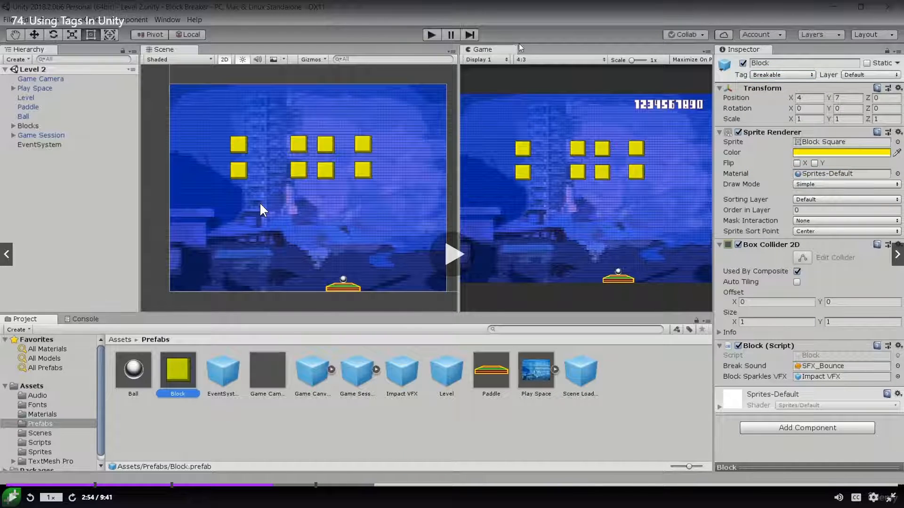
key(Escape)
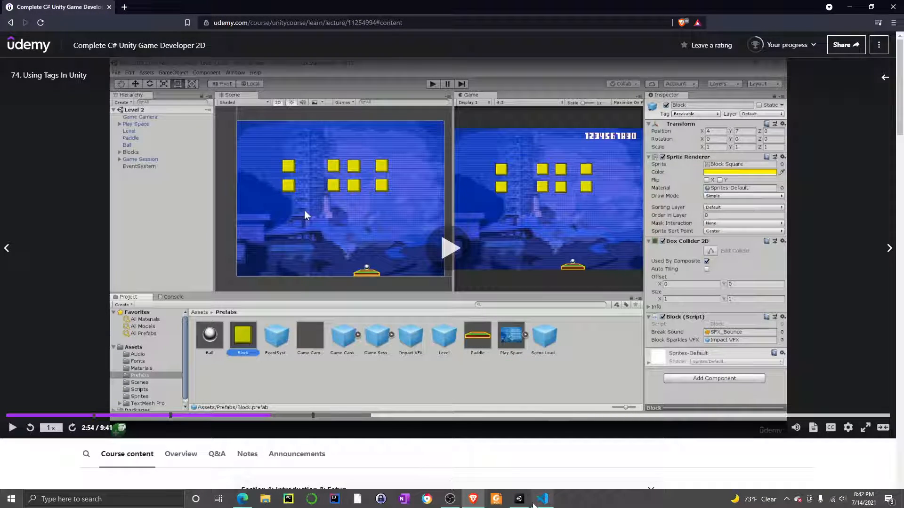
click(520, 499)
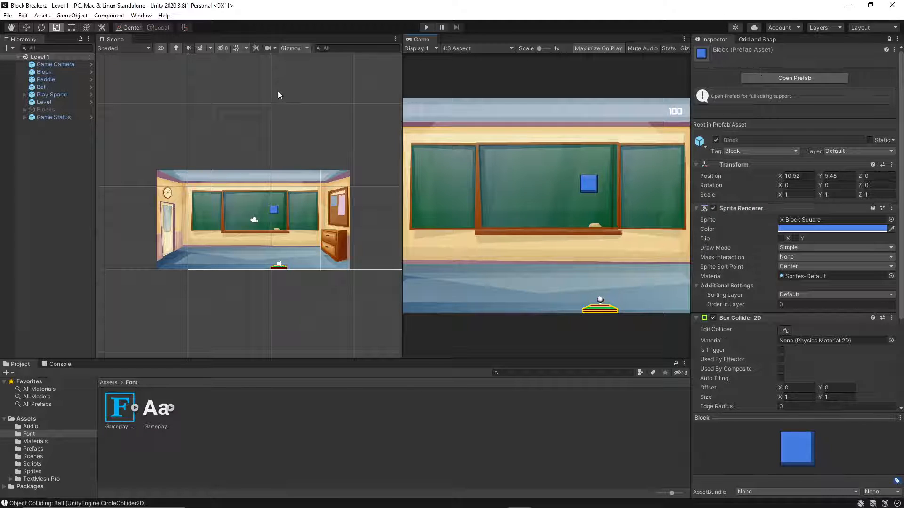
click(44, 72)
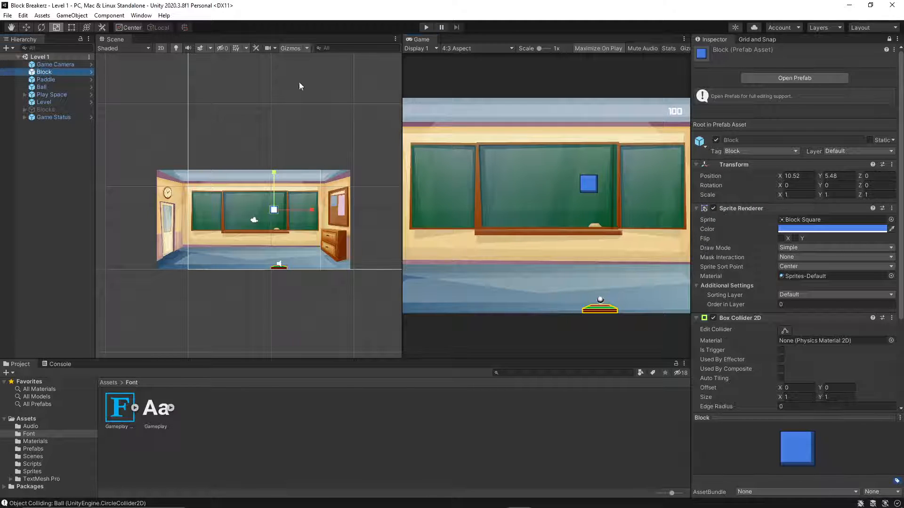
click(750, 151)
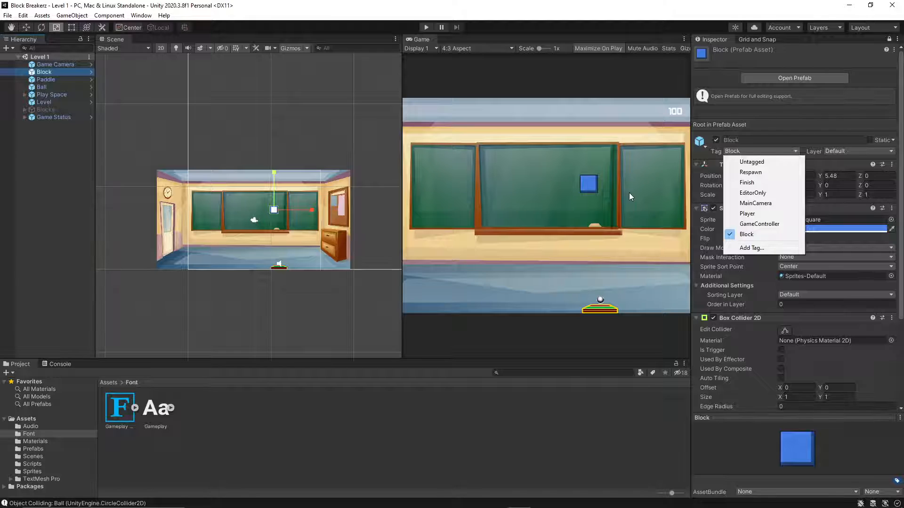
Switch to Visual Studio Code and review the fields, Start and collision handling in Block.cs.
mouse_move(561, 505)
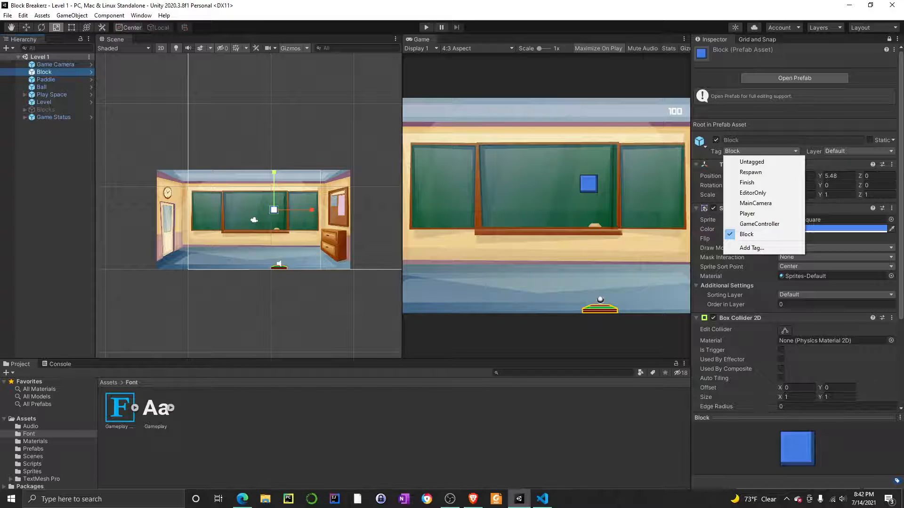
click(543, 501)
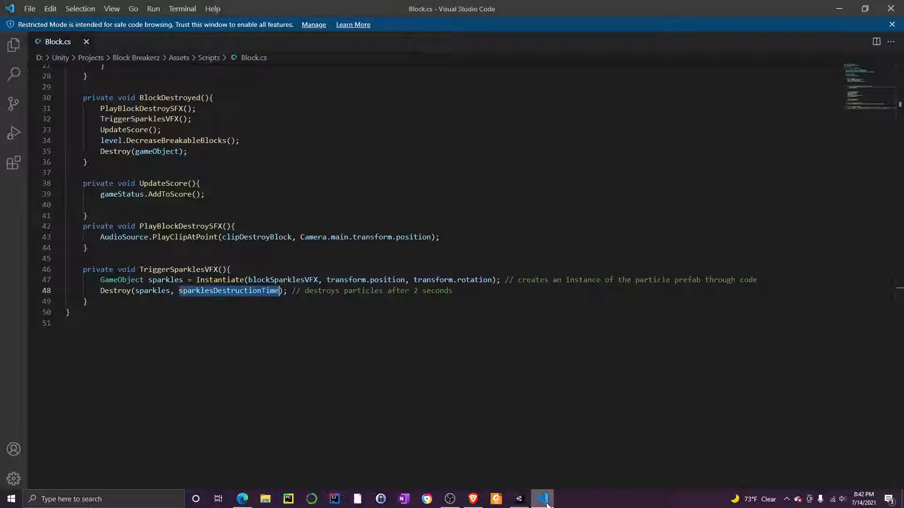
scroll(452, 278, up, 5)
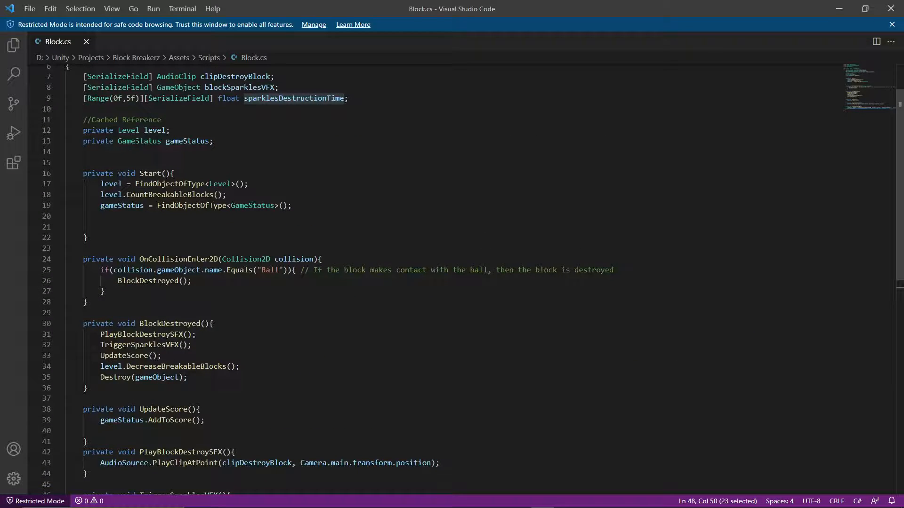
scroll(136, 141, up, 1)
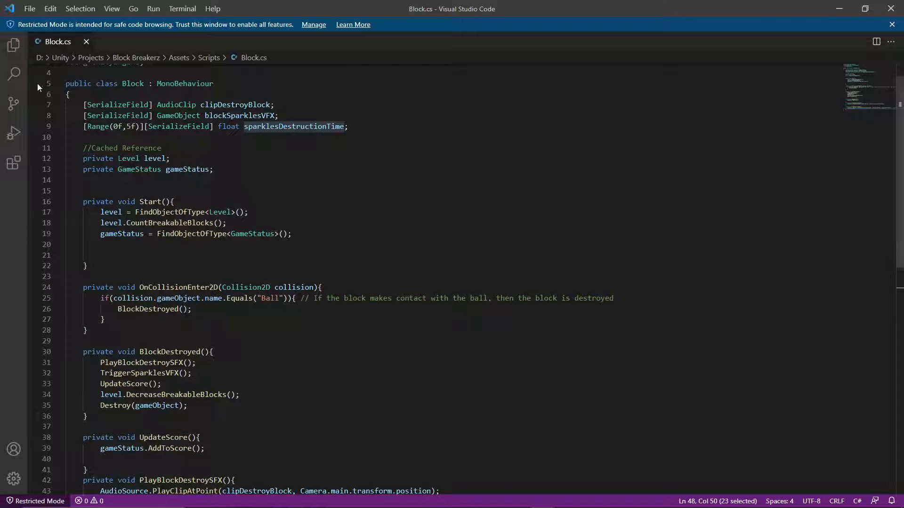
Switch back to Unity, expand the Blocks group in the Level 1 hierarchy and select it.
mouse_move(560, 504)
click(519, 499)
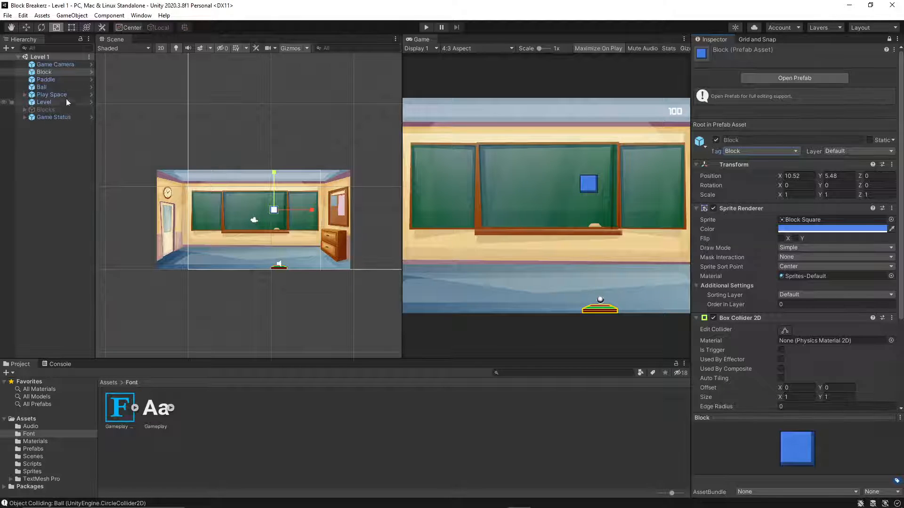
click(67, 71)
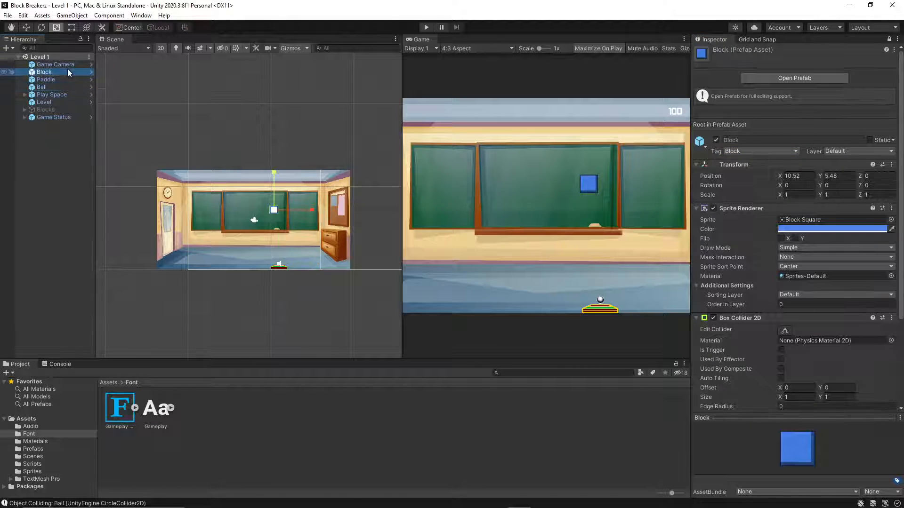
click(26, 110)
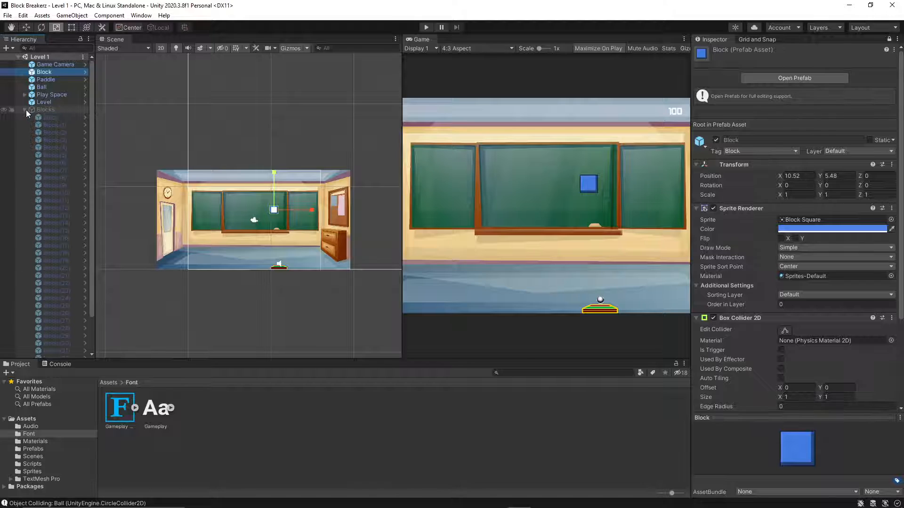
click(32, 109)
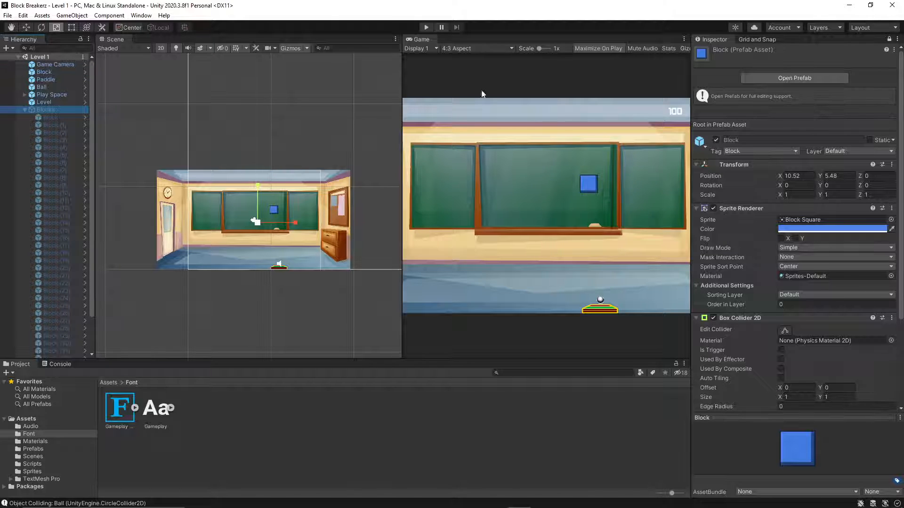
Try to change the Blocks group's active state by toggling the active setting shown in the Inspector.
click(716, 140)
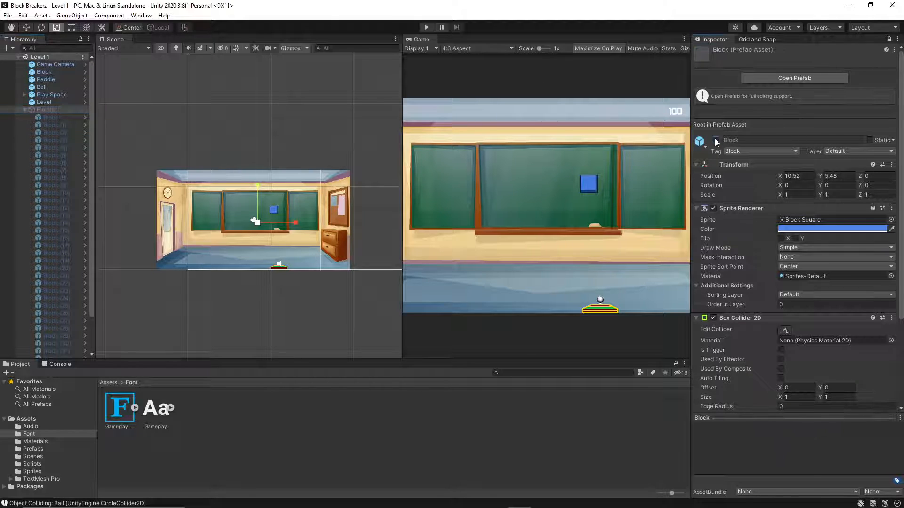
click(715, 140)
click(716, 140)
click(716, 141)
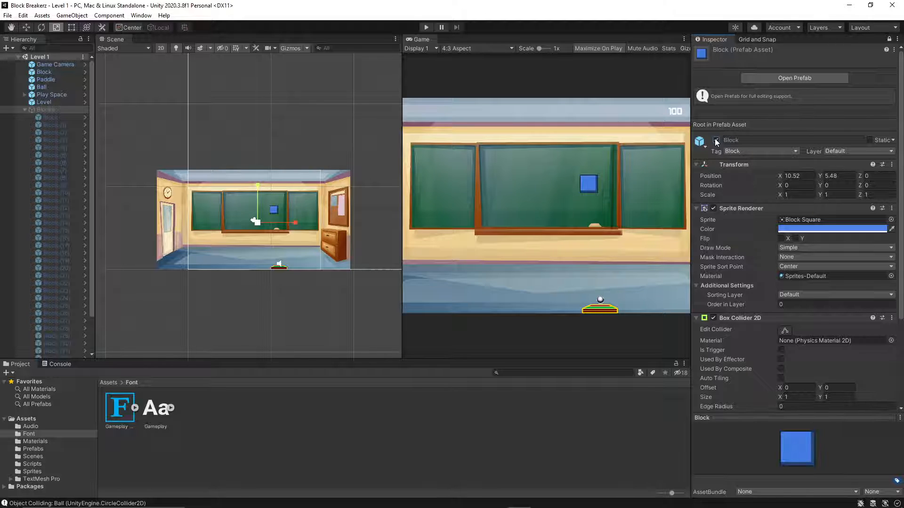
Select several individual blocks inside the Blocks group and the group itself to check their Inspector details.
click(46, 120)
click(47, 131)
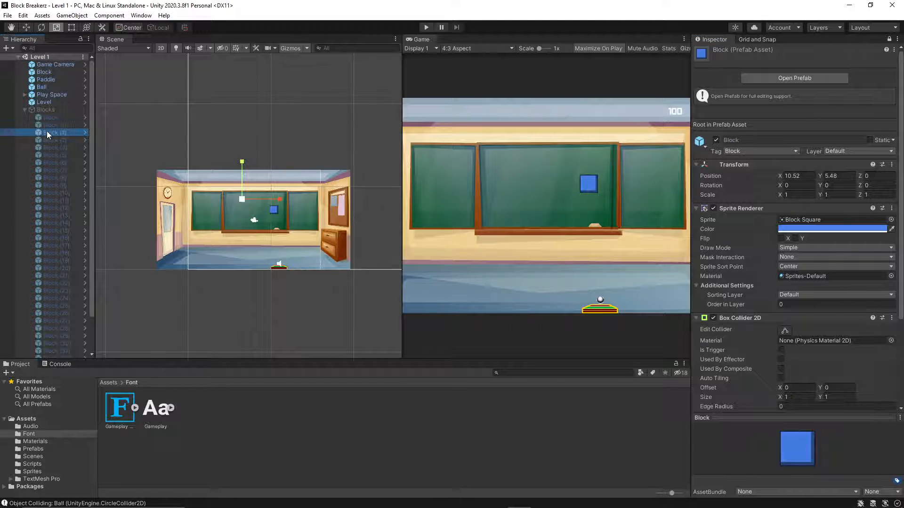
click(47, 147)
click(46, 155)
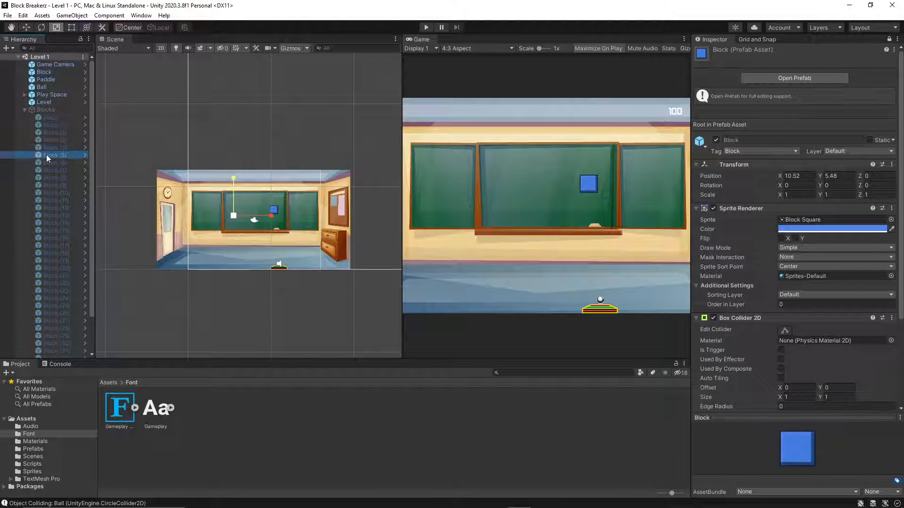
click(39, 108)
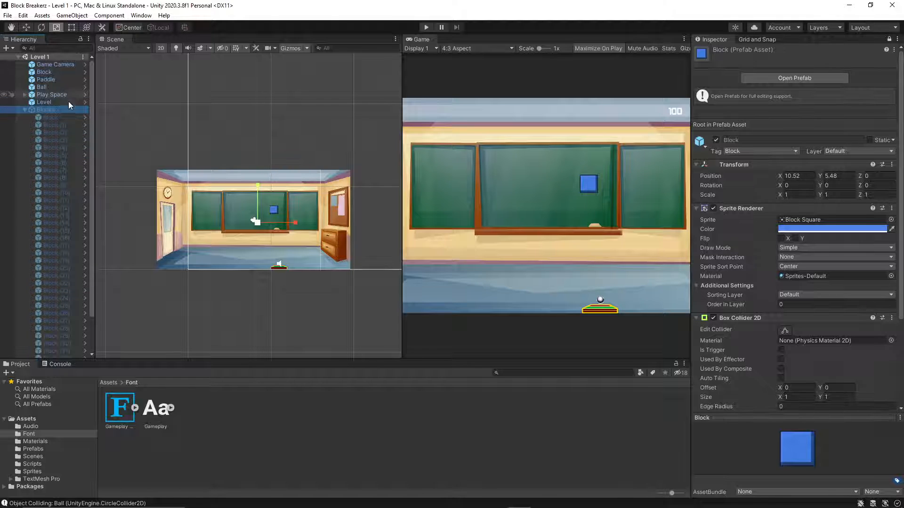
Select the Blocks group in the hierarchy and turn off the active setting of the Block prefab shown in the Inspector.
scroll(43, 198, down, 3)
double_click(60, 242)
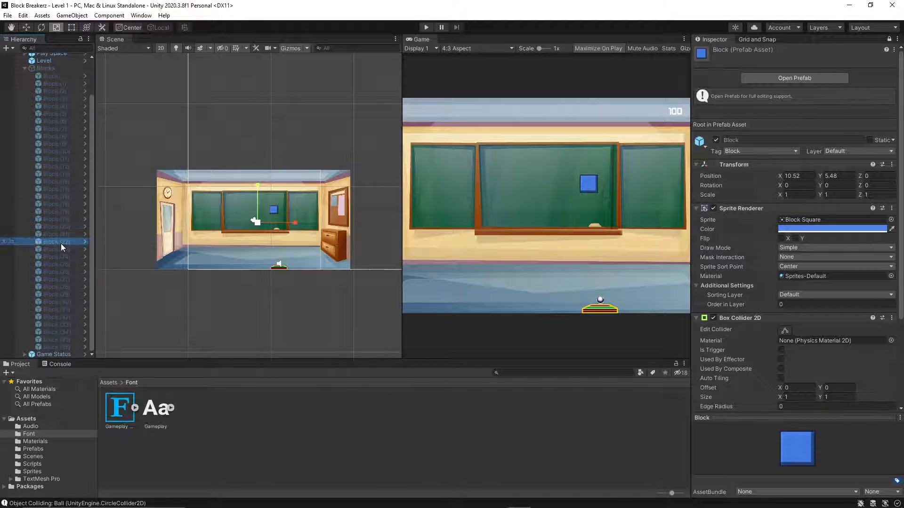
click(39, 92)
click(42, 68)
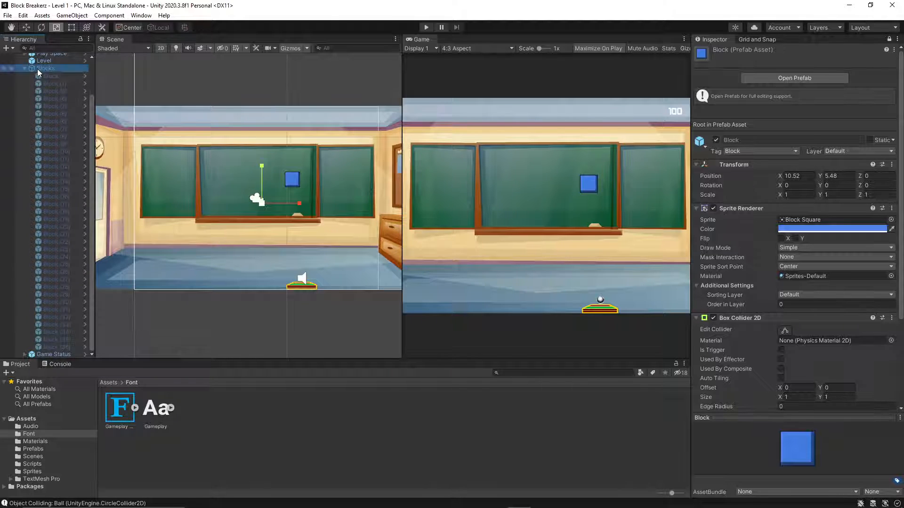
click(716, 141)
scroll(115, 131, down, 2)
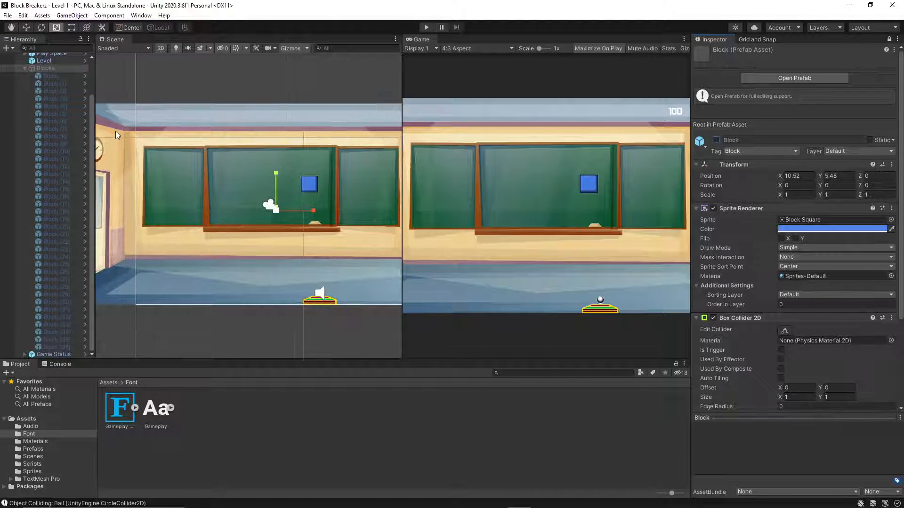
Delete the standalone Block object from the Level 1 scene.
scroll(49, 111, up, 3)
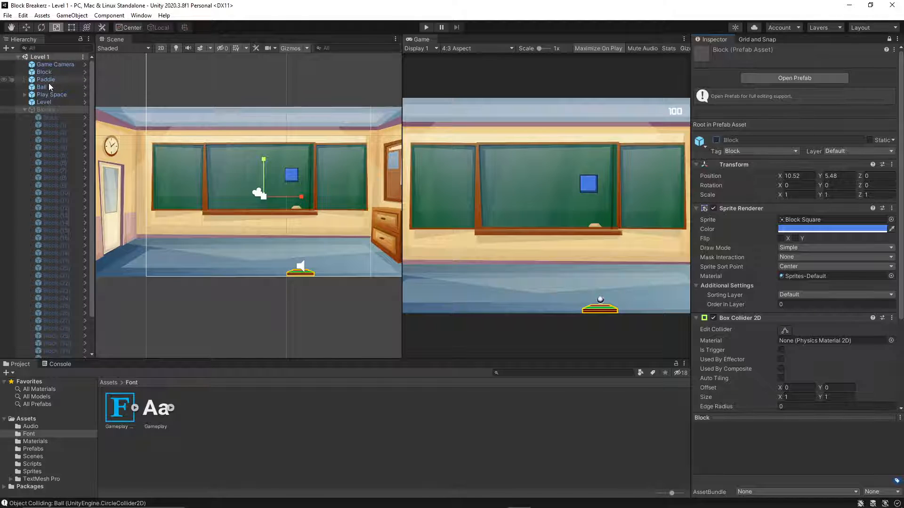
click(58, 74)
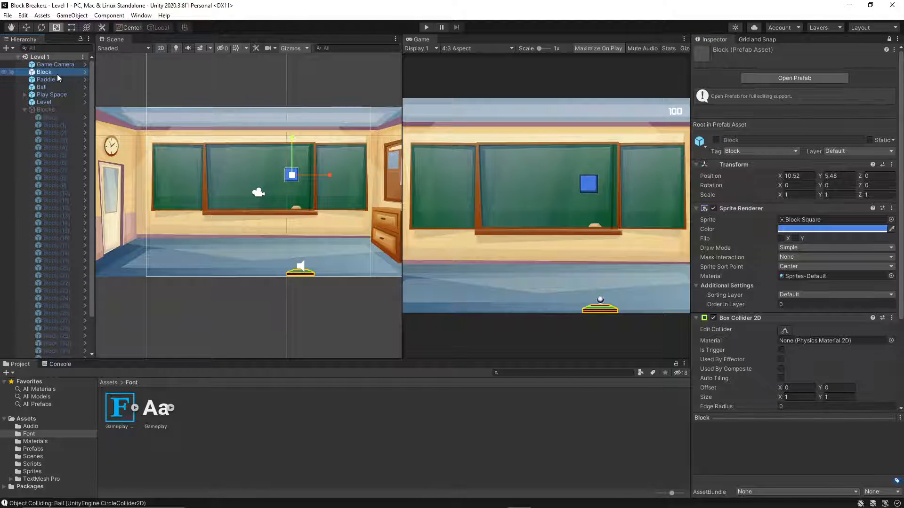
key(Delete)
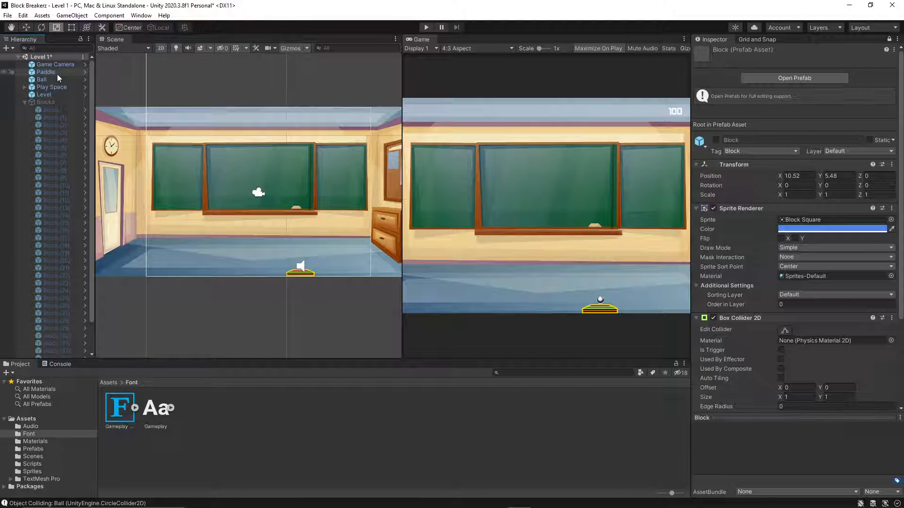
Select the Blocks group and look through the available tag options in the Inspector.
click(40, 101)
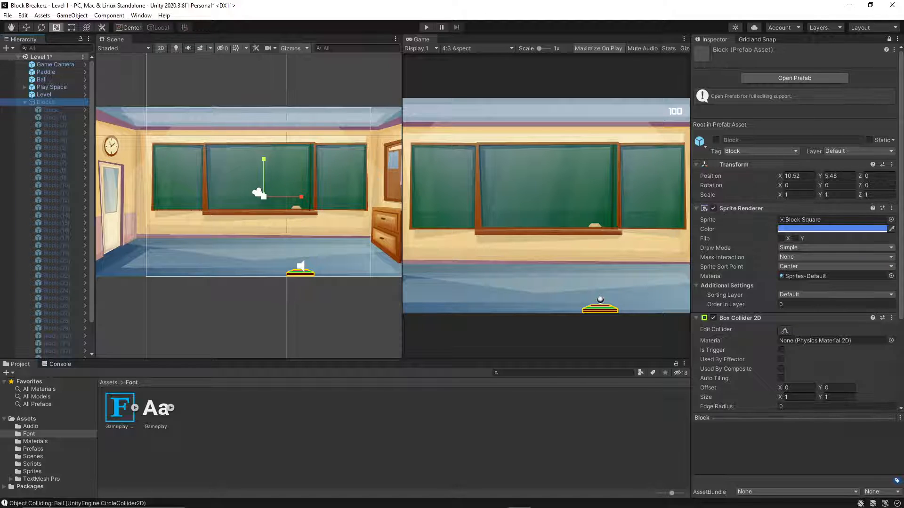
click(783, 152)
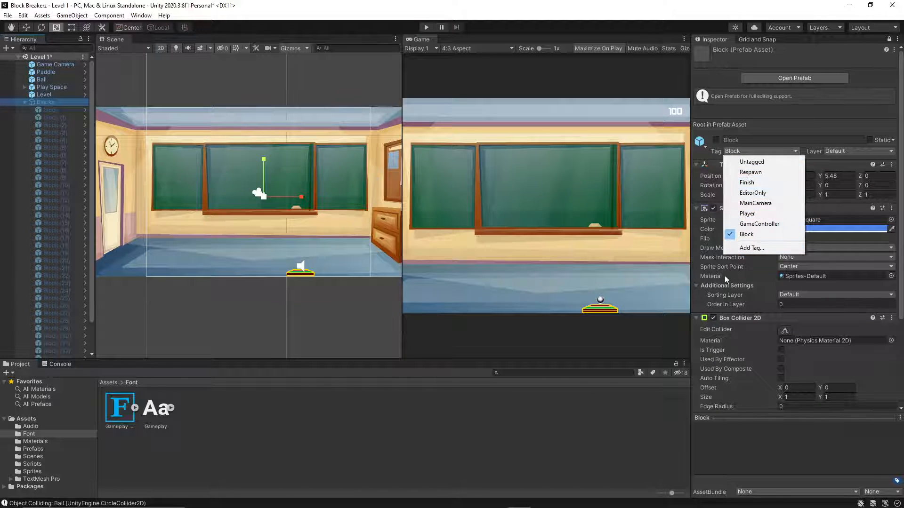
click(34, 455)
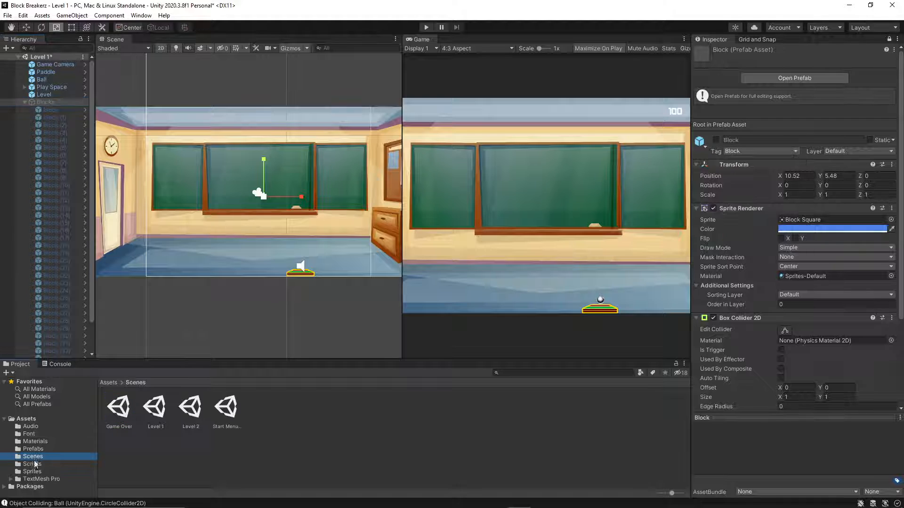
Open the Ball script from the Scripts folder and go to its OnCollisionEnter2D method.
click(32, 464)
click(109, 413)
double_click(108, 414)
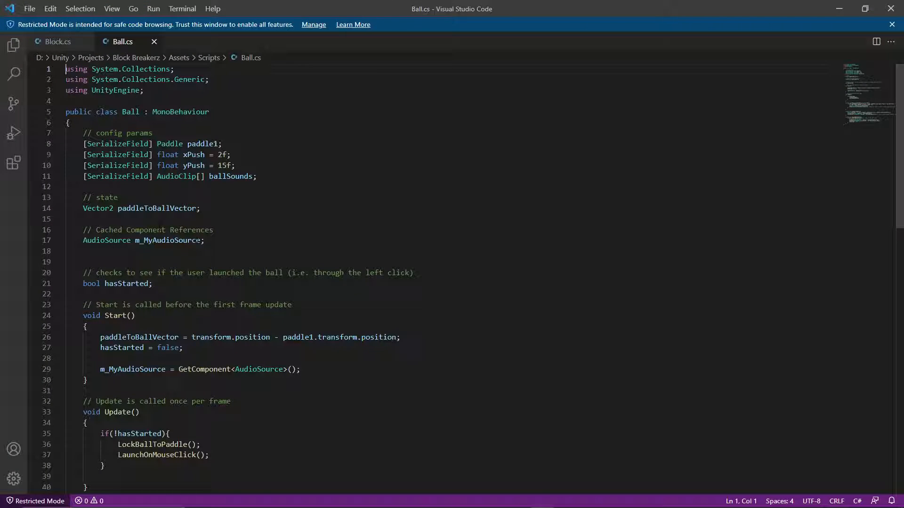
scroll(160, 230, down, 5)
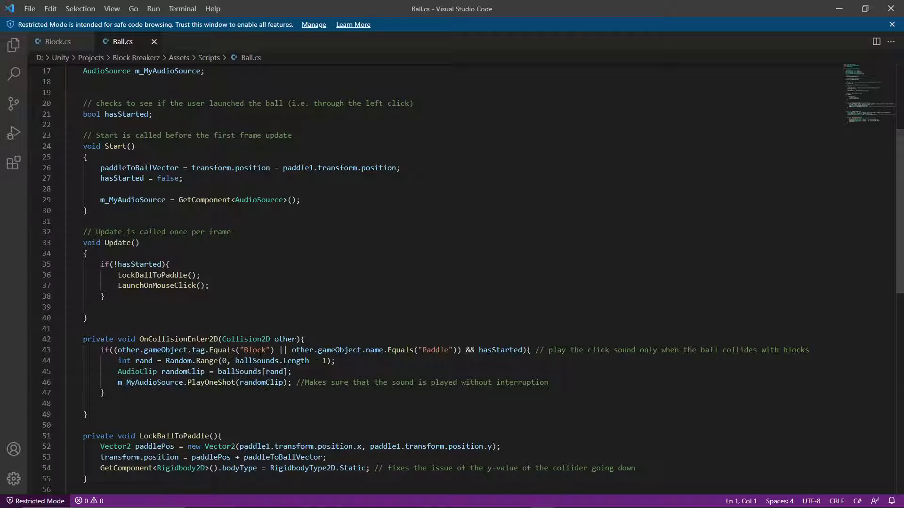
In OnCollisionEnter2D, change the tag compared in the if condition from "Block" to "Breakable".
click(271, 350)
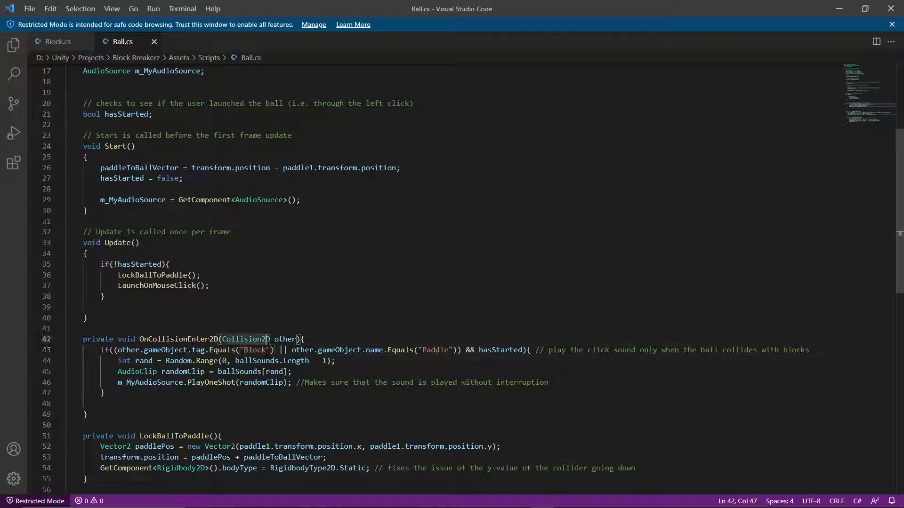
key(Left)
key(BackSpace)
key(BackSpace)
key(BackSpace)
key(BackSpace)
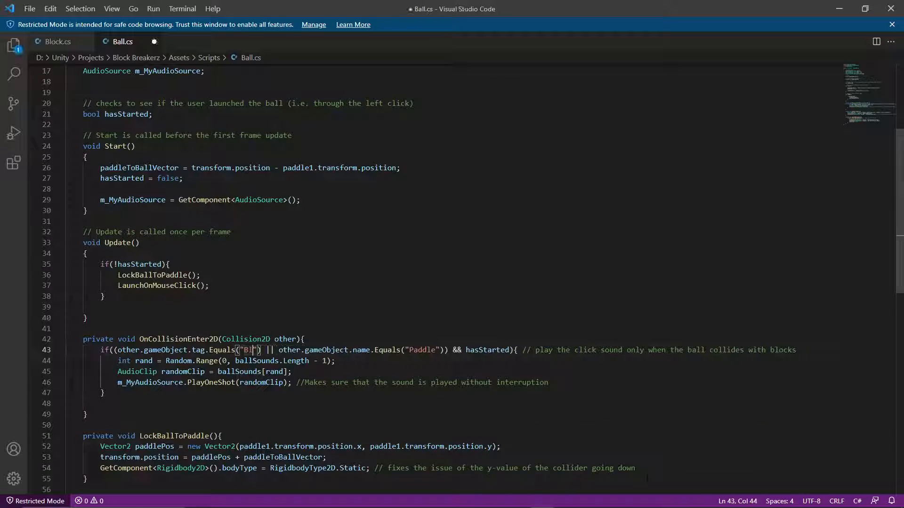
text(reakable)
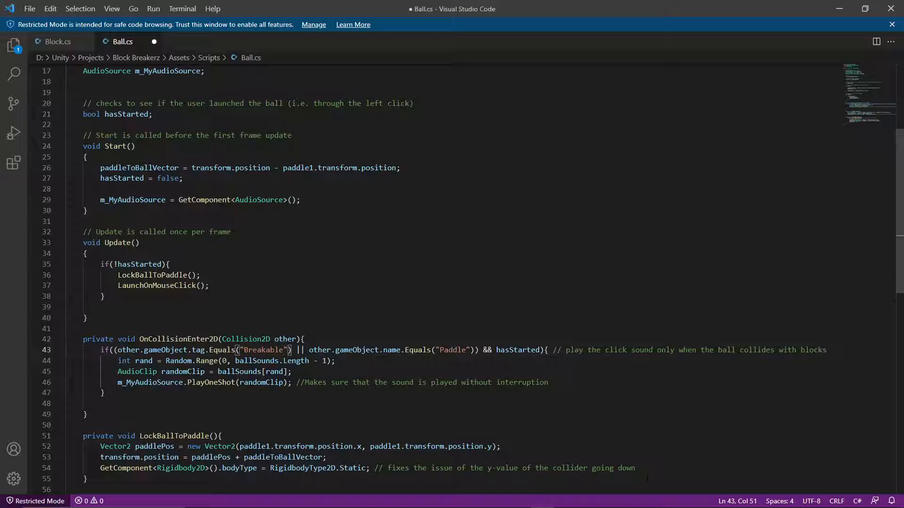
Switch back to Unity, select the Blocks group and open the Tags & Layers settings through the add-tag option.
click(839, 6)
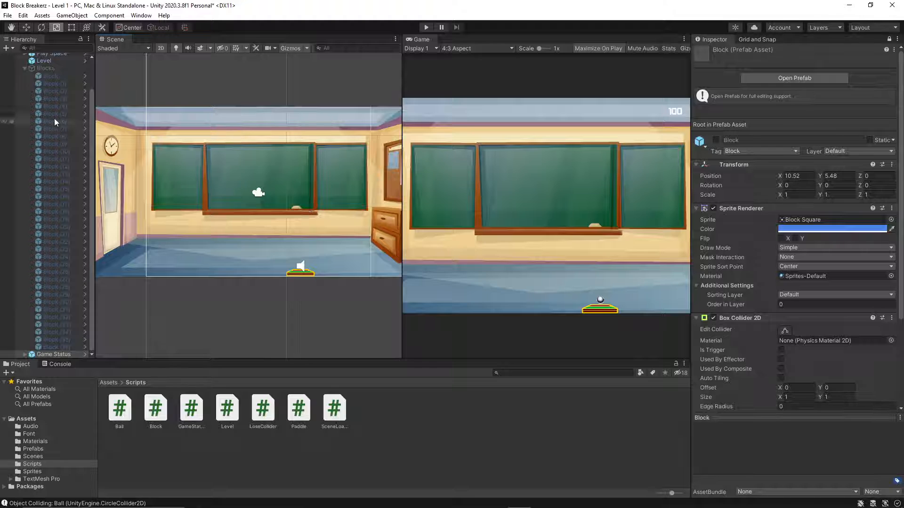
scroll(54, 117, up, 3)
click(52, 103)
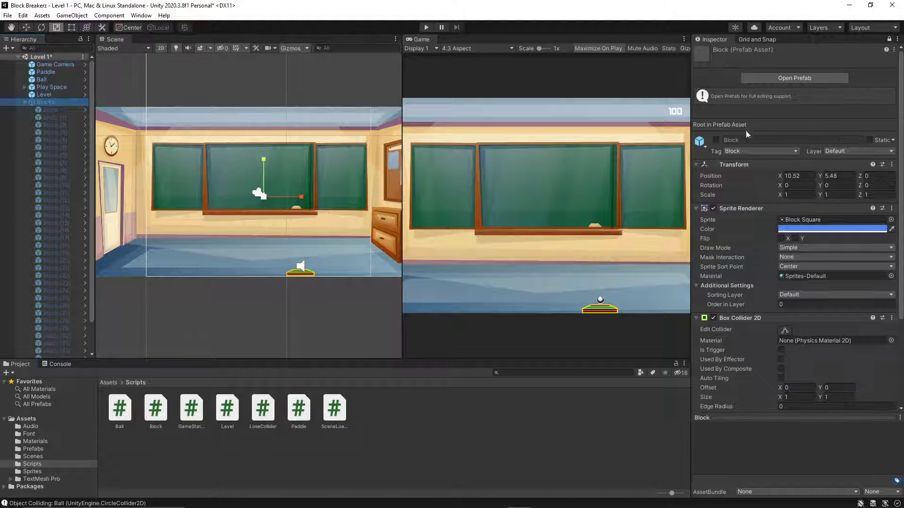
click(746, 151)
click(755, 251)
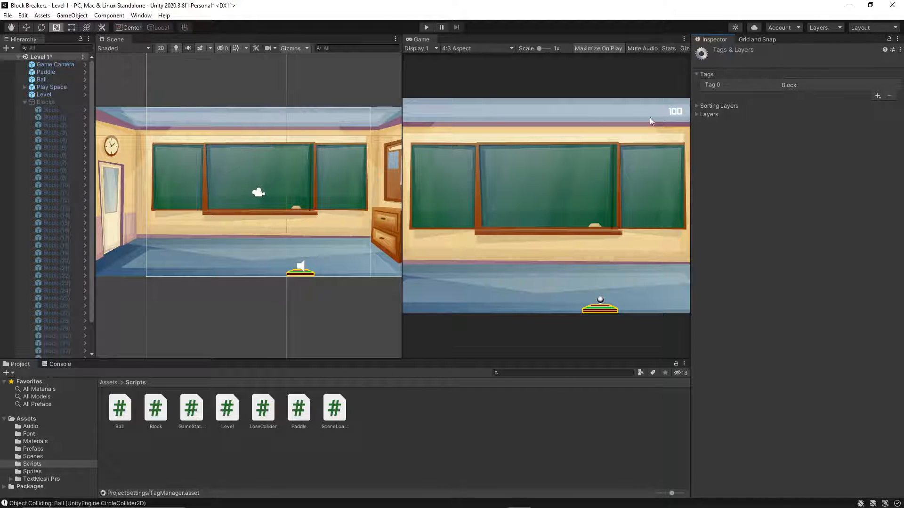
Select the Blocks group in the hierarchy and make it active.
click(64, 97)
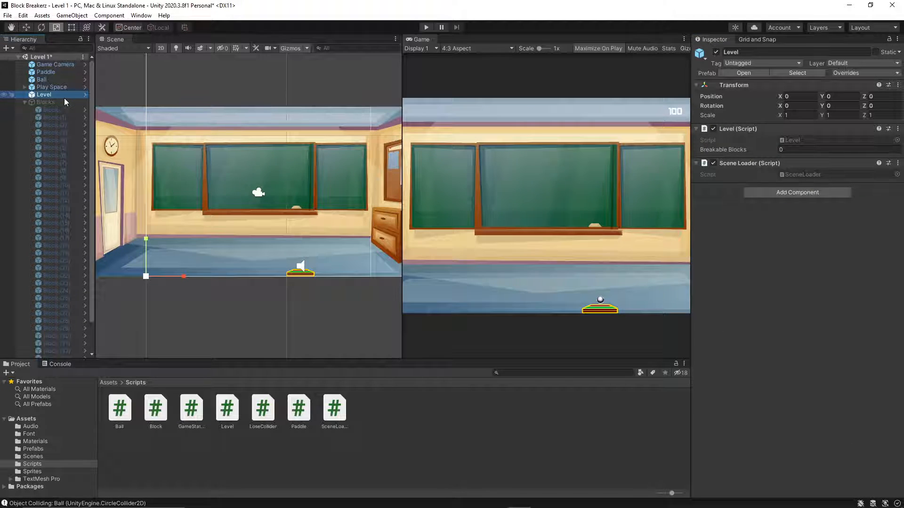
click(62, 101)
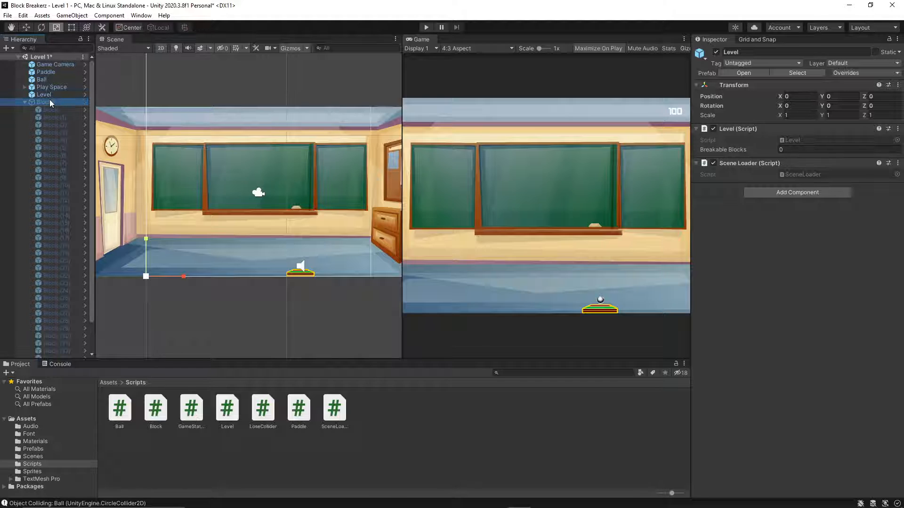
click(715, 52)
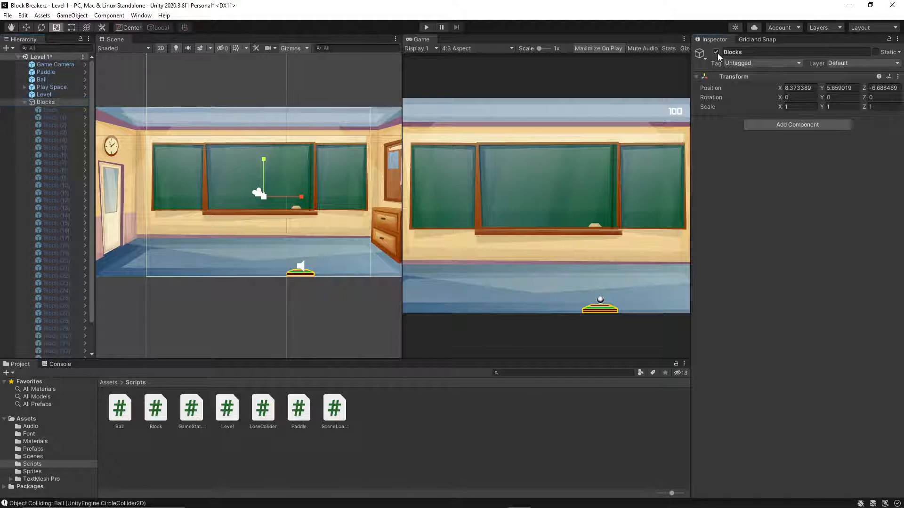
Check the first child block's Inspector details, and turn the Blocks group's active setting off and on again.
click(46, 109)
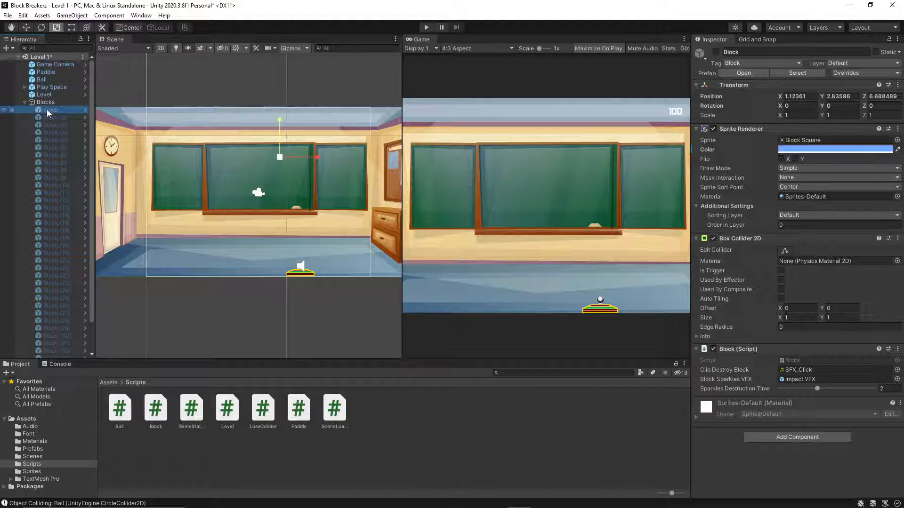
click(50, 103)
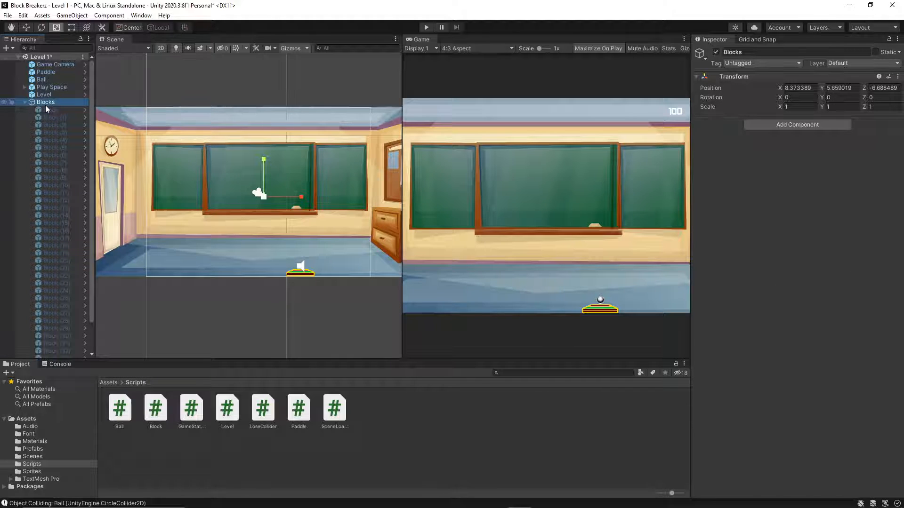
click(716, 52)
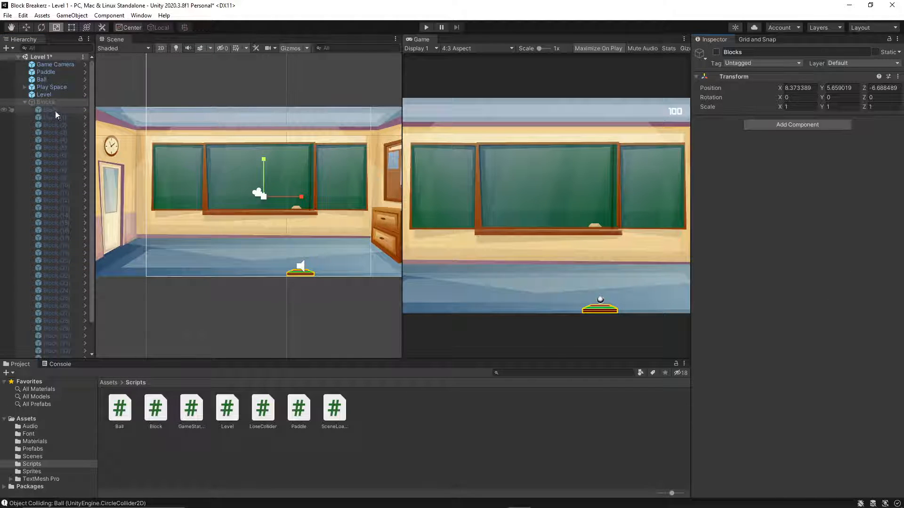
click(716, 51)
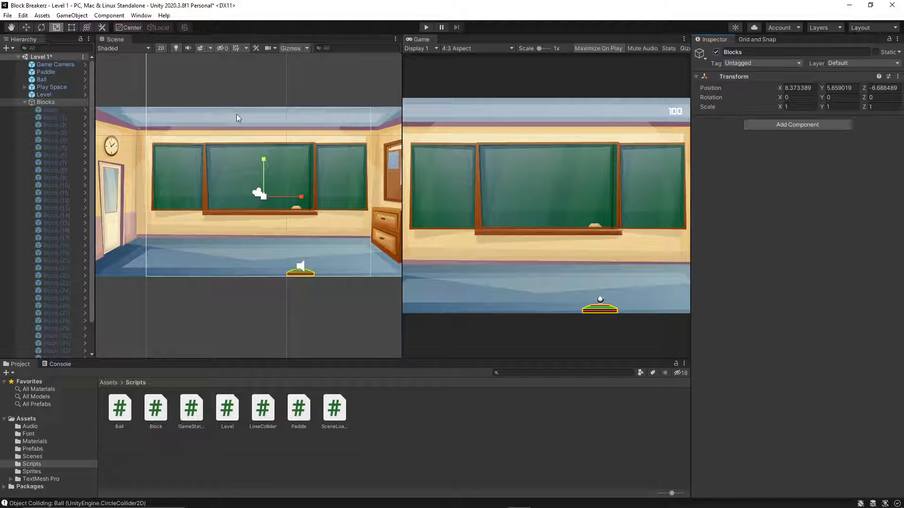
Try to select the blocks together in the hierarchy and with a selection box in the scene.
mouse_move(61, 109)
mouse_down()
mouse_move(52, 126)
mouse_move(57, 111)
mouse_up()
shift+click(57, 115)
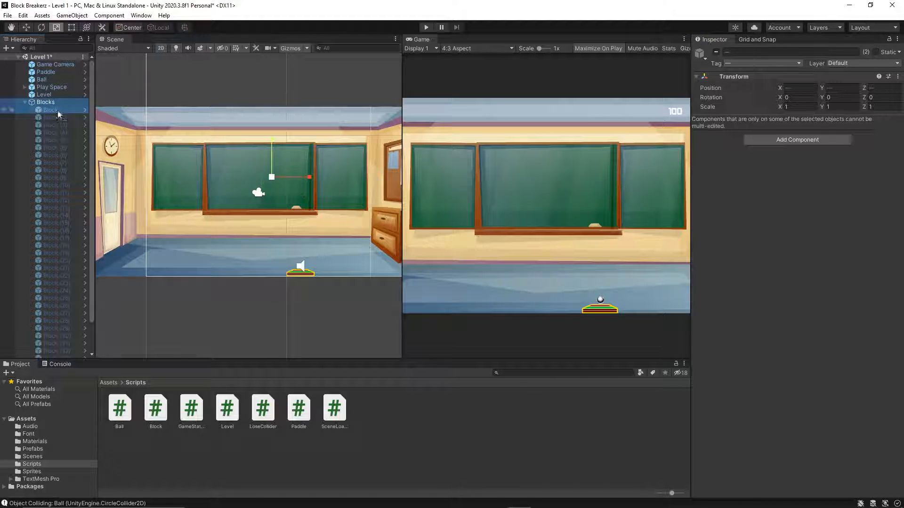
shift+click(49, 133)
drag(356, 239, 180, 123)
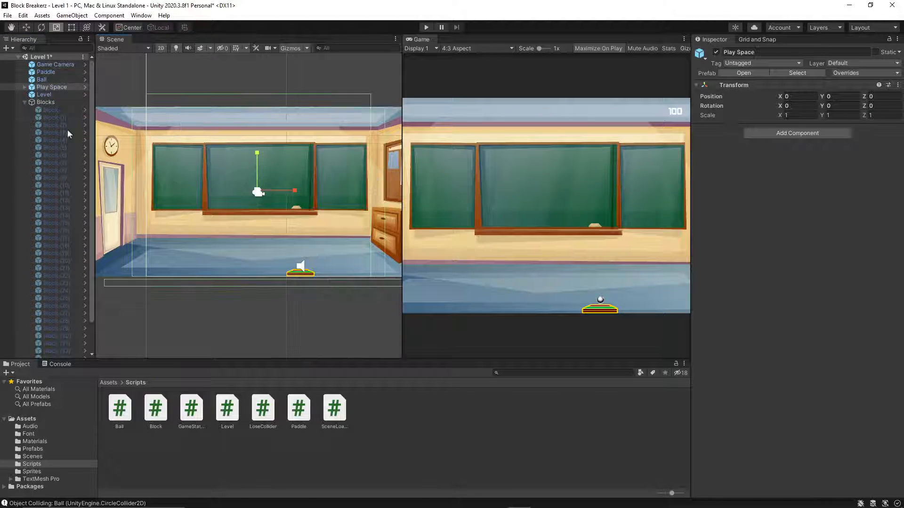
Look through the Blocks group's available actions, reselect the group, and toggle its scene picking off and on.
click(64, 102)
right_click(64, 102)
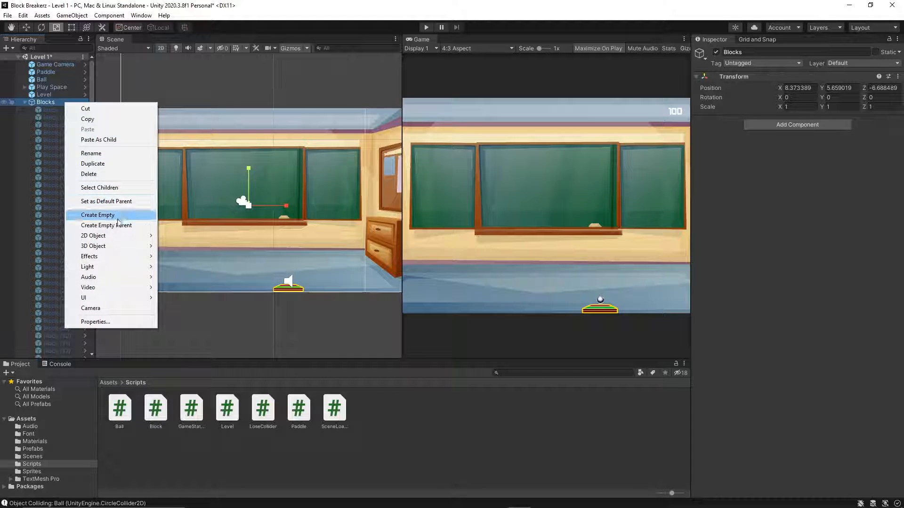
click(29, 126)
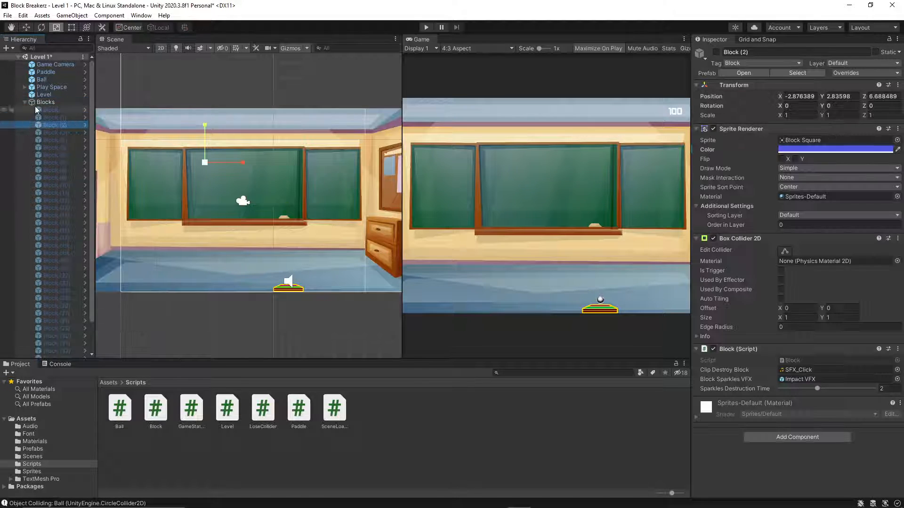
click(38, 109)
mouse_move(44, 104)
mouse_down()
mouse_move(44, 112)
mouse_move(43, 103)
mouse_up()
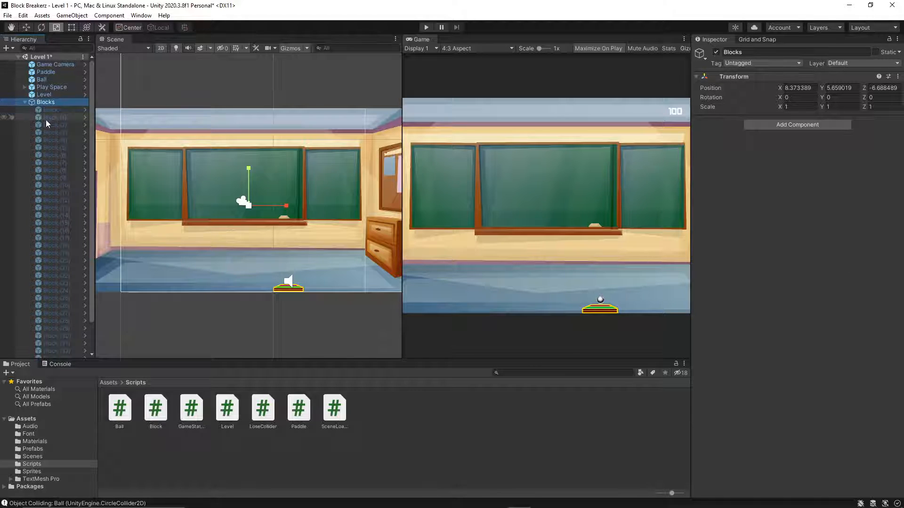
click(11, 103)
click(12, 103)
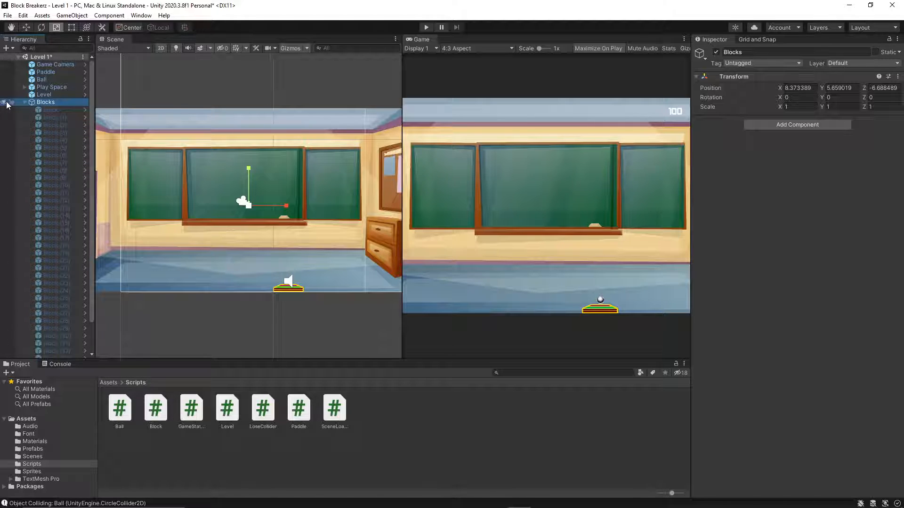
Add Block through Block (3) to the selection with the Blocks group, undoing the accidental nesting under Block (5).
ctrl+click(38, 112)
ctrl+click(37, 118)
ctrl+drag(35, 132, 36, 140)
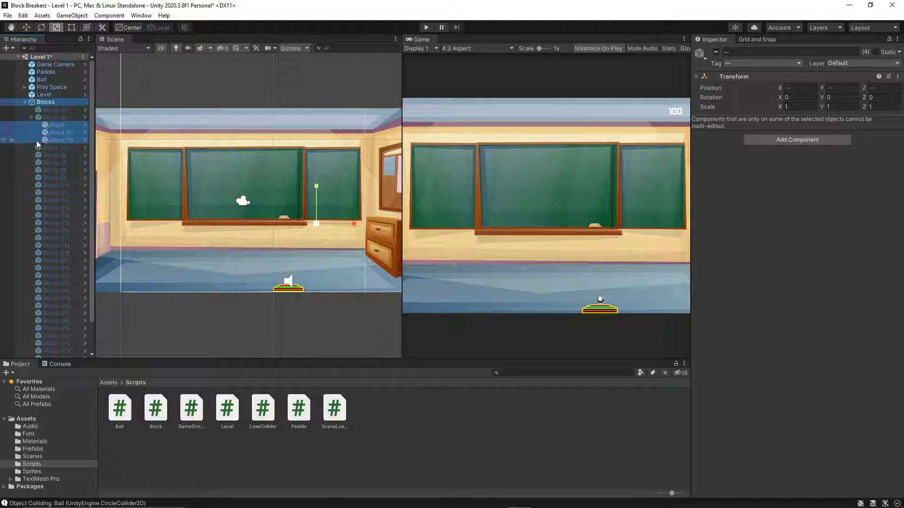
key(ctrl+z)
ctrl+click(40, 126)
ctrl+click(39, 134)
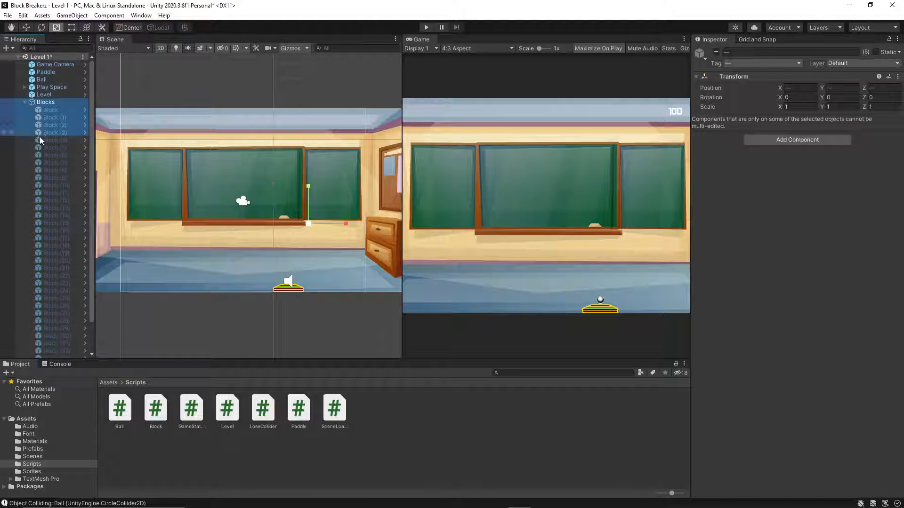
Extend the hierarchy selection with Block (4) through Block (13).
ctrl+click(39, 142)
ctrl+click(39, 149)
ctrl+click(39, 156)
ctrl+click(40, 163)
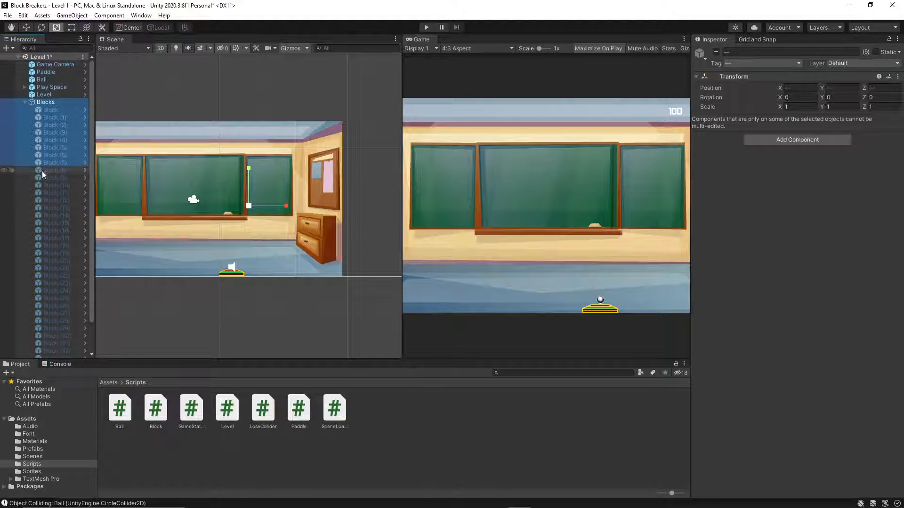
ctrl+click(42, 170)
ctrl+click(47, 177)
ctrl+click(52, 185)
ctrl+click(54, 192)
ctrl+click(52, 208)
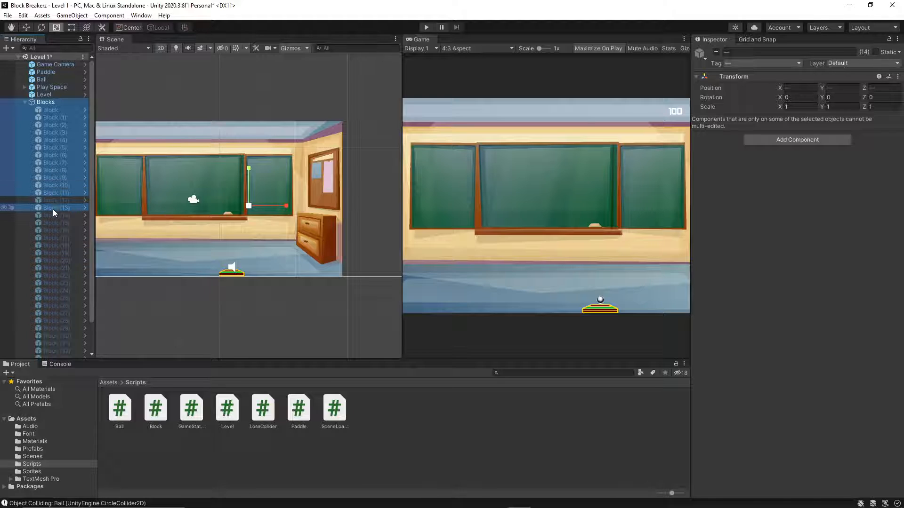
ctrl+click(55, 201)
Extend the hierarchy selection with Block (14) through Block (36).
scroll(55, 202, down, 2)
ctrl+click(69, 183)
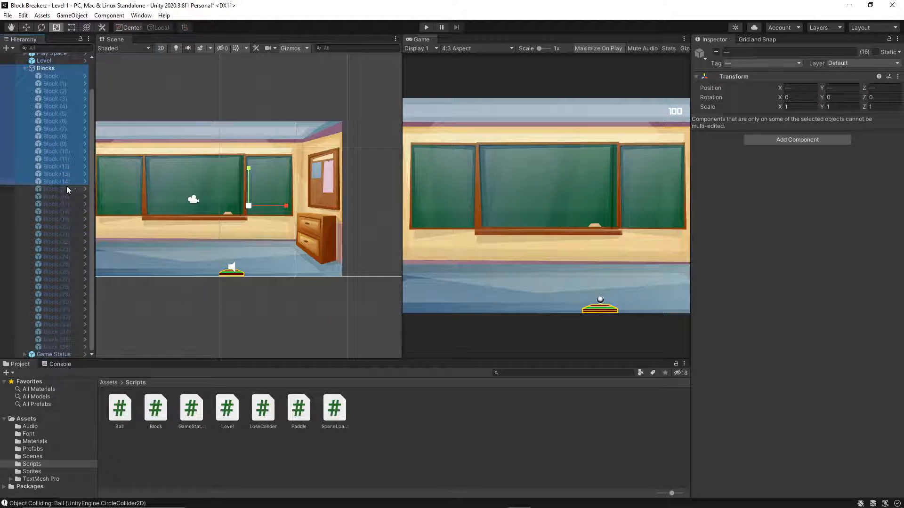
ctrl+click(63, 189)
ctrl+click(56, 196)
ctrl+click(55, 204)
ctrl+click(55, 212)
ctrl+click(50, 227)
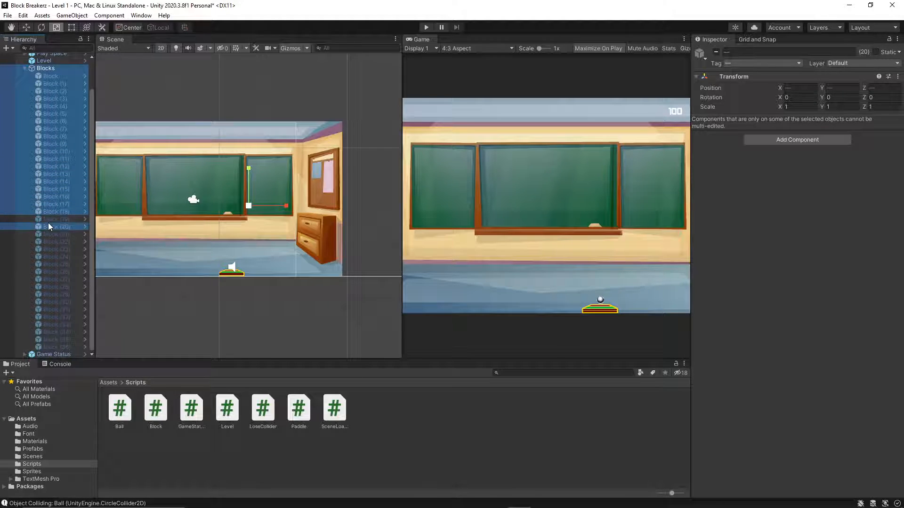
ctrl+click(52, 219)
ctrl+click(46, 241)
ctrl+click(50, 234)
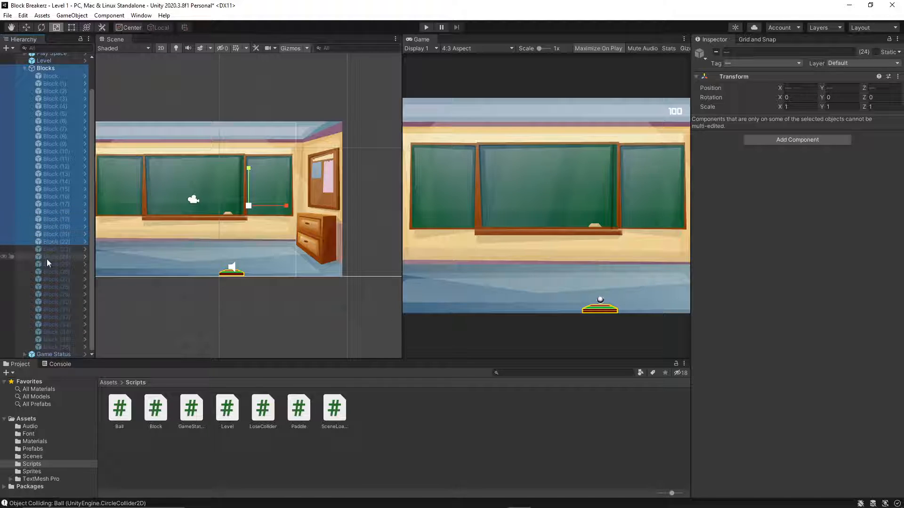
ctrl+click(49, 250)
ctrl+click(49, 256)
ctrl+click(52, 265)
ctrl+click(54, 272)
ctrl+click(54, 279)
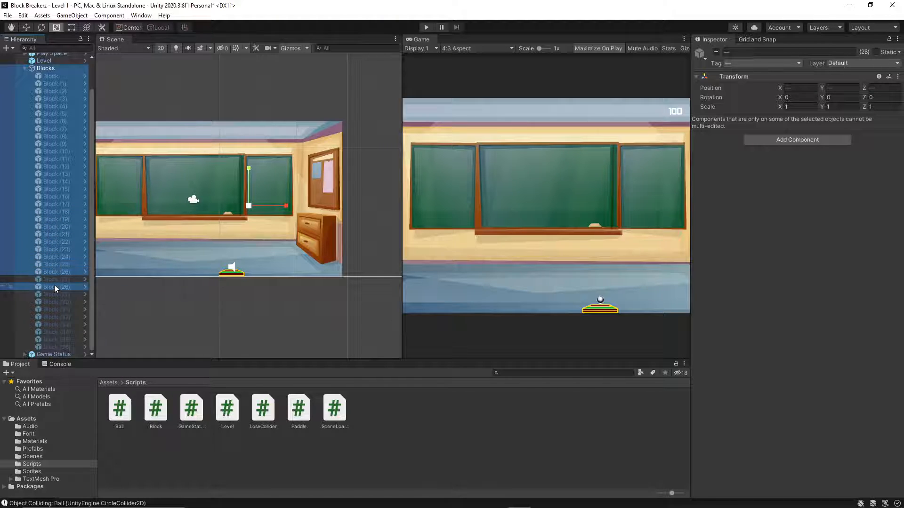
ctrl+click(54, 288)
ctrl+click(56, 294)
ctrl+click(56, 302)
ctrl+click(56, 309)
ctrl+click(59, 317)
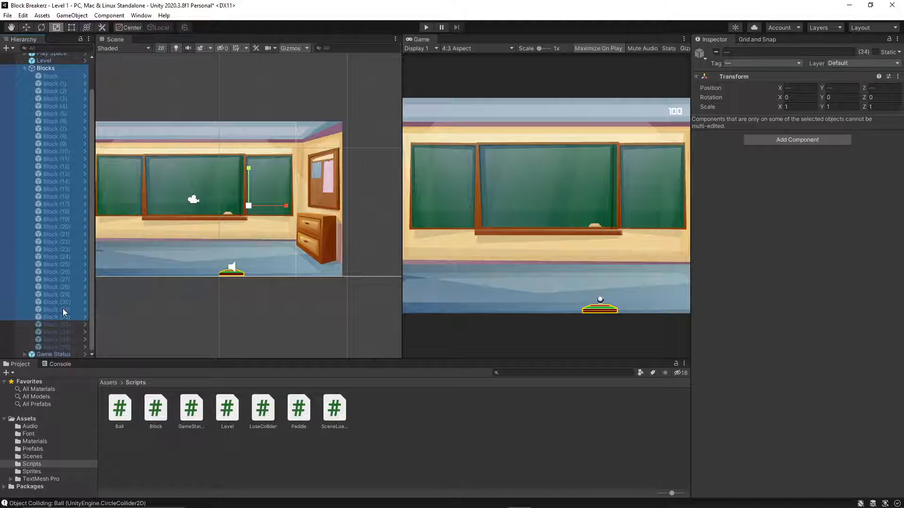
ctrl+click(56, 324)
ctrl+click(55, 332)
ctrl+click(55, 346)
ctrl+click(56, 340)
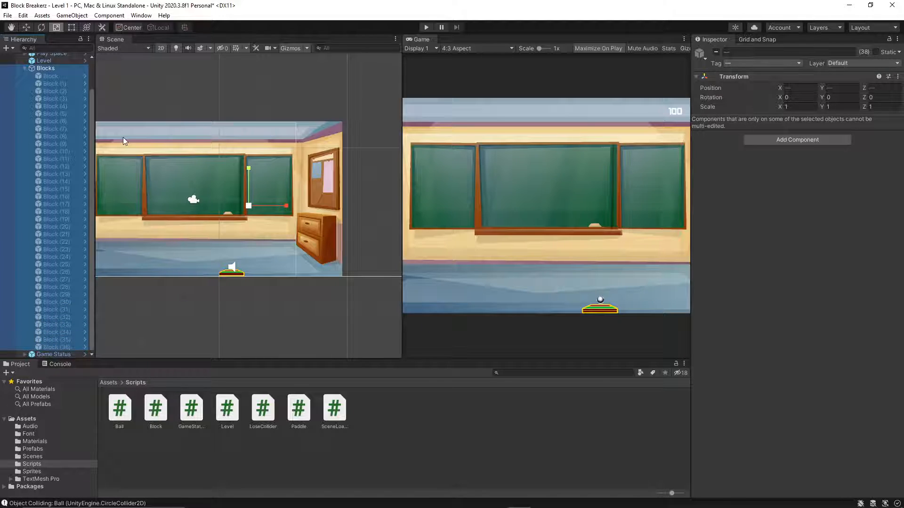
Remove the Blocks parent from the selection and activate all the selected child blocks.
ctrl+click(47, 68)
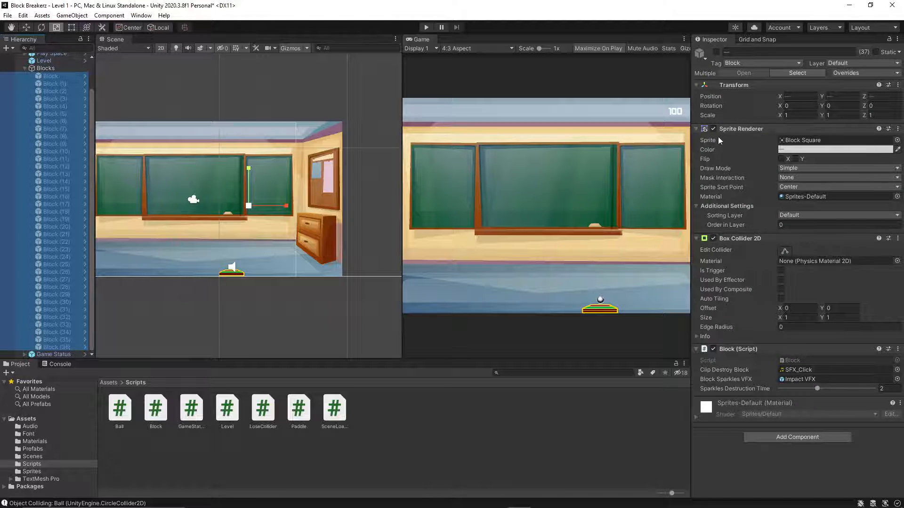
click(711, 52)
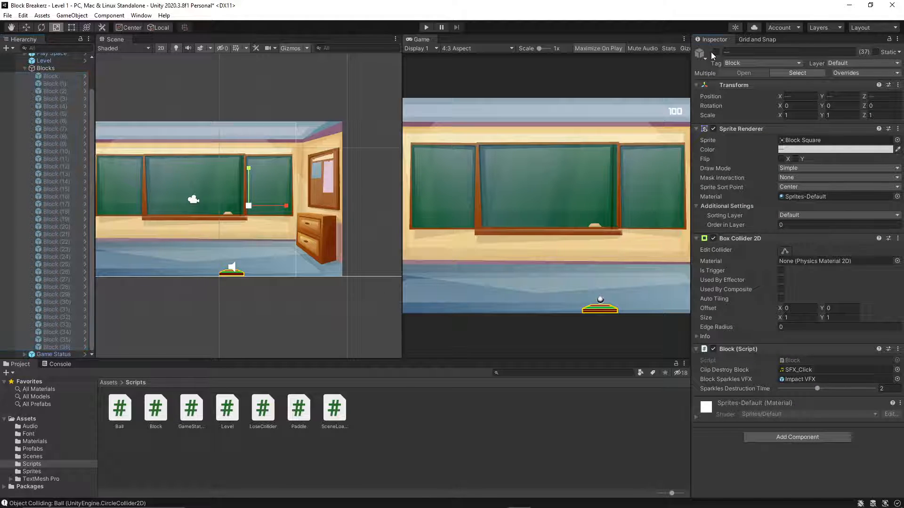
click(716, 52)
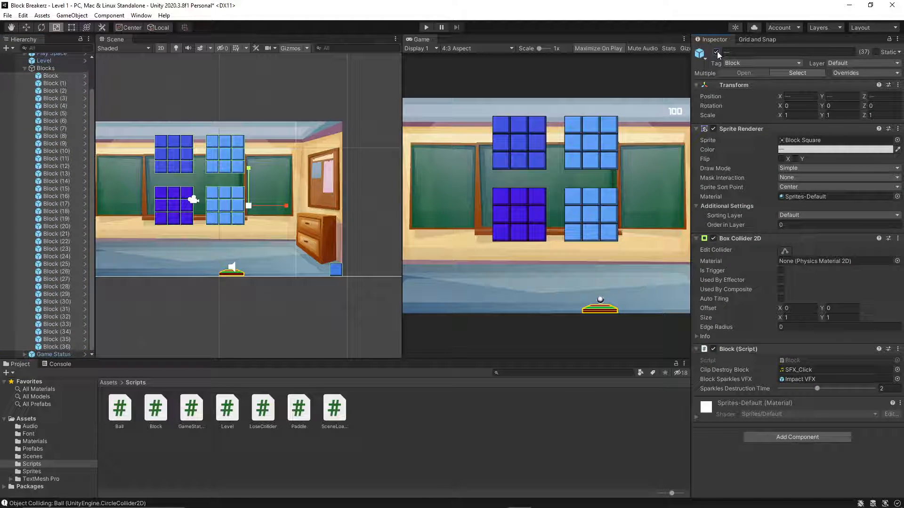
Check the Blocks group by deactivating and reactivating it, and collapse it in the hierarchy.
click(53, 69)
click(715, 52)
click(716, 52)
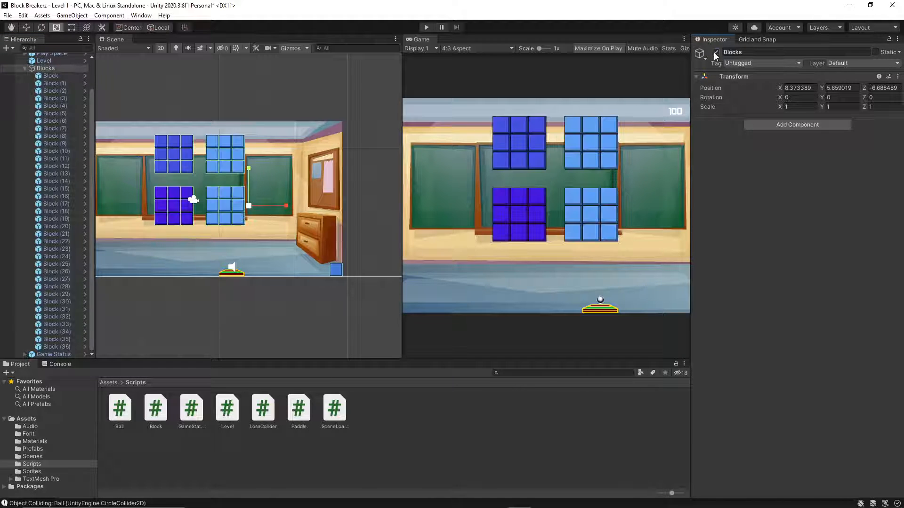
click(716, 52)
click(715, 53)
click(28, 67)
click(25, 68)
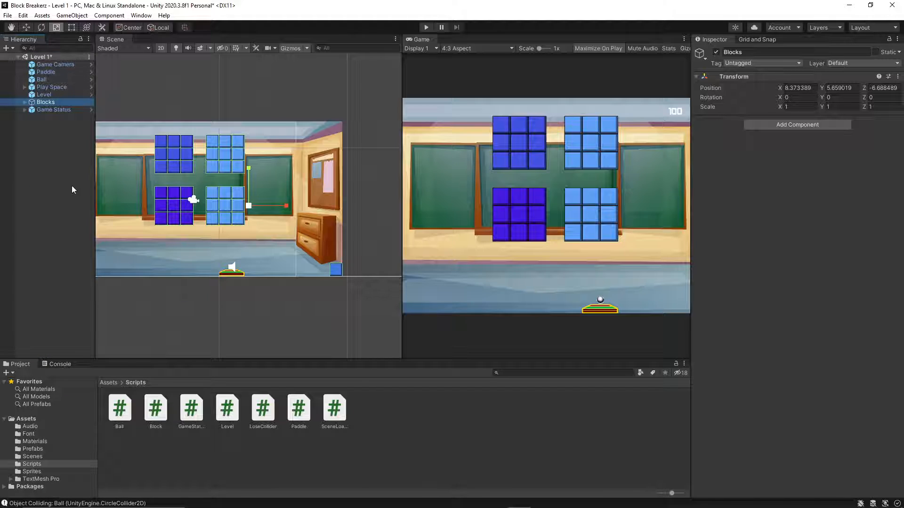
Delete the stray Block (3) beside the classroom background's lower corner and collapse the Blocks group.
scroll(179, 270, down, 1)
scroll(180, 267, up, 1)
middle_drag(180, 266, 219, 282)
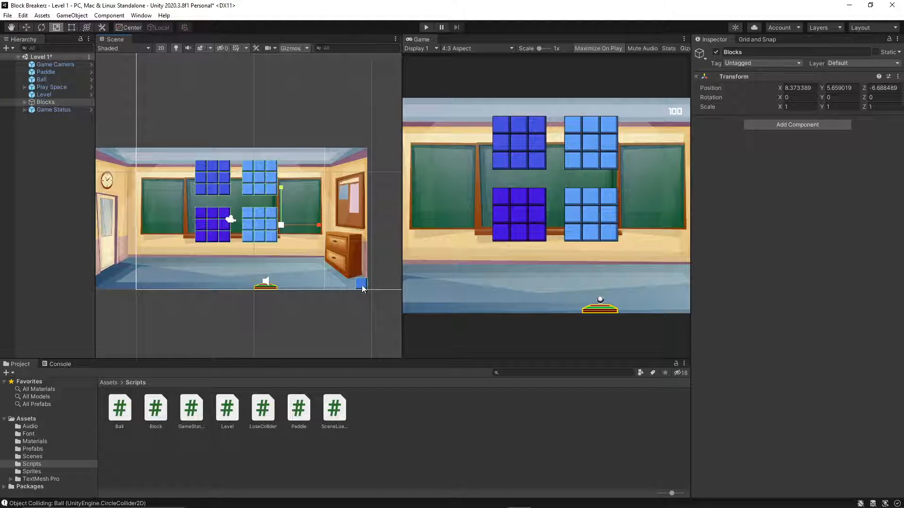
click(362, 285)
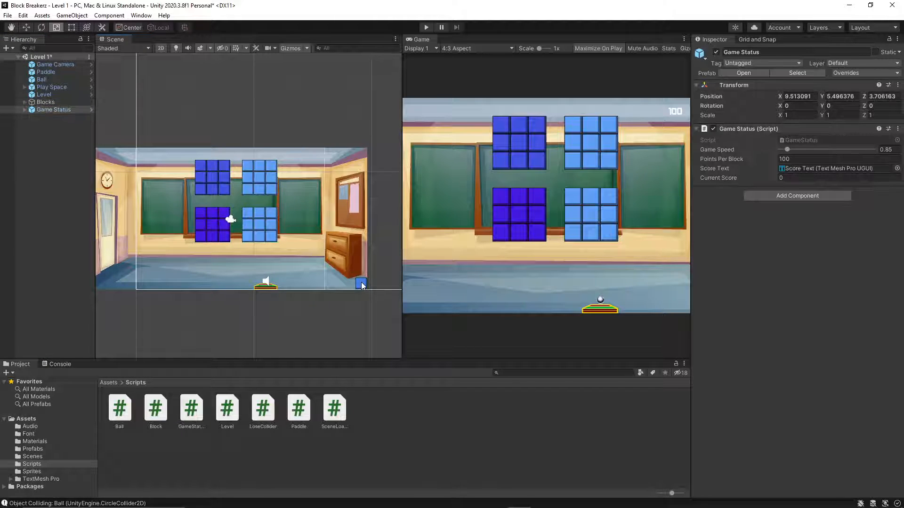
click(362, 285)
click(362, 285)
click(361, 285)
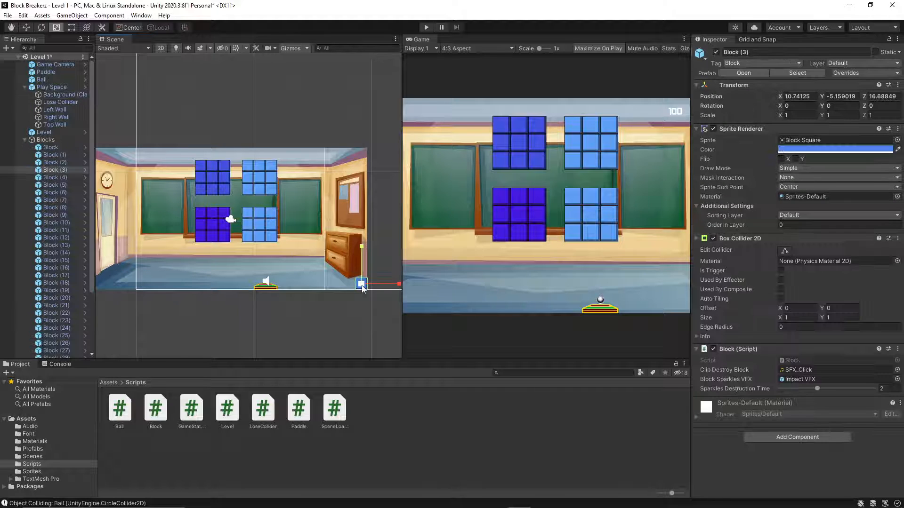
key(Delete)
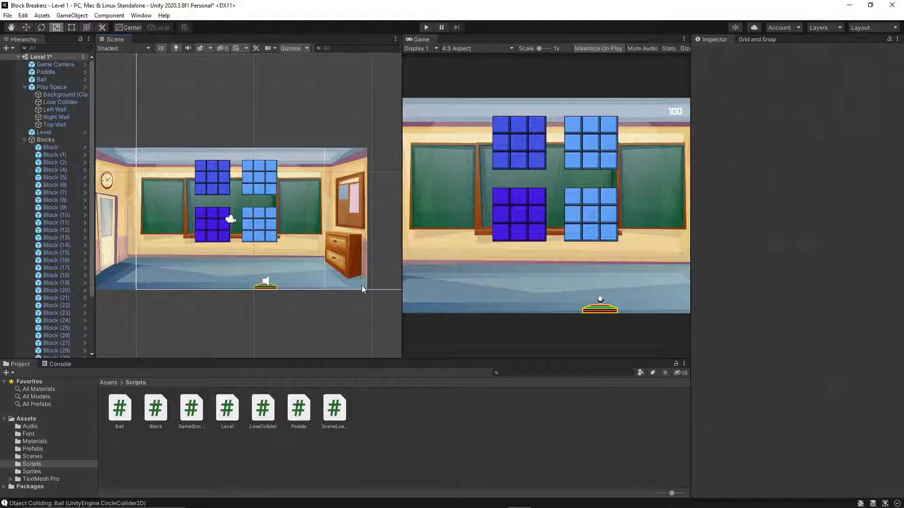
click(23, 139)
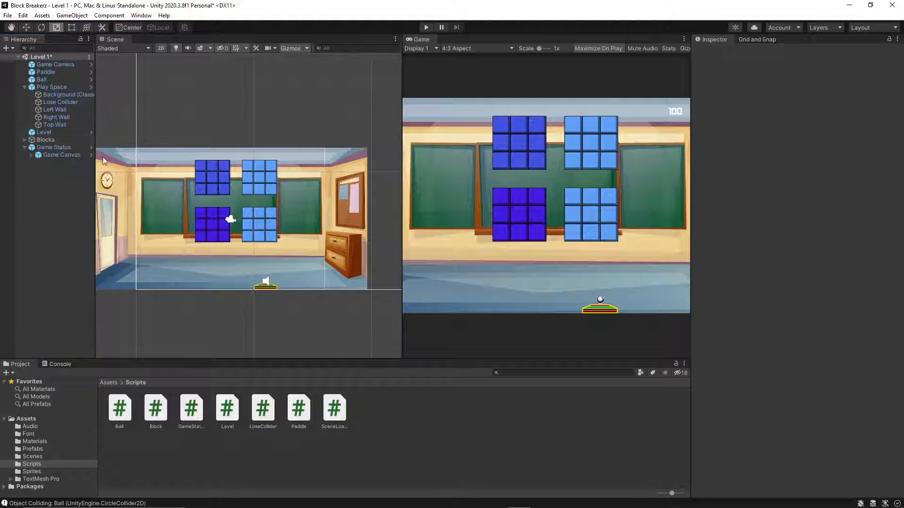
Select the first Block in the Blocks group and open the project's tag settings from it.
scroll(194, 241, up, 4)
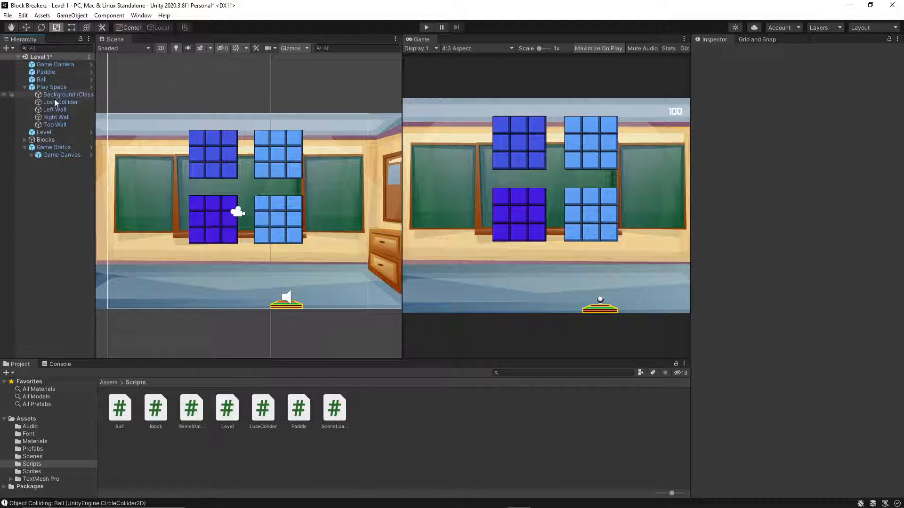
click(25, 140)
click(47, 151)
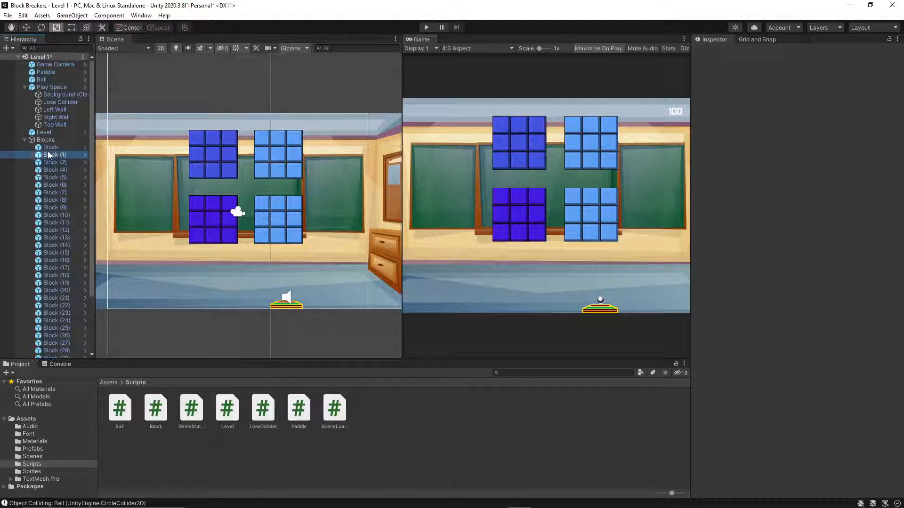
click(61, 137)
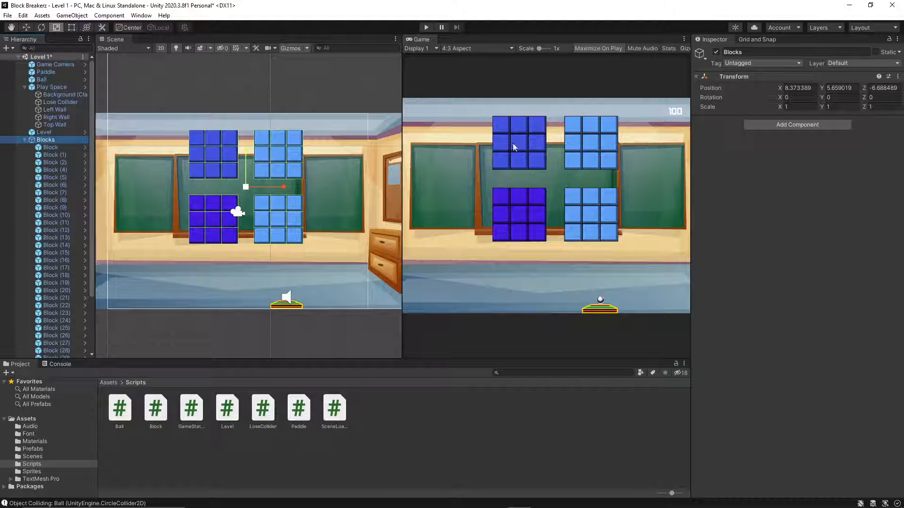
click(65, 148)
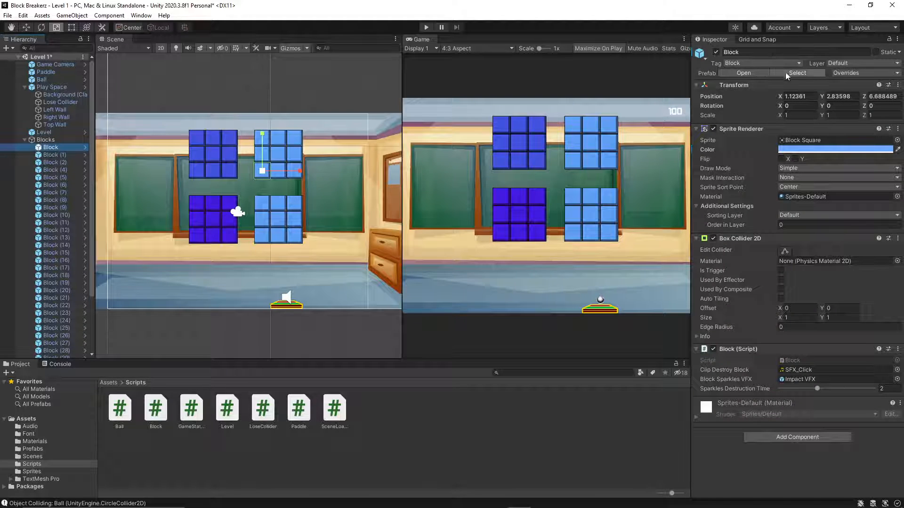
click(771, 63)
click(772, 160)
Try to remove the Block tag from the project's tag list.
click(840, 85)
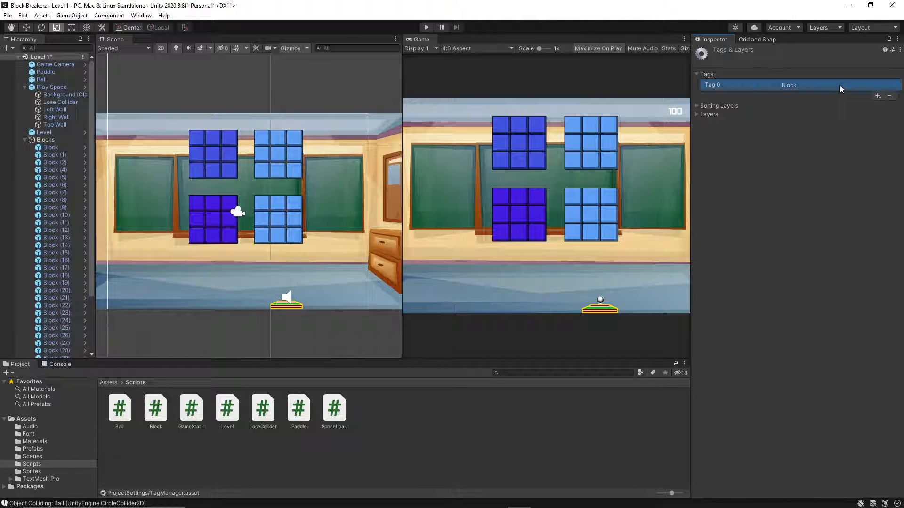
click(889, 96)
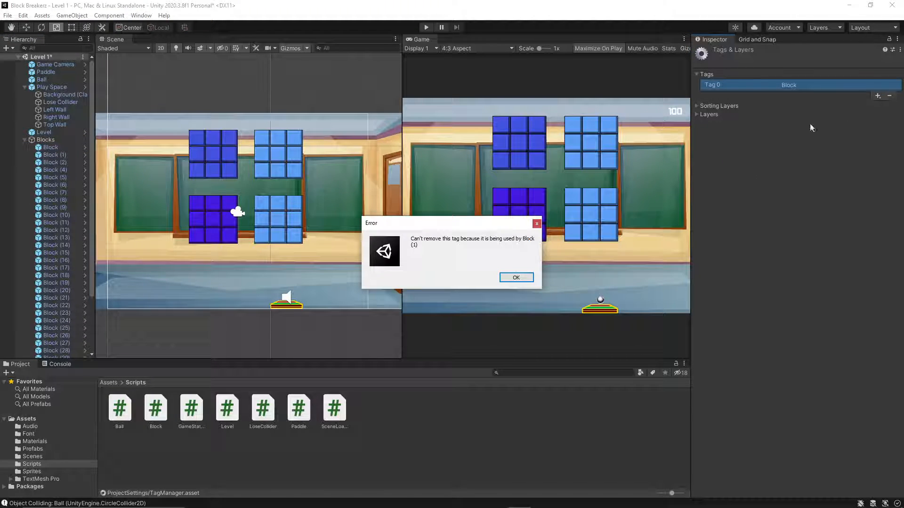
click(510, 279)
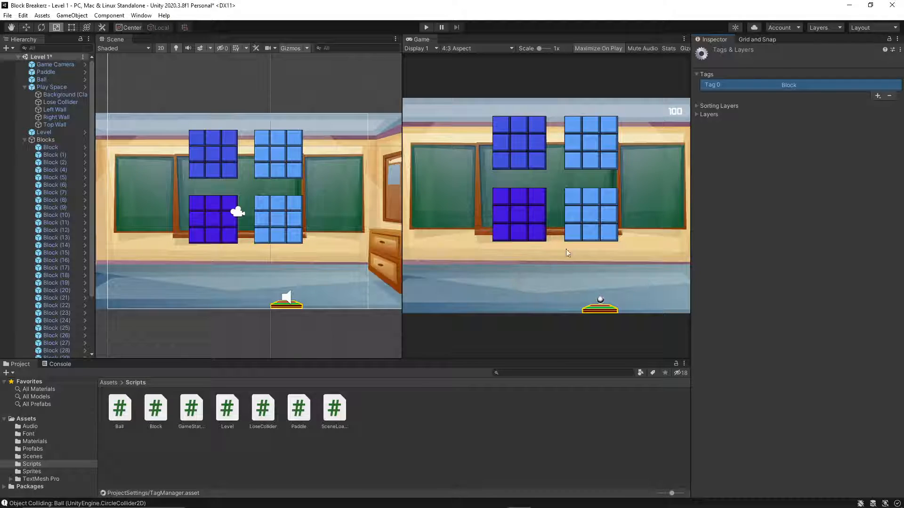
Add a new tag named Breakable to the project's tag list.
click(877, 95)
text(Breakable)
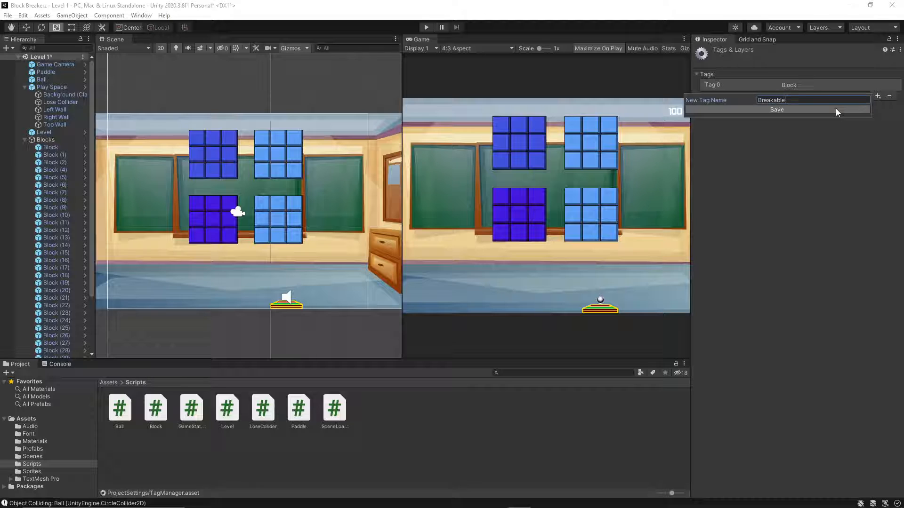
click(836, 110)
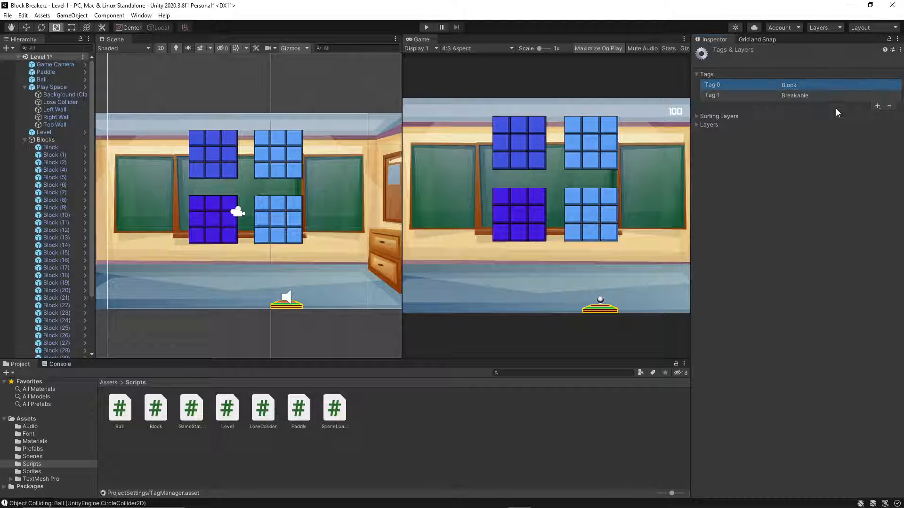
Select Block, Block (2) and Block (11) together in the hierarchy.
click(51, 147)
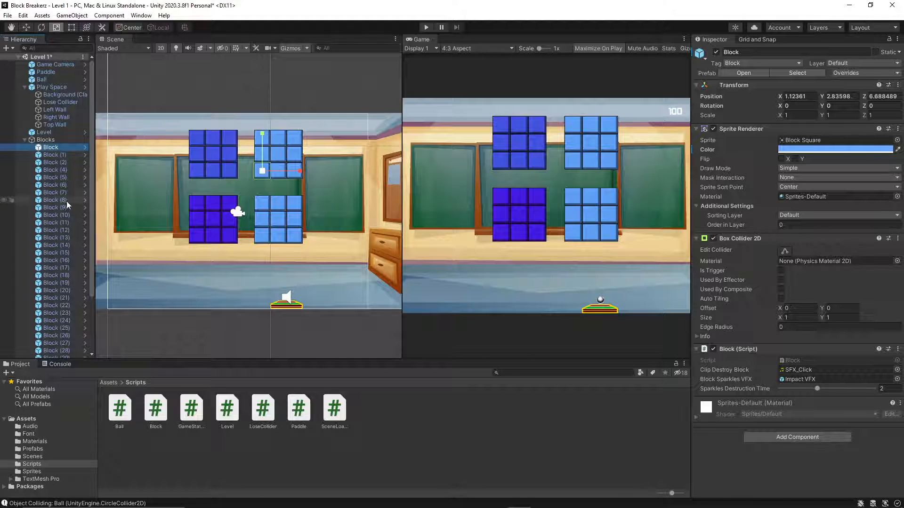
ctrl+click(65, 223)
ctrl+click(57, 162)
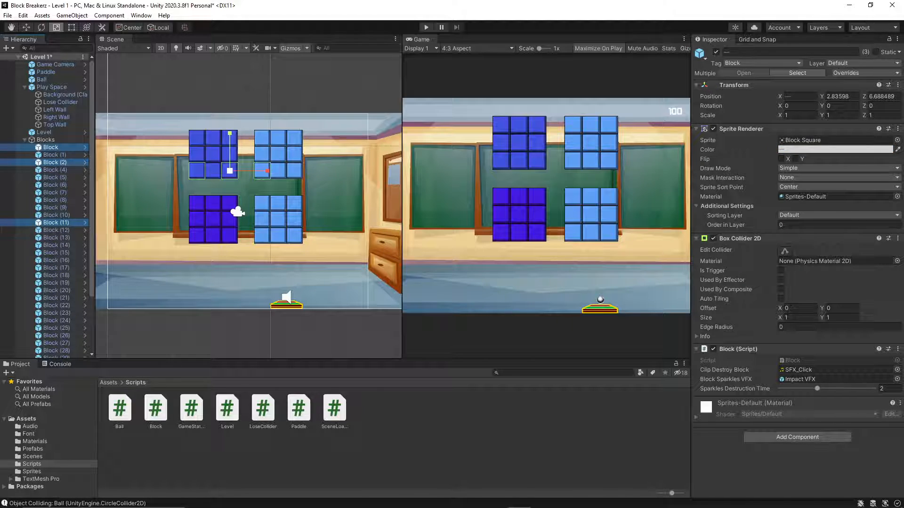
Switch to the Brave browser and search Google in a new tab for "how to select multiple objects in the hierarchy unity".
click(473, 502)
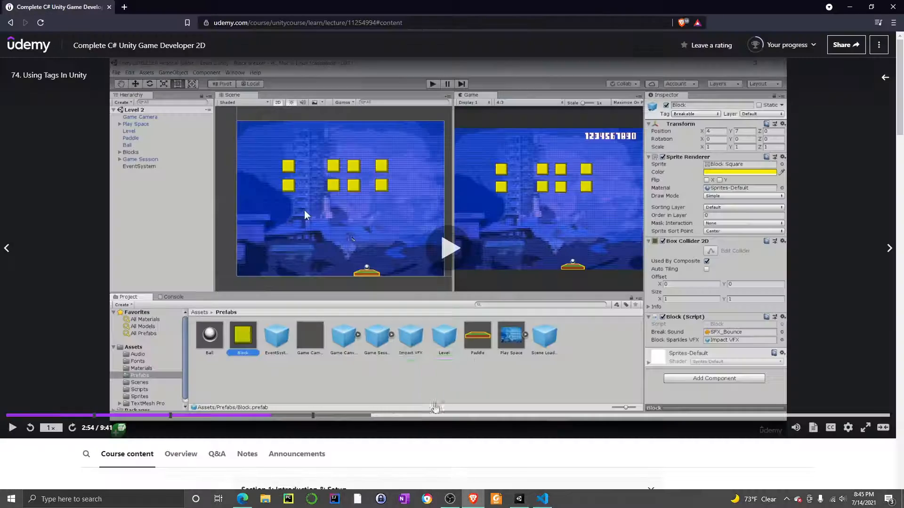
click(125, 6)
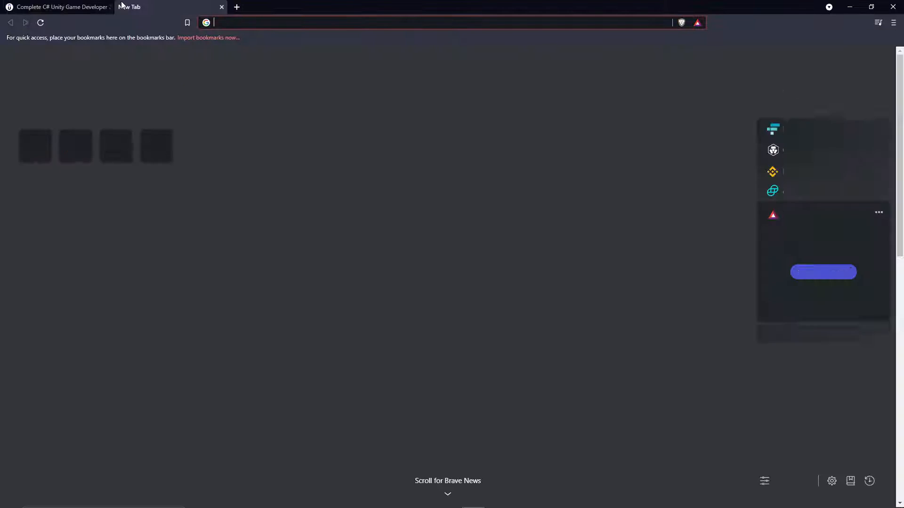
text(how to select mu)
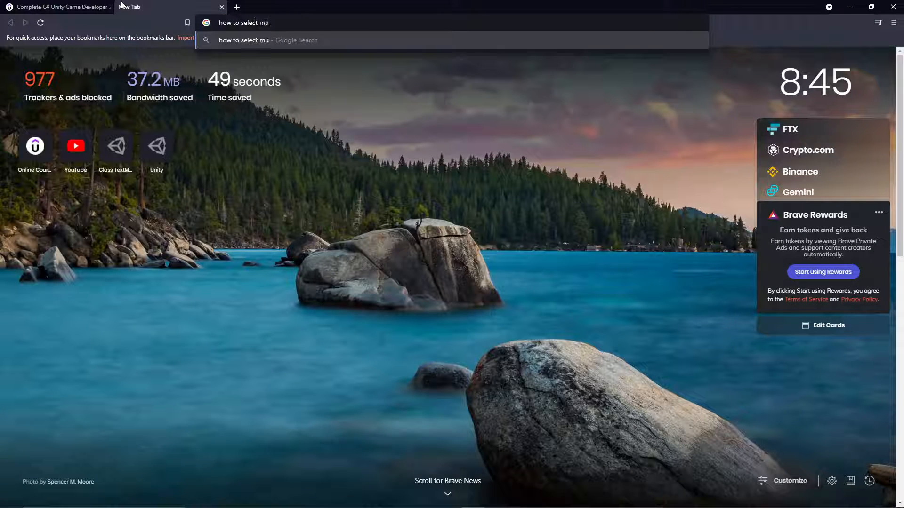
text(ltiple objects in the hierar)
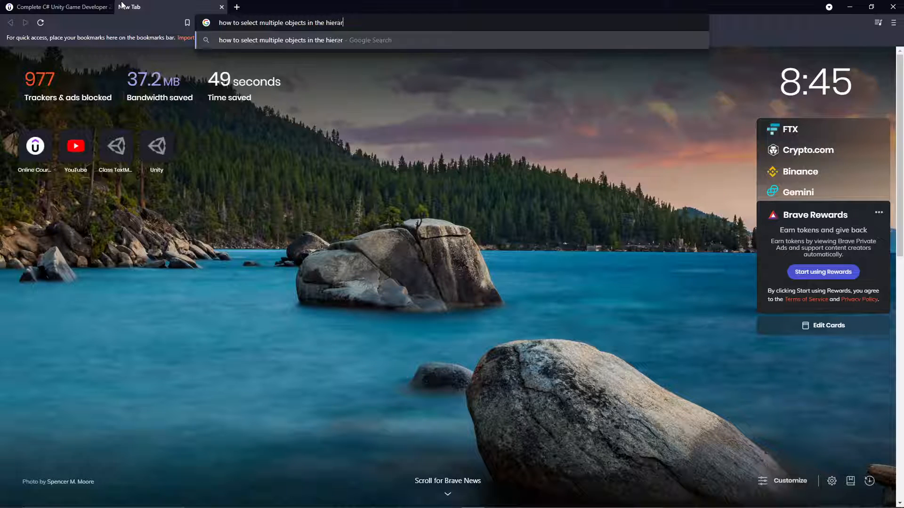
text(chy unity)
key(Return)
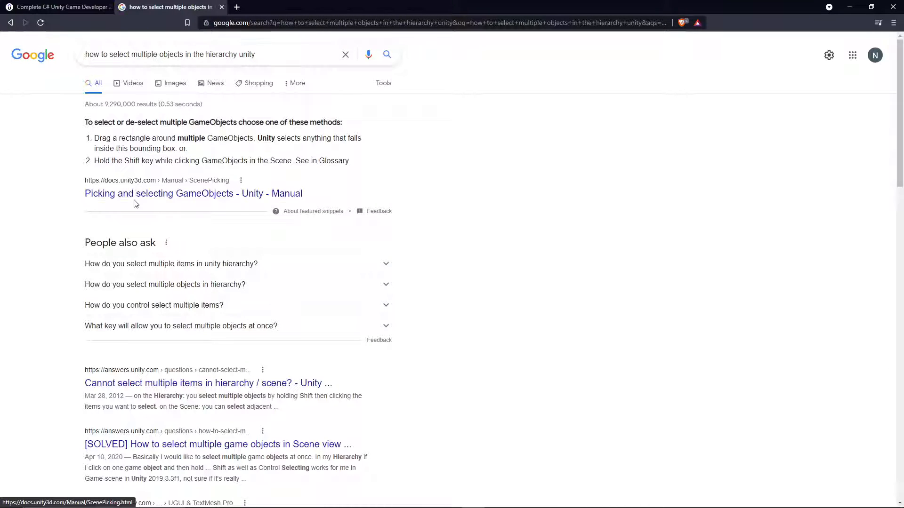
Read the replies in the Unity Answers thread "Cannot select multiple items in hierarchy / scene?" and return to Unity.
click(169, 384)
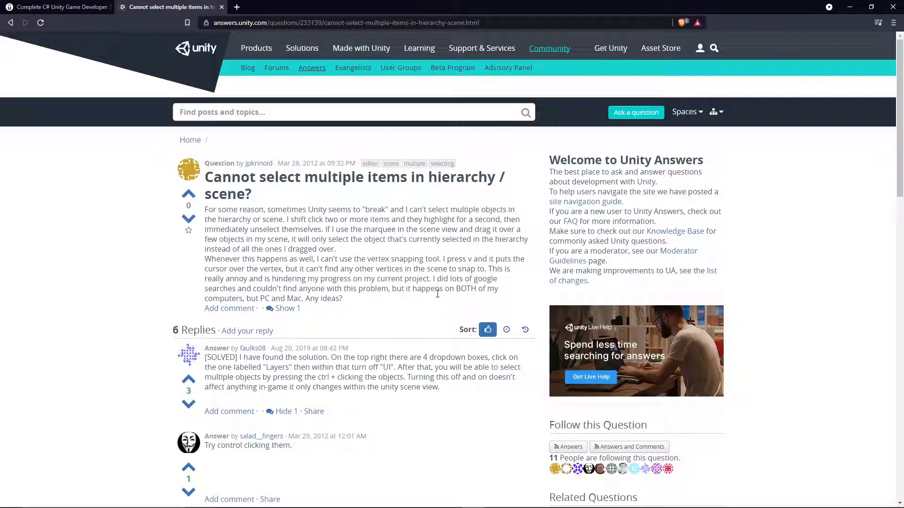
scroll(435, 301, down, 4)
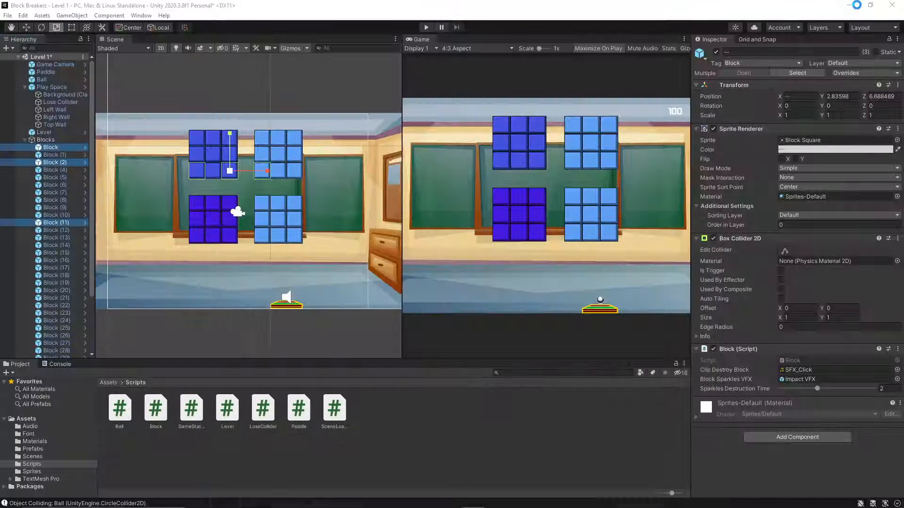
click(850, 7)
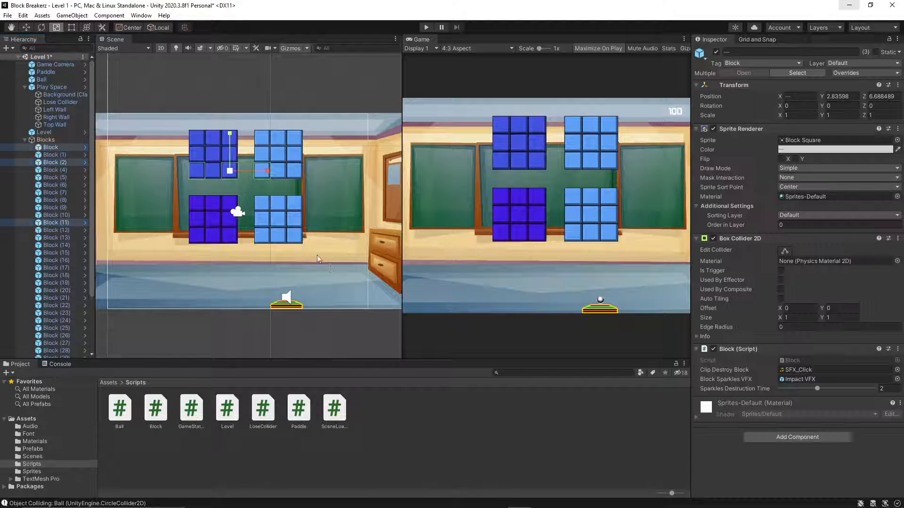
Select all the blocks under Blocks in Level 1 and change their tag from Block to Breakable.
drag(180, 114, 328, 253)
scroll(71, 123, up, 3)
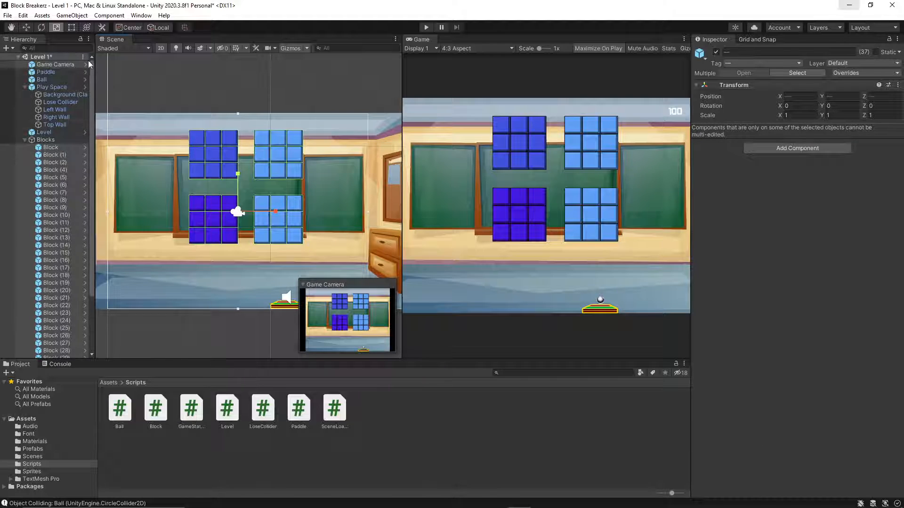
ctrl+click(74, 64)
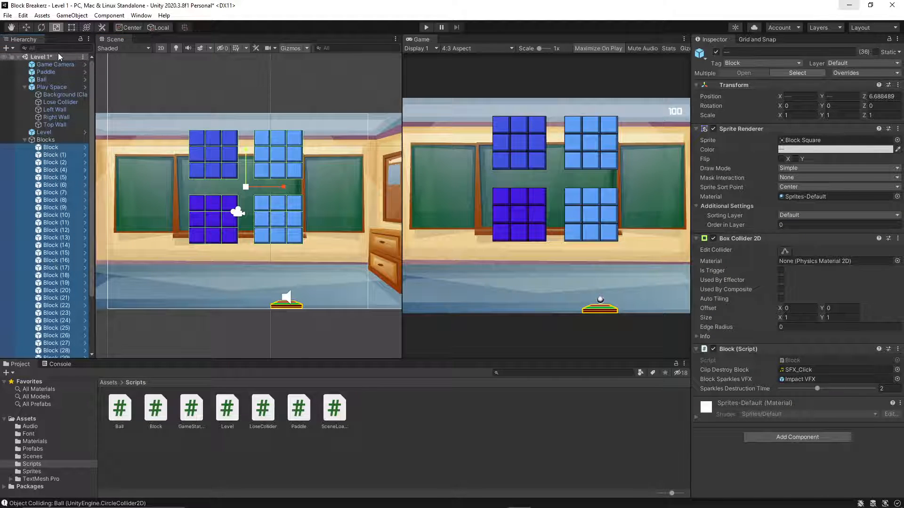
scroll(69, 228, down, 3)
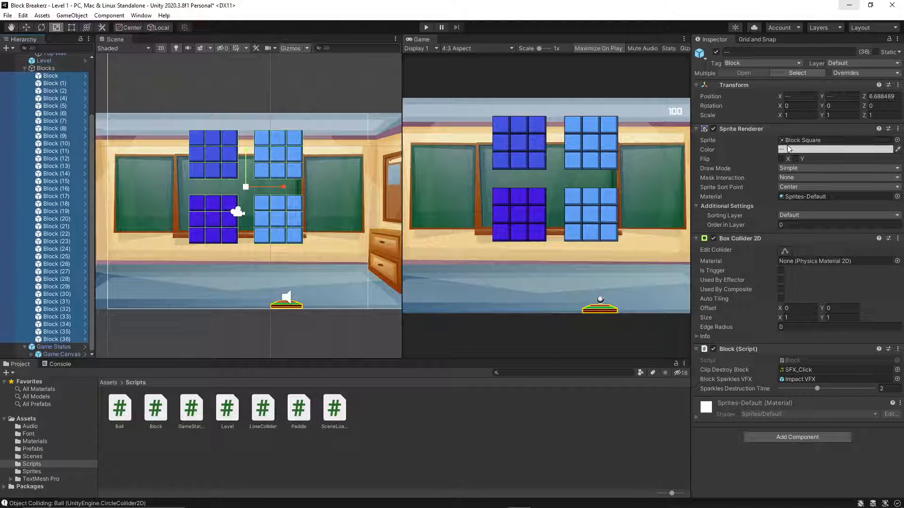
click(761, 64)
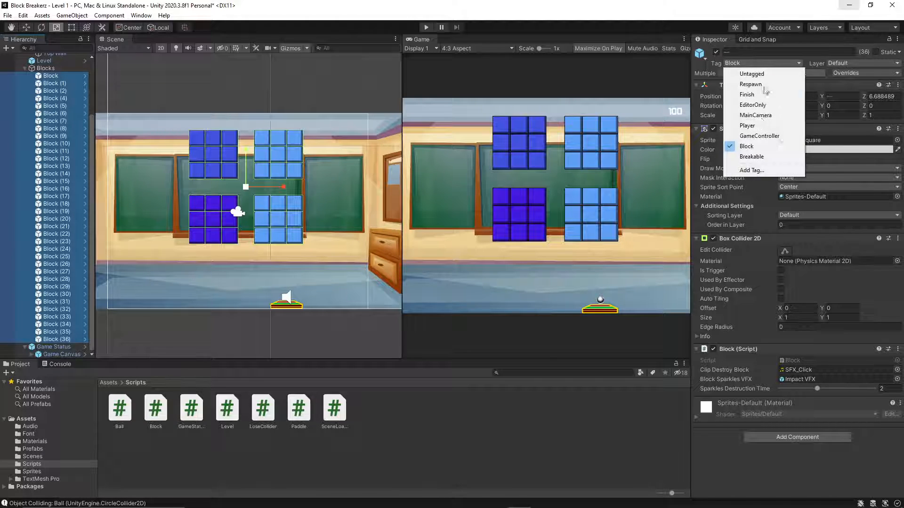
click(762, 157)
click(237, 234)
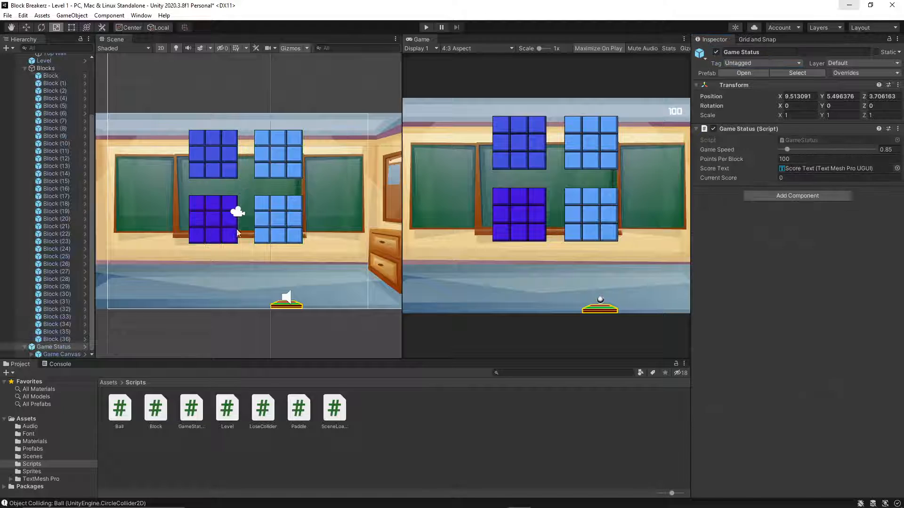
Playtest Level 1 with the retagged blocks, replay it after Game Over, and stop play mode.
click(424, 27)
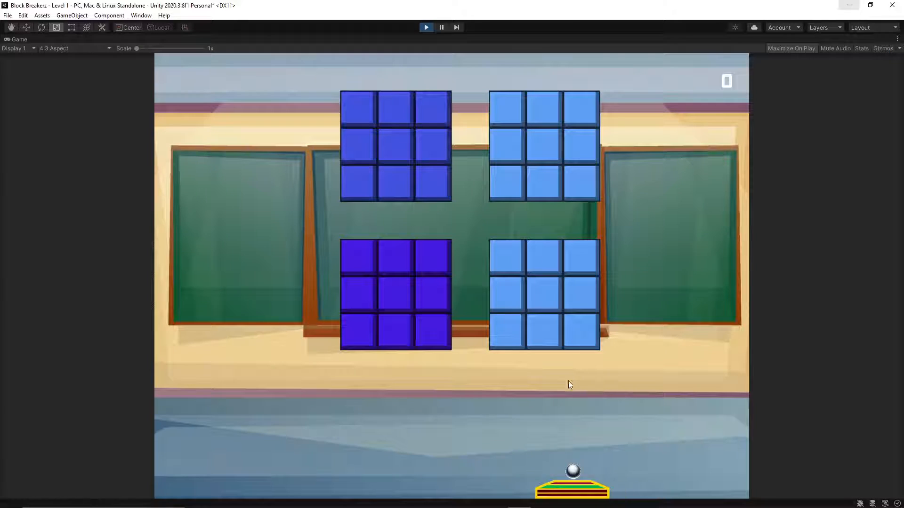
click(470, 391)
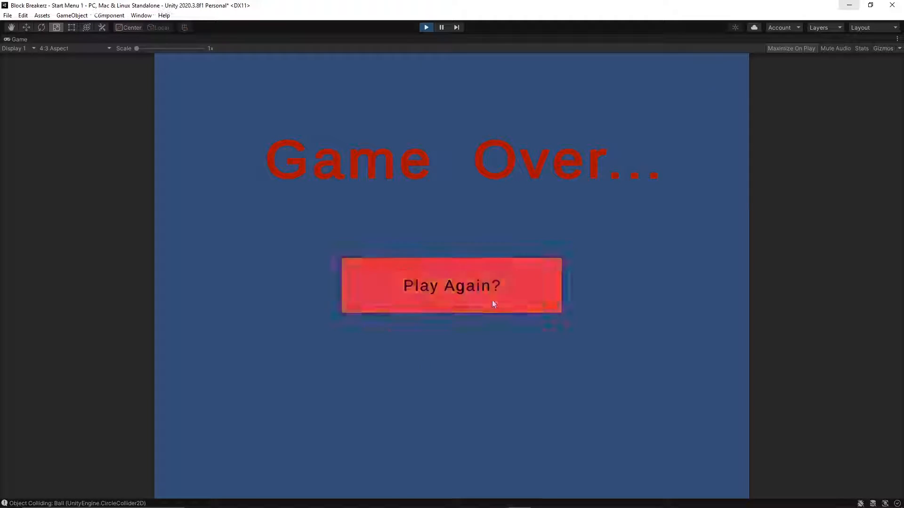
click(490, 301)
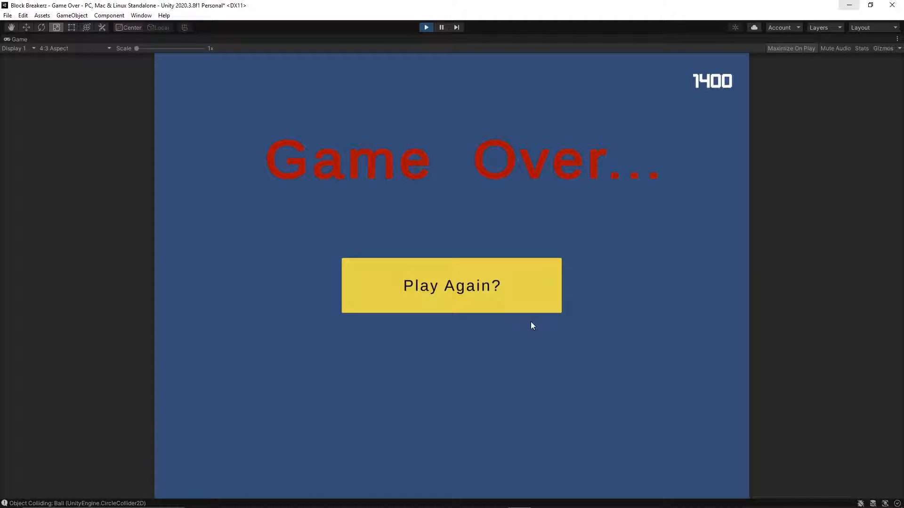
click(487, 280)
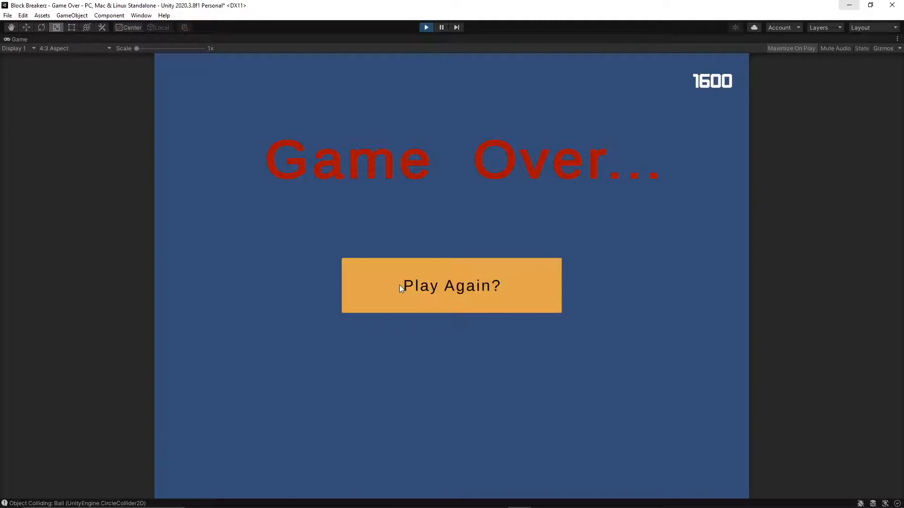
click(385, 307)
click(427, 28)
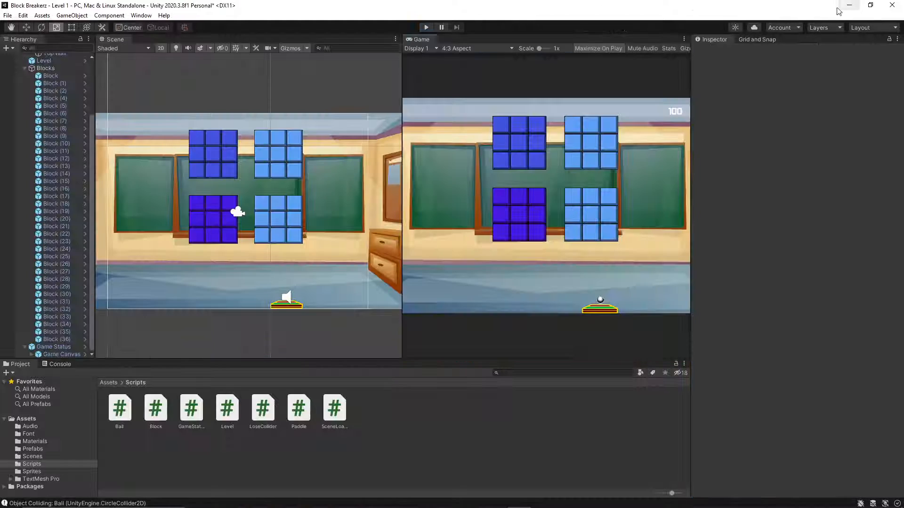
Collapse the Blocks group in the Level 1 hierarchy.
scroll(32, 87, up, 3)
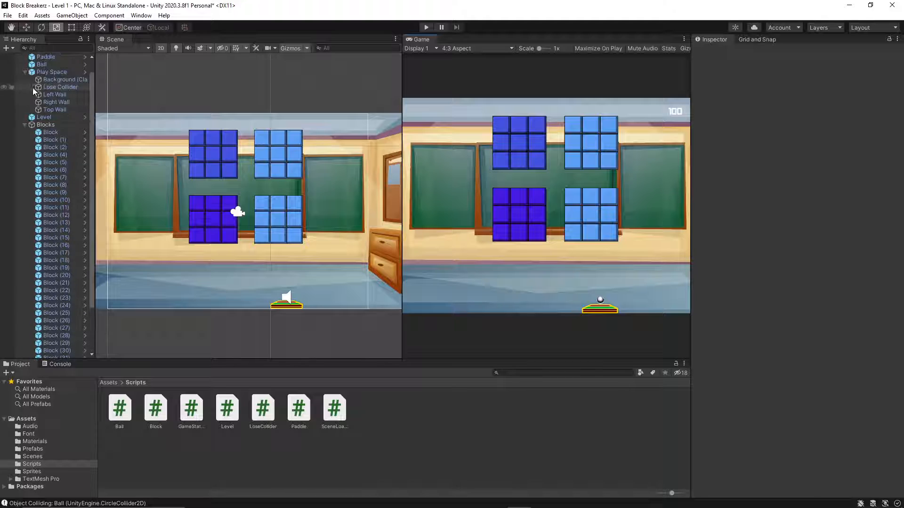
click(27, 126)
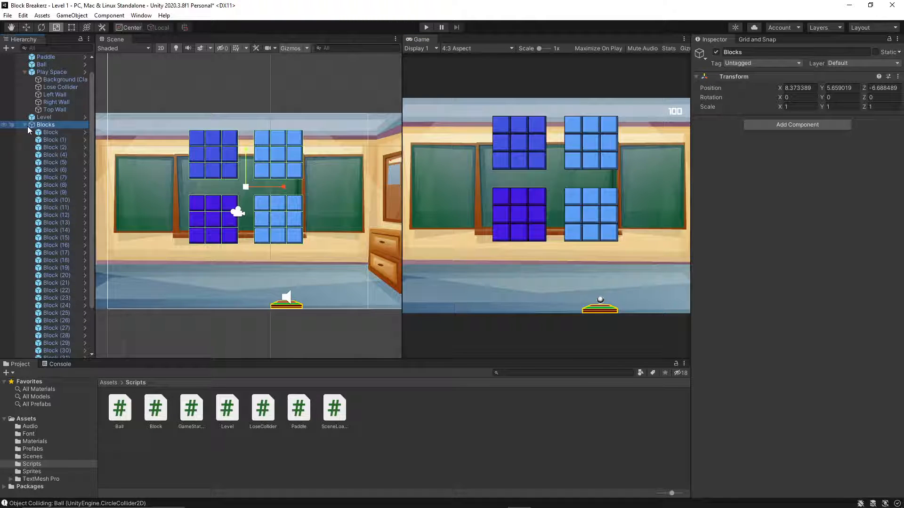
click(23, 124)
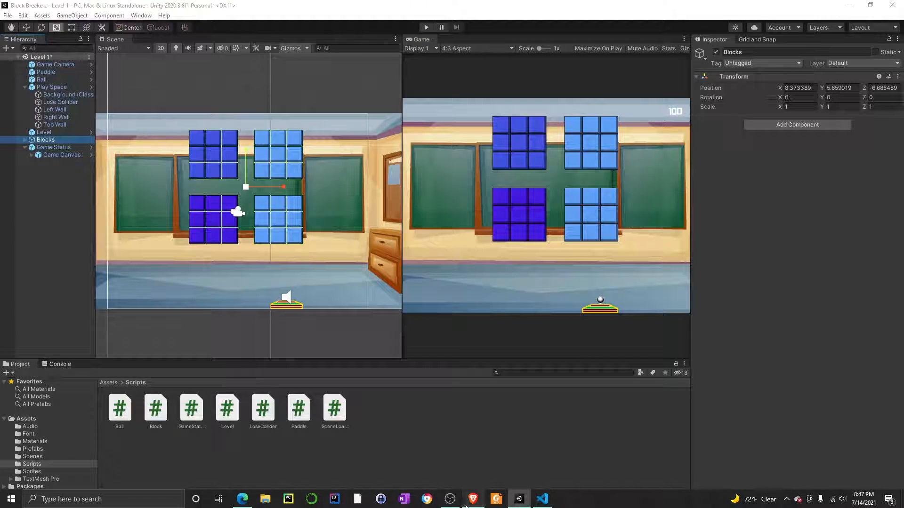
Switch to the Brave browser, close the Unity Answers thread, and watch more of the Udemy lecture "Using Tags In Unity".
click(474, 499)
click(61, 6)
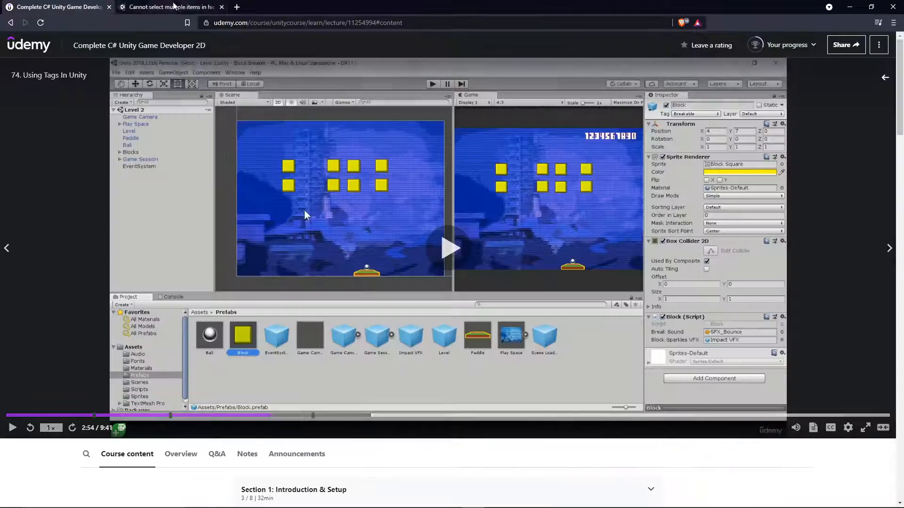
click(203, 7)
click(221, 8)
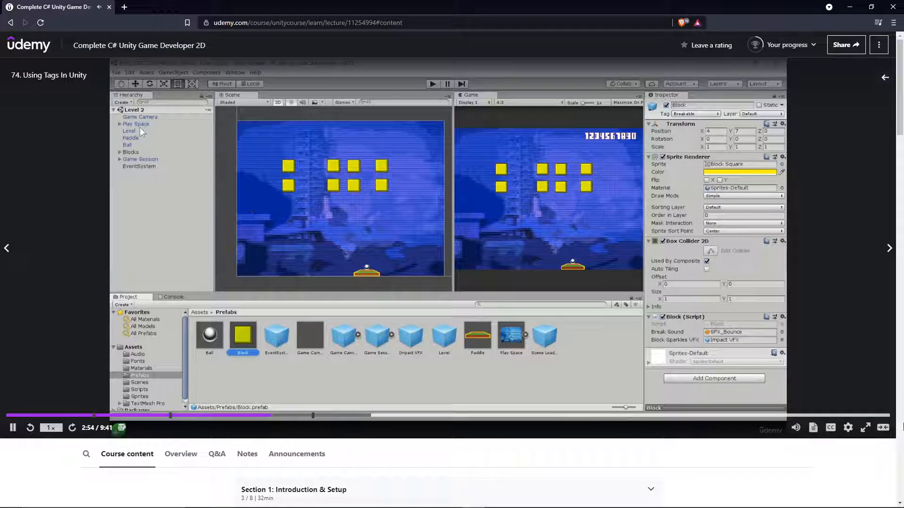
click(868, 436)
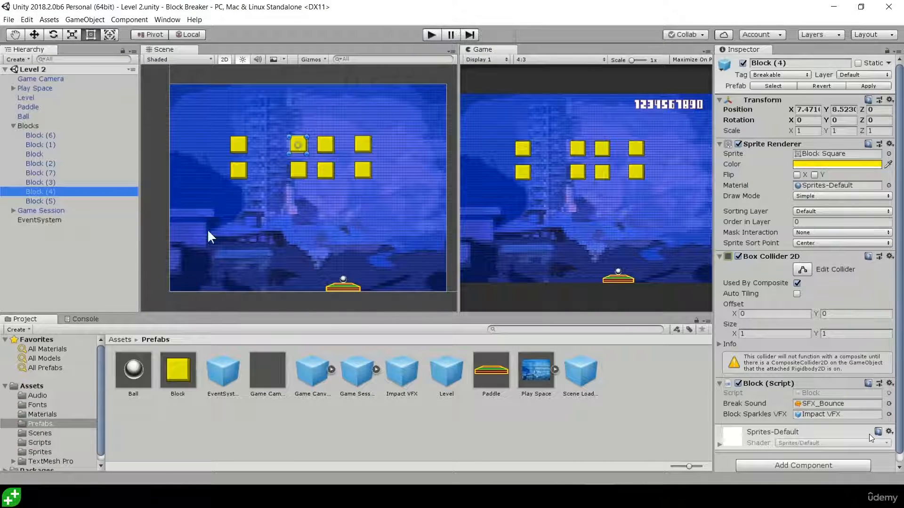
click(809, 377)
key(Escape)
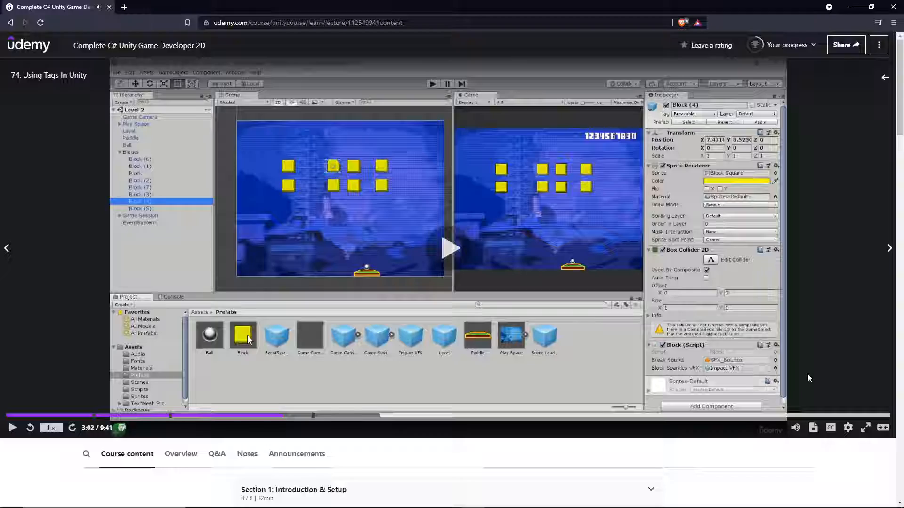
Return to Unity and set the tag of the Block prefab to Breakable.
mouse_move(436, 507)
click(542, 500)
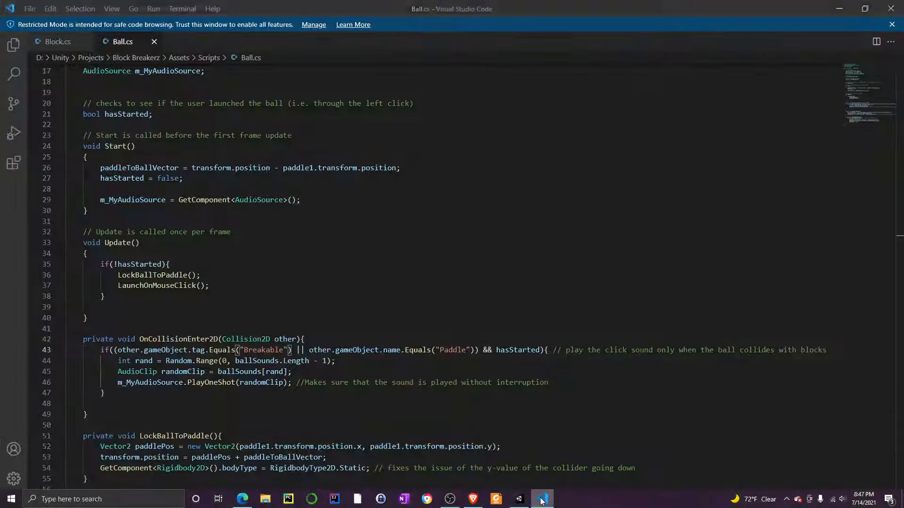
click(542, 499)
click(519, 499)
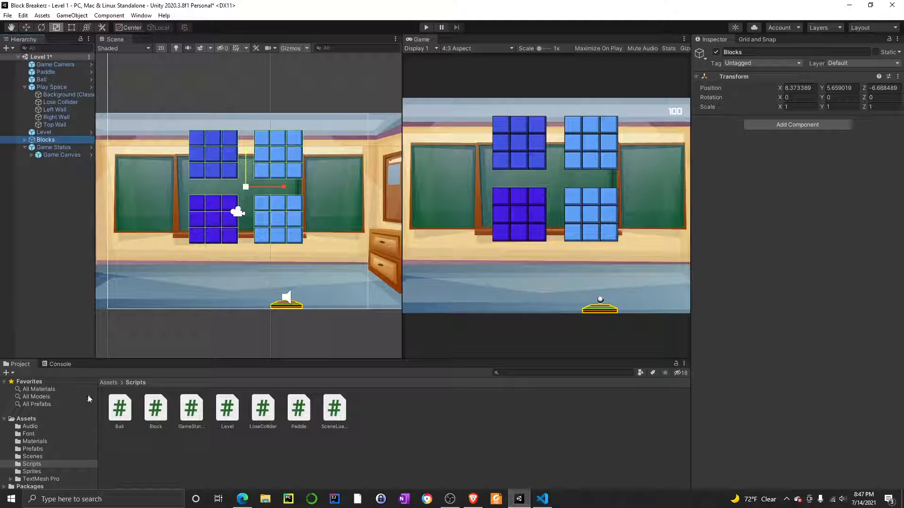
click(33, 449)
click(158, 410)
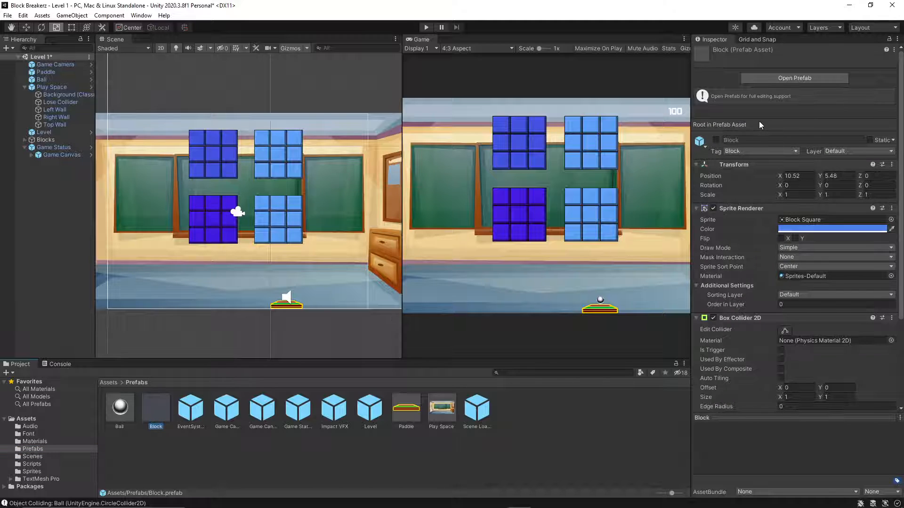
click(783, 151)
click(749, 245)
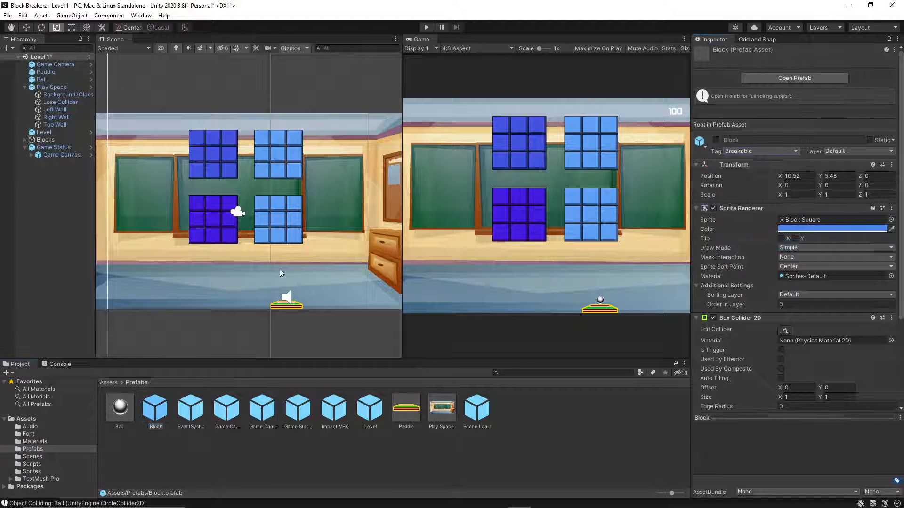
Open the Level 2 scene from the project's Scenes folder.
click(27, 419)
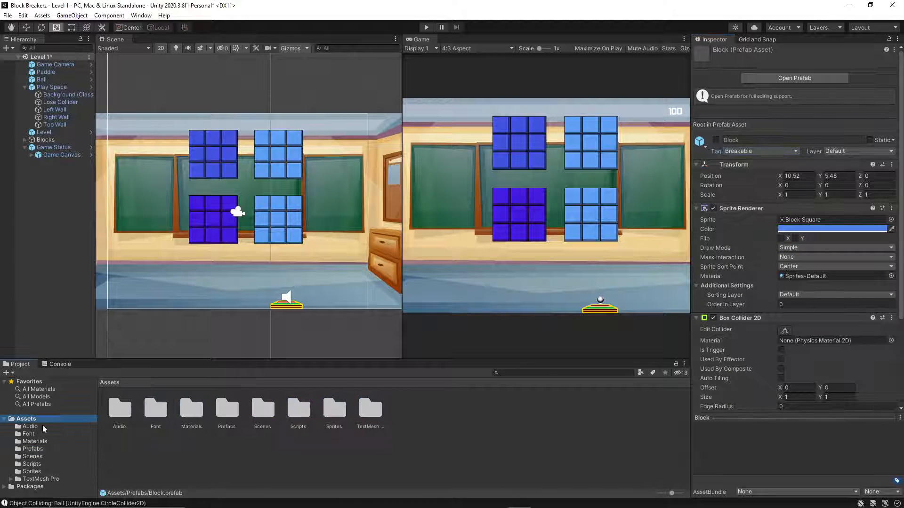
click(30, 426)
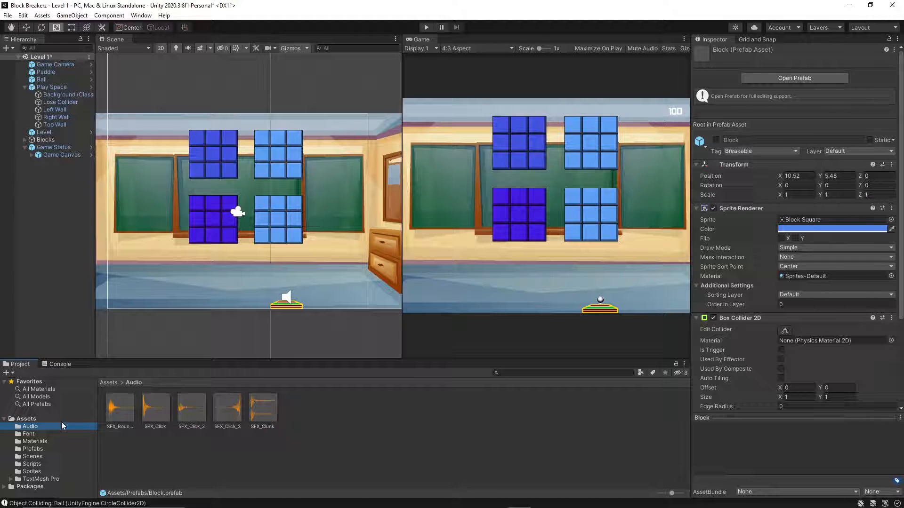
click(34, 435)
click(33, 419)
click(25, 455)
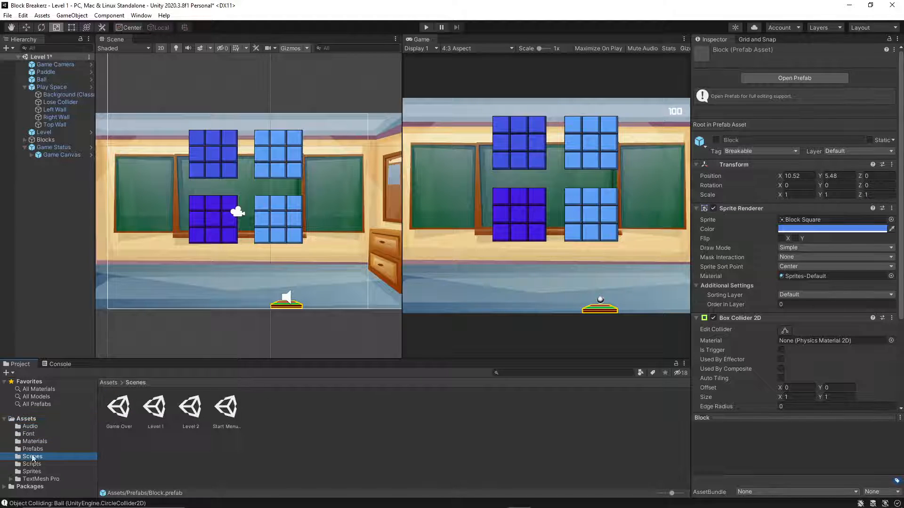
double_click(179, 409)
click(447, 282)
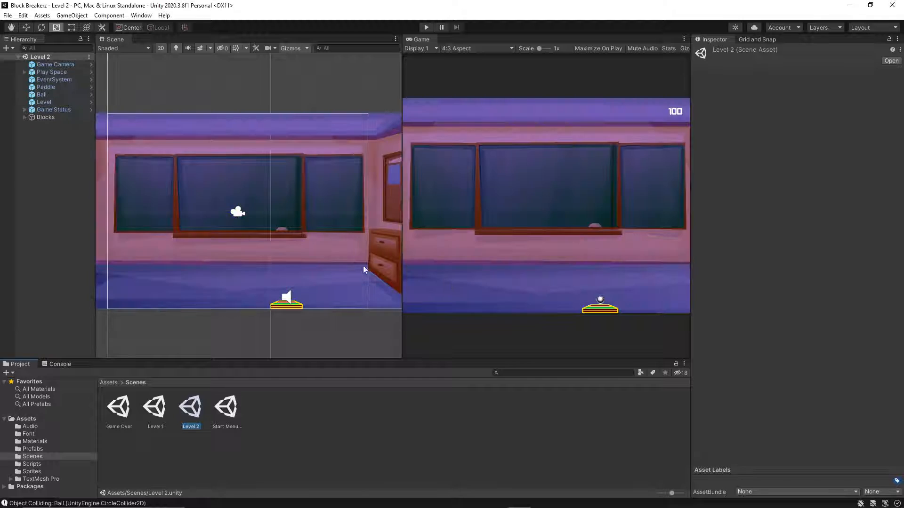
Expand the Blocks group in Level 2 and inspect the tag and active state of several of its blocks.
click(25, 117)
click(43, 117)
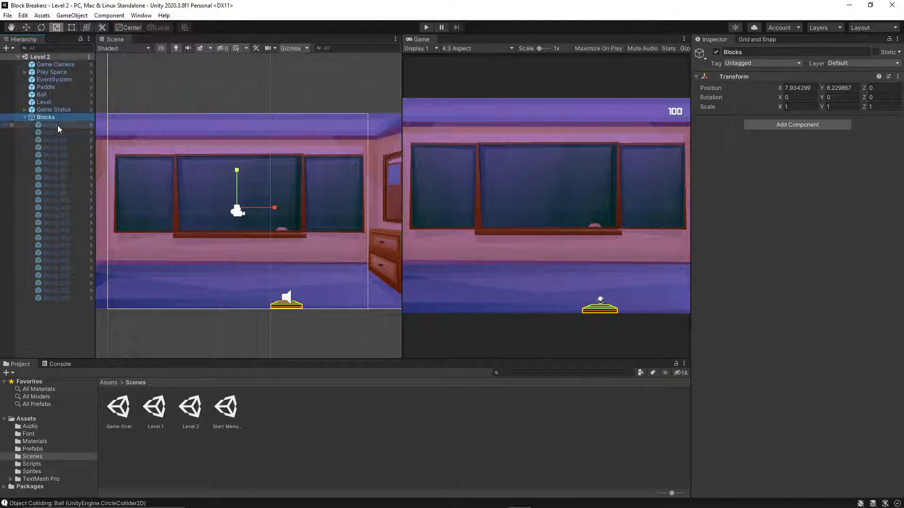
click(56, 125)
click(55, 140)
click(56, 169)
click(53, 223)
click(45, 274)
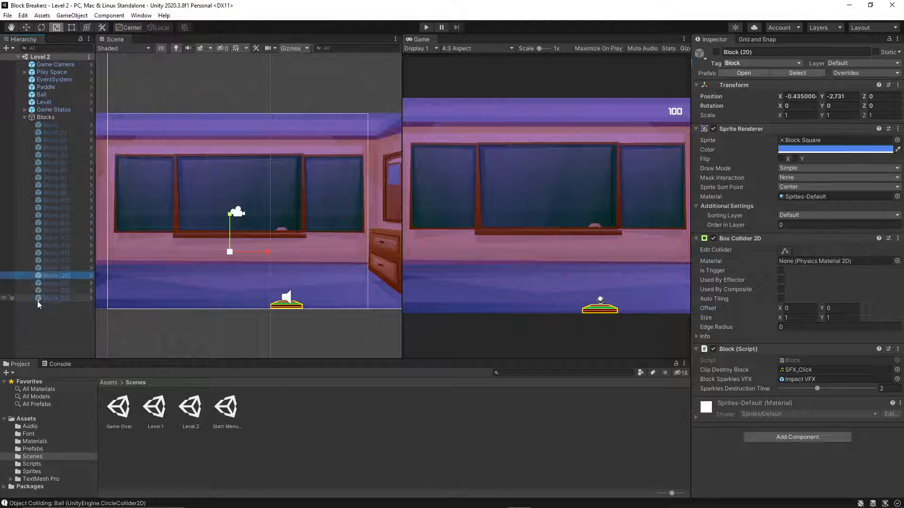
click(33, 320)
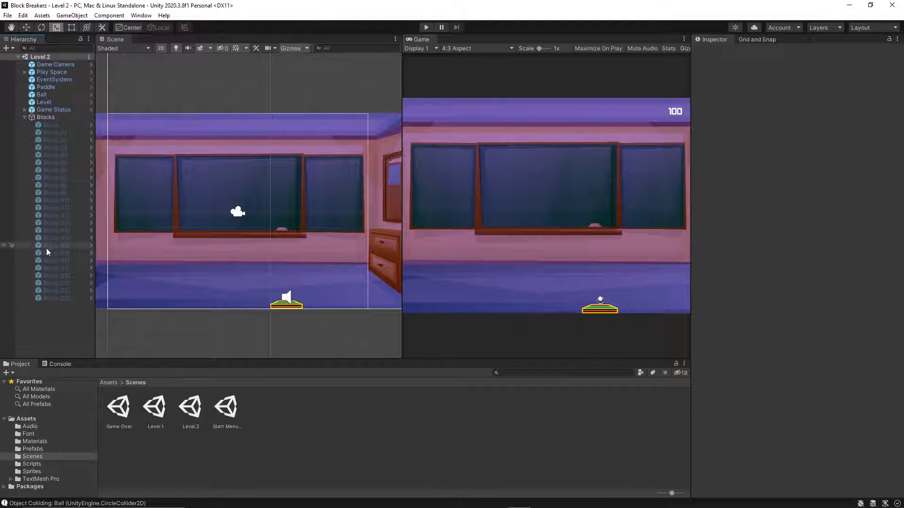
Activate the Block prefab in the Prefabs folder.
click(44, 449)
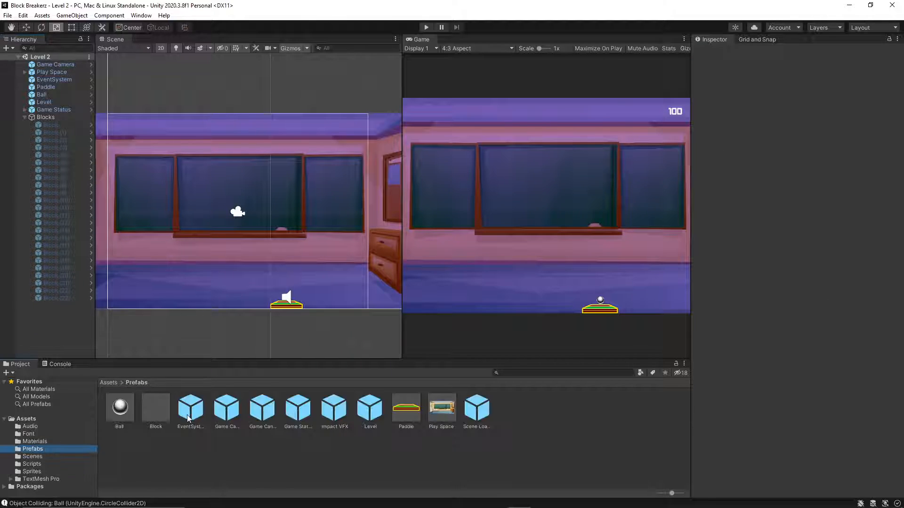
click(152, 410)
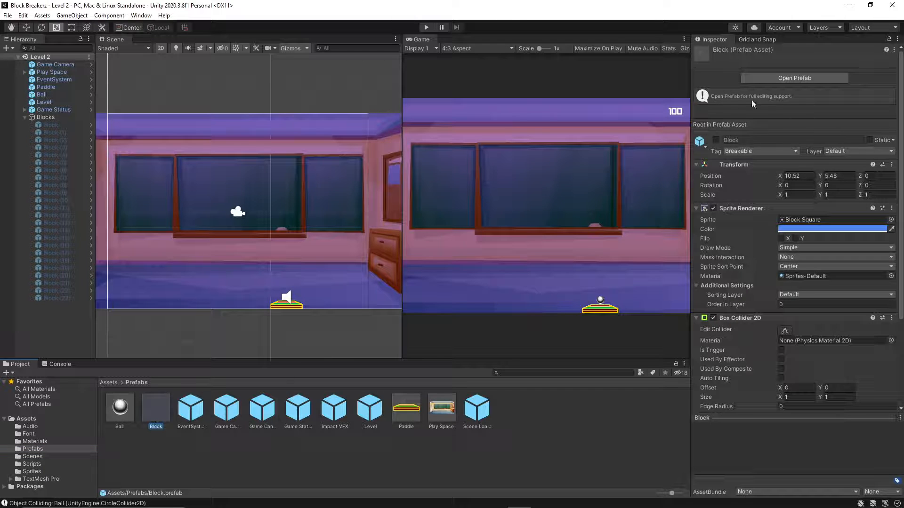
click(716, 140)
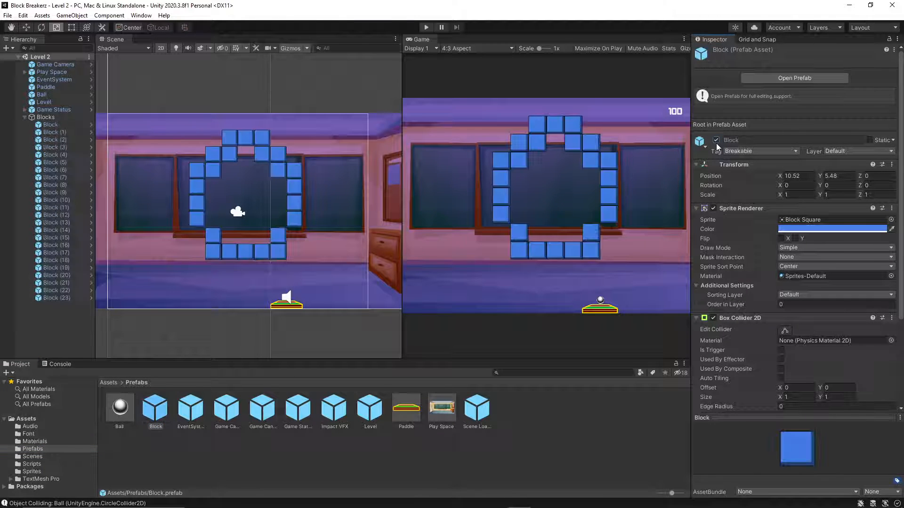
click(236, 65)
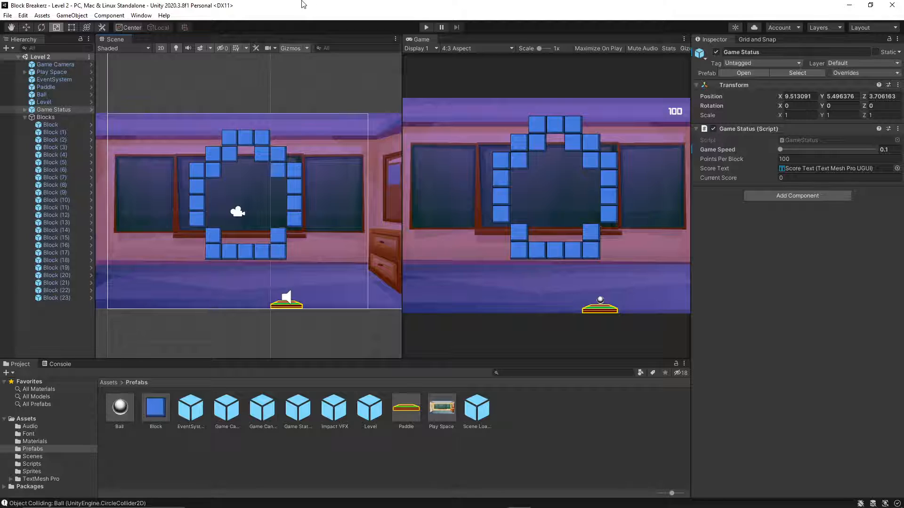
Compare the tag of Block (2) in Level 2 with the tag of the Block prefab.
scroll(235, 284, up, 2)
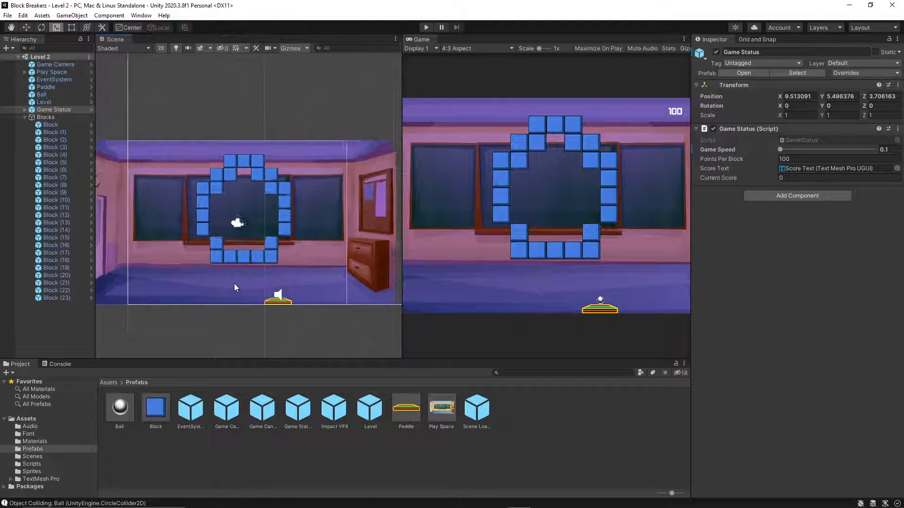
click(50, 139)
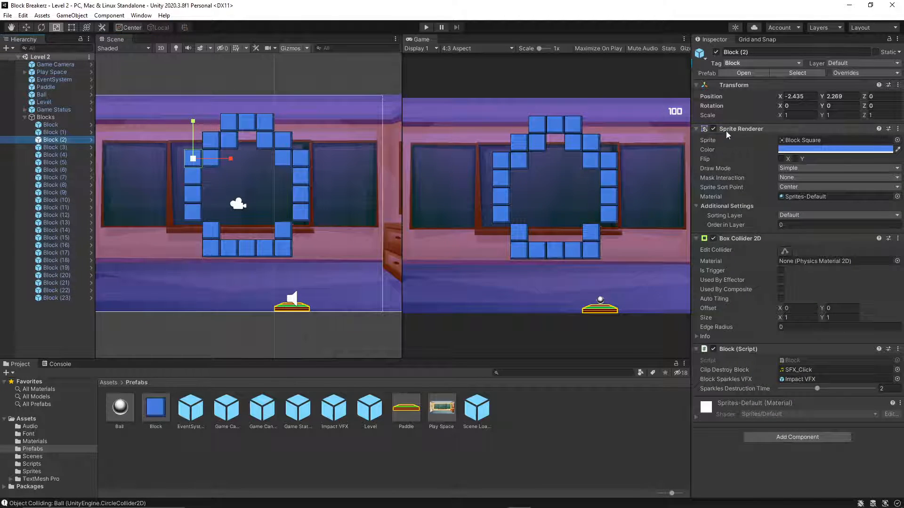
click(146, 415)
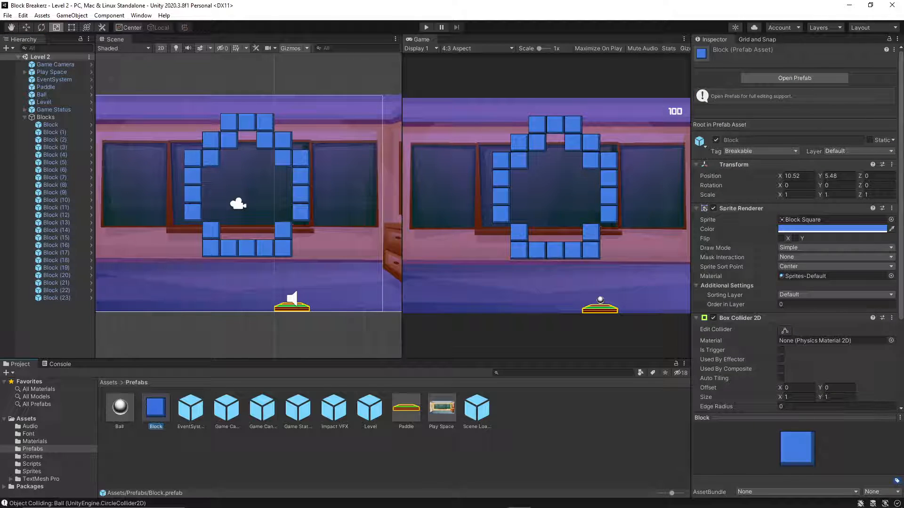
Inspect the tags of several more blocks in the Level 2 Blocks group, including Block (22).
click(80, 184)
click(51, 221)
click(75, 267)
click(65, 292)
click(65, 201)
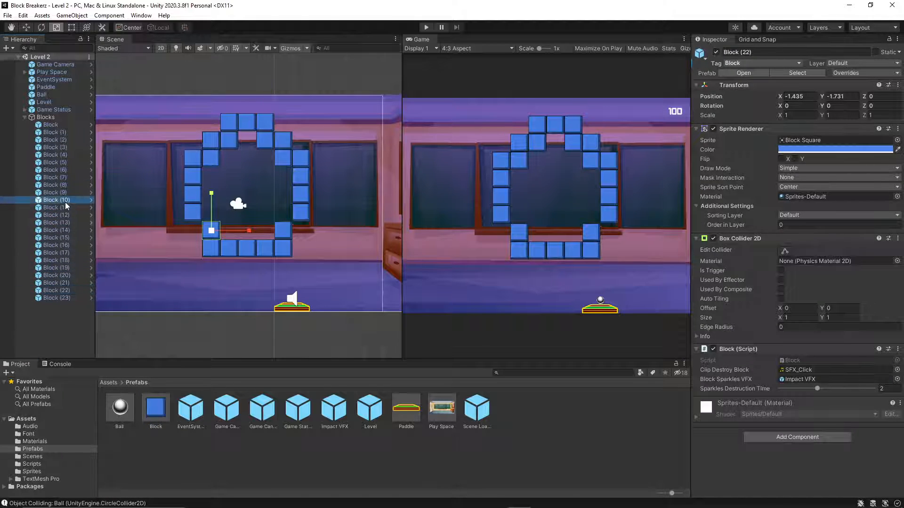
Select all 24 blocks in Level 2 without the Game Camera and set their tag to Breakable.
drag(343, 277, 165, 106)
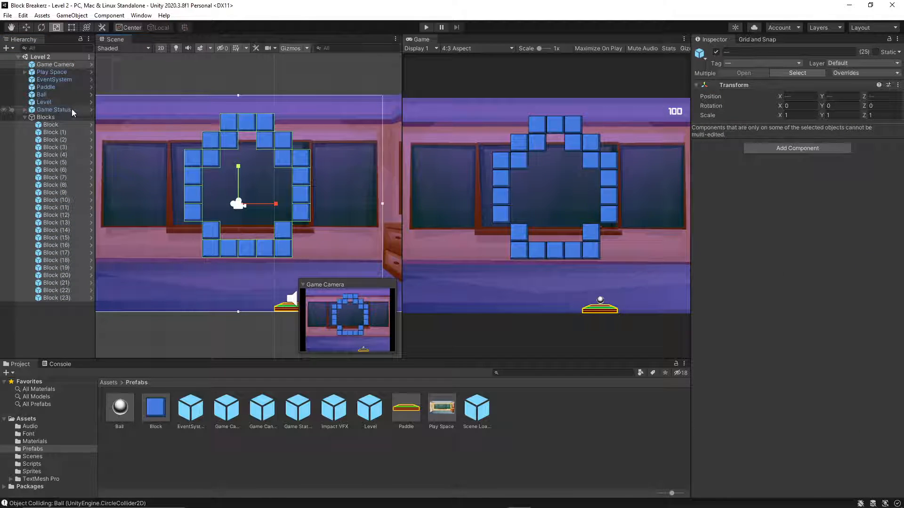
ctrl+click(66, 59)
ctrl+click(66, 58)
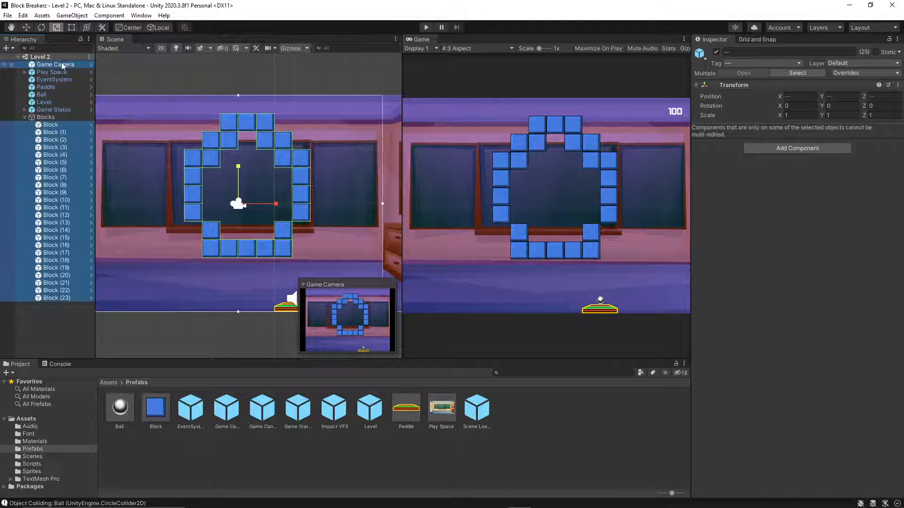
ctrl+click(61, 63)
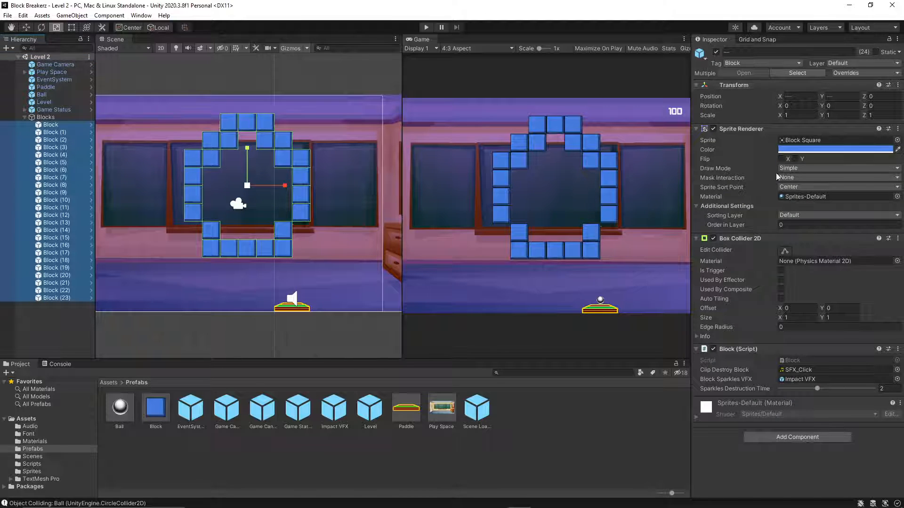
click(755, 63)
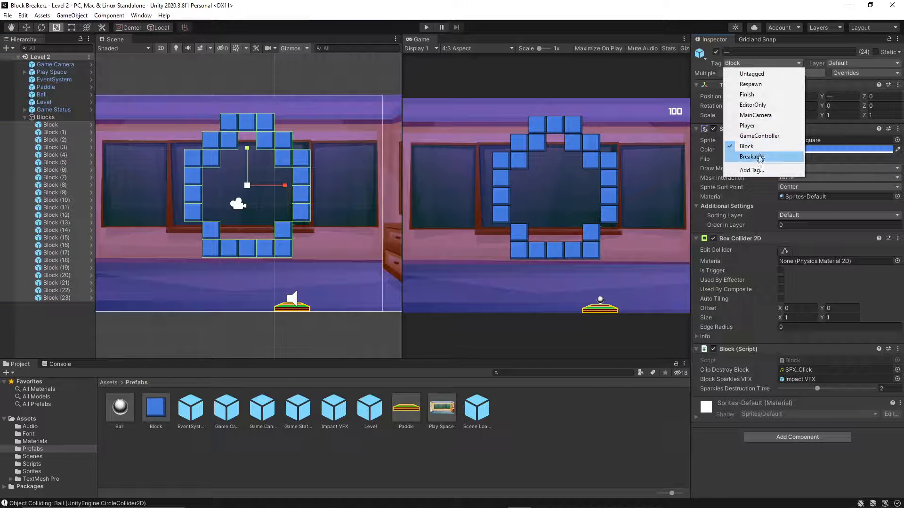
click(753, 157)
click(254, 349)
Play-test Level 2 by launching the ball at the retagged blocks, then stop the game.
click(426, 27)
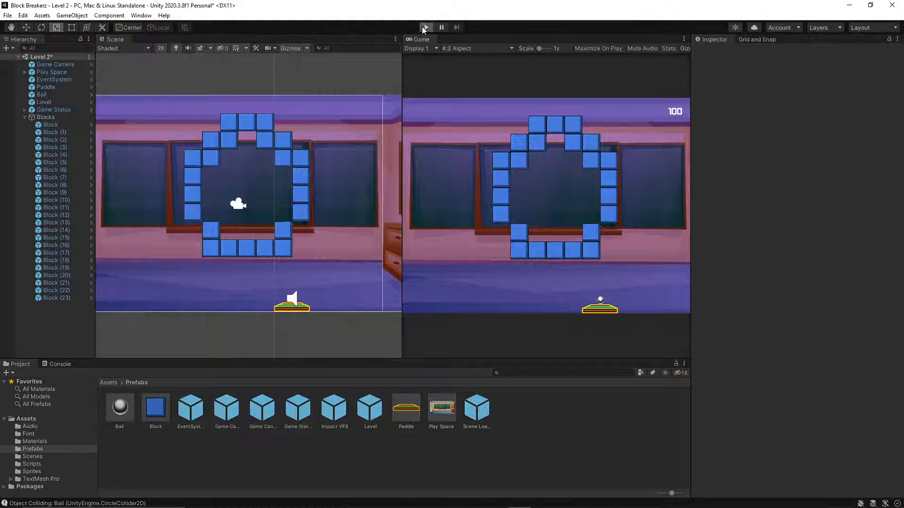
click(555, 188)
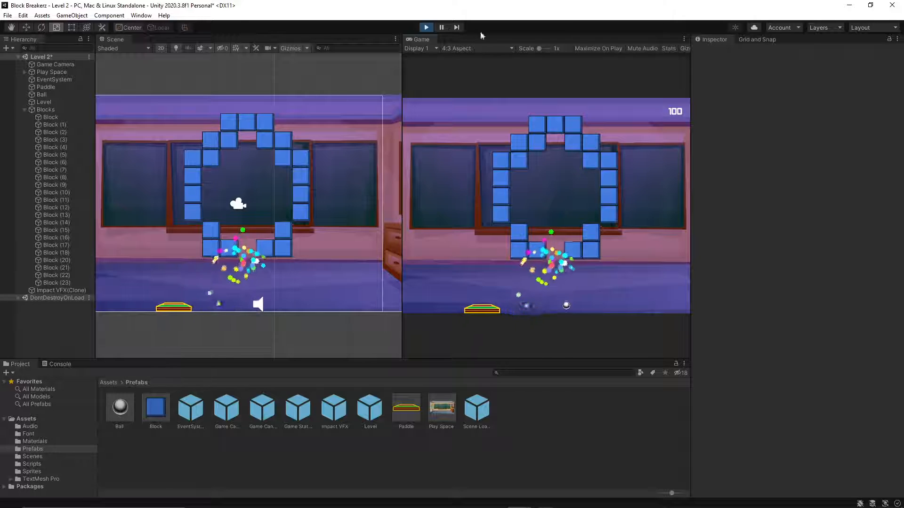
click(426, 28)
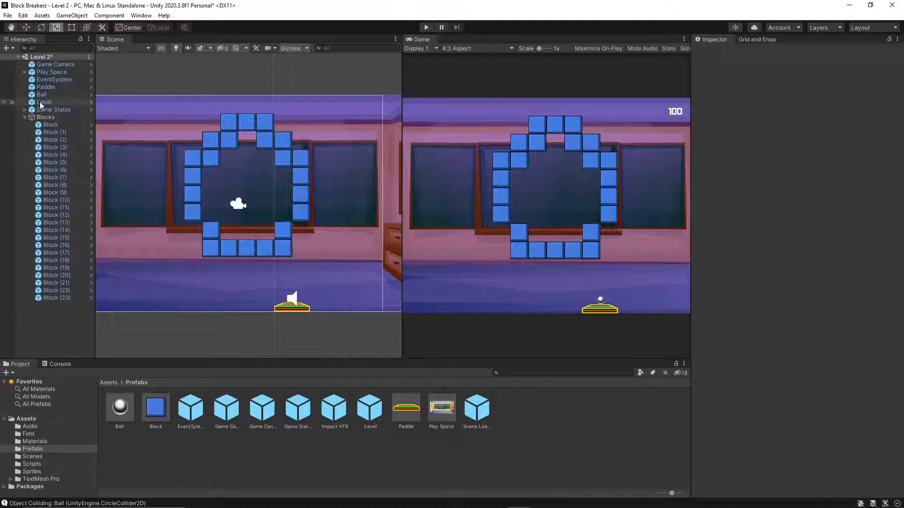
Set the Game Speed of Level 2's Game Status object to 0.85 and check the value on the Game Status prefab.
click(58, 109)
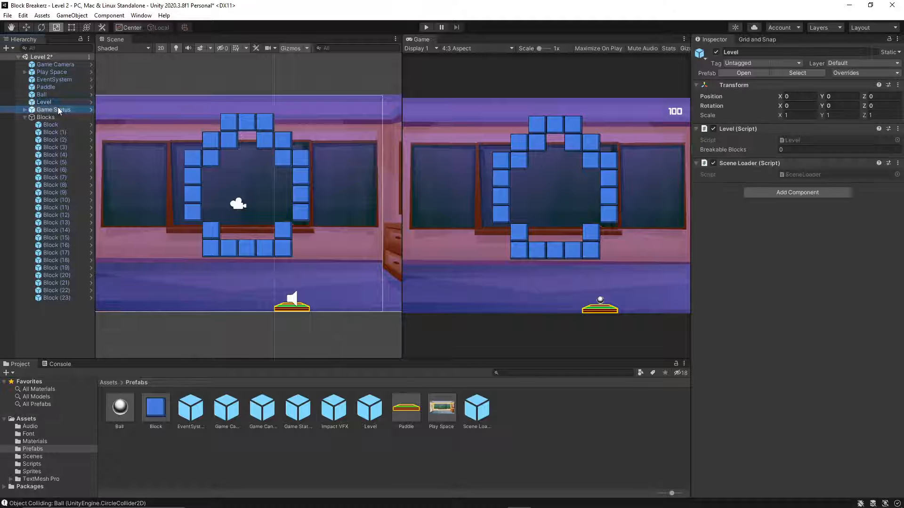
click(892, 150)
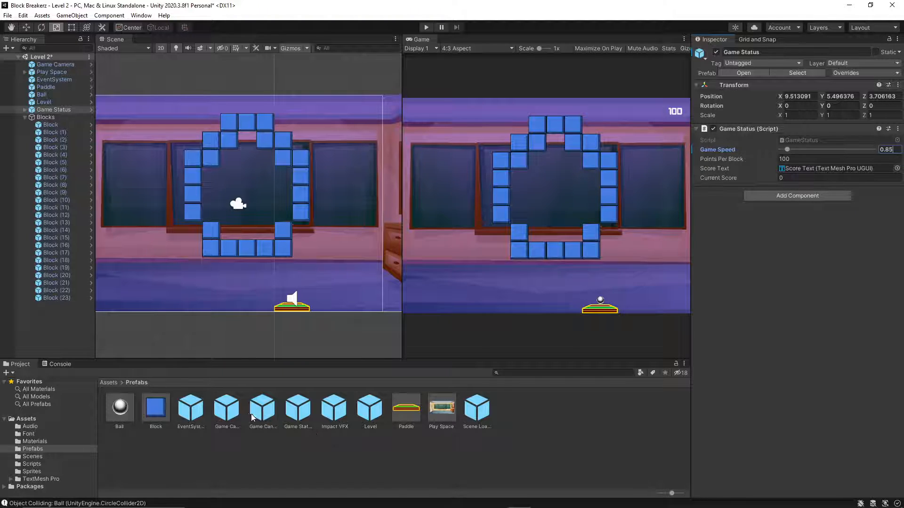
click(301, 411)
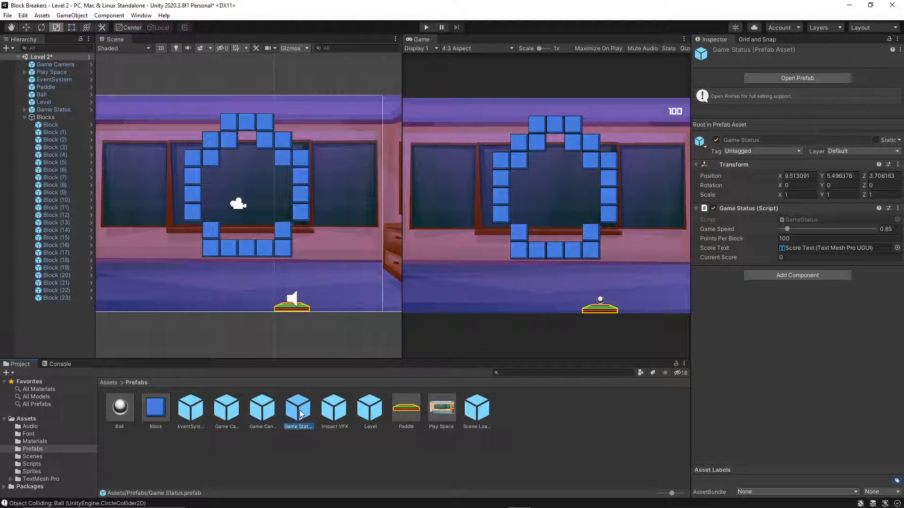
Play-test Level 2 again through to the Game Over screen, then stop the game.
click(427, 27)
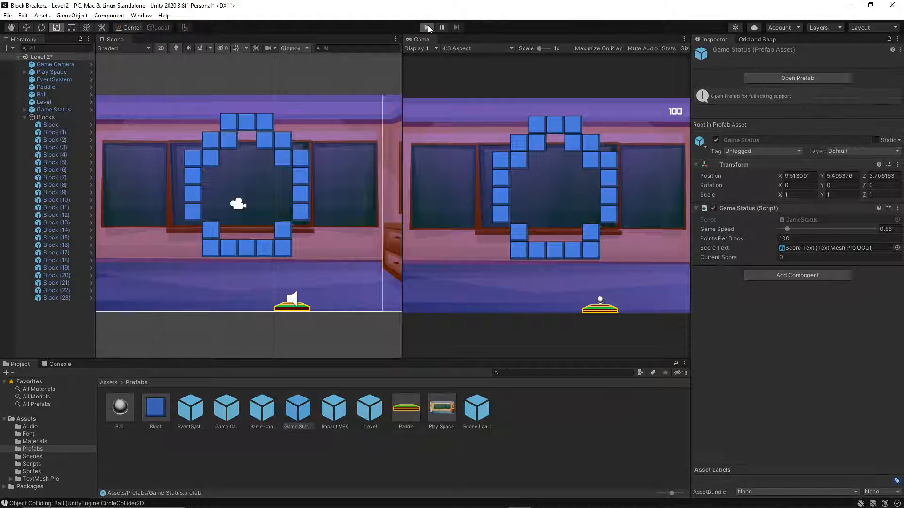
click(563, 199)
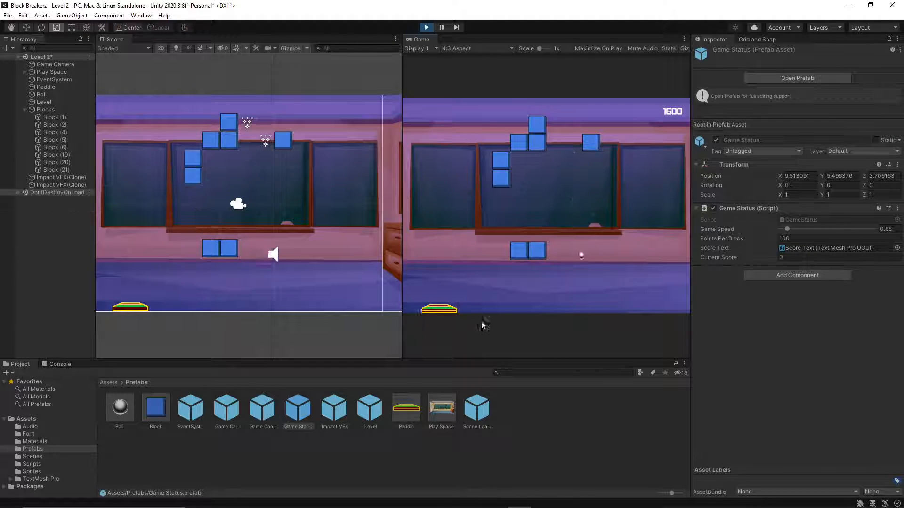
click(547, 210)
click(544, 213)
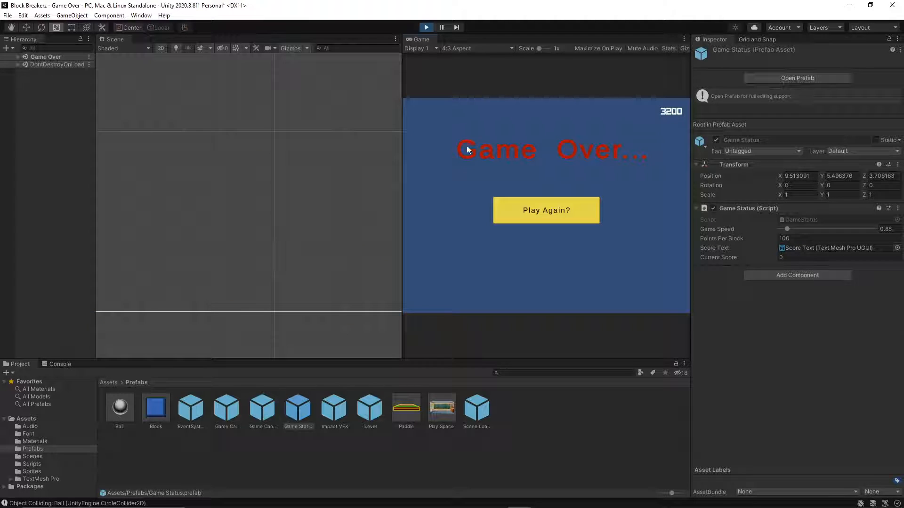
click(426, 27)
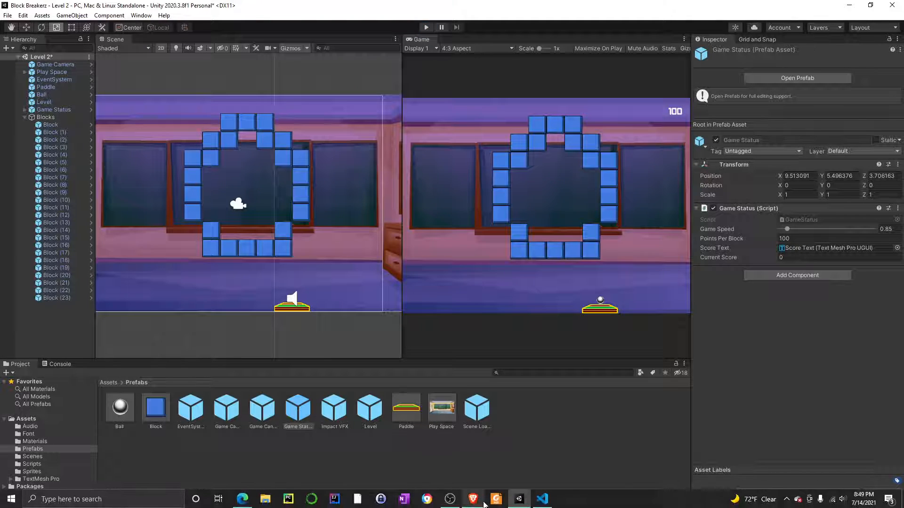
Switch to the Udemy lecture "74. Using Tags In Unity" in the browser and watch the Block prefab renaming part in full screen.
click(473, 505)
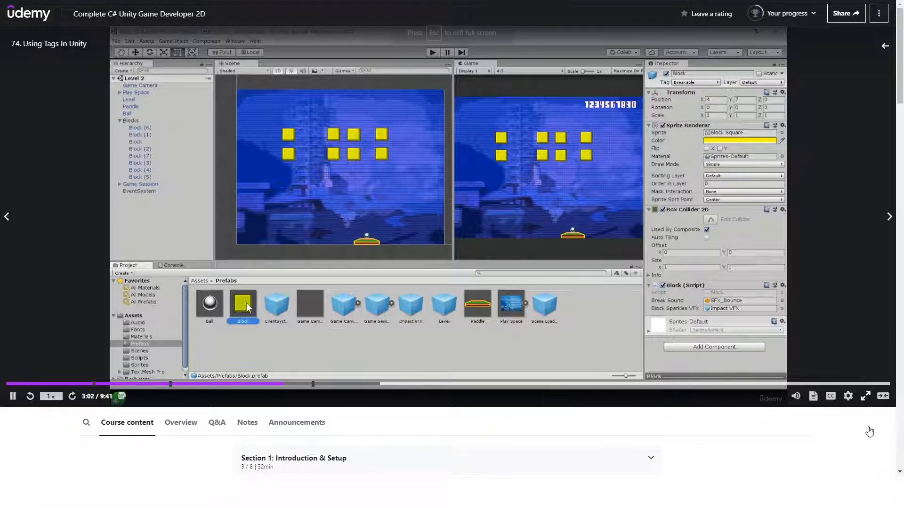
click(866, 427)
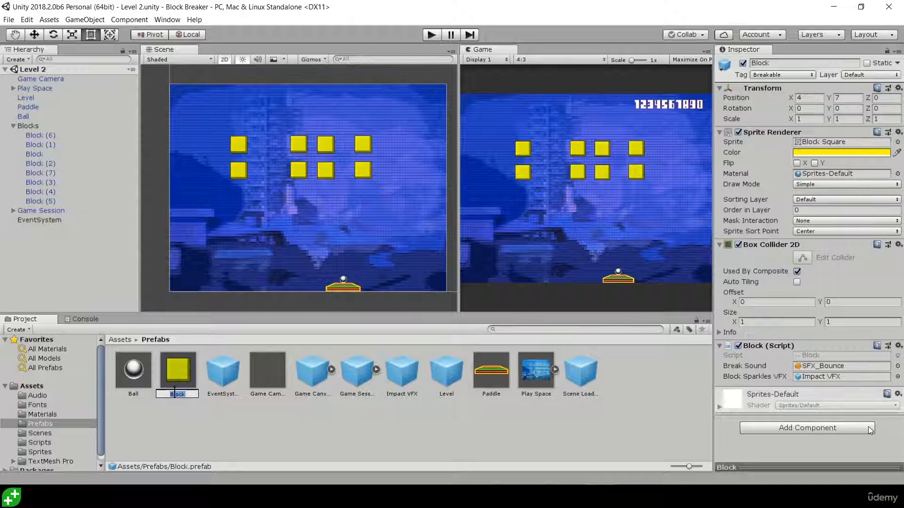
key(Escape)
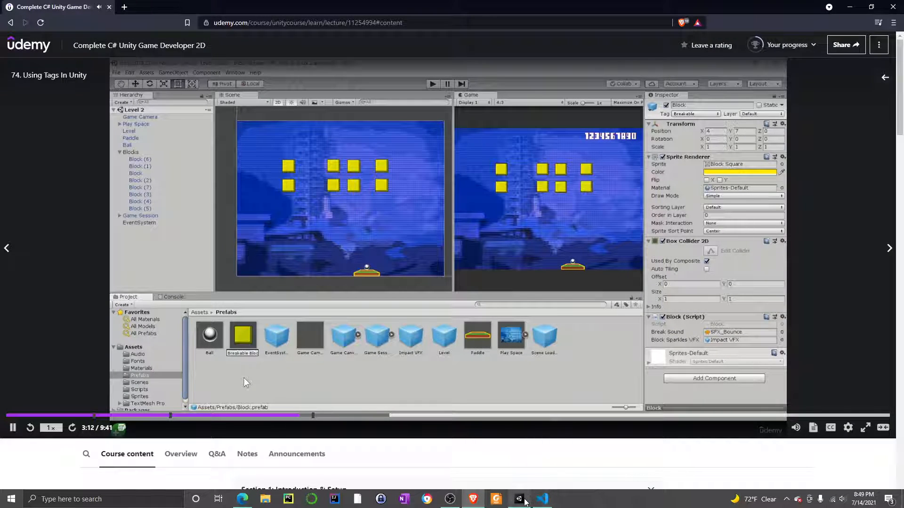
Switch back to Unity and rename the Block prefab as Breakable Block.
click(541, 499)
right_click(158, 432)
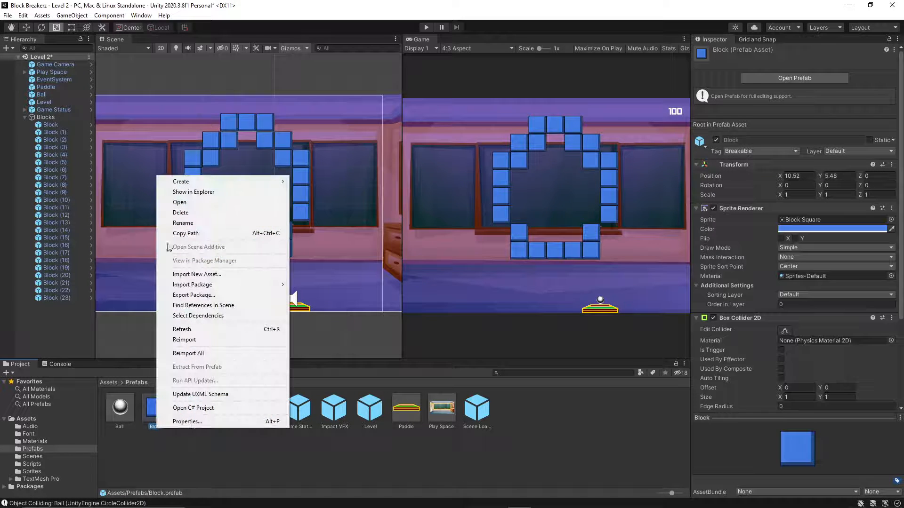
click(193, 223)
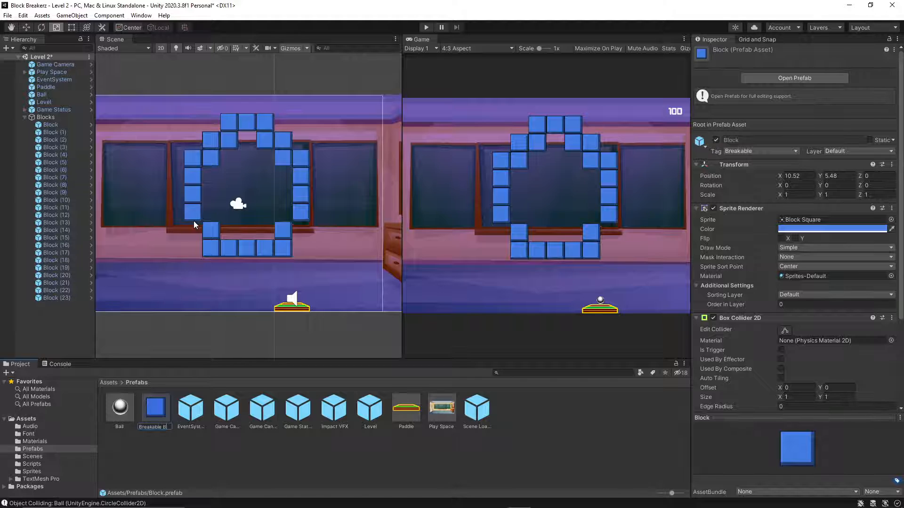
text(Breakable Block)
key(Return)
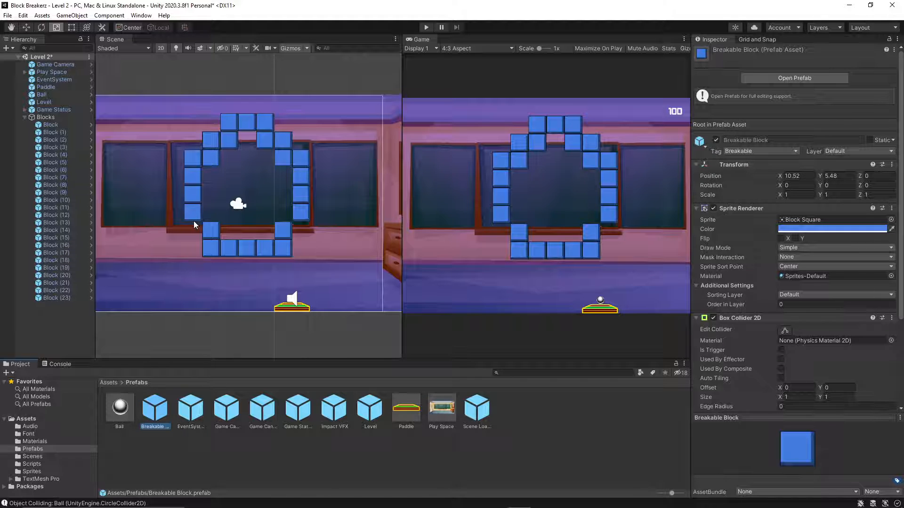
Duplicate the Breakable Block prefab and rename the copy as Unbreakable Block.
click(845, 4)
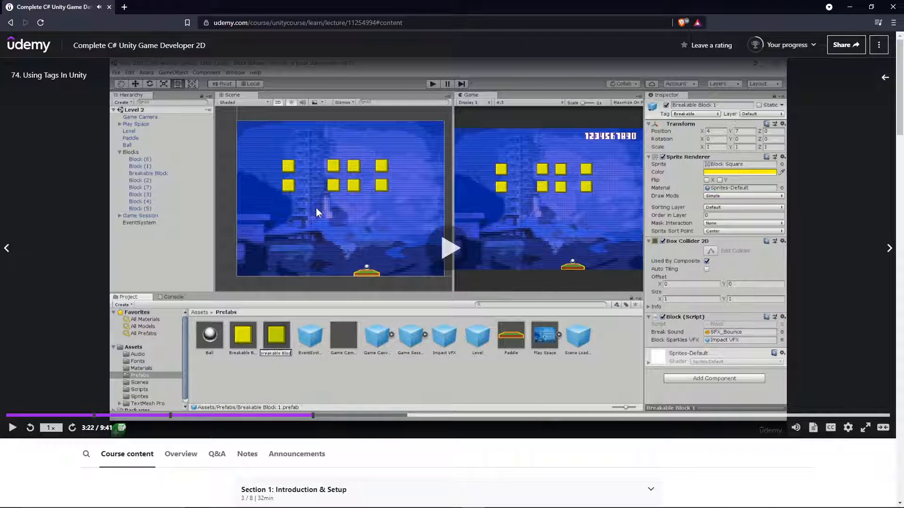
click(520, 499)
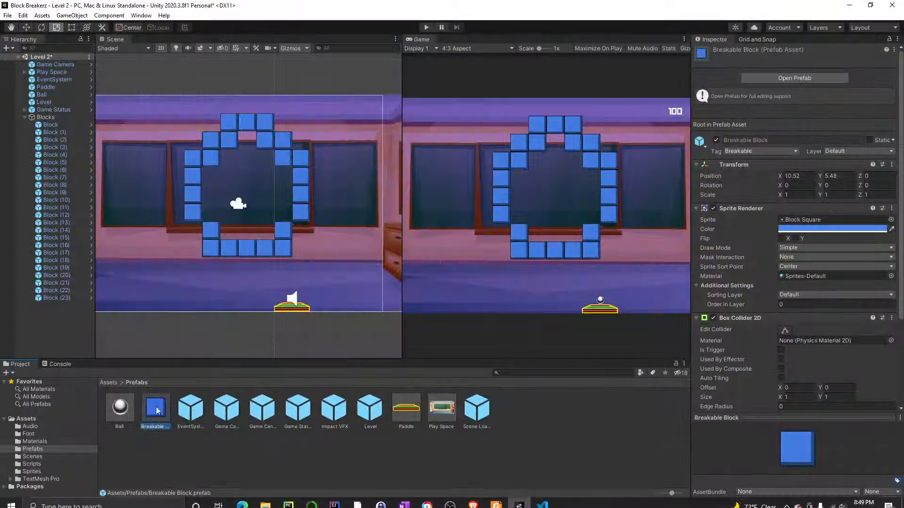
key(ctrl+d)
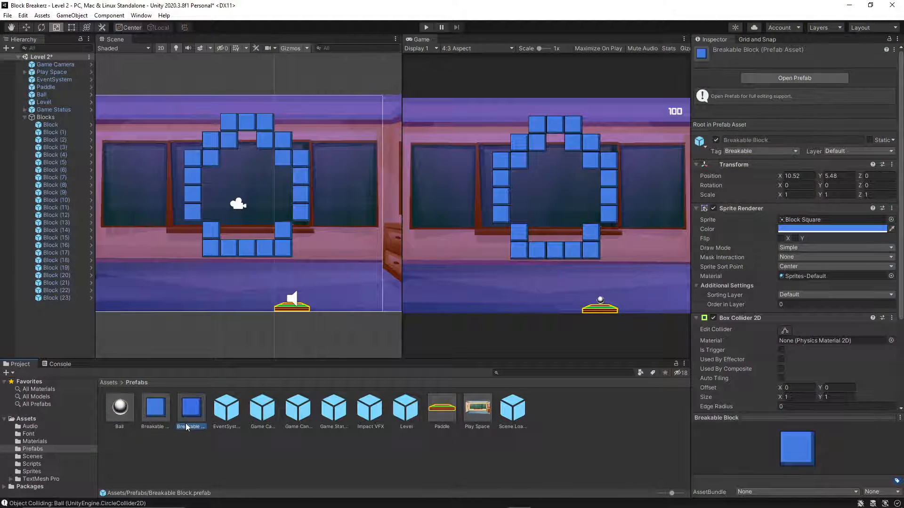
click(181, 426)
key(Home)
text(Un)
key(Return)
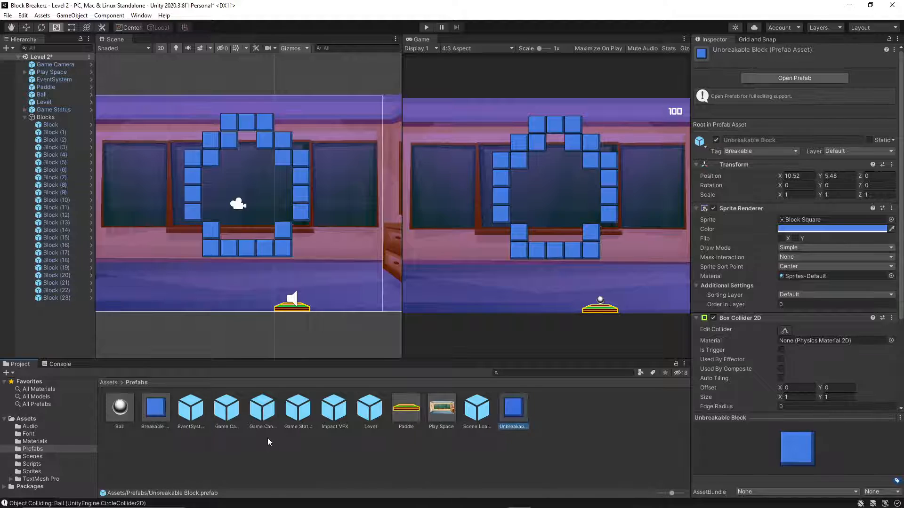
click(569, 463)
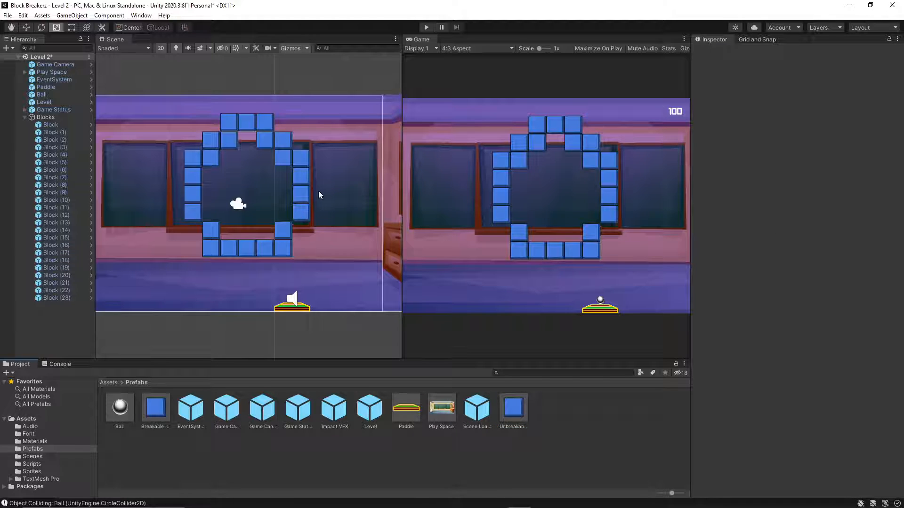
click(301, 196)
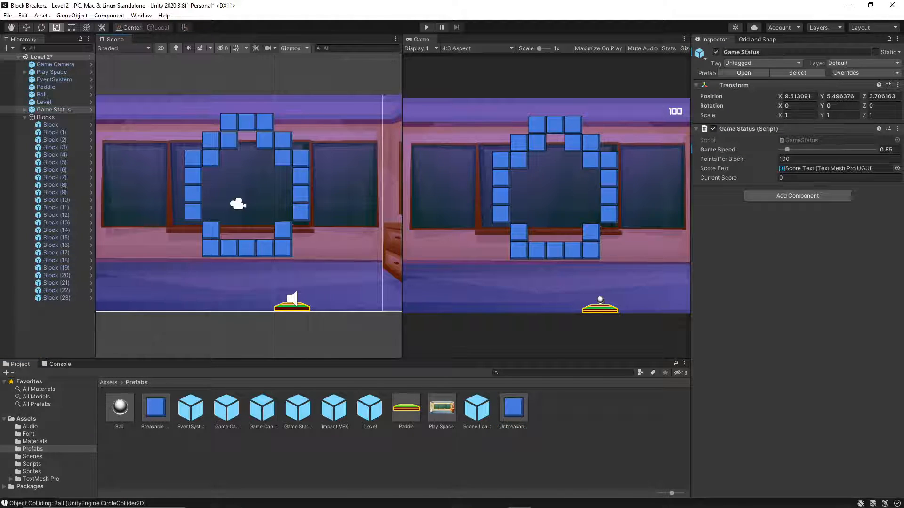
Switch to the Udemy lecture in the browser, watch the Unbreakable Block recolouring part in full screen, and pause it.
mouse_move(500, 505)
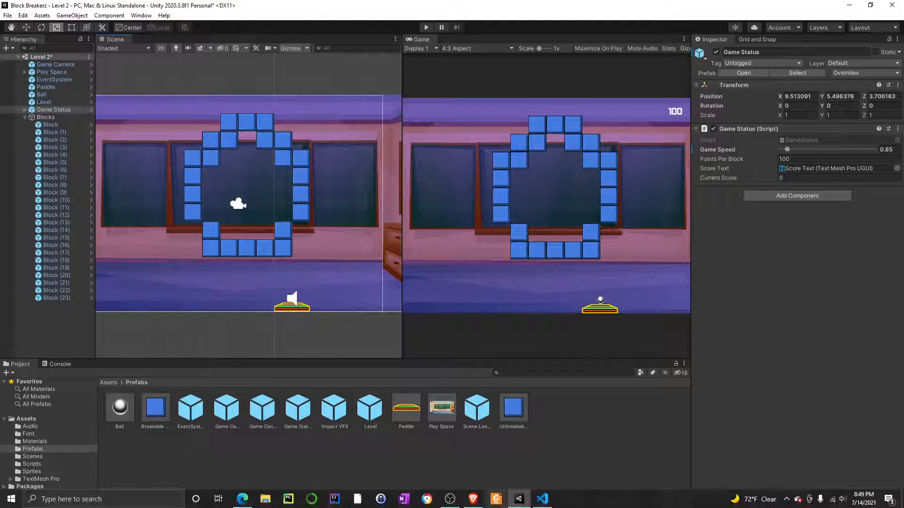
click(473, 499)
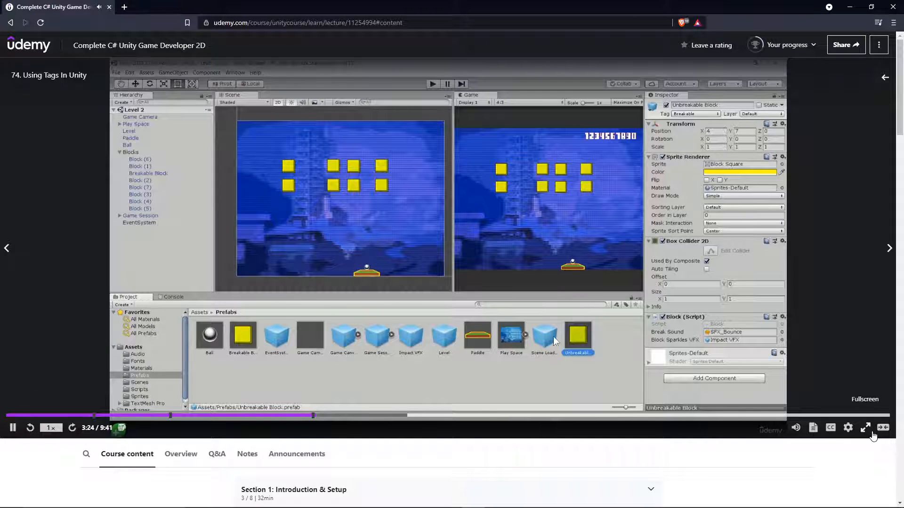
click(865, 427)
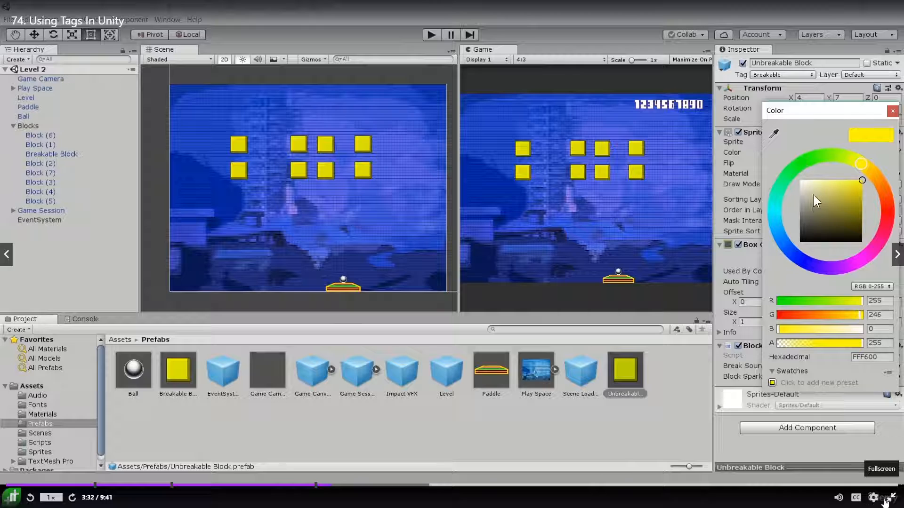
click(884, 500)
click(565, 292)
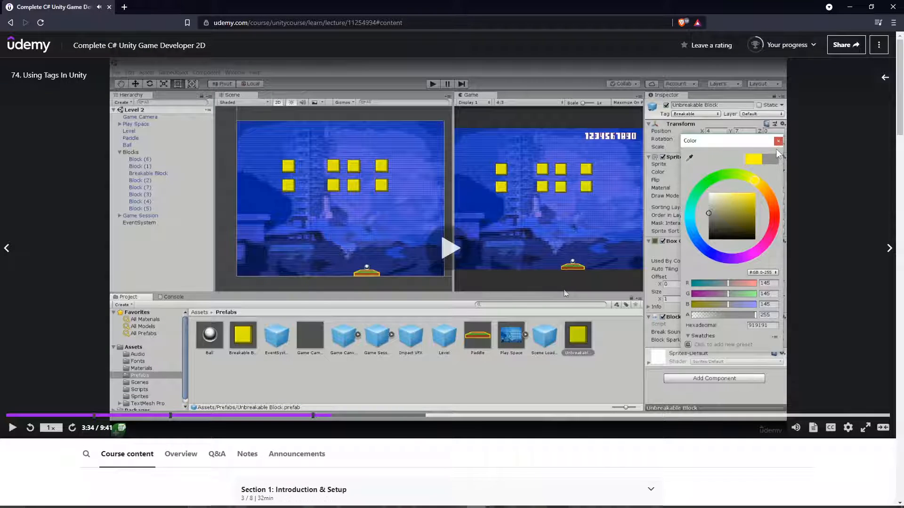
Switch back to Unity, set the Unbreakable Block prefab's sprite colour to dark navy 17243D, and select the Breakable Block prefab.
click(518, 498)
click(522, 419)
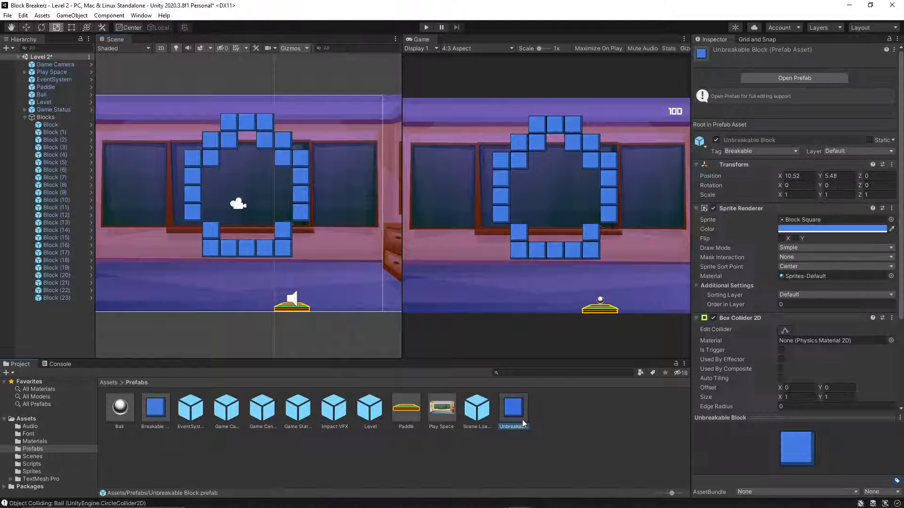
click(790, 229)
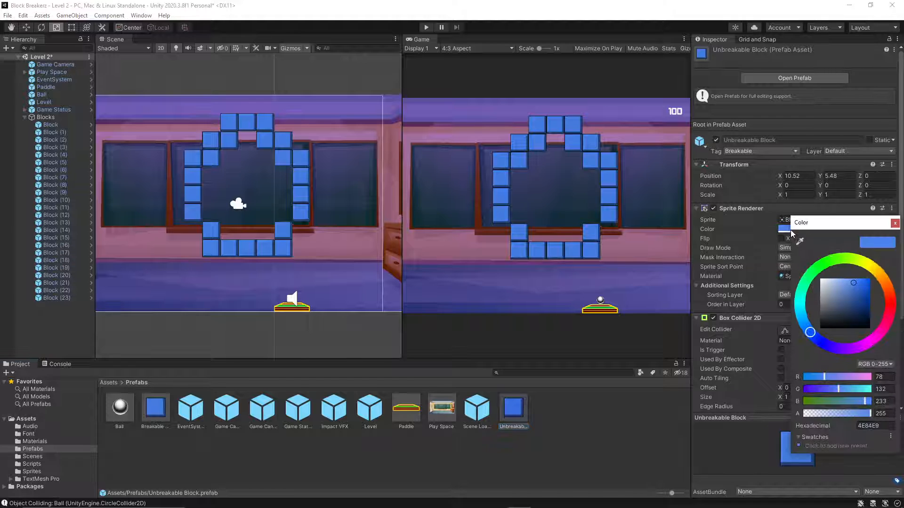
mouse_move(850, 315)
mouse_down()
mouse_move(839, 324)
mouse_move(852, 318)
mouse_up()
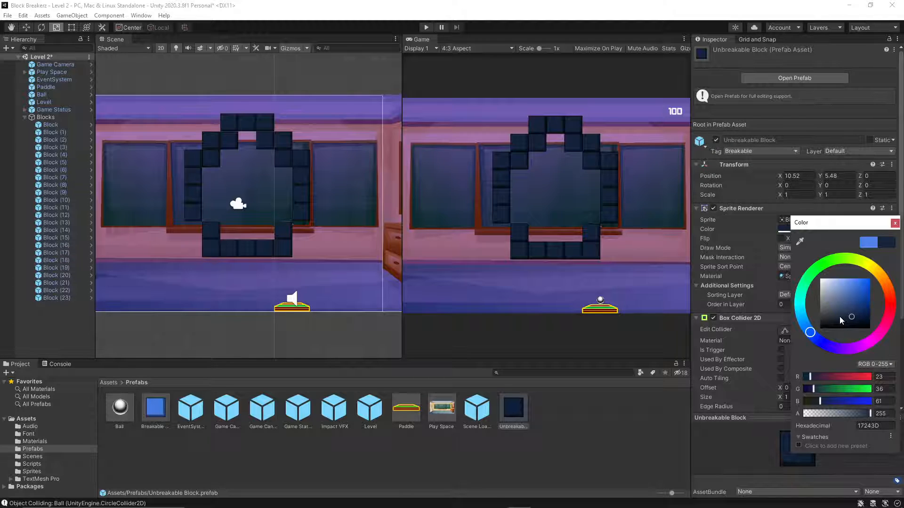
click(154, 410)
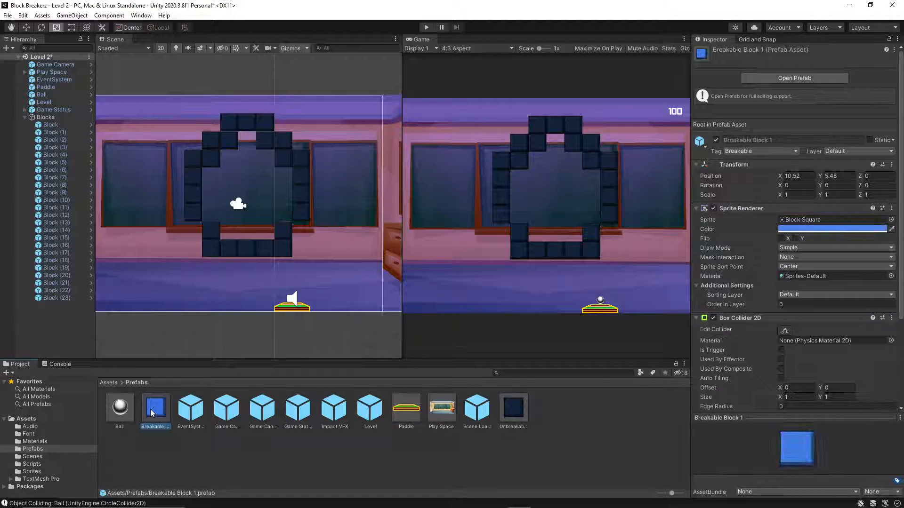
Set the Breakable Block 1 prefab's sprite colour to the darker blue 2A63CD.
click(832, 229)
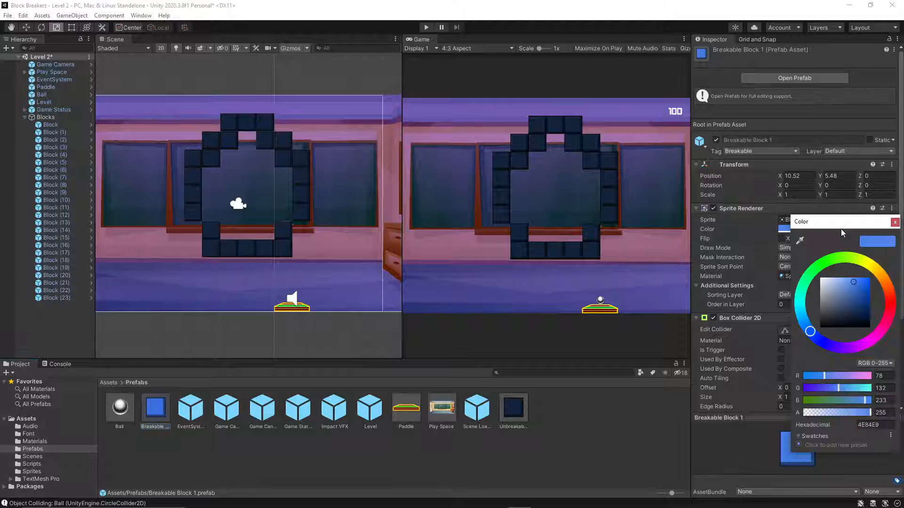
drag(854, 296, 859, 287)
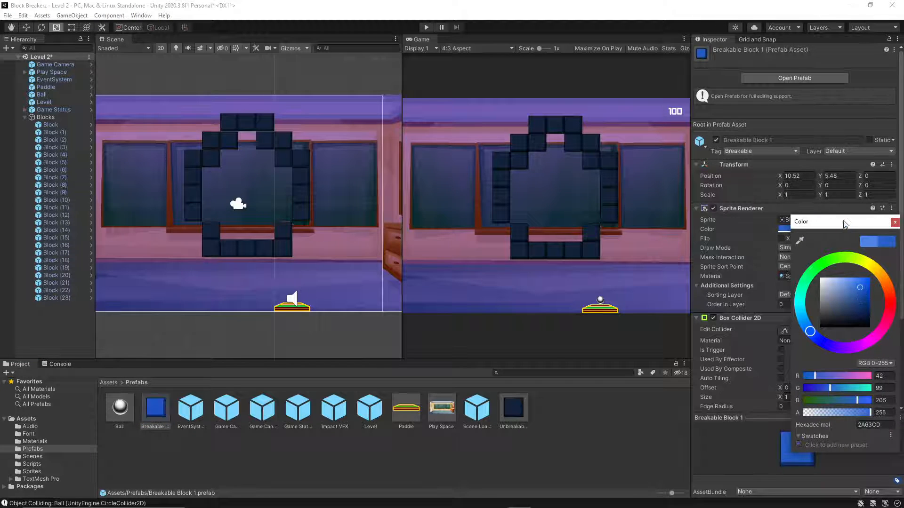
click(895, 223)
Undo the recent sprite colour changes on both block prefabs.
click(518, 411)
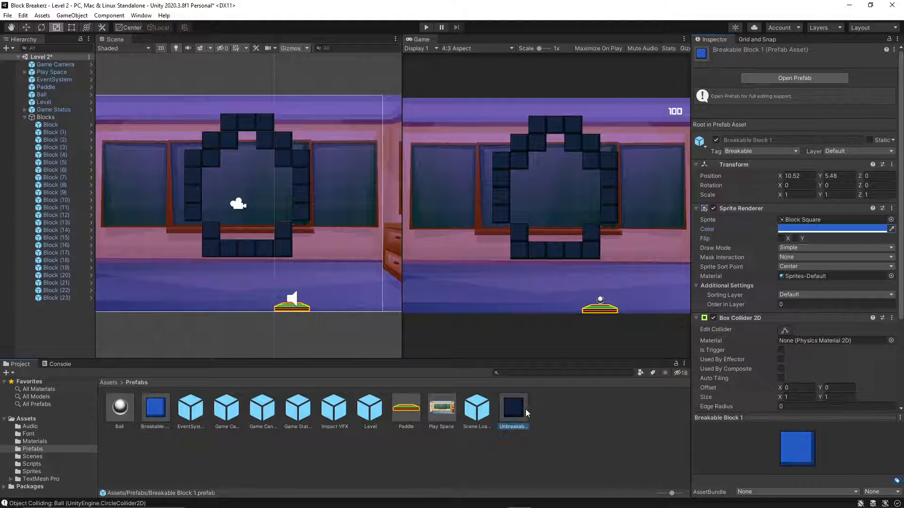
key(ctrl+z)
key(ctrl+z)
key(ctrl+z)
key(ctrl+z)
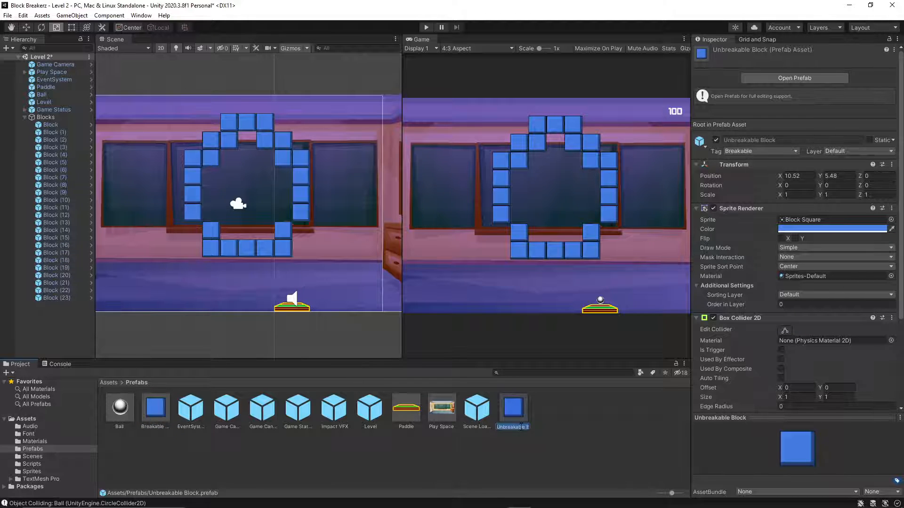
Rename the Unbreakable Block prefab, which the level blocks are linked to, as Breakable Block.
key(Left)
key(End)
key(Left)
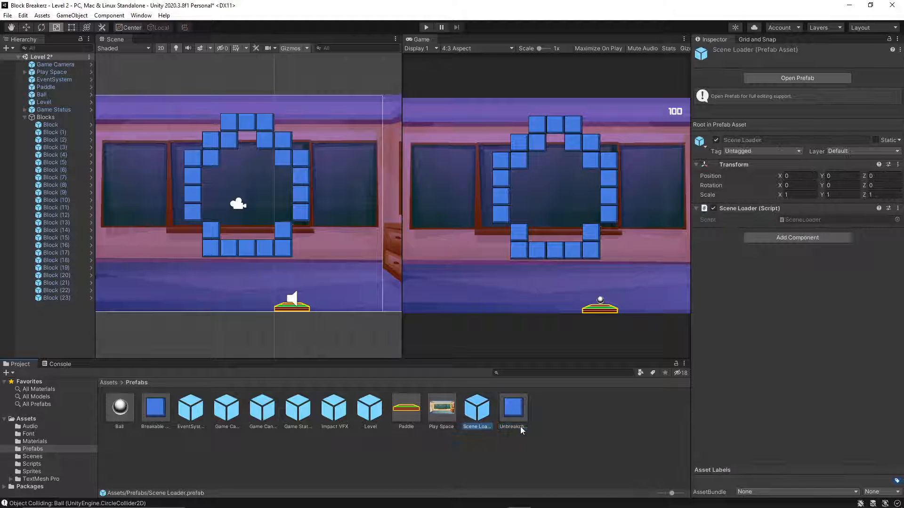
key(Right)
click(520, 427)
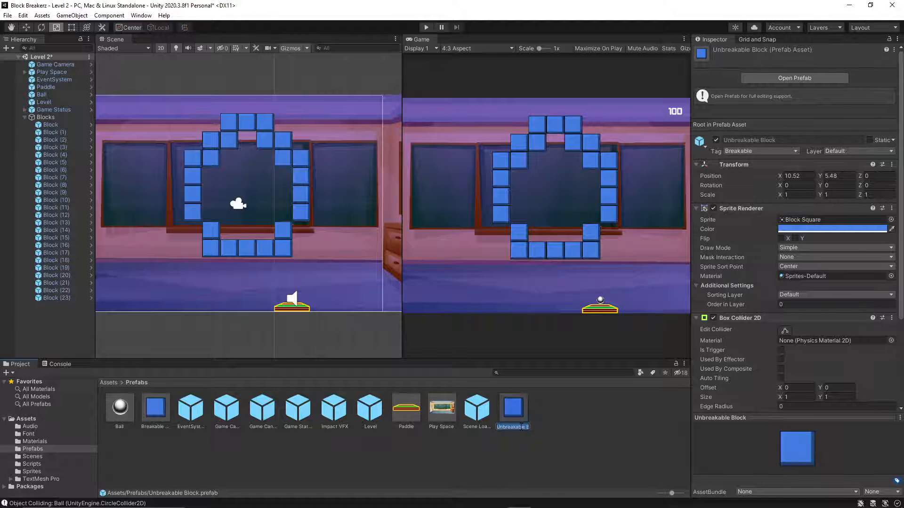
key(Right)
key(Home)
key(BackSpace)
text(B)
key(Return)
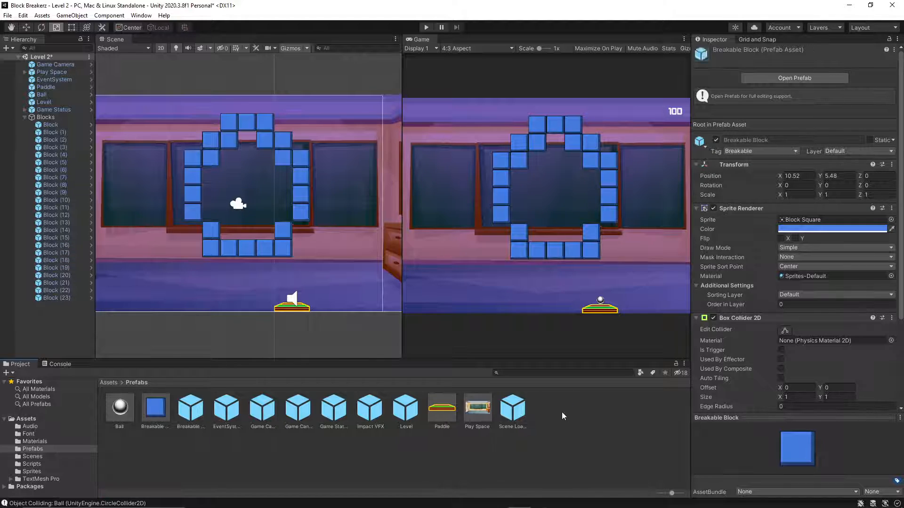
Rename the Breakable Block 1 prefab as Unbreakable Block 1.
click(162, 428)
click(160, 428)
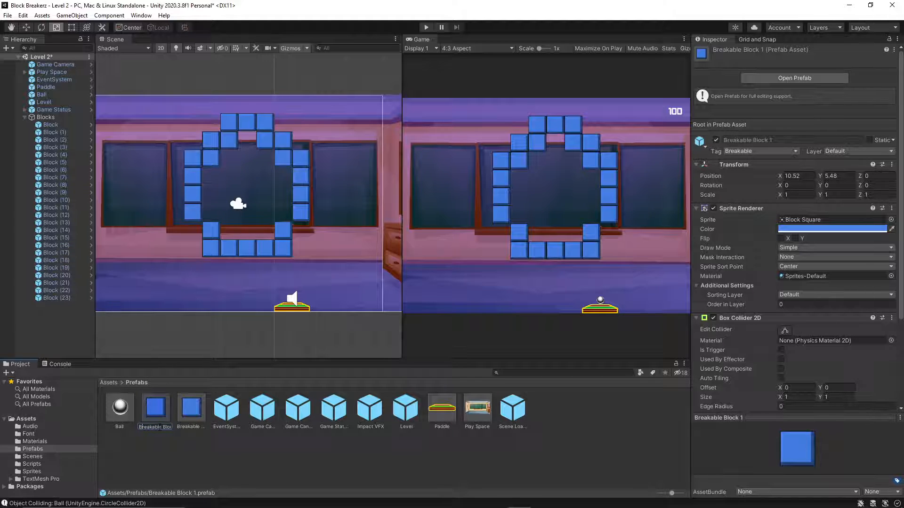
key(Return)
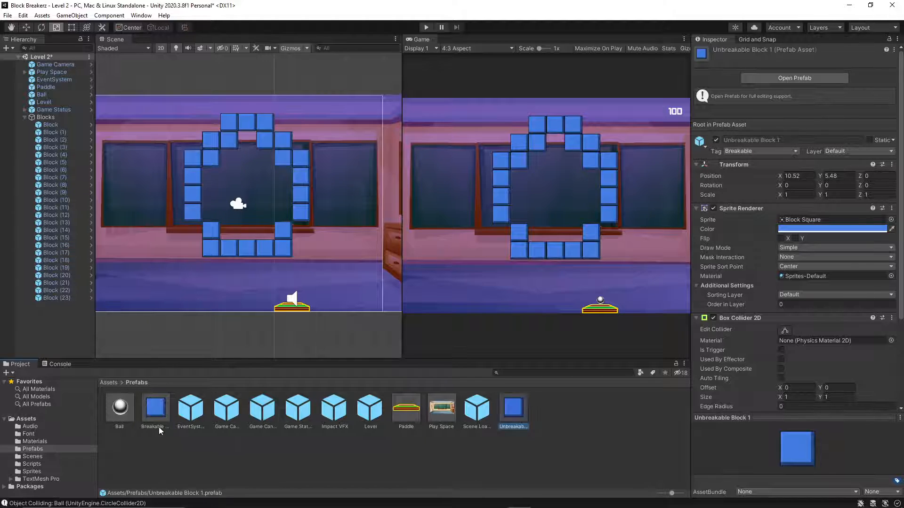
Set the Unbreakable Block 1 prefab's sprite colour to dark teal 0D3E49.
click(791, 228)
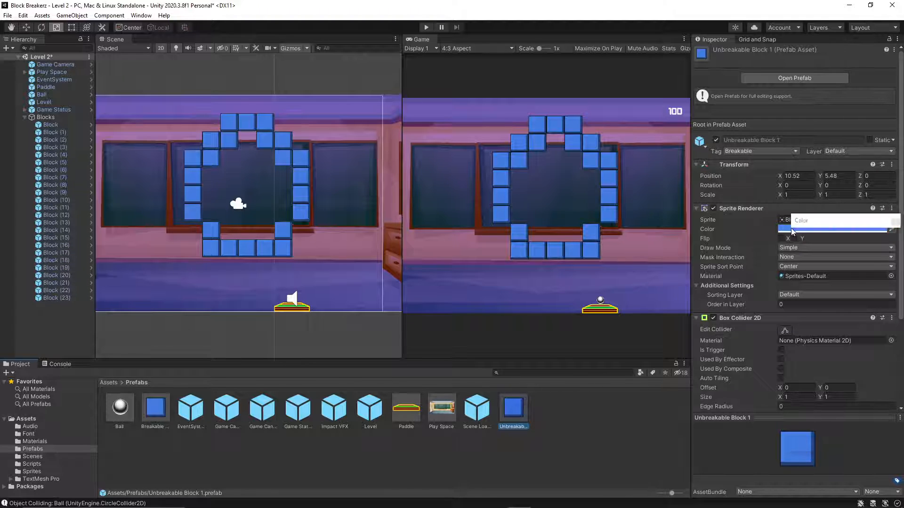
drag(825, 321, 831, 313)
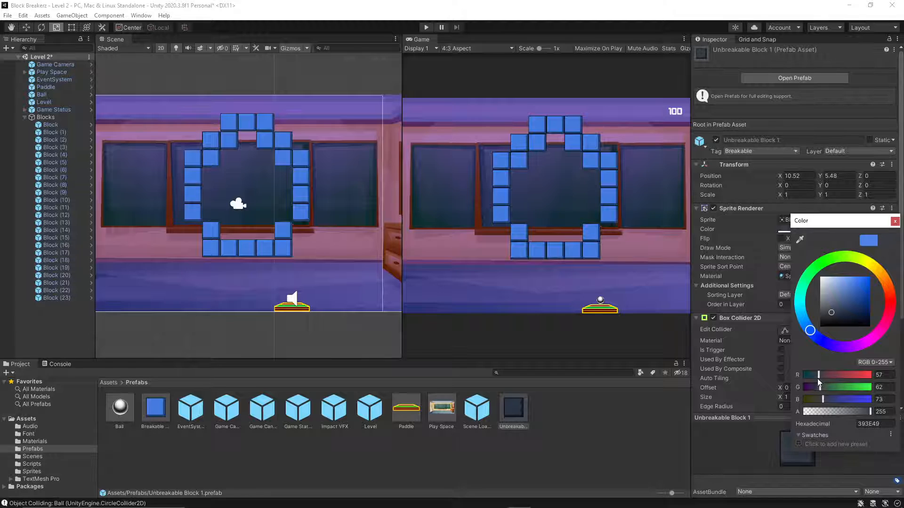
drag(815, 375, 808, 375)
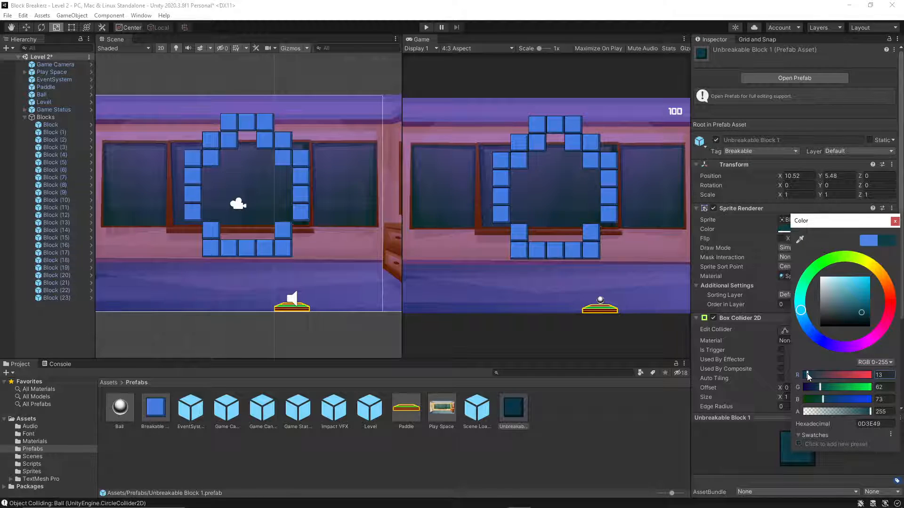
Place an Unbreakable Block 1 instance beside the block ring at about X 14.51, Y 5.46 and select it in the scene.
drag(513, 408, 355, 214)
click(338, 258)
click(360, 210)
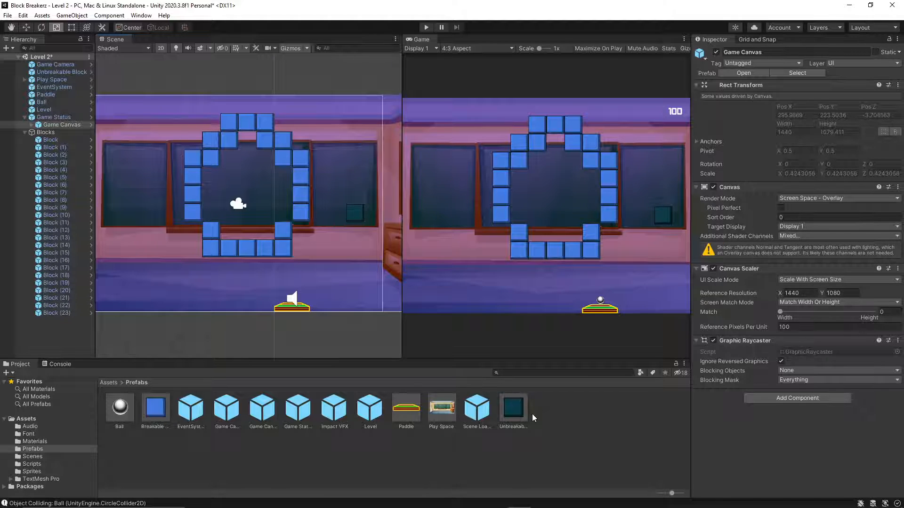
click(522, 420)
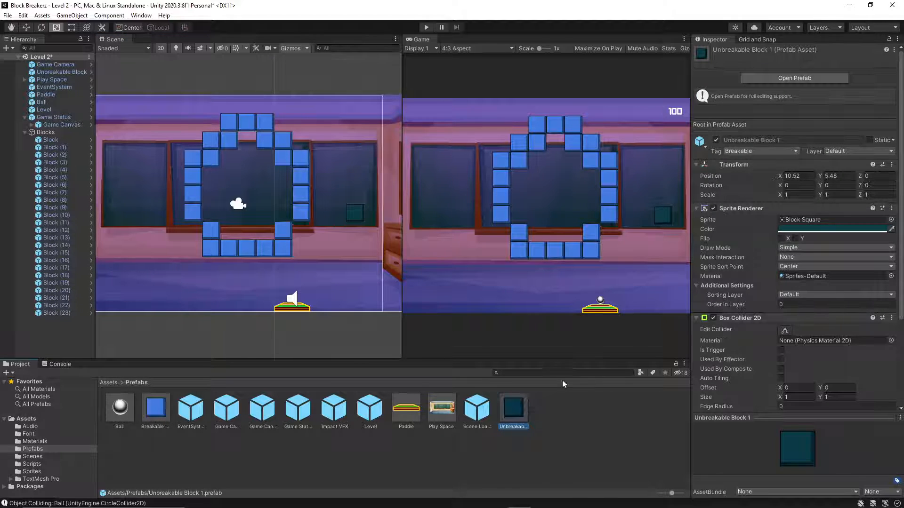
click(351, 211)
click(349, 211)
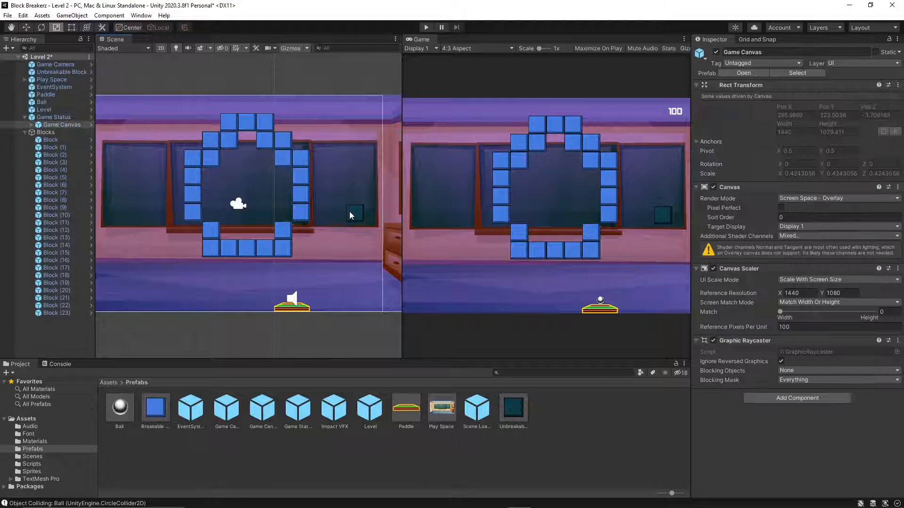
click(348, 213)
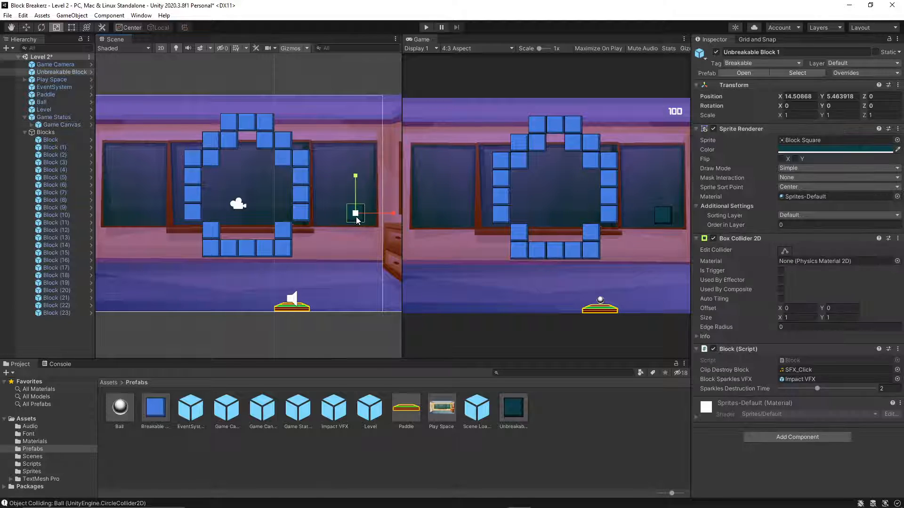
Add a new tag named Unbreakable to the project's tag list.
click(514, 410)
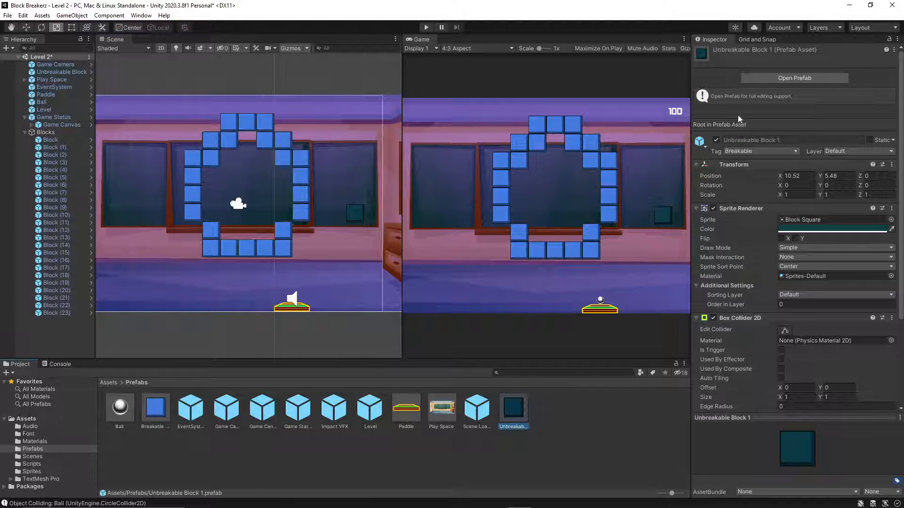
click(738, 151)
click(753, 257)
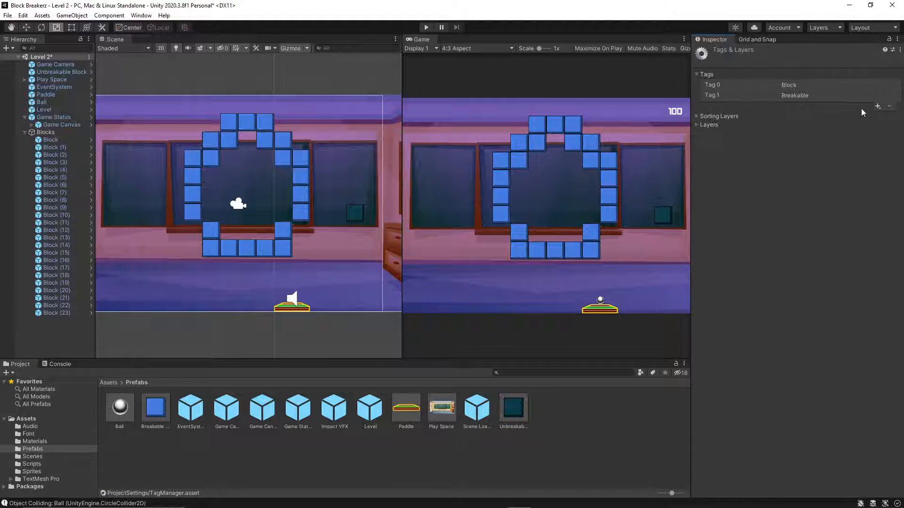
click(874, 108)
text(Un)
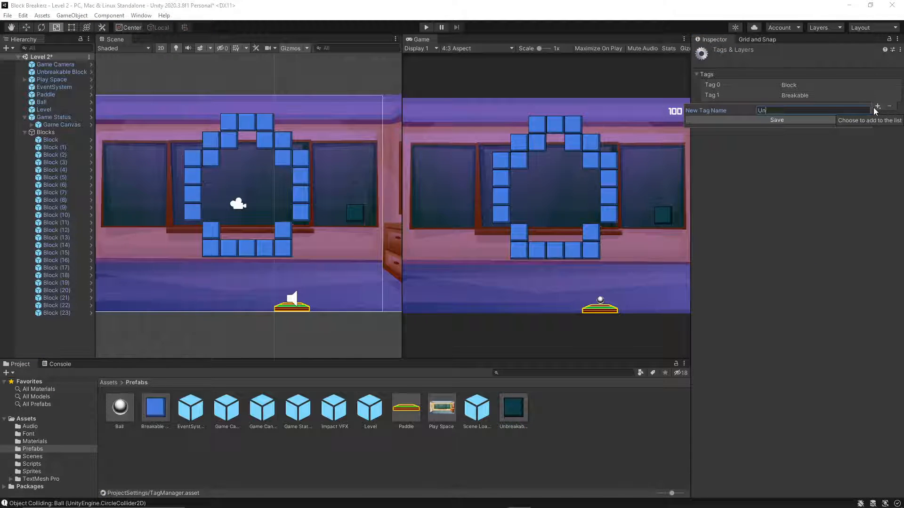
text(breakable)
key(Return)
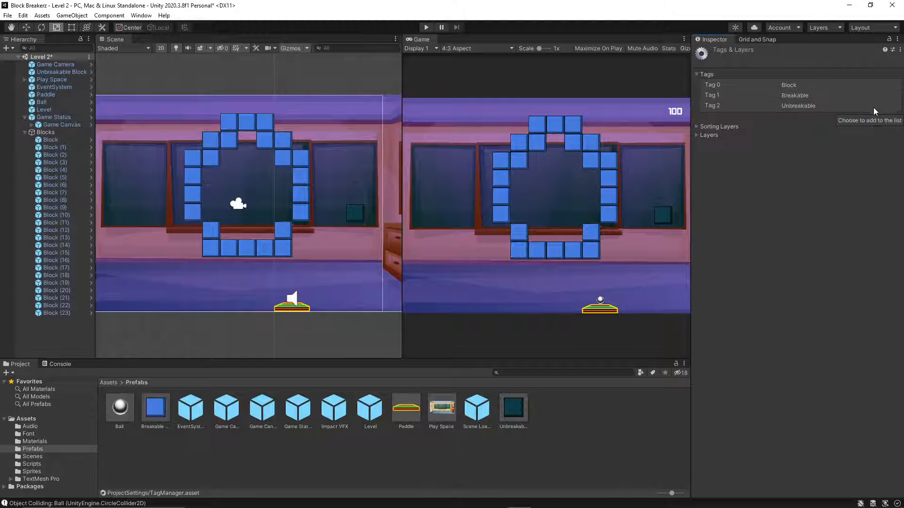
Assign the Unbreakable tag to the Unbreakable Block 1 prefab and check the instance in the scene.
click(521, 404)
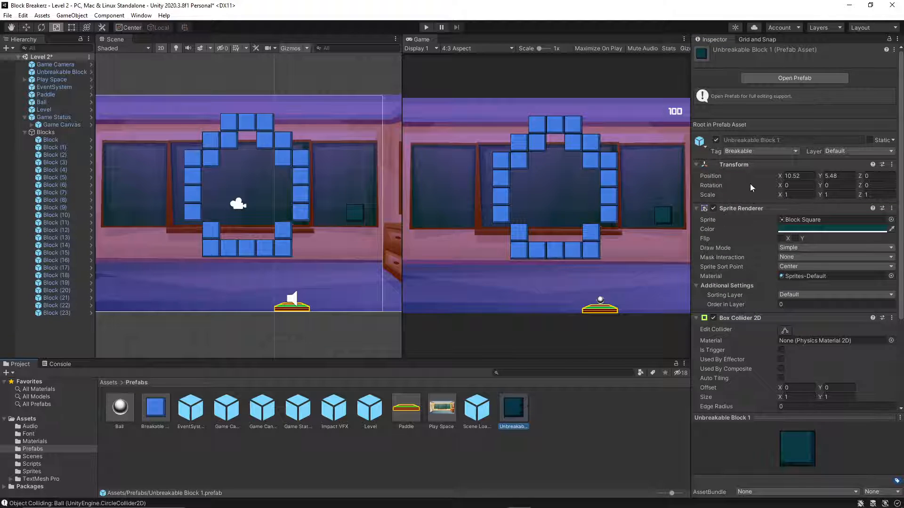
click(764, 151)
click(753, 256)
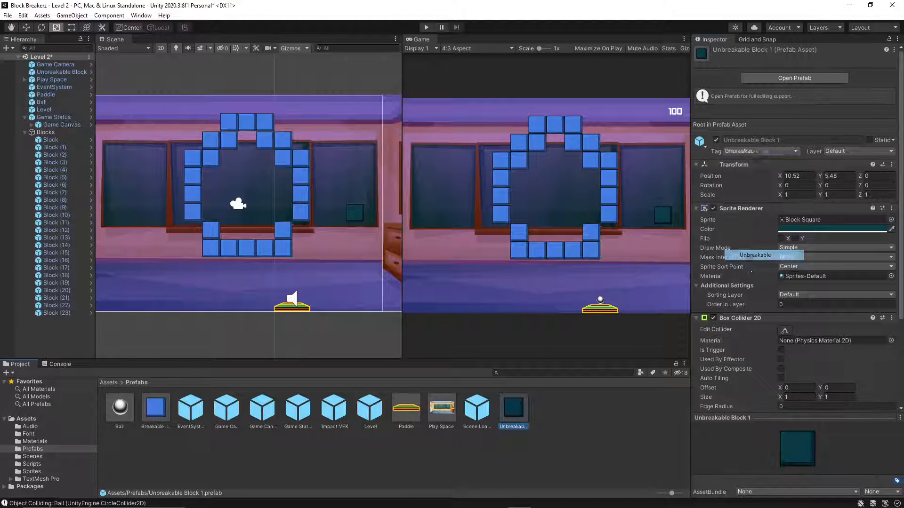
click(356, 214)
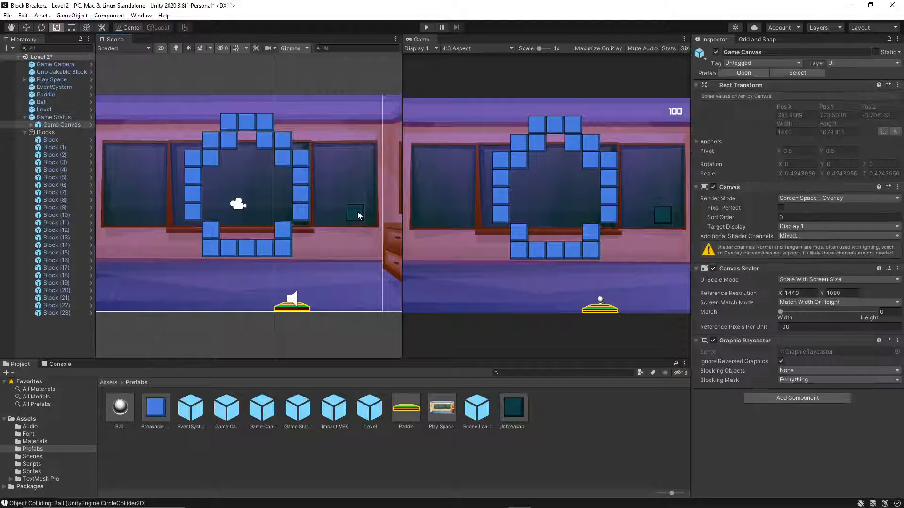
Play-test Level 2 by launching the ball near the dark teal block, and stop play mode.
click(425, 29)
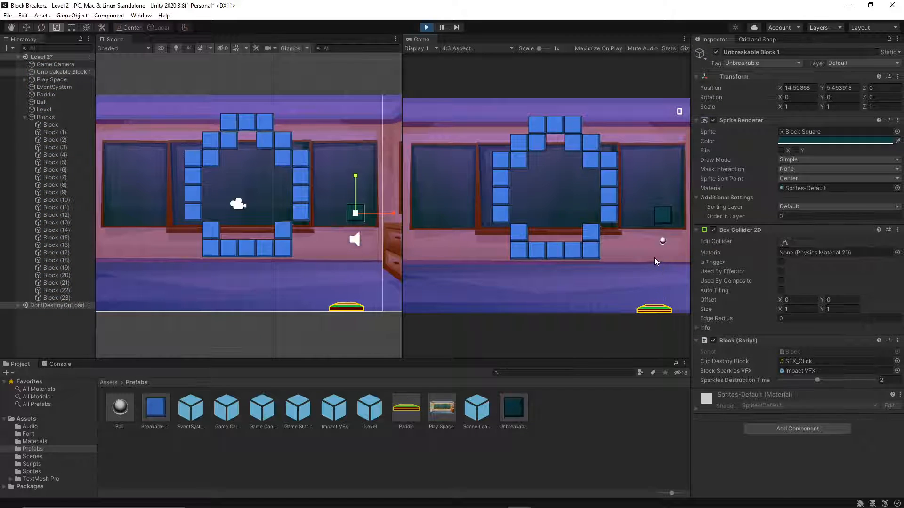
click(550, 214)
click(546, 218)
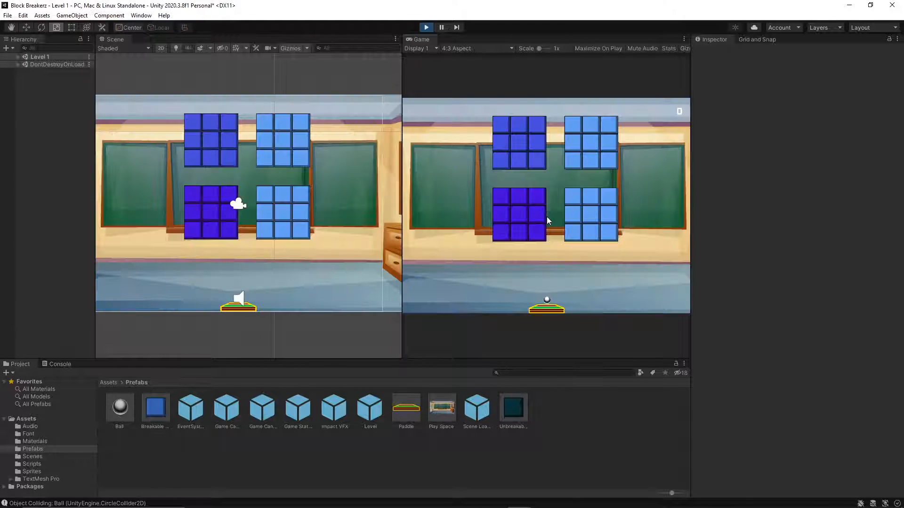
click(586, 217)
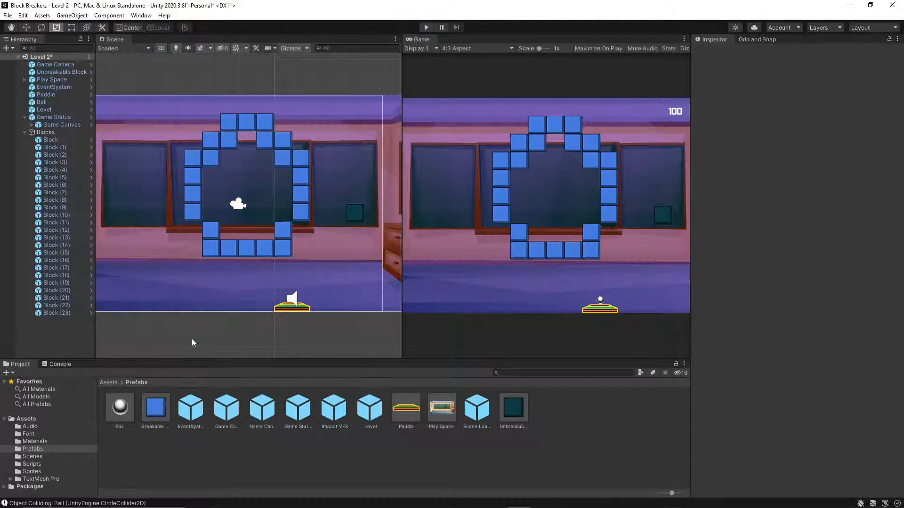
Switch to Visual Studio Code and compare the OnCollisionEnter2D conditions in Block.cs and Ball.cs.
click(542, 498)
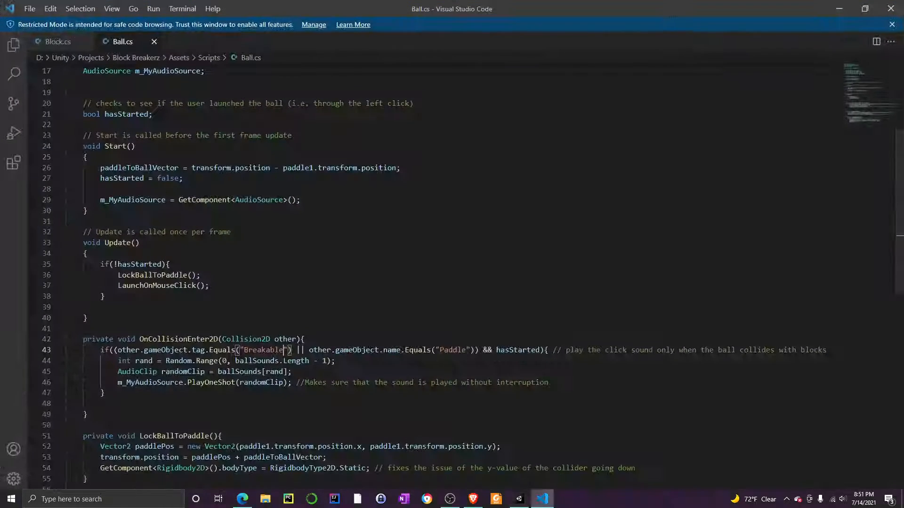
click(58, 41)
scroll(452, 278, down, 2)
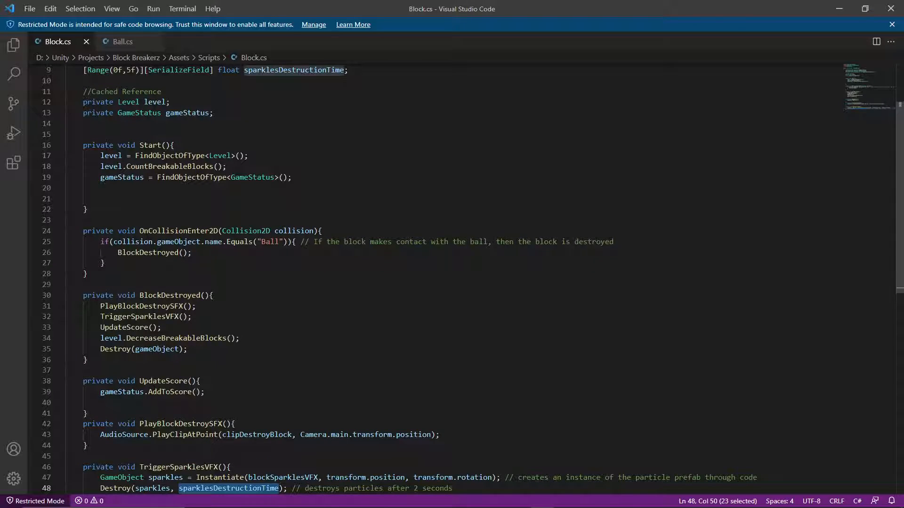
click(123, 42)
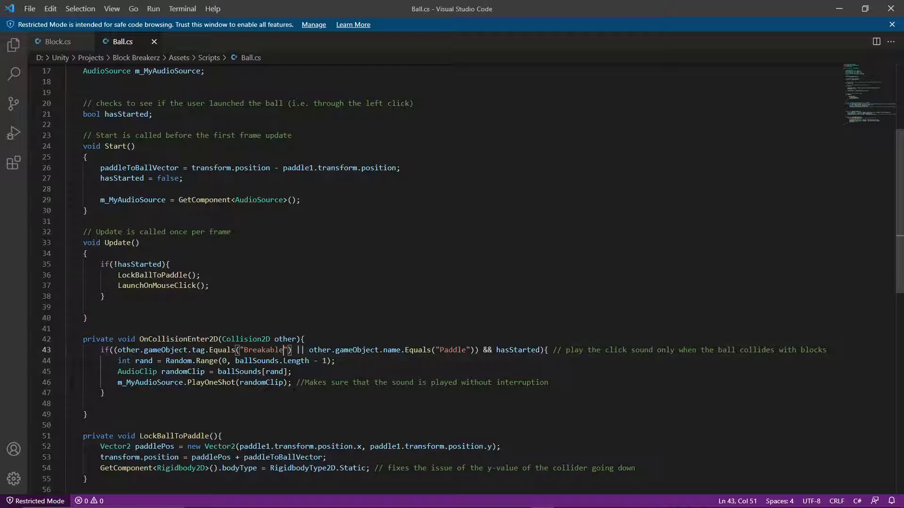
click(56, 45)
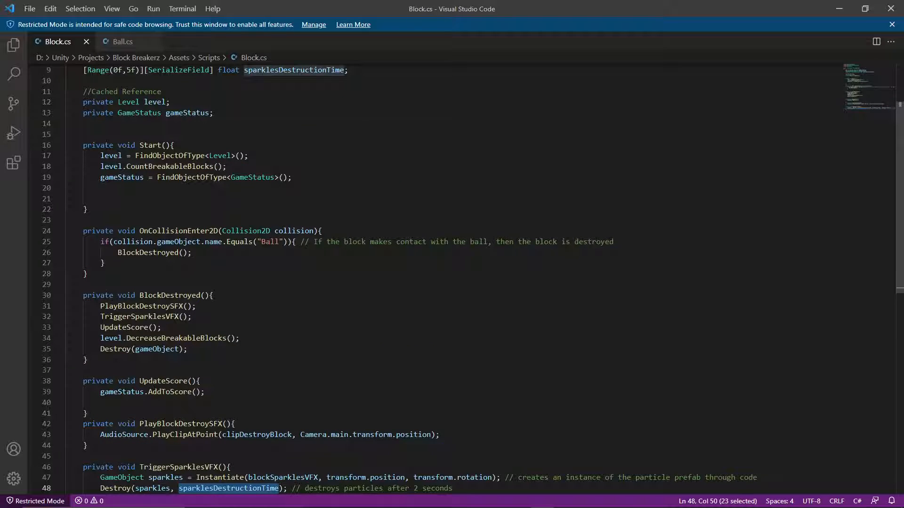
click(288, 241)
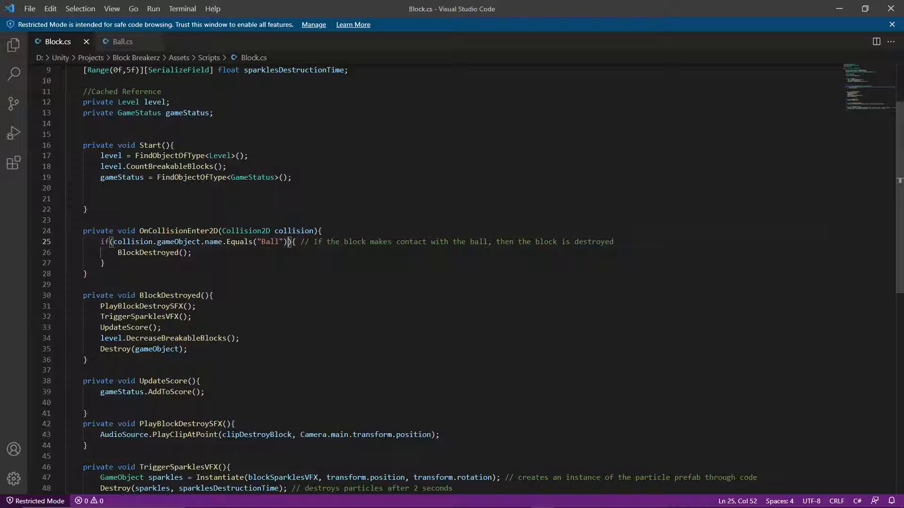
Switch to the Udemy lecture in the browser and resume the Using Tags In Unity video.
click(474, 498)
click(465, 258)
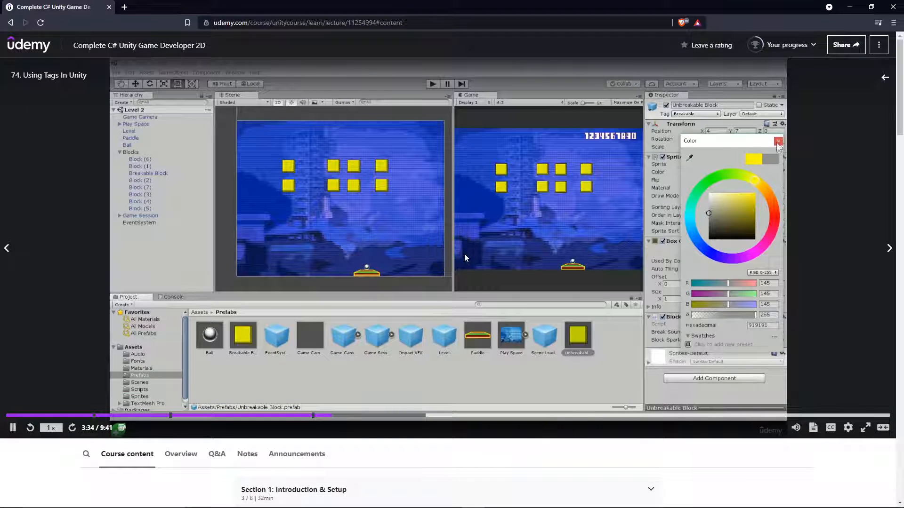
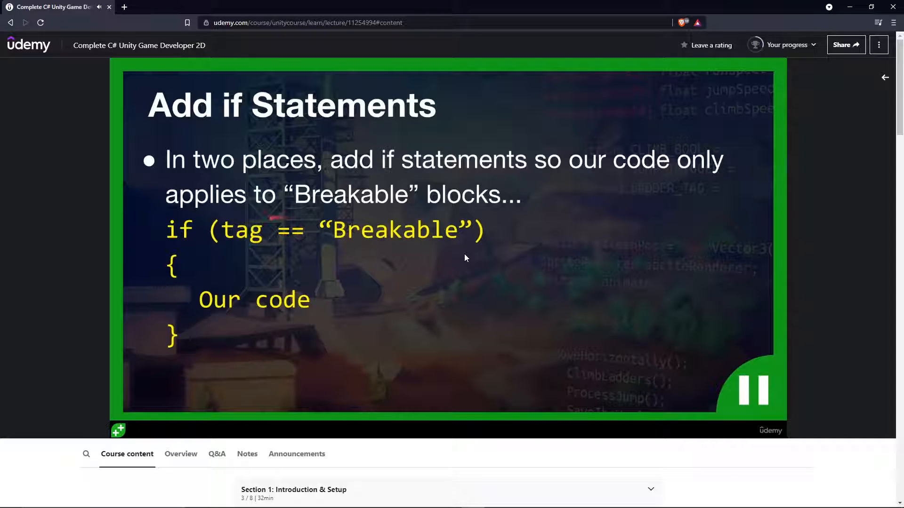
Pause the lecture, search the web for "gameobject unity" in a new browser tab, and open the Unity Scripting API page for GameObject.
click(465, 258)
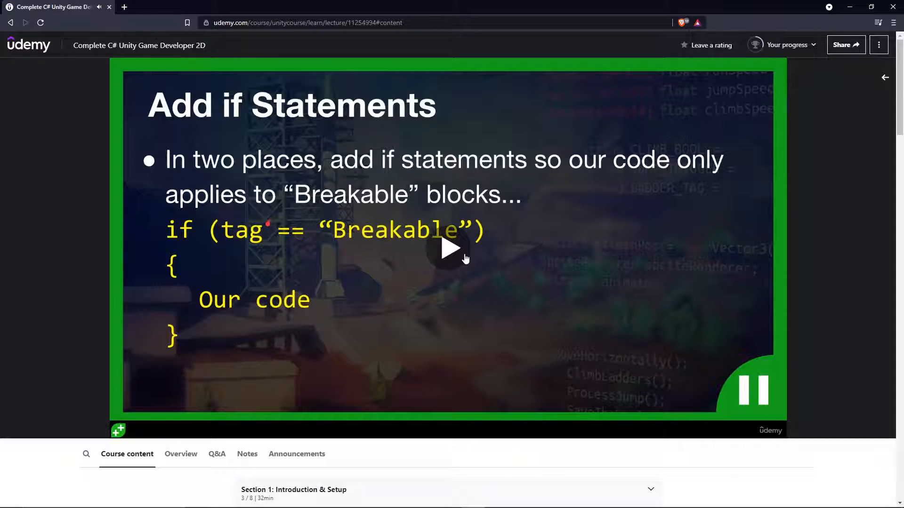
click(123, 7)
text(gameo)
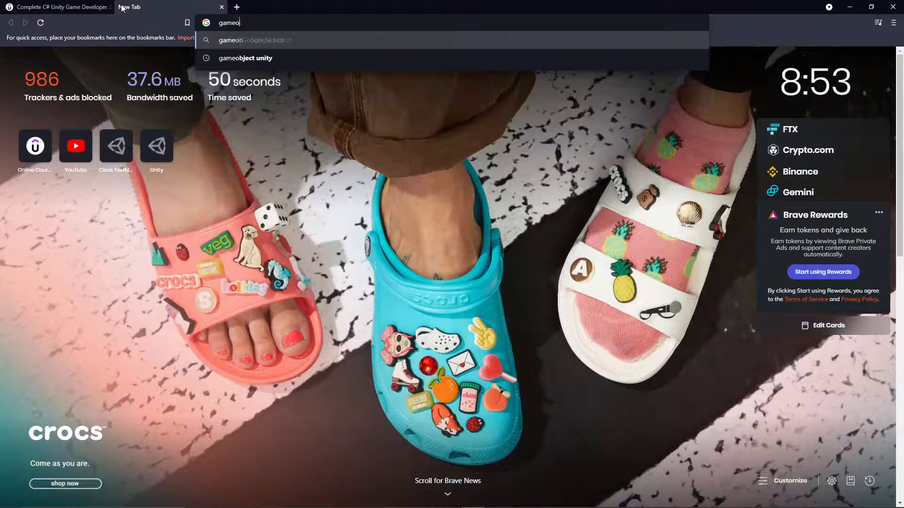
text(bject unity)
key(Return)
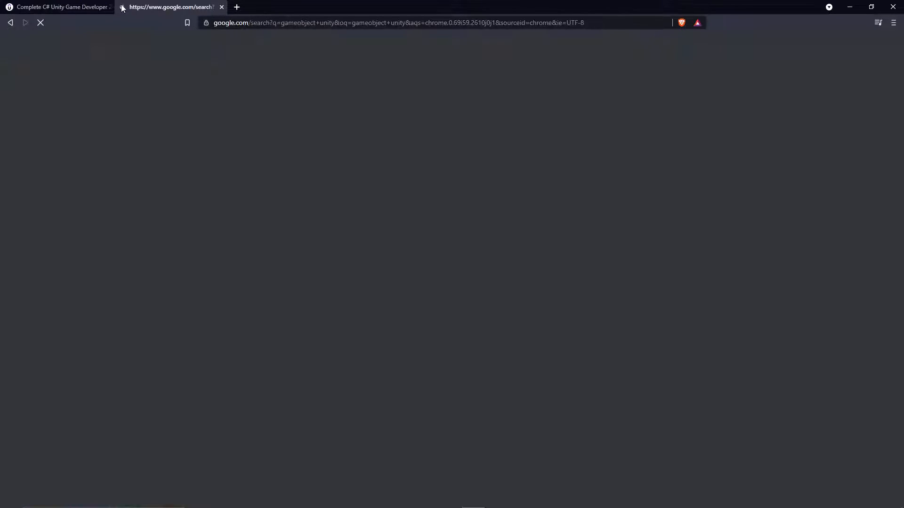
click(162, 135)
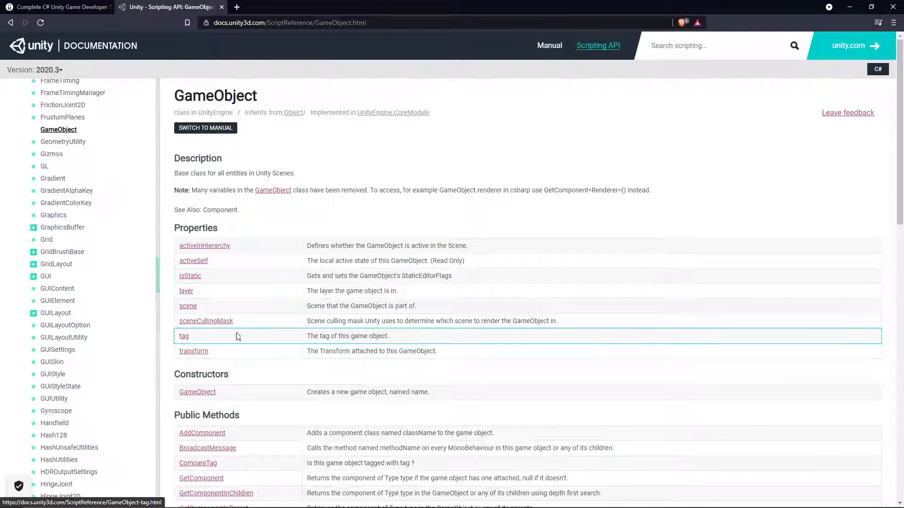
Examine the tag and transform properties in the GameObject documentation, and return to the Udemy lecture's if-statement slide.
drag(386, 337, 280, 337)
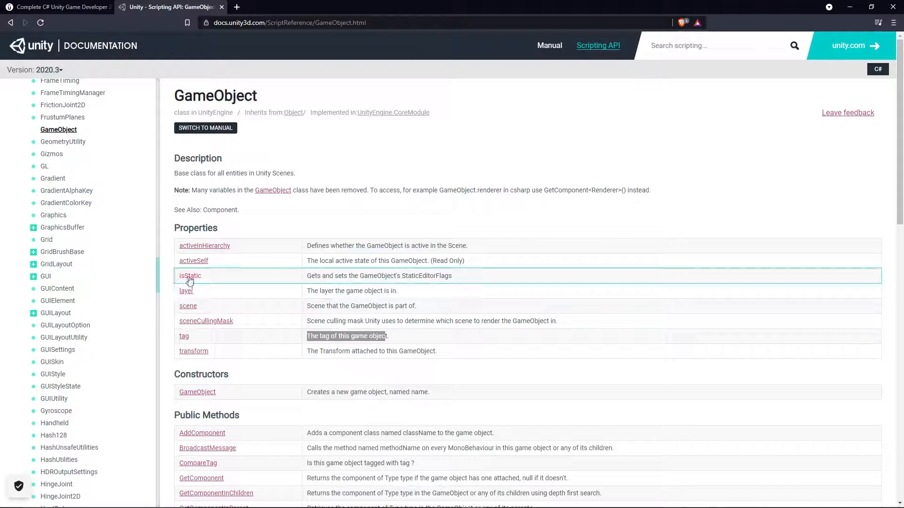
drag(209, 352, 179, 351)
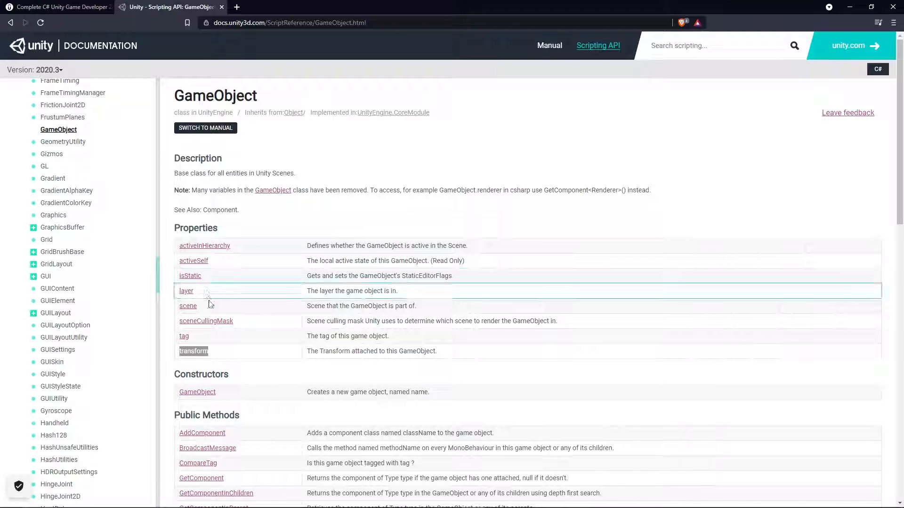
click(222, 356)
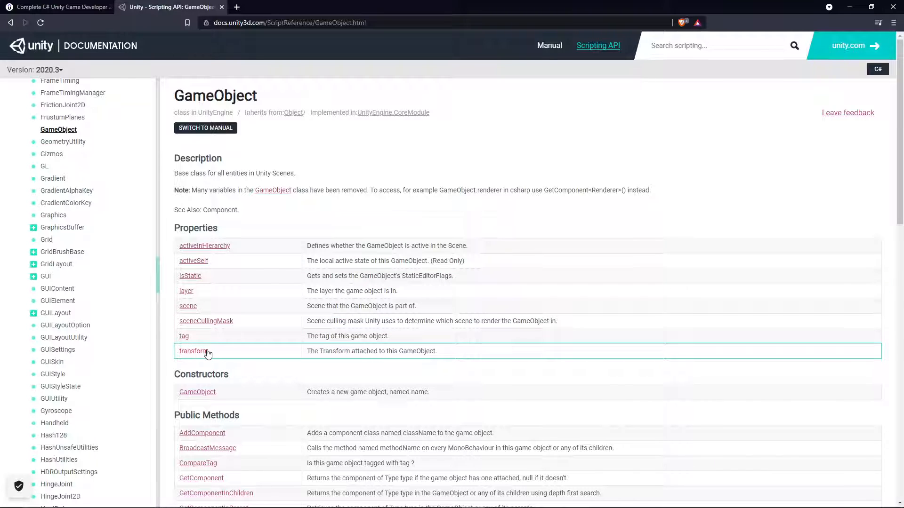
click(100, 6)
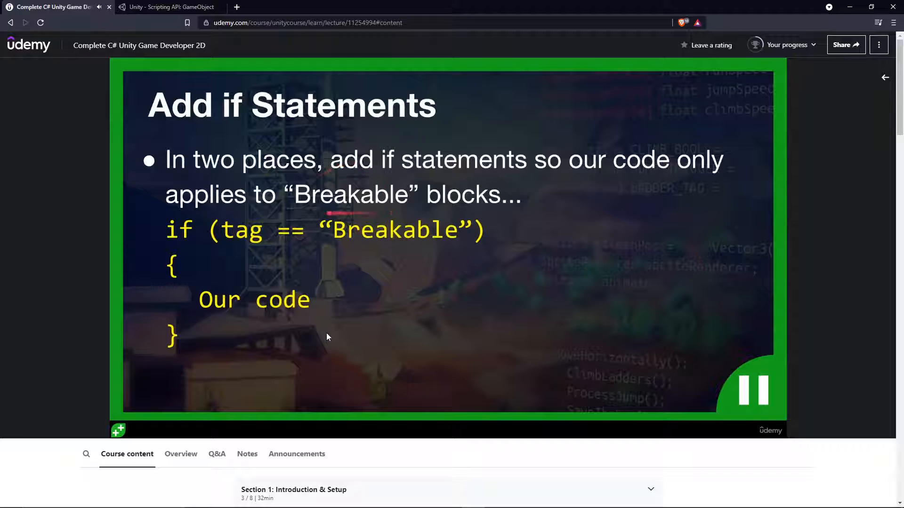
click(359, 292)
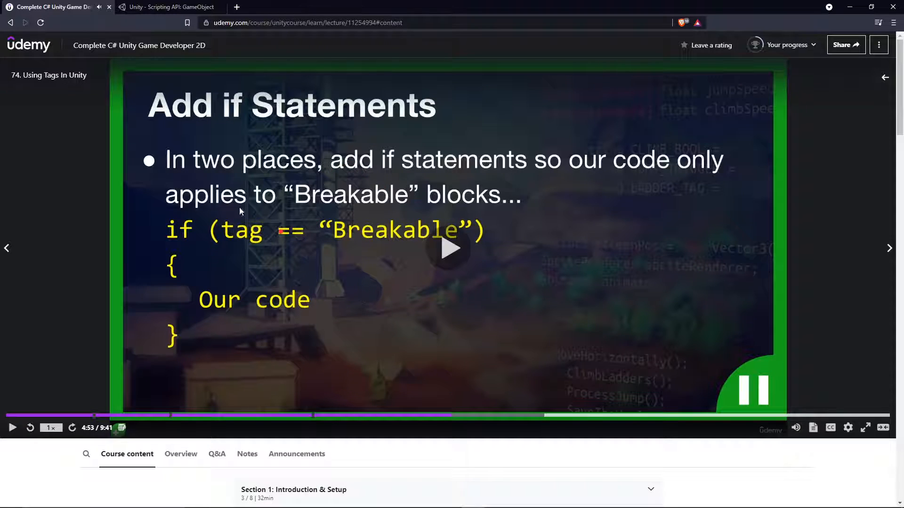
Switch to Visual Studio Code and extend the OnCollisionEnter2D if condition in Block.cs with && tag == "Breakable".
click(519, 498)
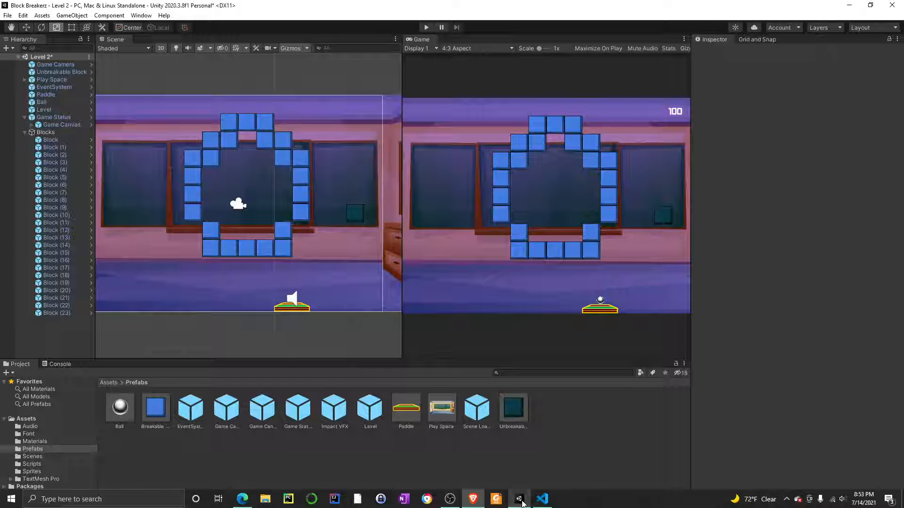
click(542, 499)
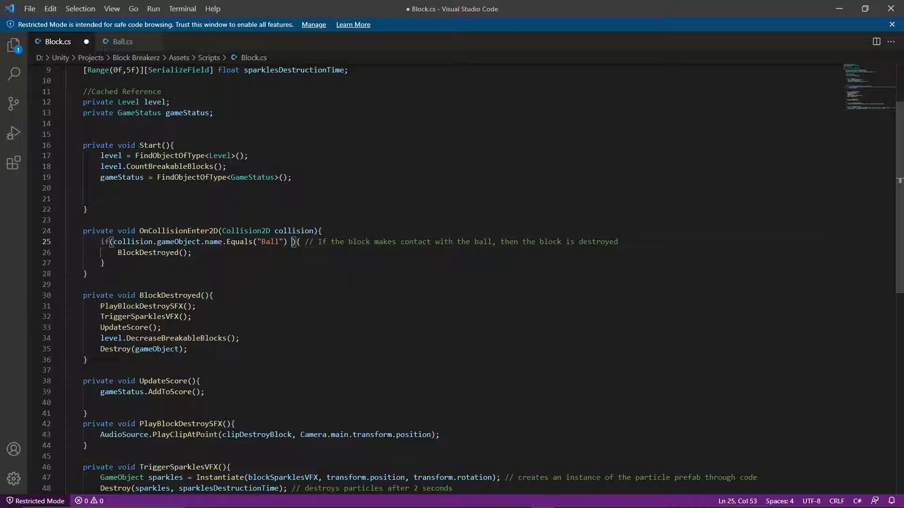
text(&&)
text( tag)
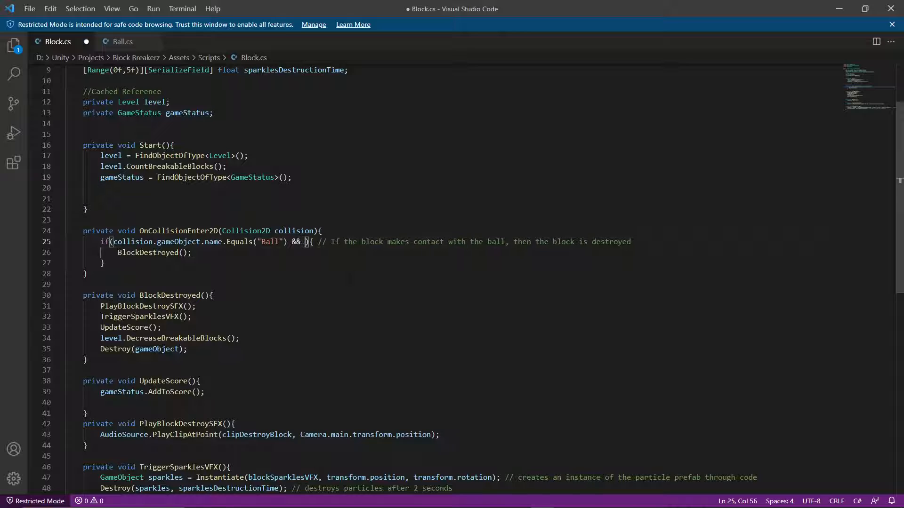
text( == ")
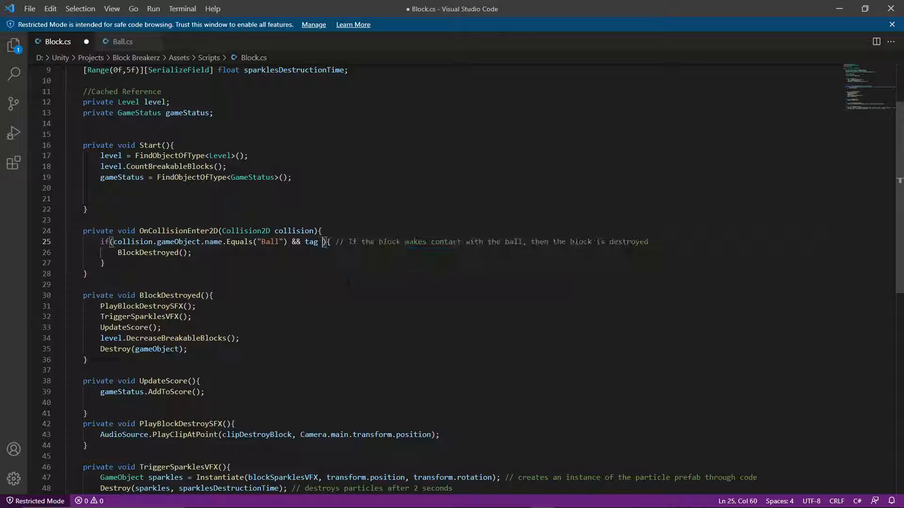
text(Breakabl)
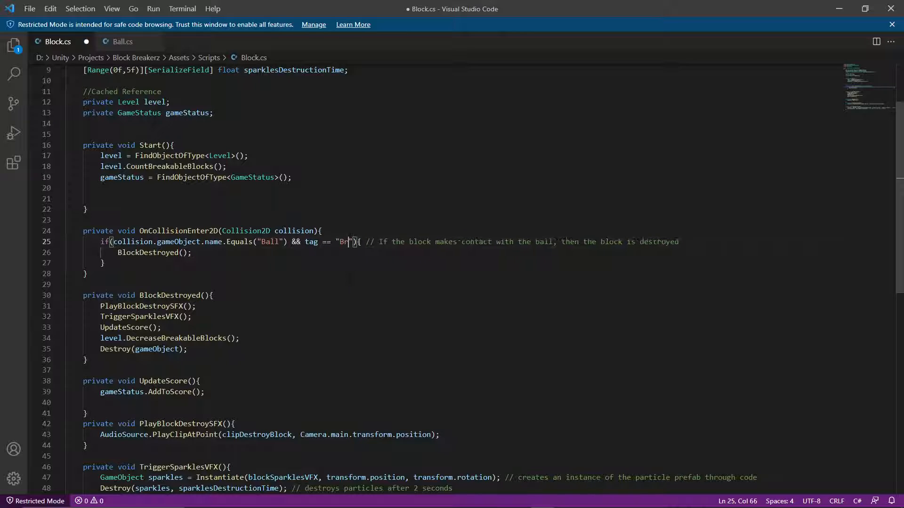
text(e)
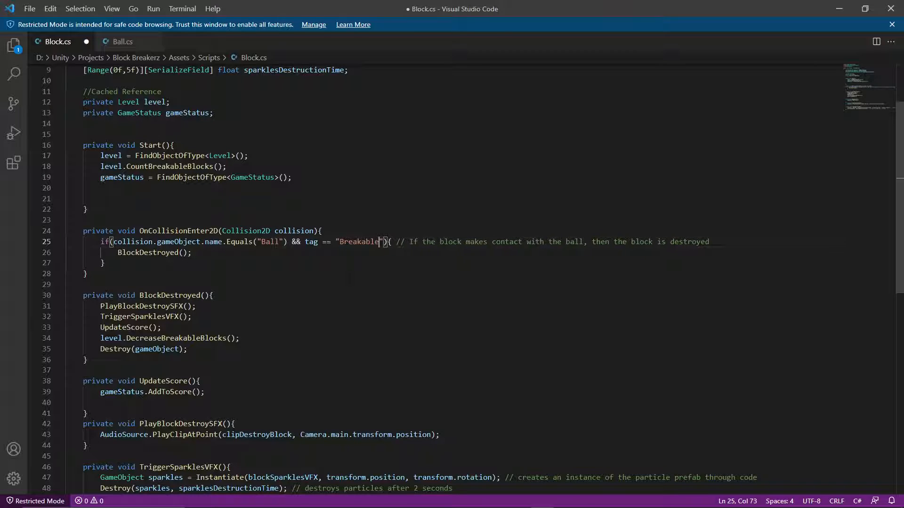
Insert "and the block type is of breakable" after "makes contact with the ball" in the collision condition's comment.
drag(709, 242, 589, 242)
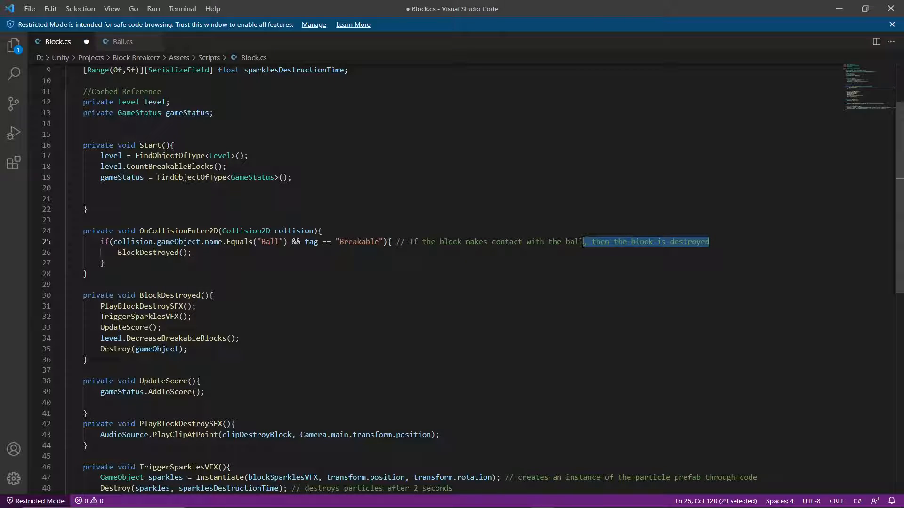
click(583, 242)
text(and the bl)
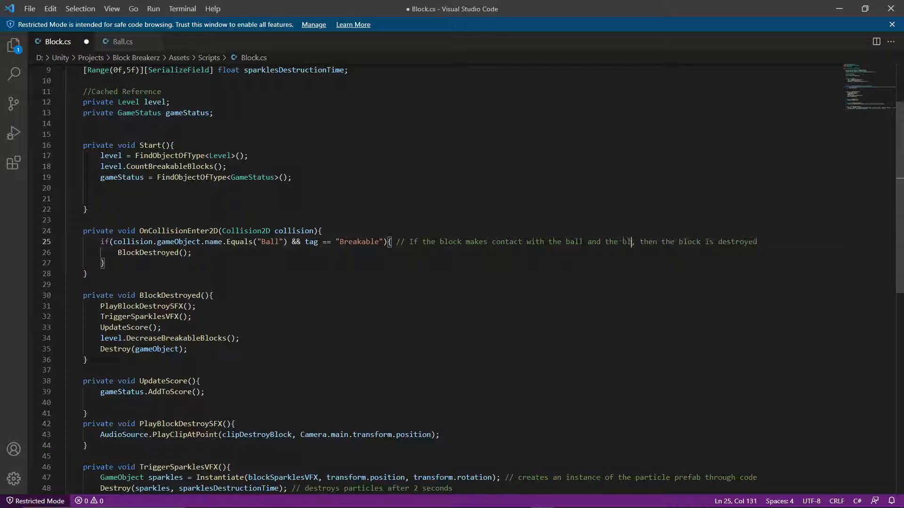
text(ock type is )
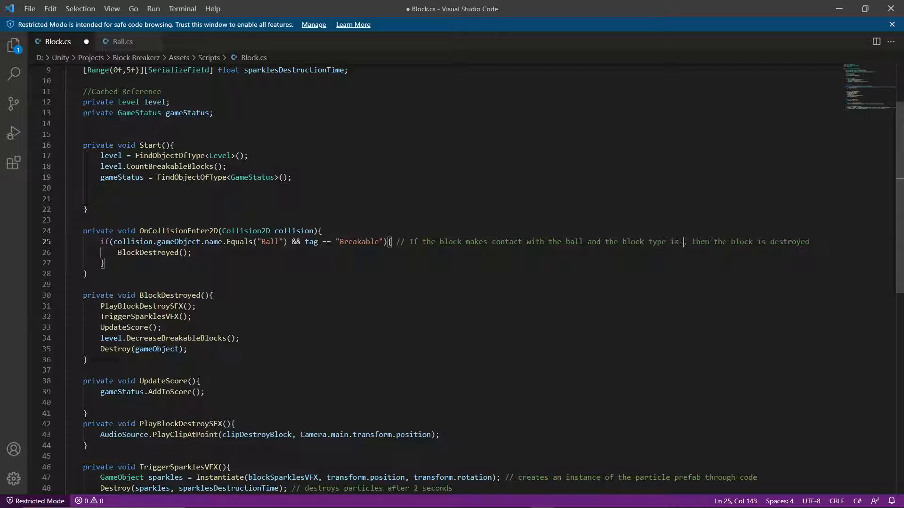
text(of breakable)
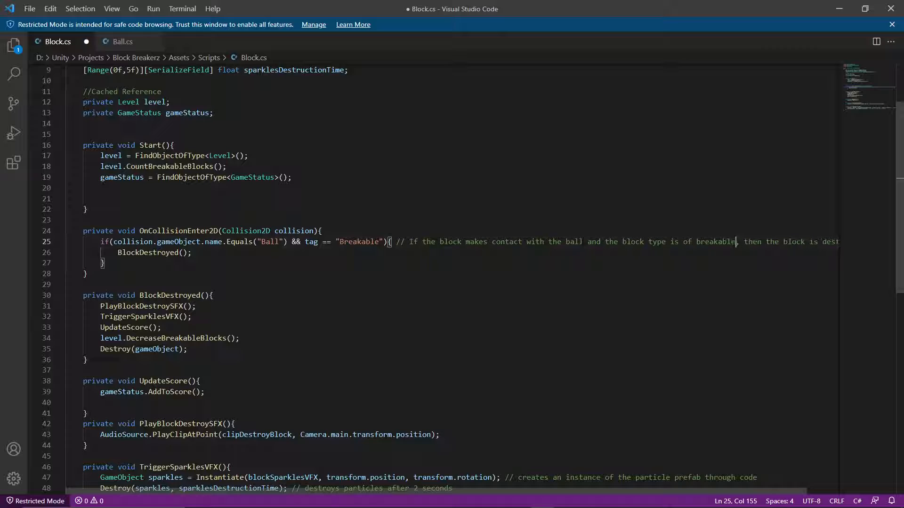
Move the collision comment onto its own line above the if statement in OnCollisionEnter2D.
click(556, 295)
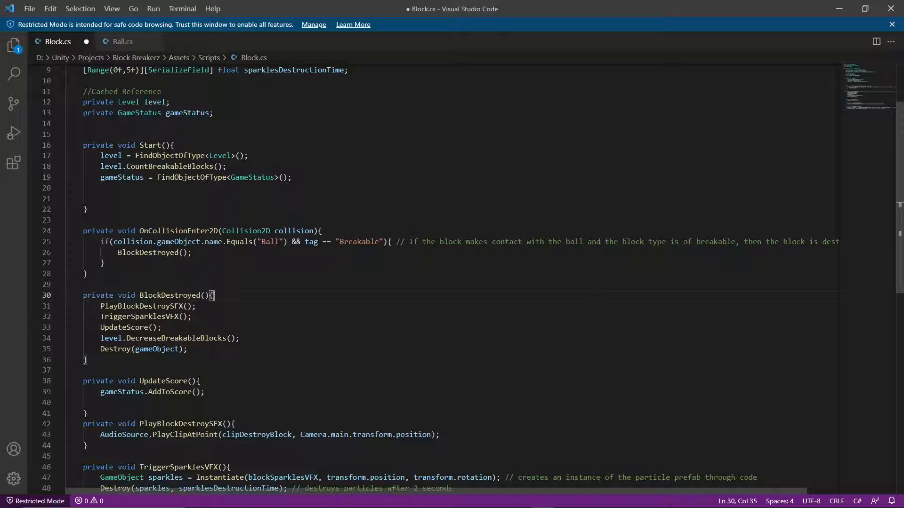
drag(394, 241, 837, 238)
key(BackSpace)
key(ctrl+z)
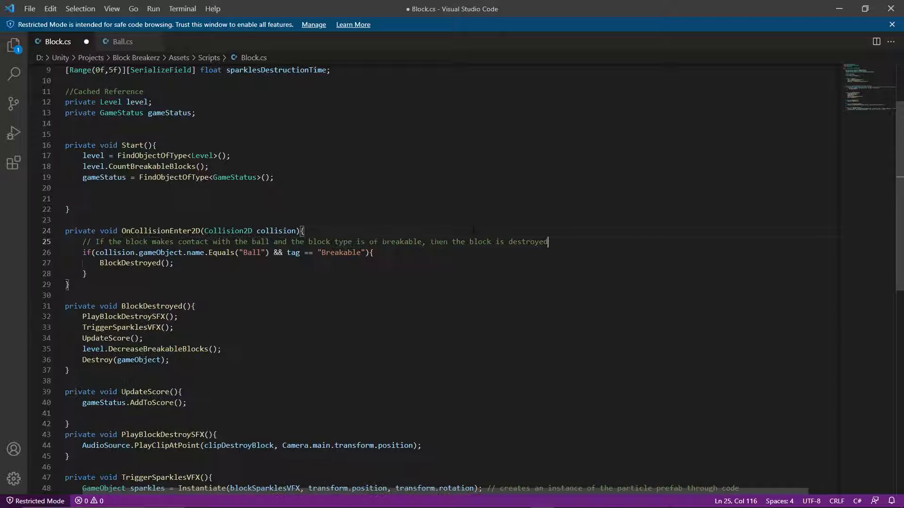
drag(340, 491, 308, 491)
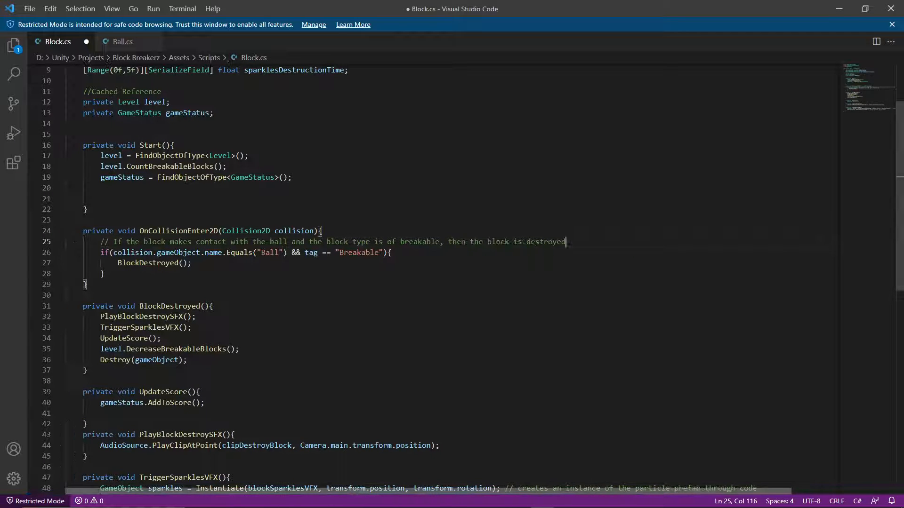
click(87, 285)
Switch to Unity and duplicate the dark teal Unbreakable Block 1 in the Level 2 scene.
mouse_move(484, 505)
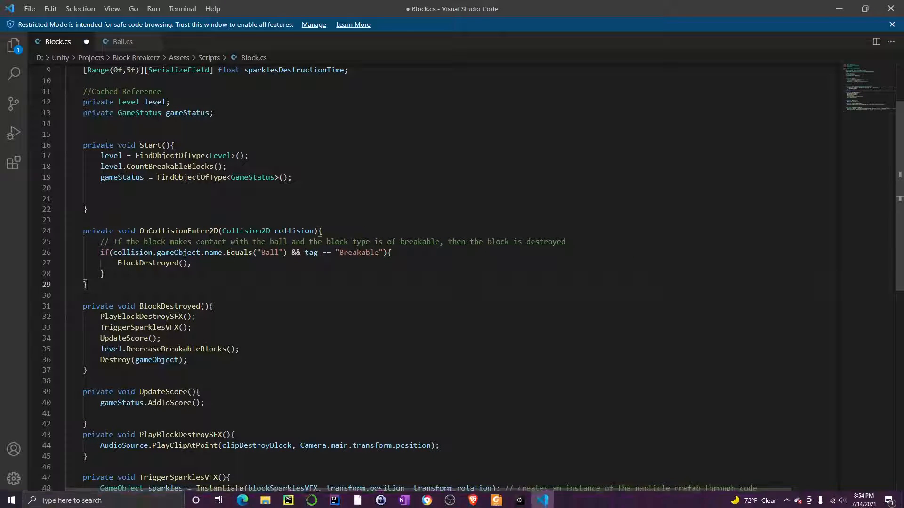
click(481, 502)
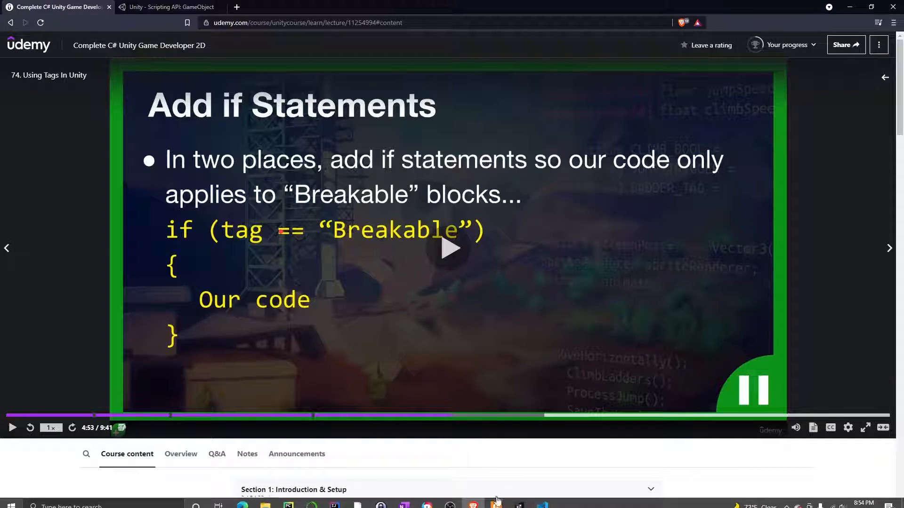
click(523, 502)
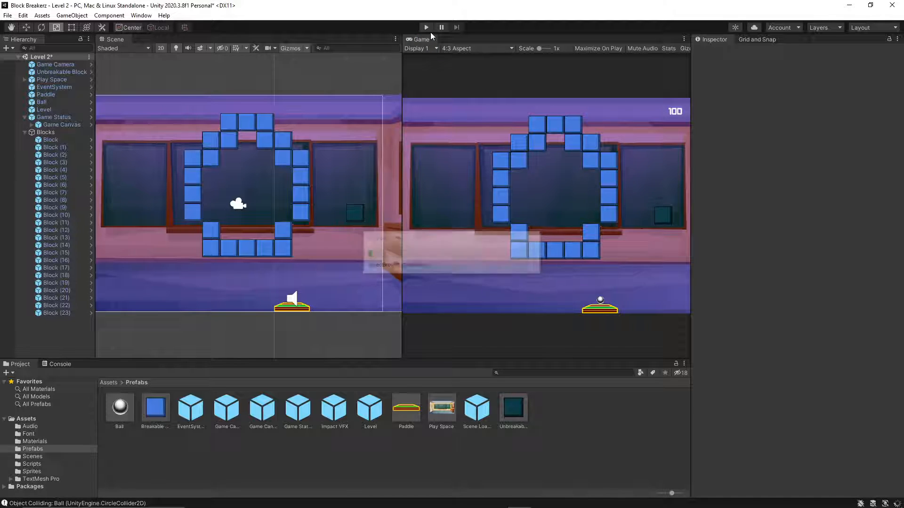
click(352, 214)
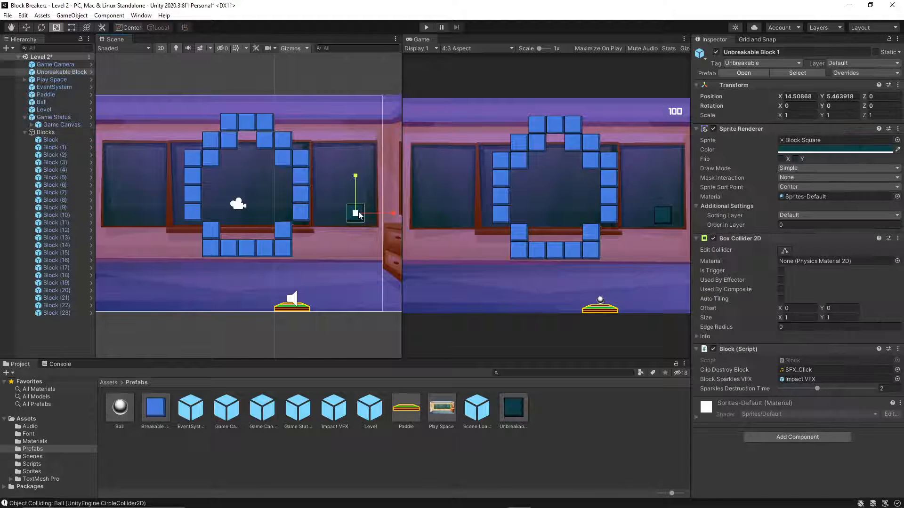
key(ctrl+d)
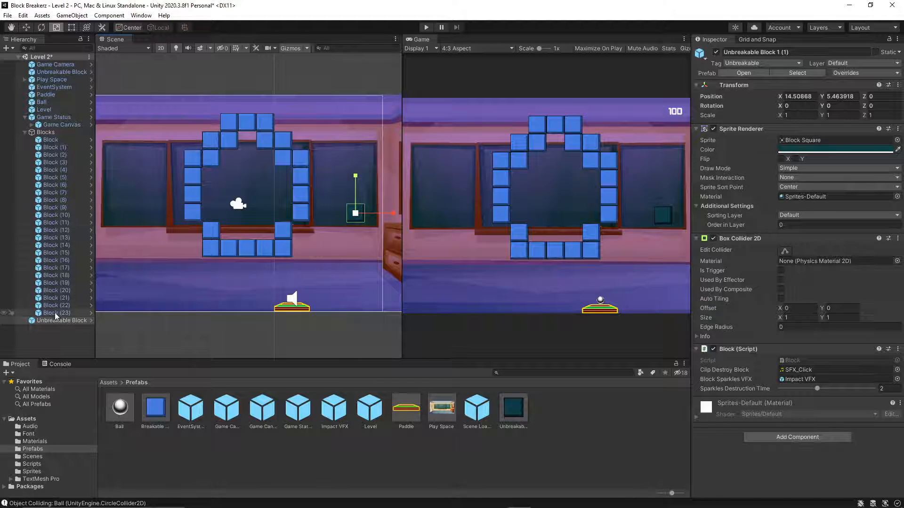
Create an empty game object in the Level 2 hierarchy and name it Unbreakable Blocks.
right_click(45, 331)
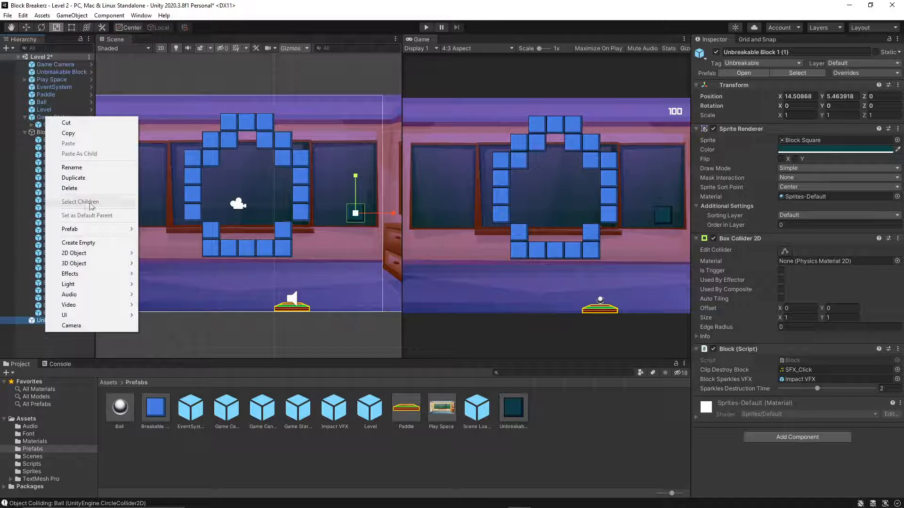
click(89, 243)
text(UnBrea)
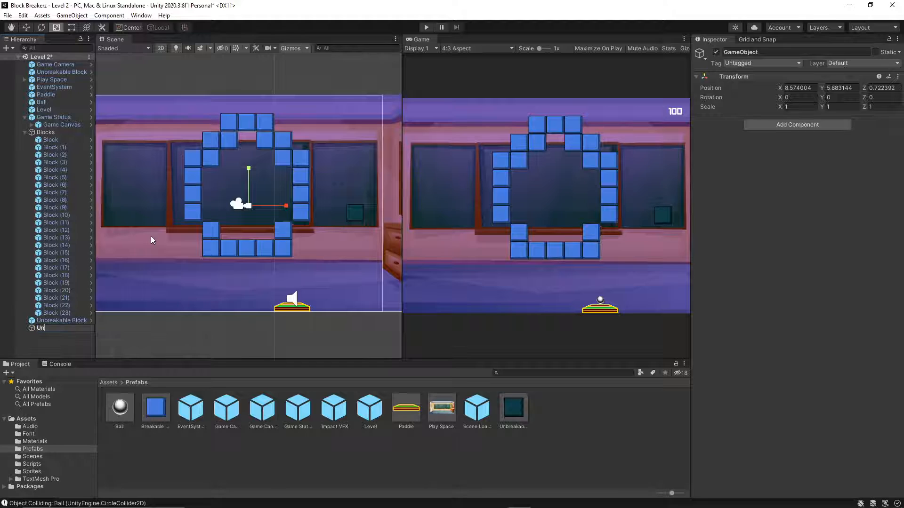
key(BackSpace)
key(BackSpace)
key(BackSpace)
key(BackSpace)
text(breakable Blocks)
key(Return)
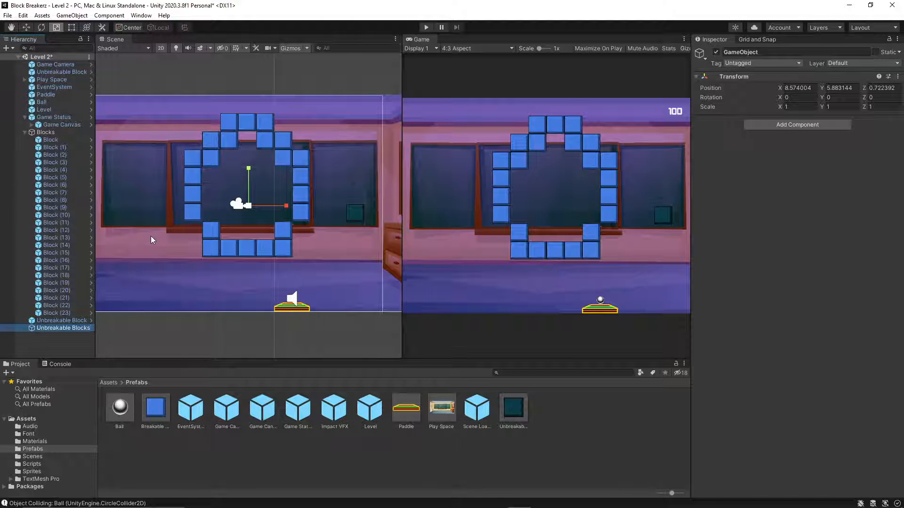
Parent the original unbreakable block and its duplicate under the Unbreakable Blocks object.
drag(73, 320, 72, 327)
click(72, 328)
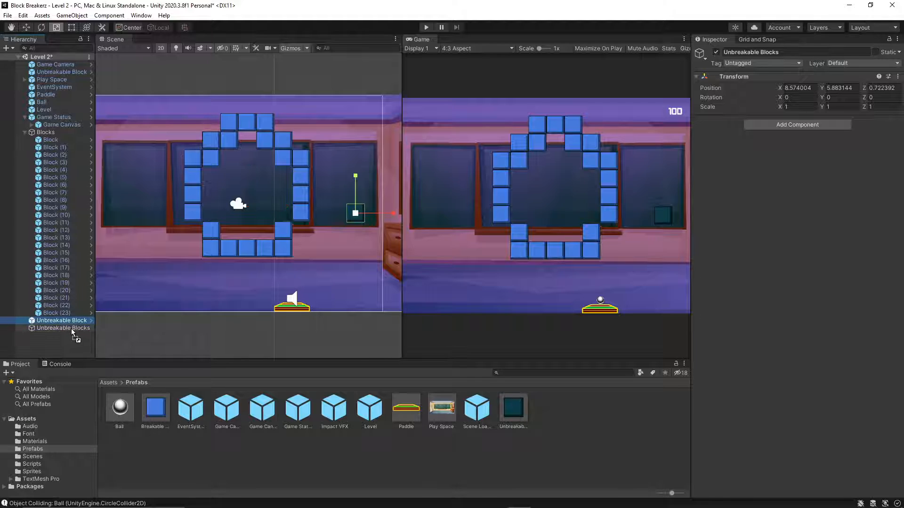
drag(71, 73, 61, 320)
Rename the Blocks parent object in the hierarchy as Breakable Blocks.
click(46, 124)
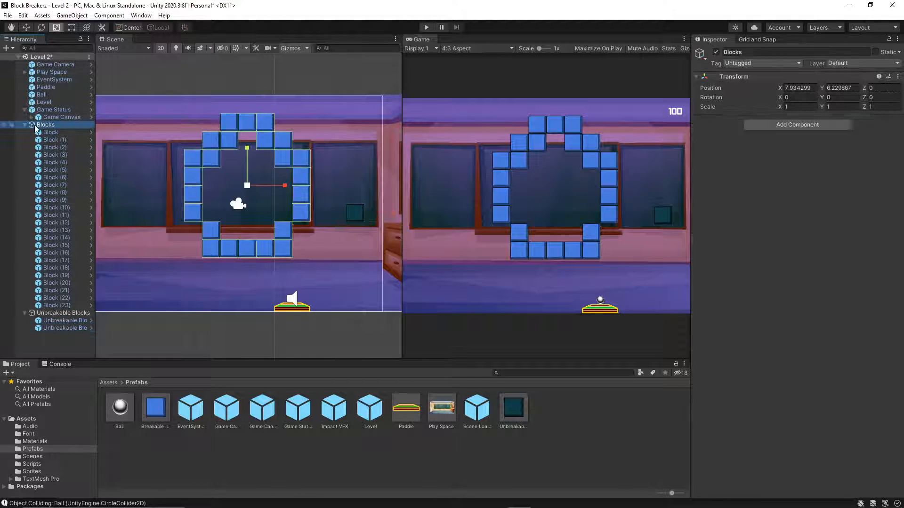
click(727, 51)
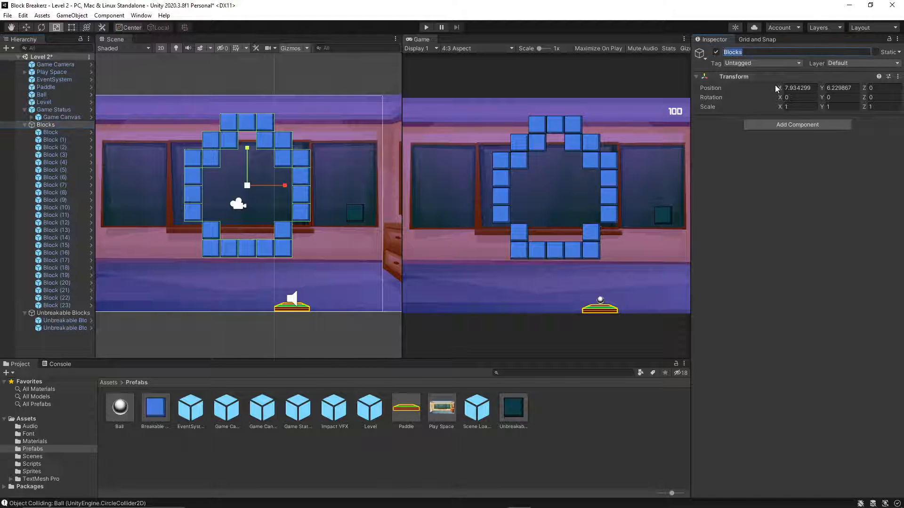
key(Home)
text(Brea)
text(kable)
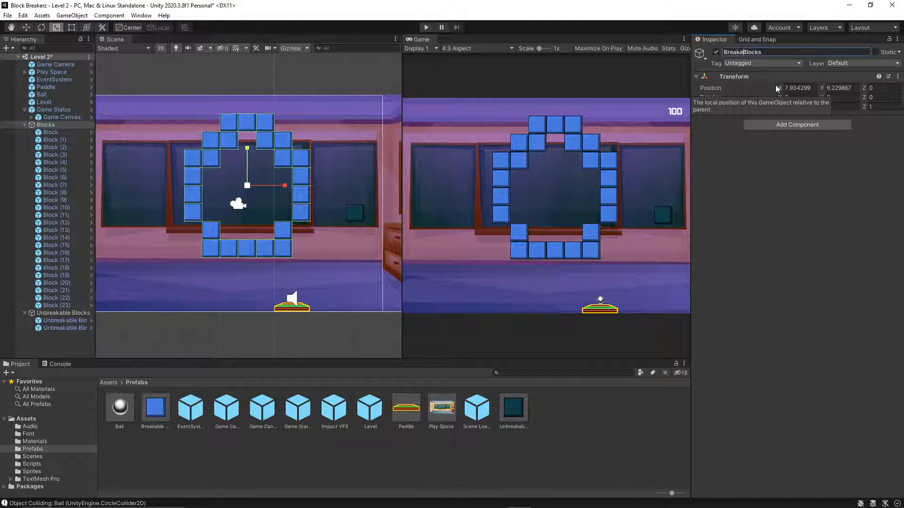
key(Return)
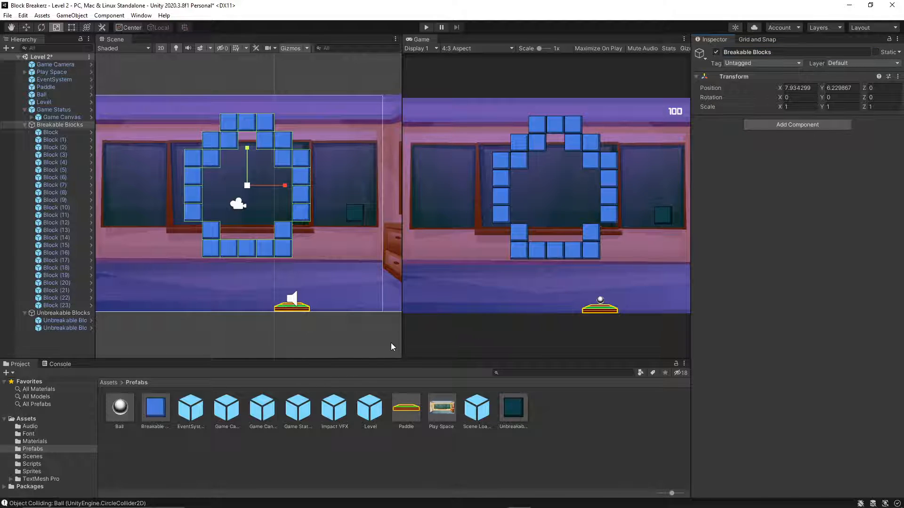
Move the duplicated unbreakable block up one unit so it sits directly above the original, at Y about 0.58.
click(68, 320)
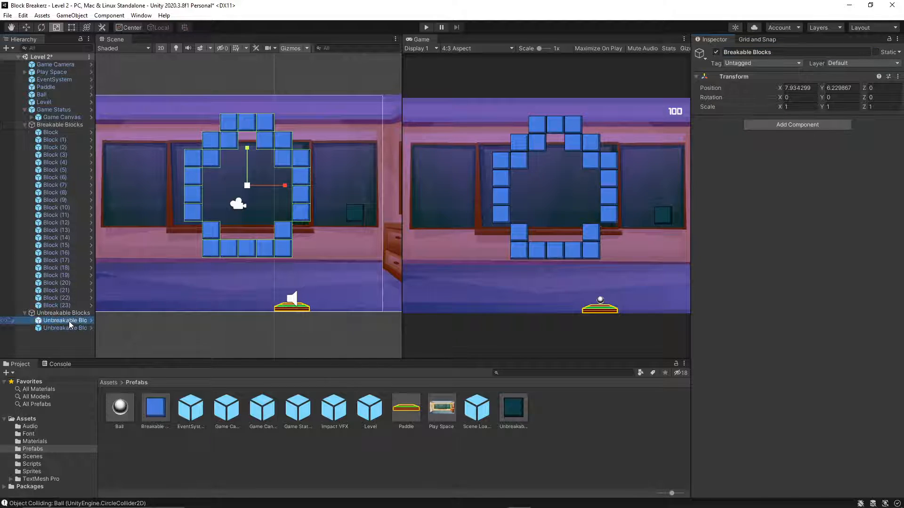
click(64, 328)
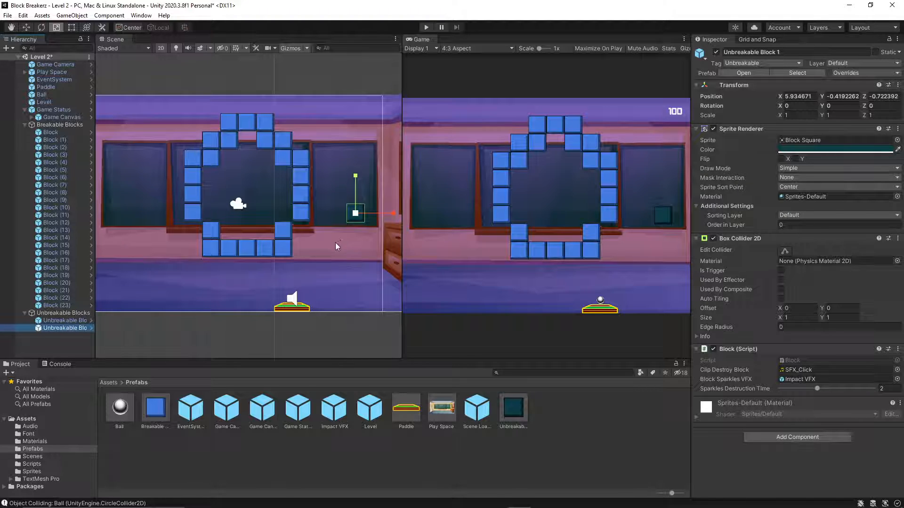
key(w)
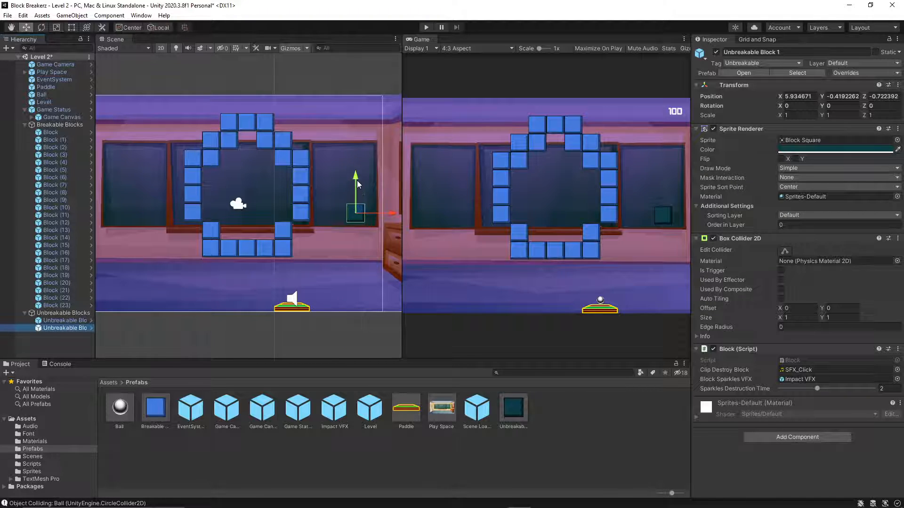
ctrl+drag(356, 175, 355, 156)
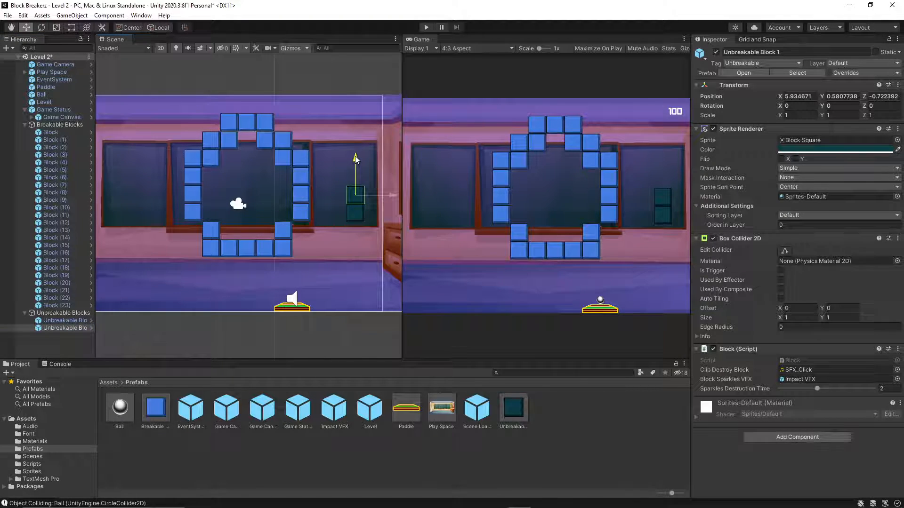
Duplicate the upper unbreakable block and move the copy up one unit to Y about 1.58, extending the vertical stack.
click(369, 248)
drag(378, 235, 341, 189)
click(340, 189)
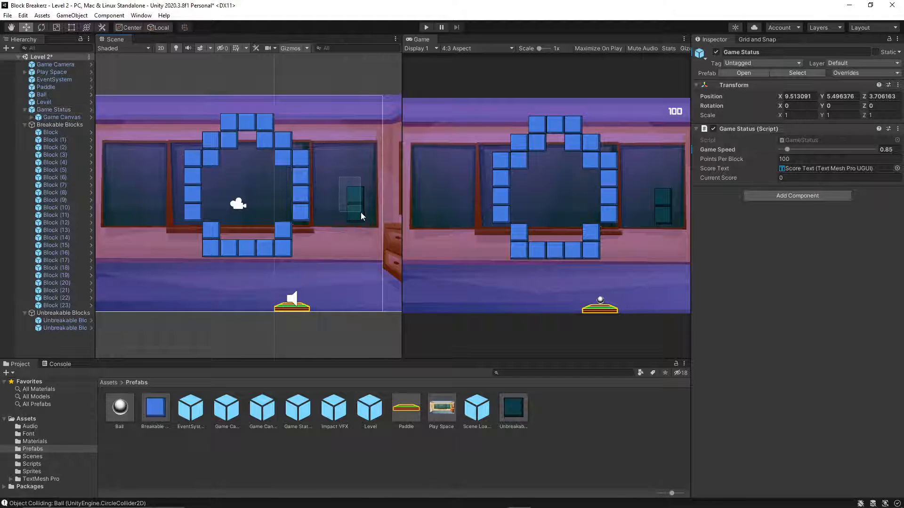
click(356, 188)
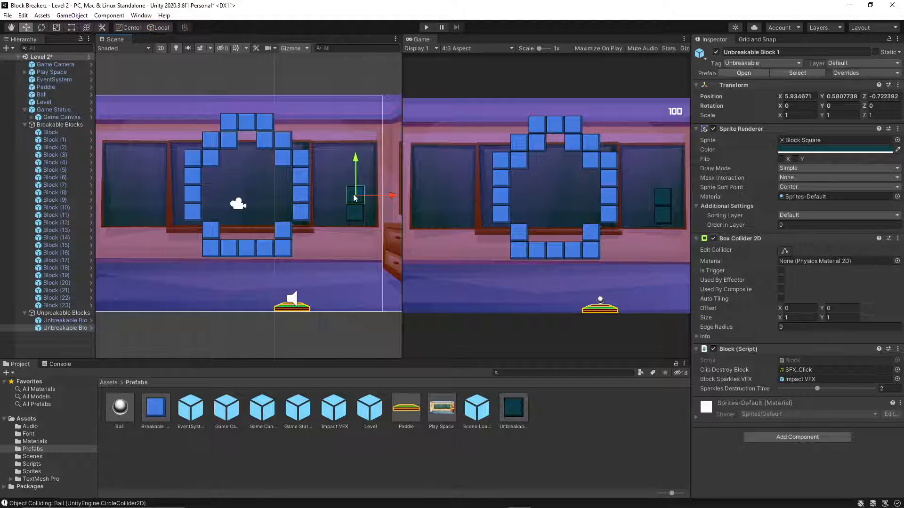
key(ctrl+d)
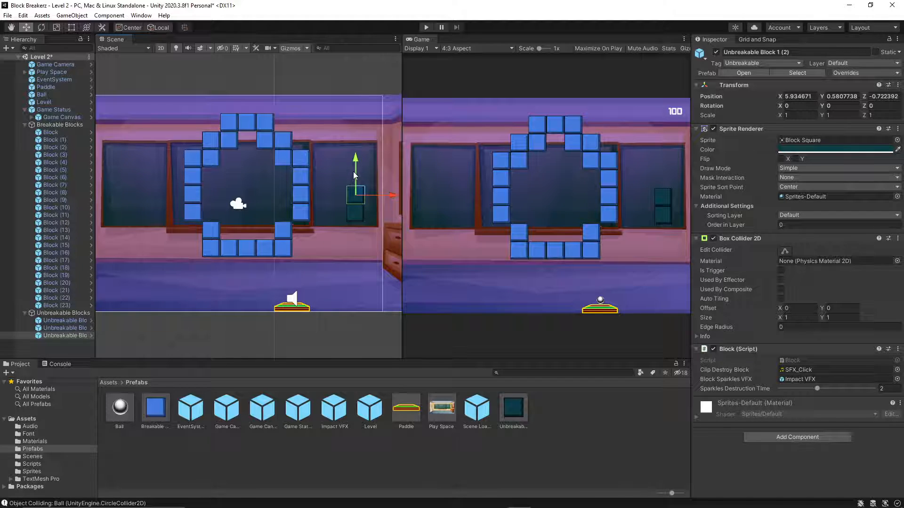
ctrl+drag(354, 175, 351, 157)
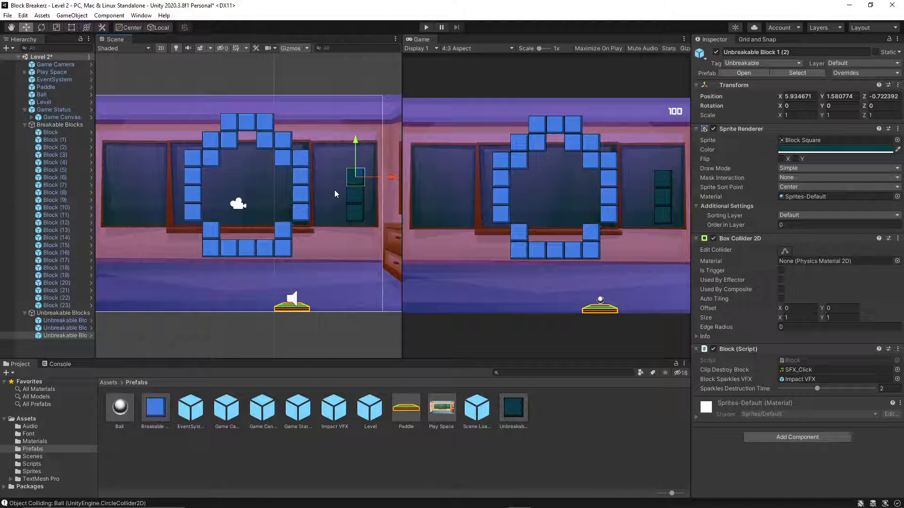
Duplicate all three stacked unbreakable blocks and move the copies across the level to X about -6.07.
click(348, 232)
drag(337, 159, 377, 226)
key(ctrl+d)
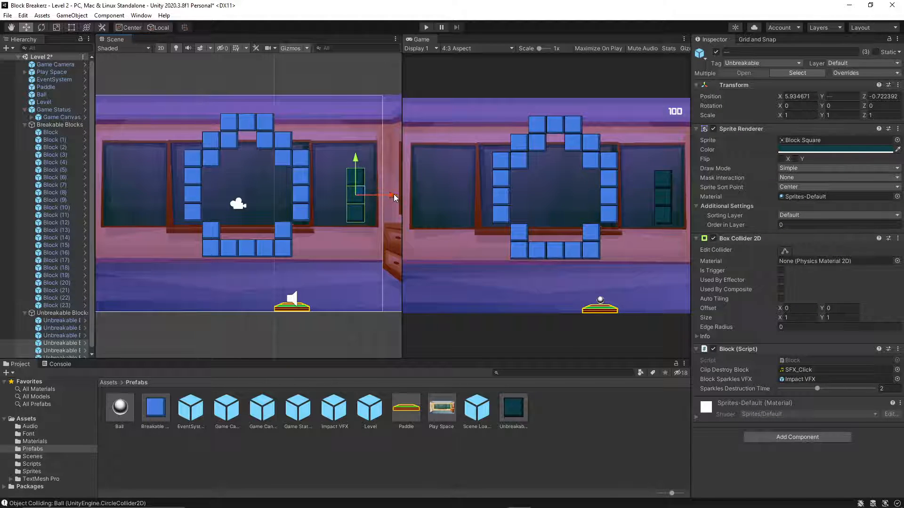
drag(394, 195, 171, 196)
Play-test Level 2 by launching the ball at the blocks, then choose Play Again and stop the game.
click(426, 30)
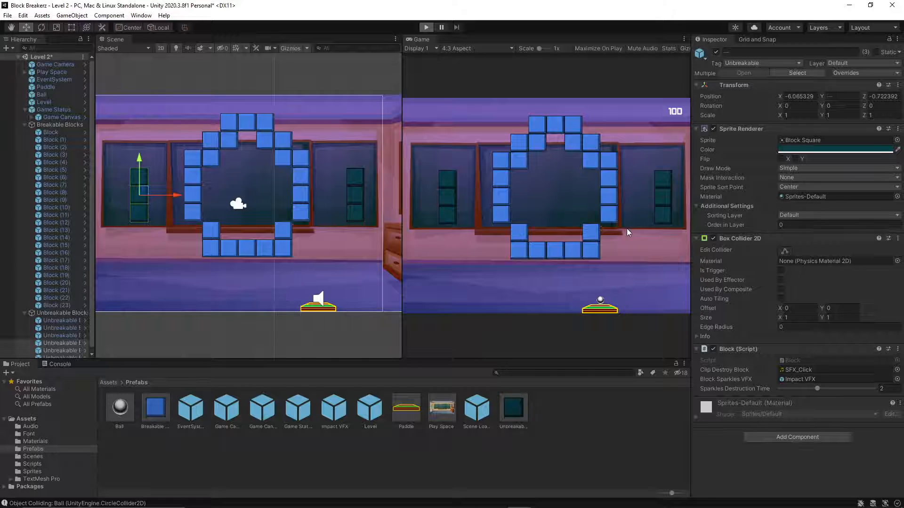
click(645, 205)
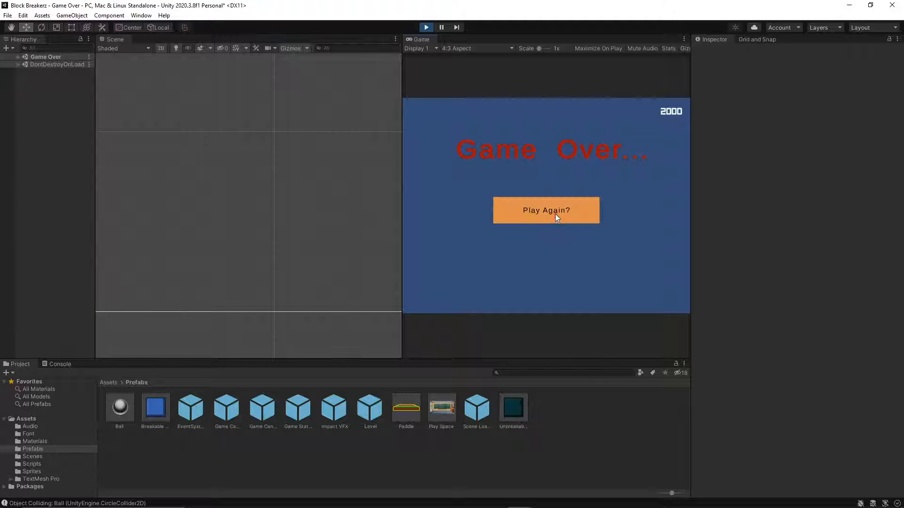
click(555, 213)
click(426, 26)
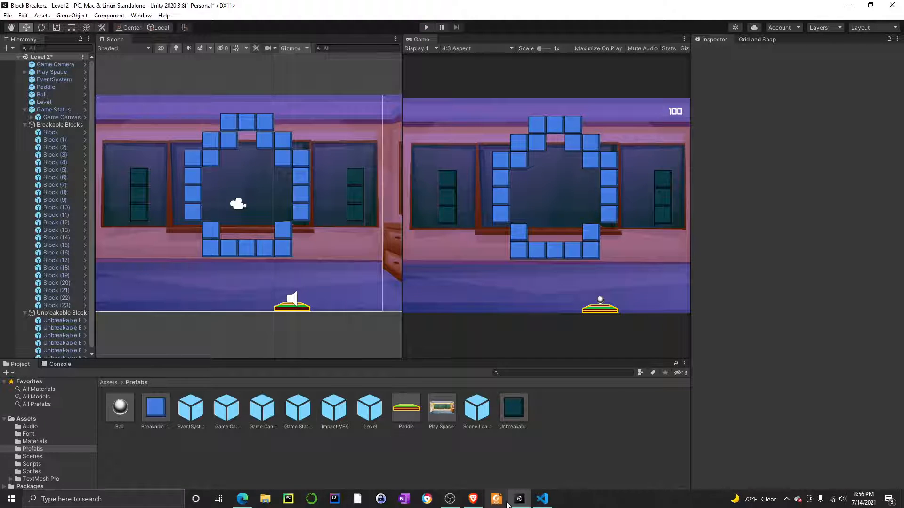
Switch to the browser and briefly play the Using Tags In Unity lecture at its if statements slide.
click(474, 500)
click(435, 283)
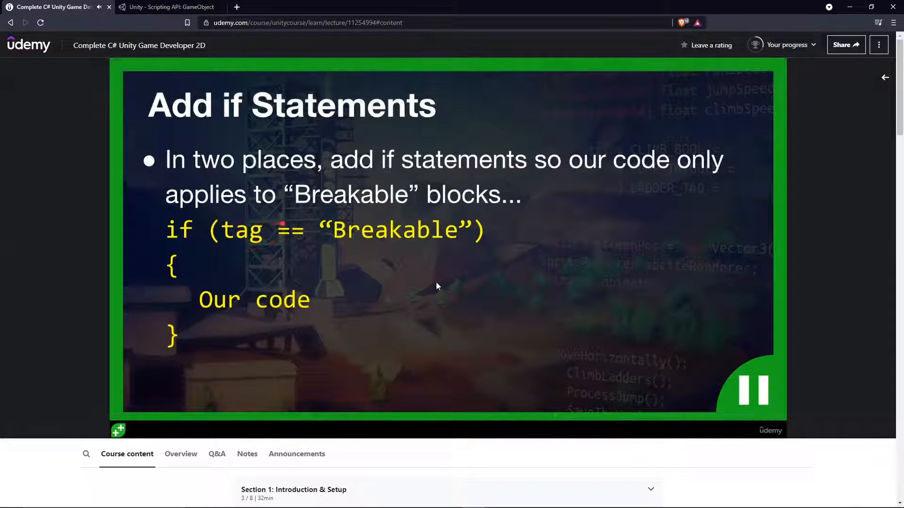
click(436, 283)
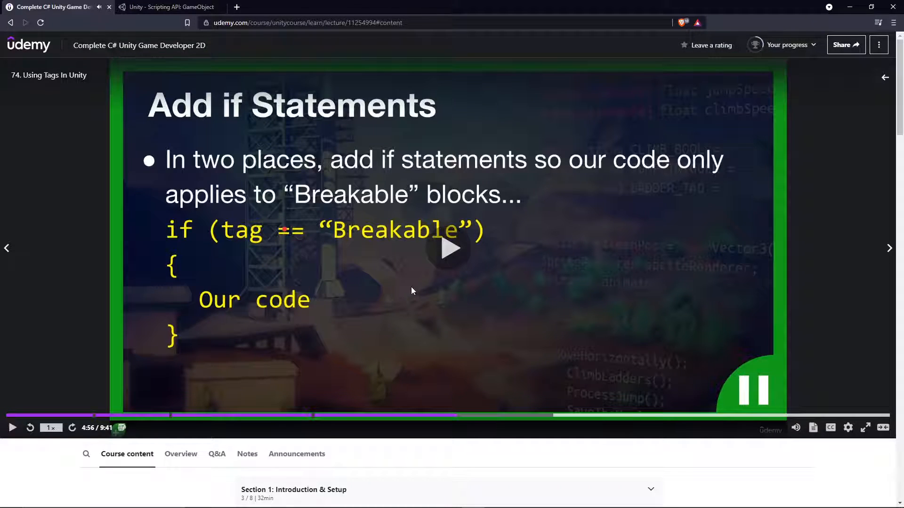
Switch to Visual Studio Code and review the "Breakable" tag checks in the collision methods of Block.cs and Ball.cs.
click(542, 505)
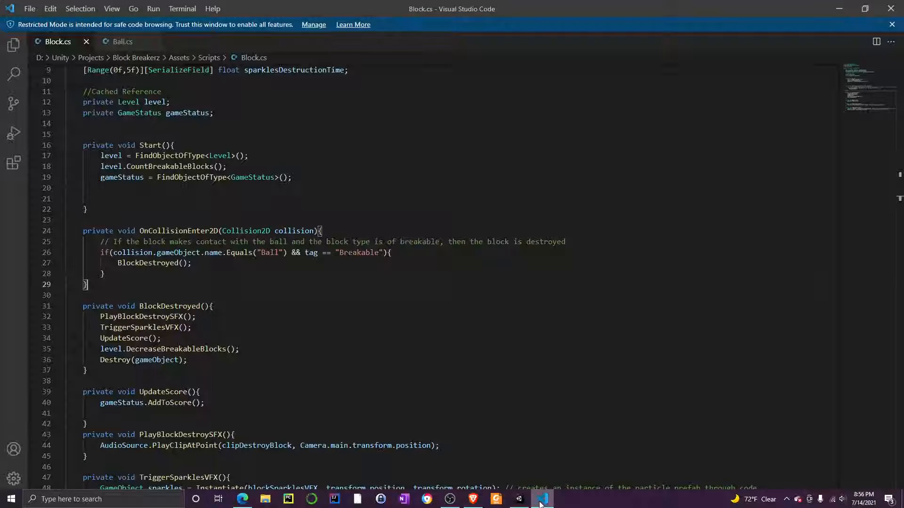
scroll(330, 282, down, 3)
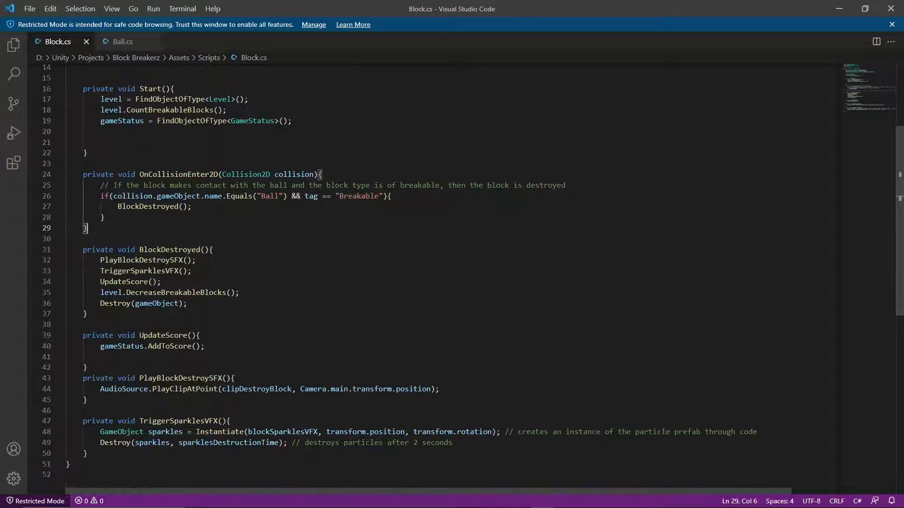
scroll(330, 283, up, 5)
drag(148, 298, 397, 308)
click(123, 43)
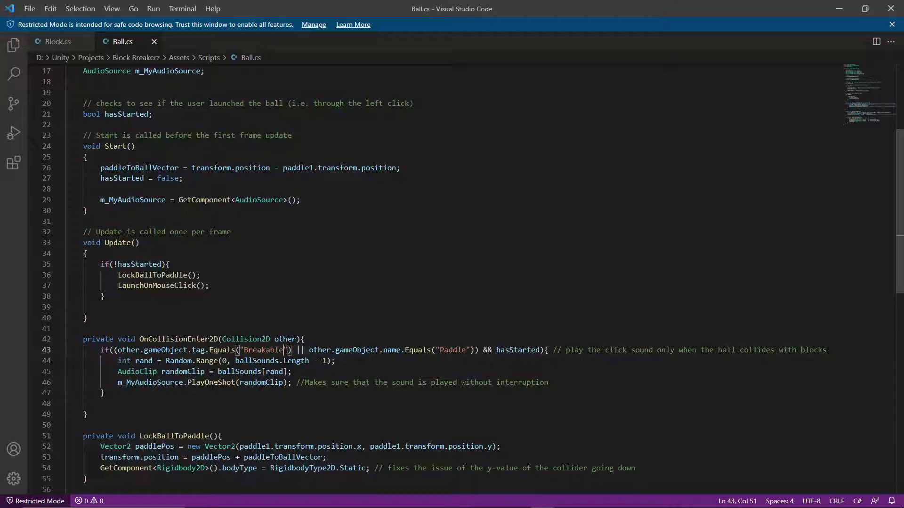
drag(275, 350, 248, 350)
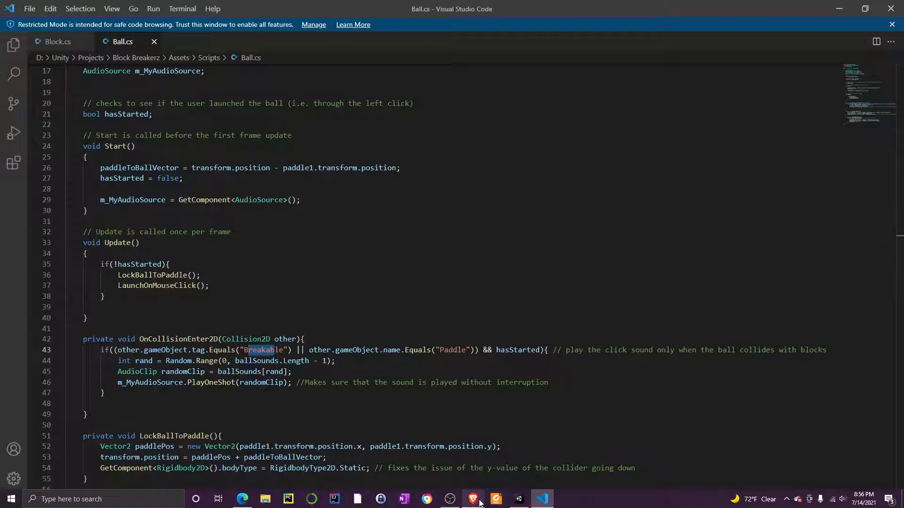
Watch the lecture's tag check explanation in the browser up to 6:03, then return to Block.cs in Visual Studio Code.
click(473, 505)
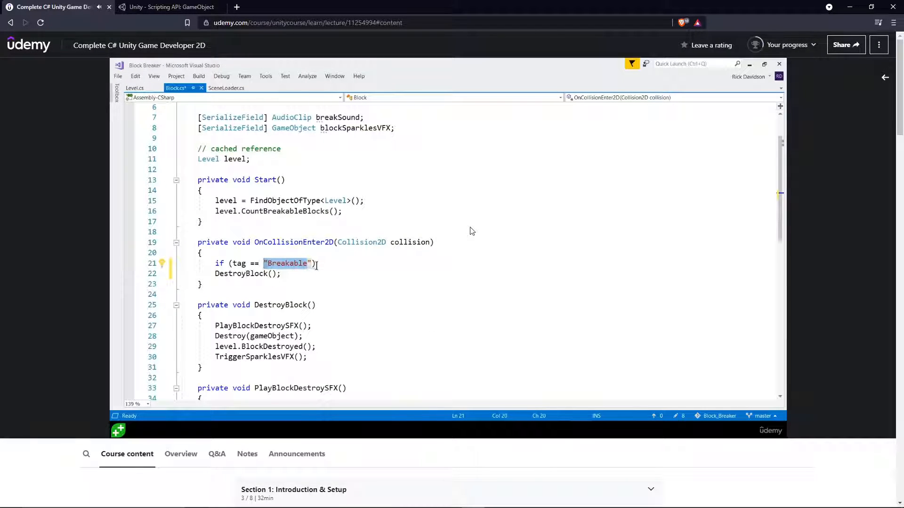
click(301, 237)
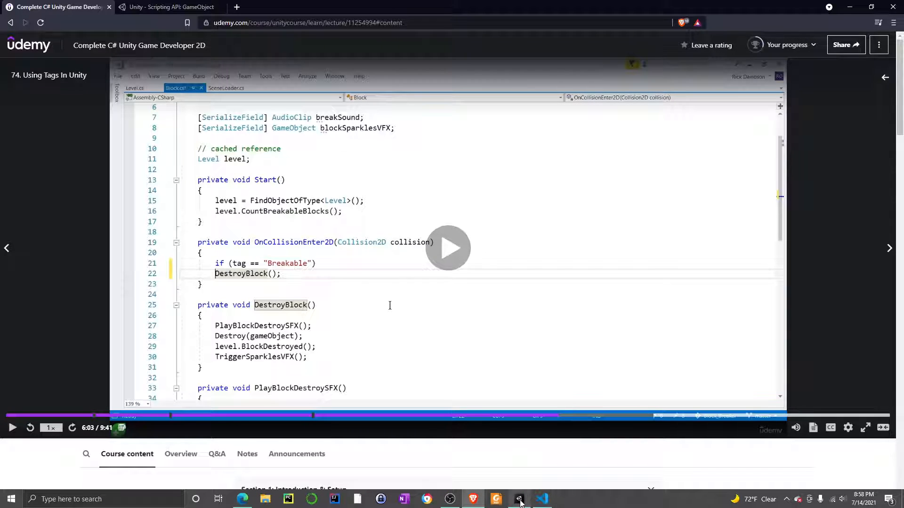
click(520, 502)
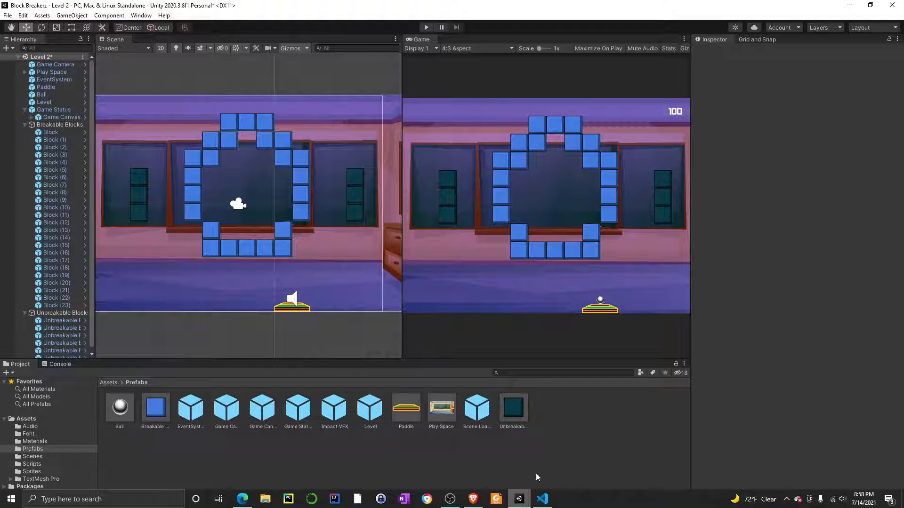
click(542, 499)
scroll(452, 282, up, 5)
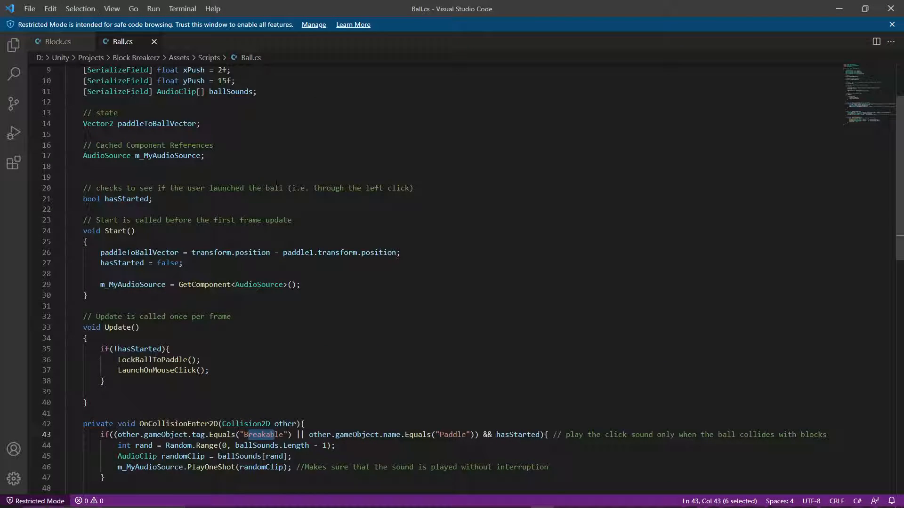
click(61, 41)
scroll(452, 282, up, 1)
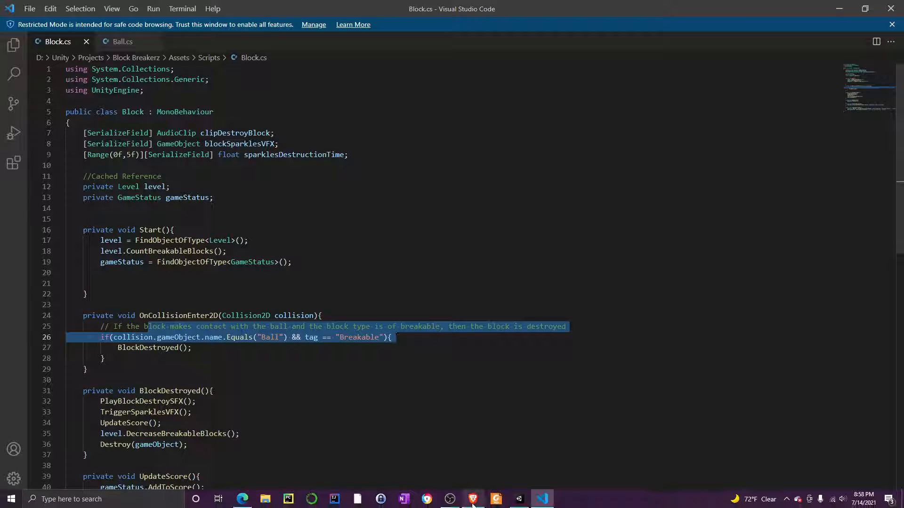
Insert an empty line at the start of the Block class body in Block.cs, above the serialized fields.
click(473, 500)
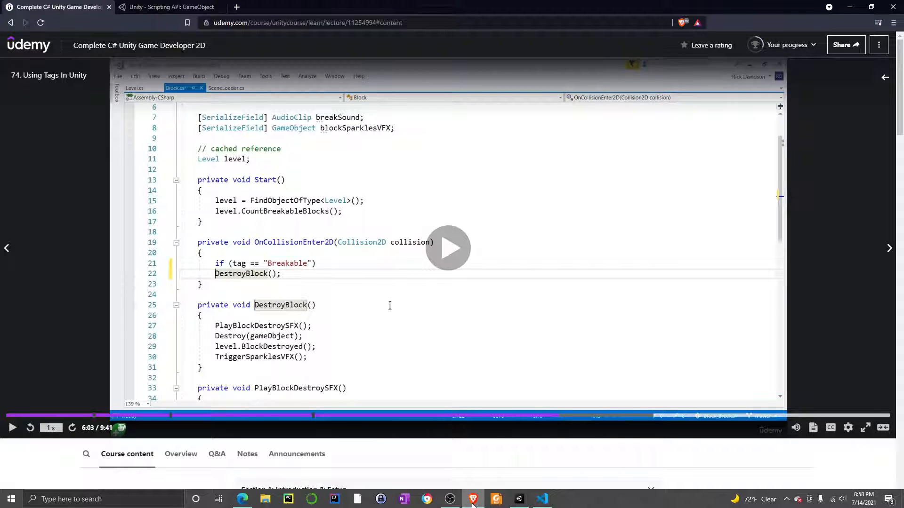
click(473, 505)
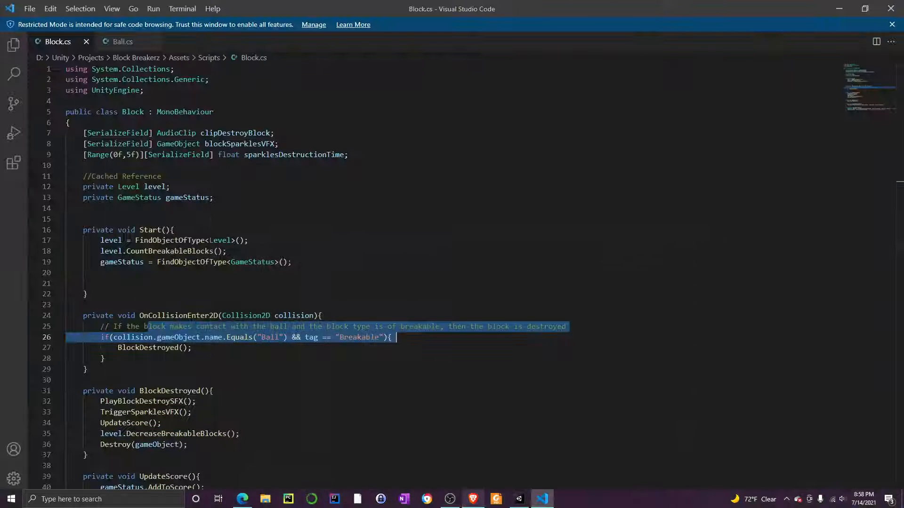
scroll(452, 282, down, 4)
scroll(395, 224, up, 4)
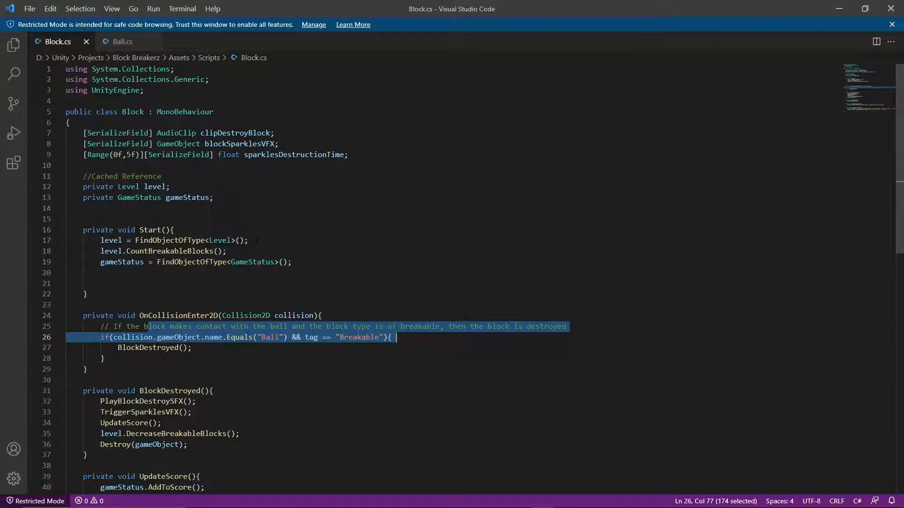
click(291, 155)
click(279, 143)
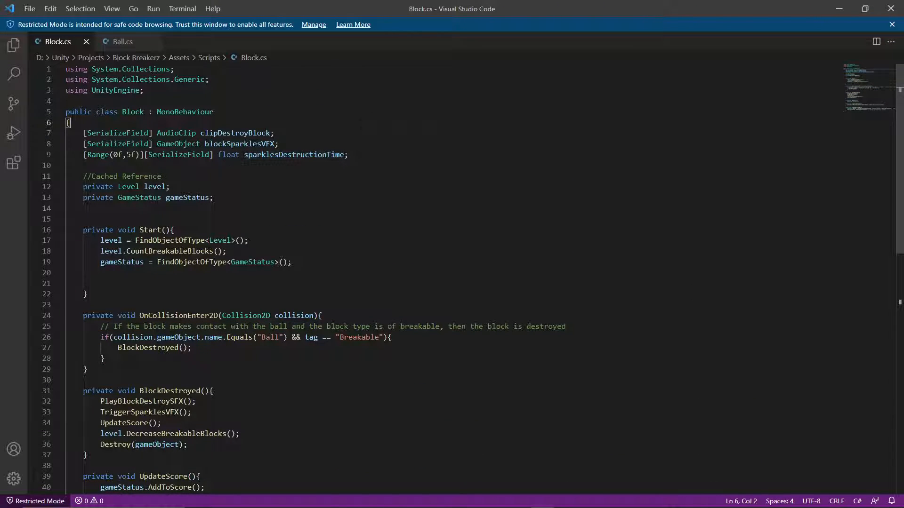
click(71, 122)
key(Return)
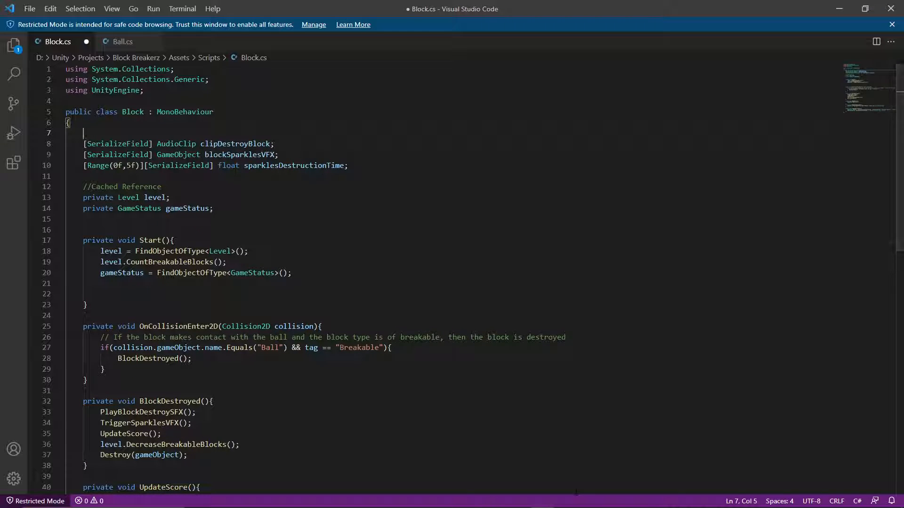
Switch to the browser, search the web for "constant c#" and open Microsoft's const (C# Reference) page.
click(473, 503)
click(236, 8)
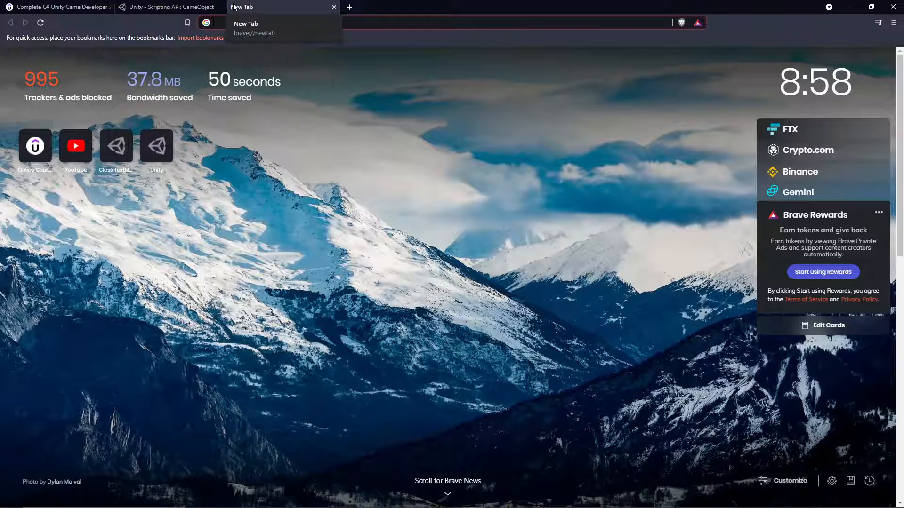
text(constant c#)
key(Return)
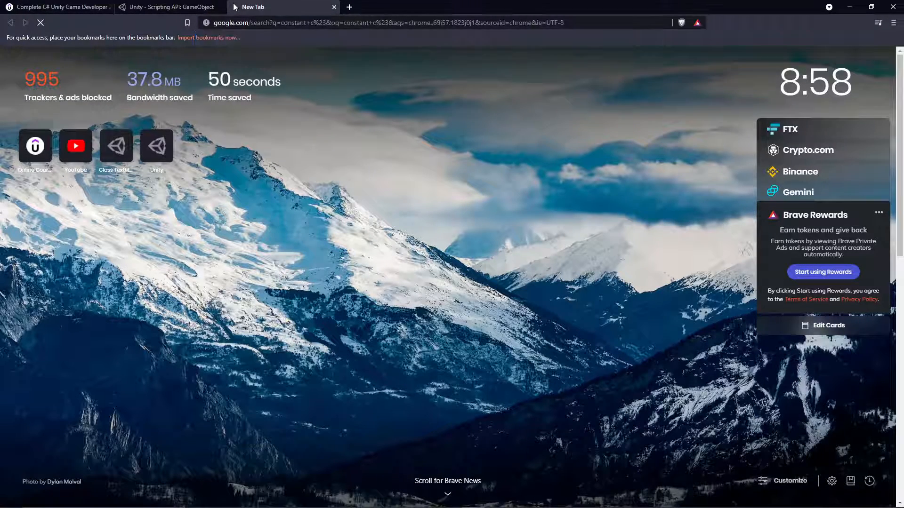
click(222, 135)
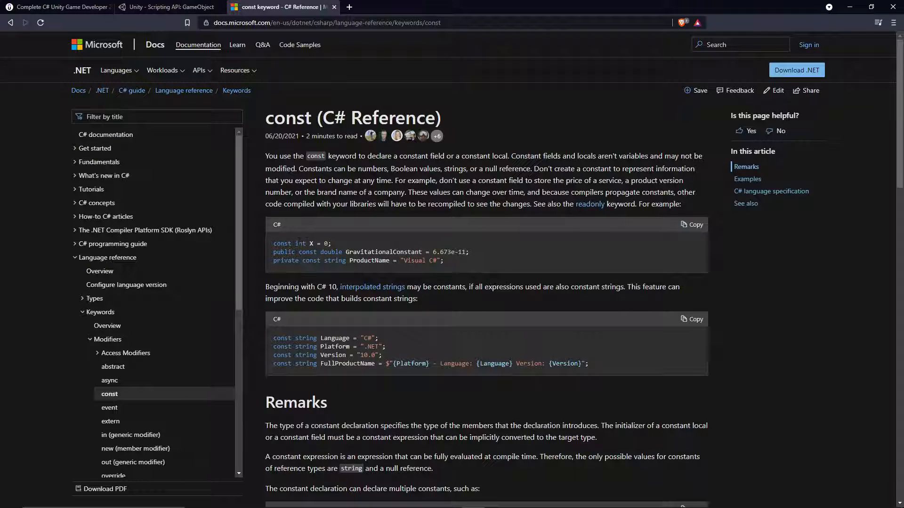
Return to Block.cs in Visual Studio Code and begin a "private const" declaration at the start of the Block class body.
click(518, 505)
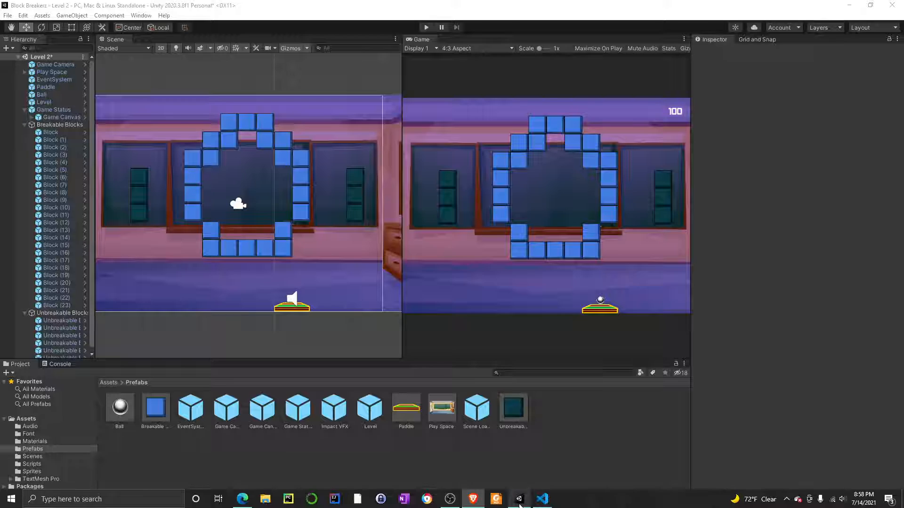
click(542, 505)
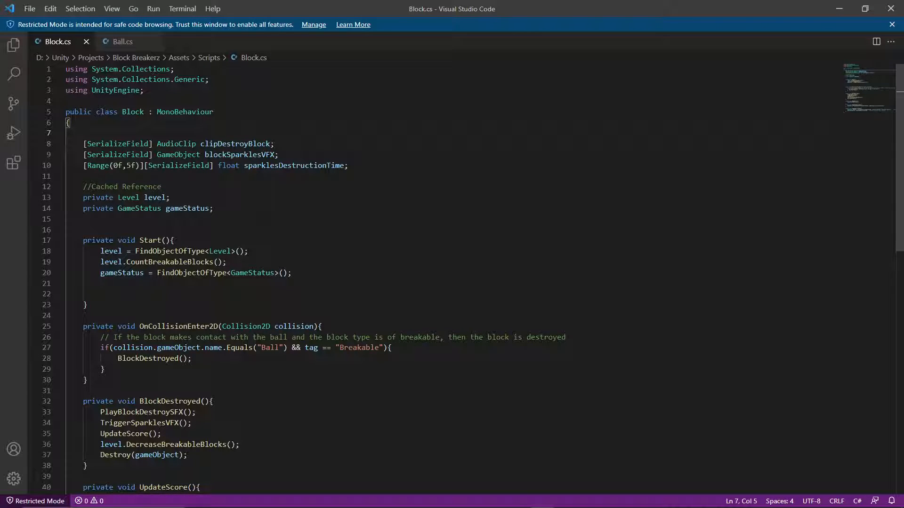
click(261, 209)
click(277, 126)
key(Return)
text(pr)
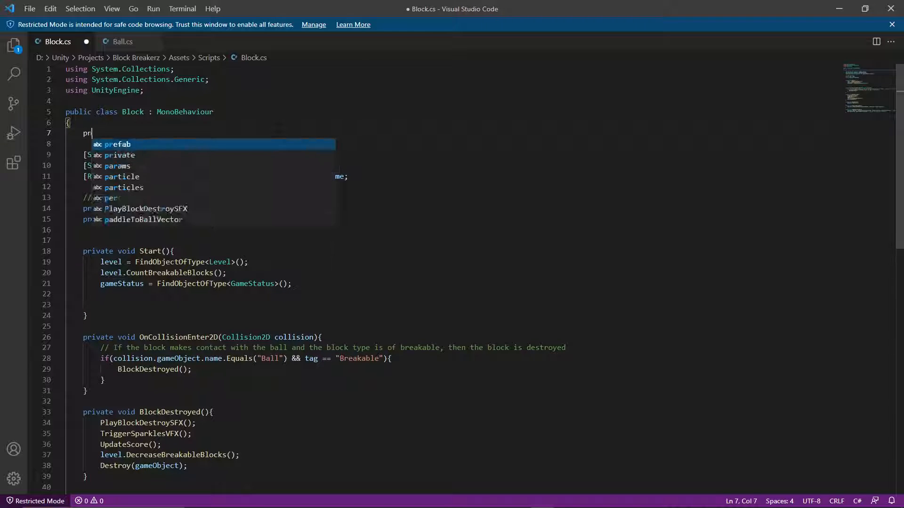
text(ivate const)
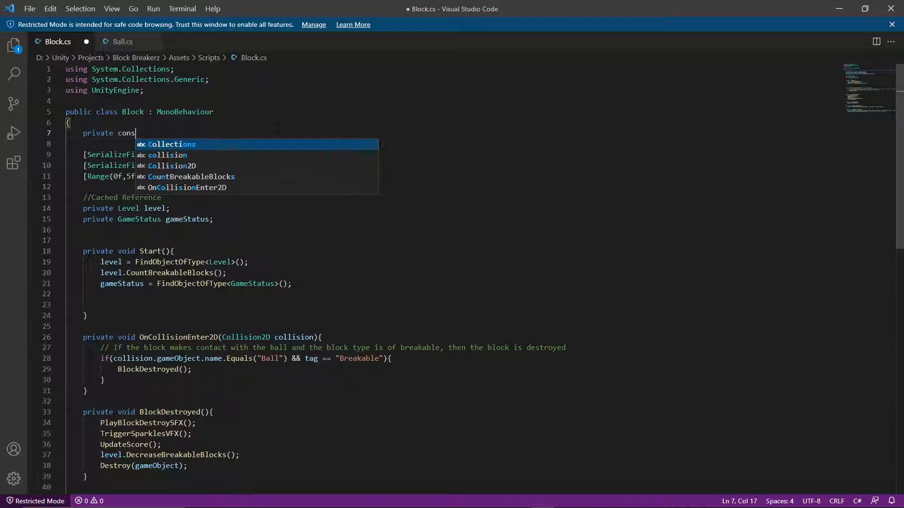
Switch to the browser, search for "final c#" and examine the Stack Overflow answer on C# equivalents of Java's final keyword.
mouse_move(447, 507)
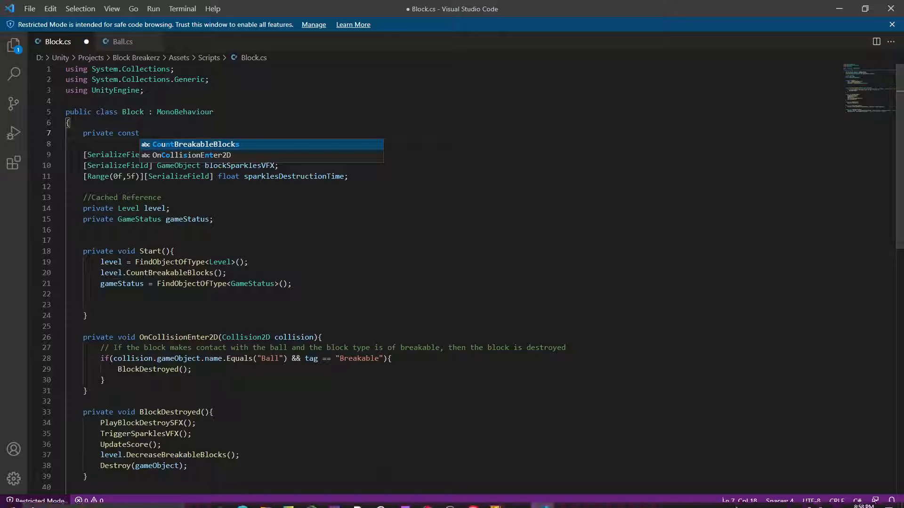
click(479, 503)
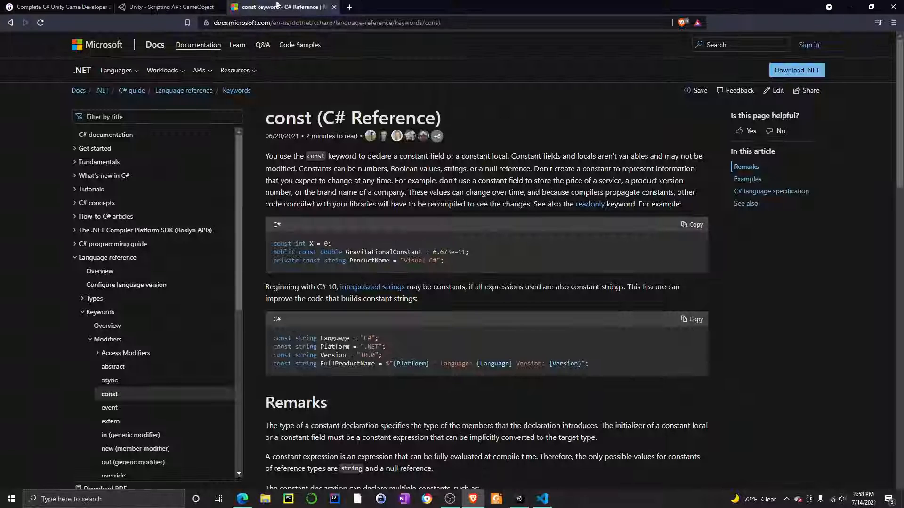
click(346, 8)
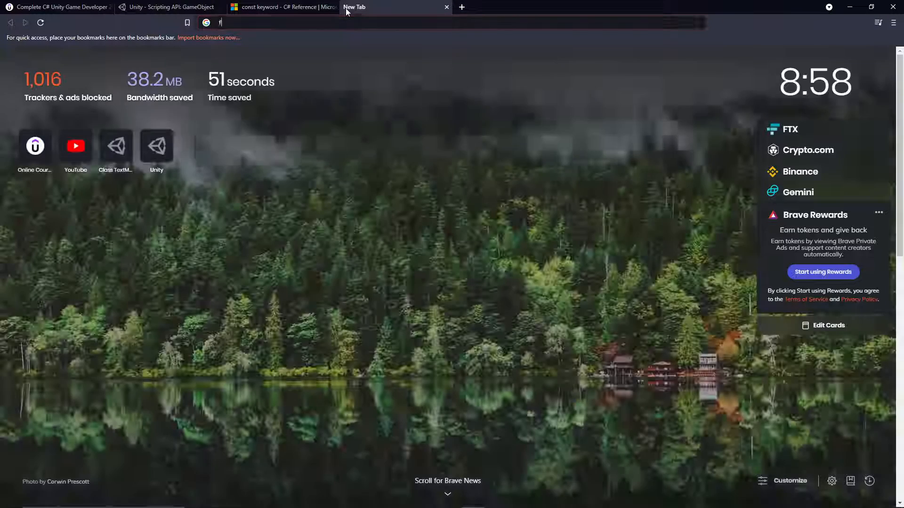
text(final c#)
key(Return)
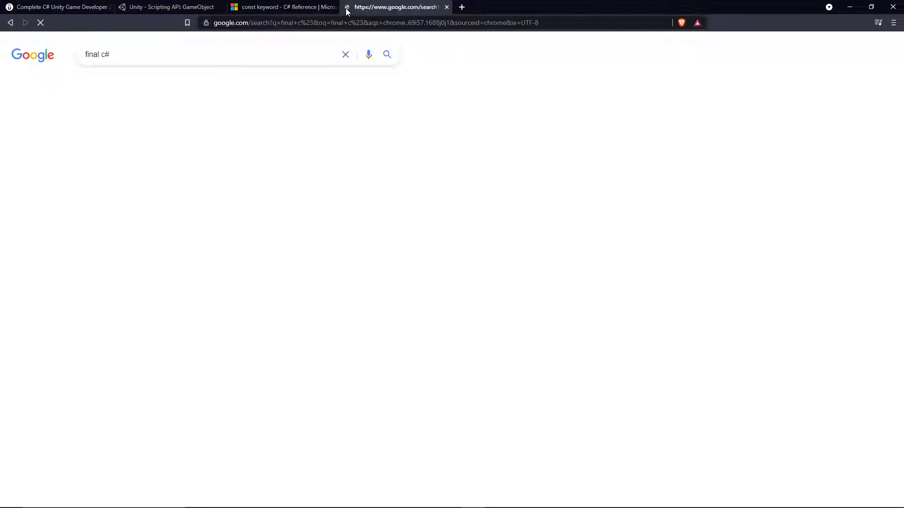
click(271, 141)
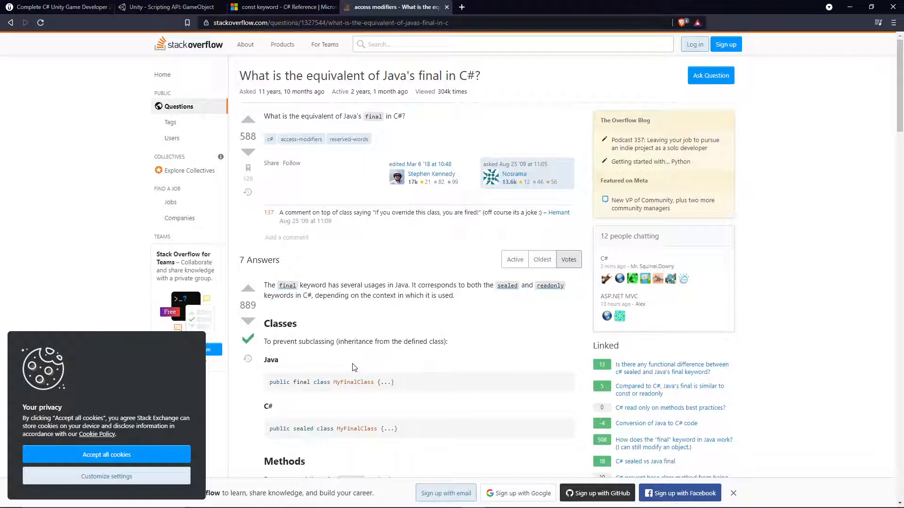
scroll(357, 386, down, 1)
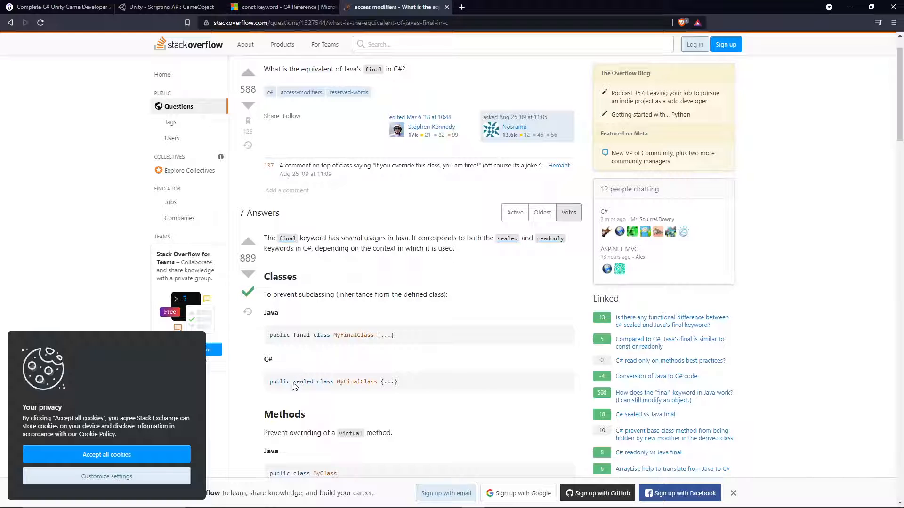
drag(293, 383, 352, 386)
scroll(352, 389, down, 7)
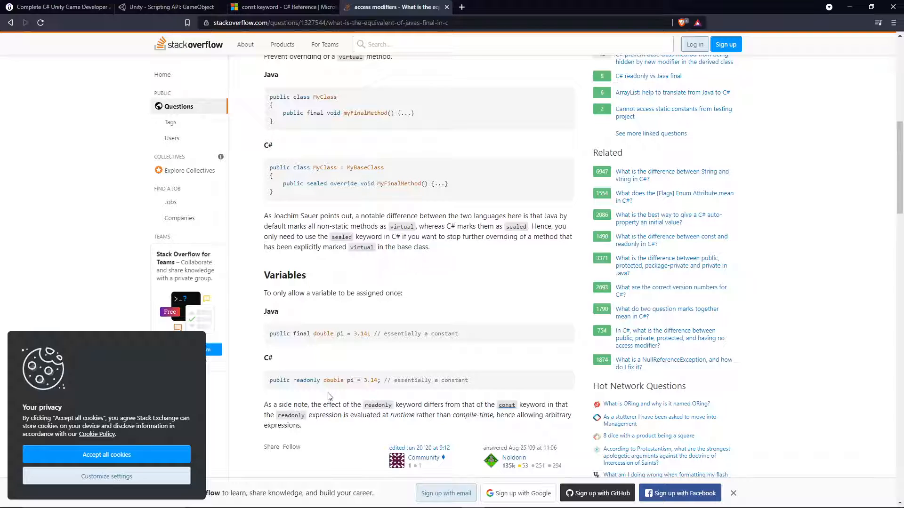
drag(283, 380, 359, 384)
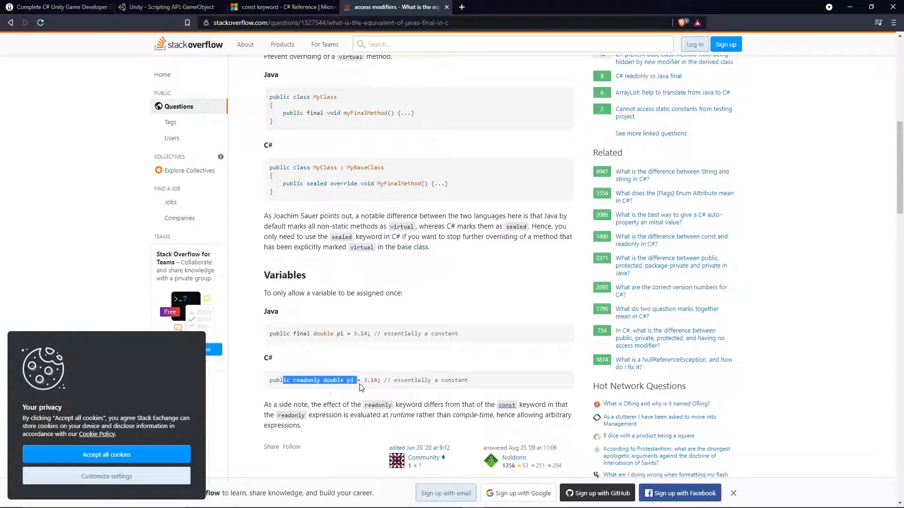
mouse_move(520, 504)
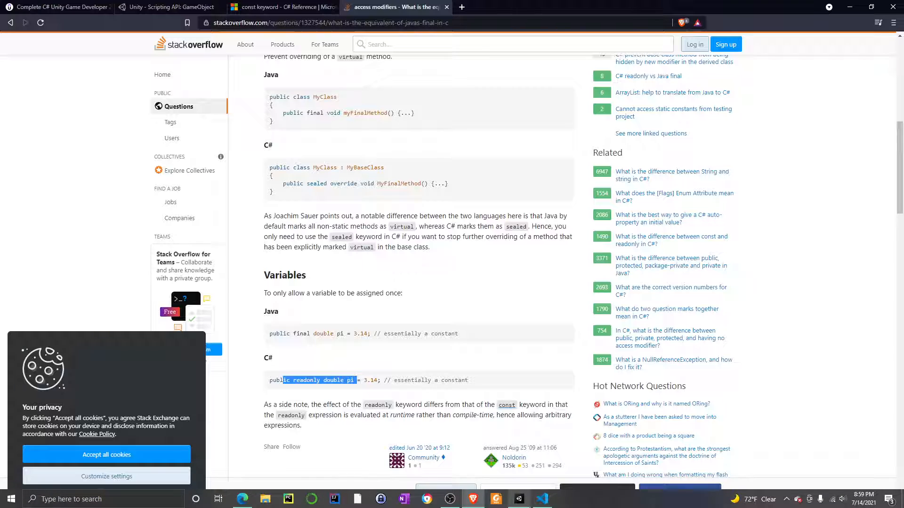
Back in Visual Studio Code, complete the constant declaration as private const string TAG_STRING = "Breakable".
click(542, 499)
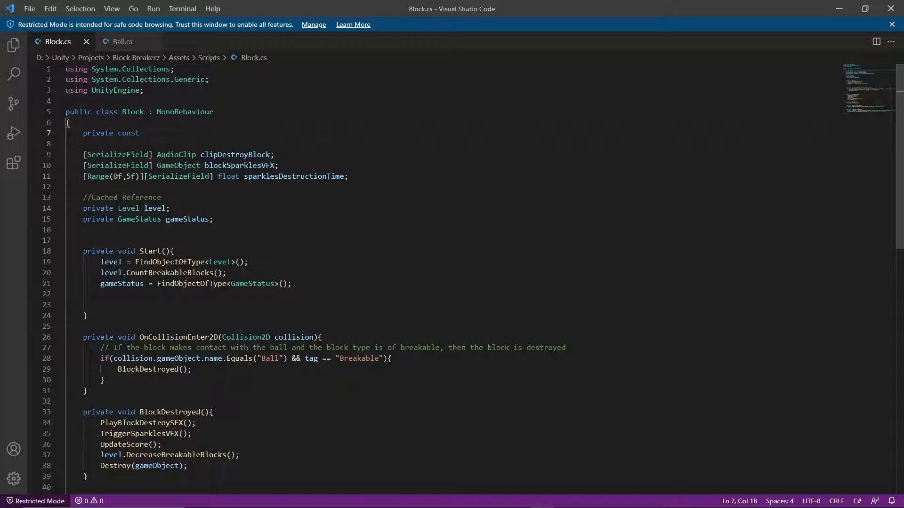
text(string)
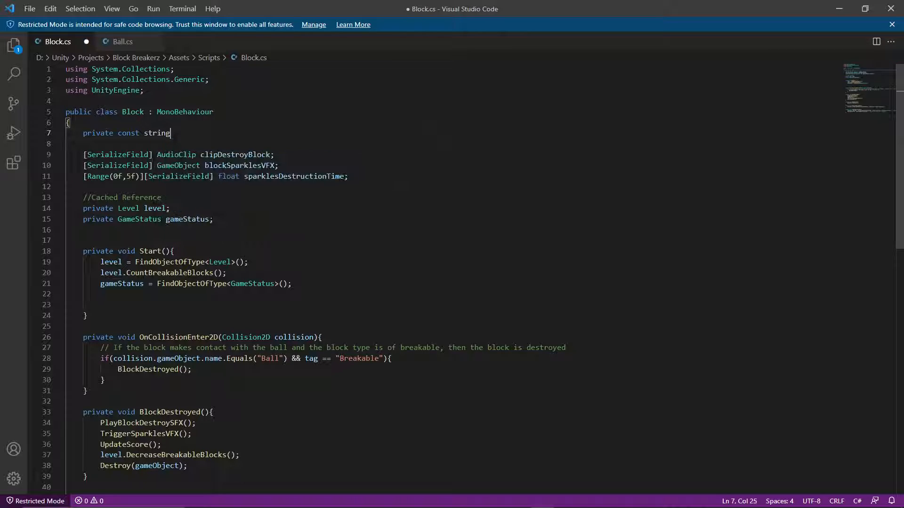
text( =)
key(BackSpace)
key(BackSpace)
key(BackSpace)
text(TAG)
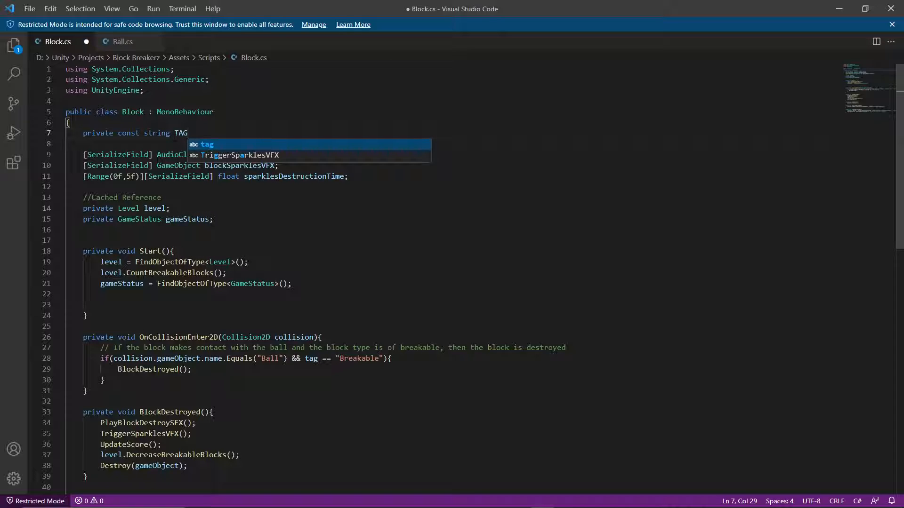
text(_)
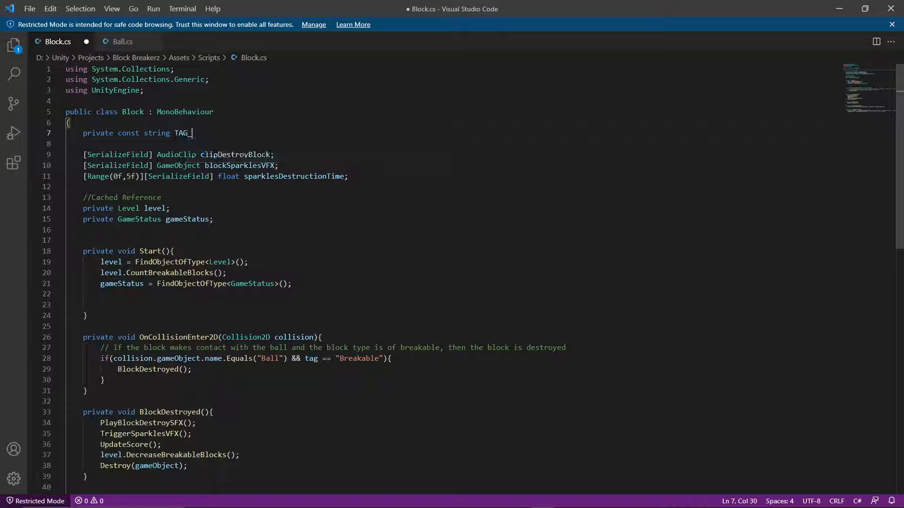
text(TYP)
key(BackSpace)
key(BackSpace)
key(BackSpace)
text(STRING = ")
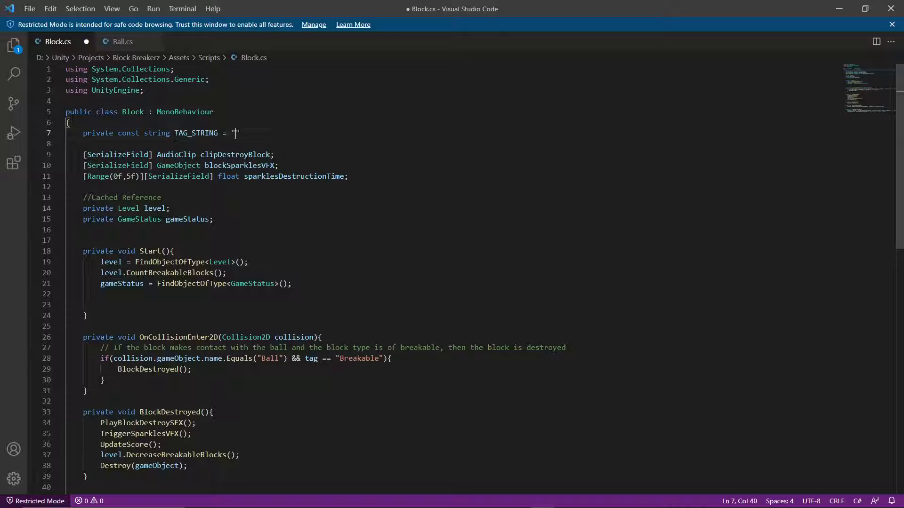
text(Breakable")
Replace the quoted "Breakable" text in the OnCollisionEnter2D condition with the TAG_STRING constant.
double_click(191, 134)
key(ctrl+c)
scroll(191, 134, down, 8)
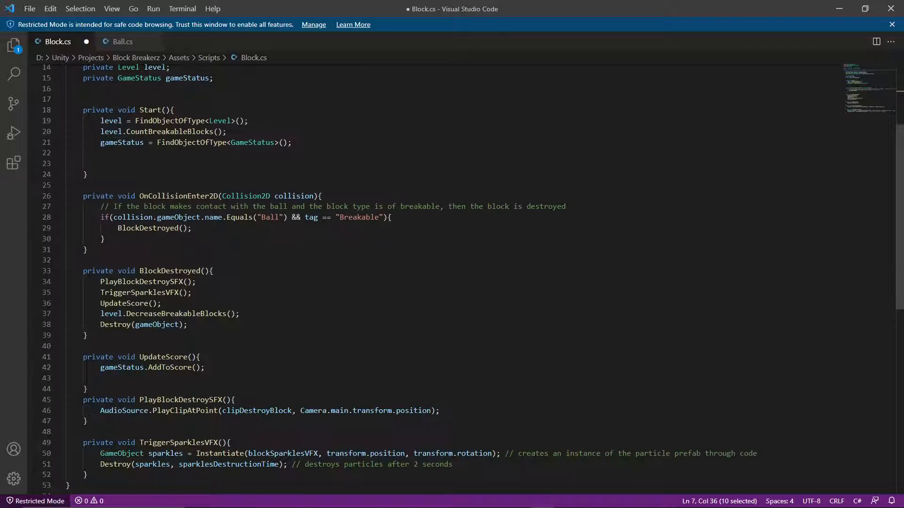
scroll(376, 150, up, 1)
scroll(294, 174, up, 1)
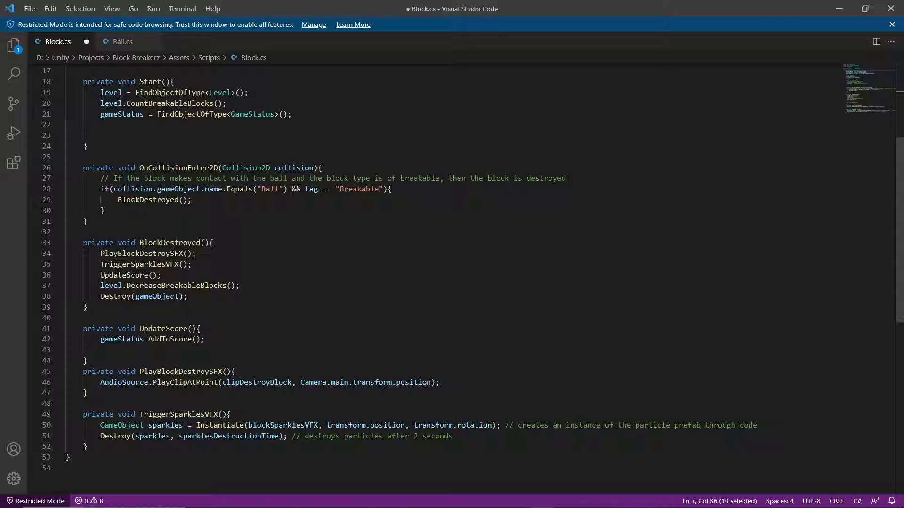
double_click(359, 189)
key(ctrl+v)
key(ctrl+z)
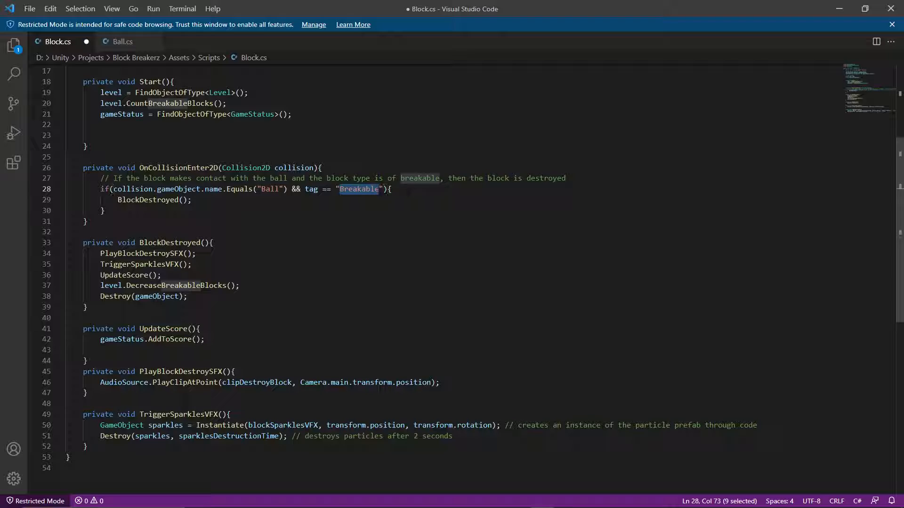
click(384, 189)
drag(383, 189, 335, 189)
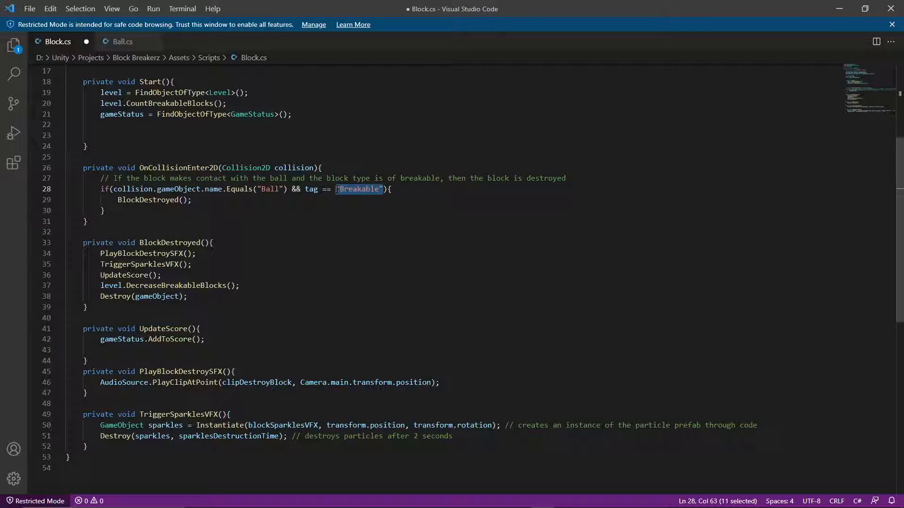
key(ctrl+v)
click(214, 243)
scroll(214, 243, up, 6)
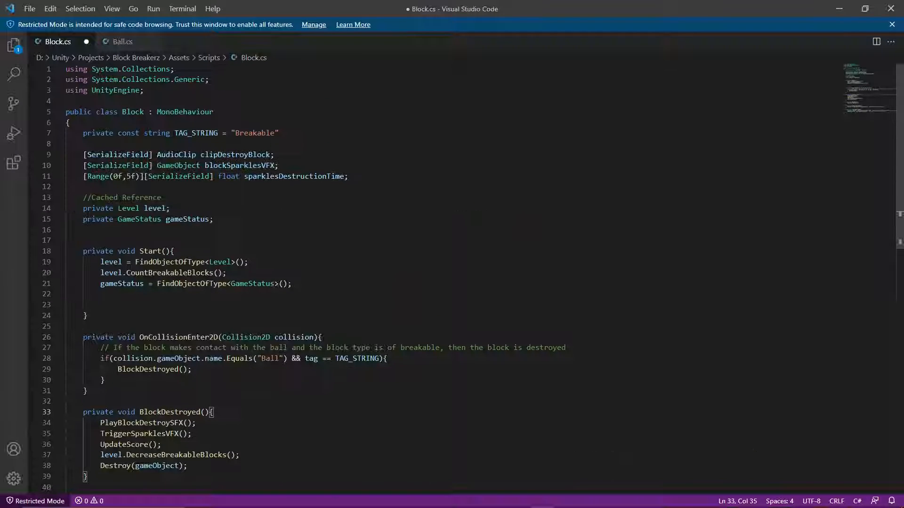
Review the TAG_STRING declaration's name and value and look through the rest of Block.cs.
click(284, 133)
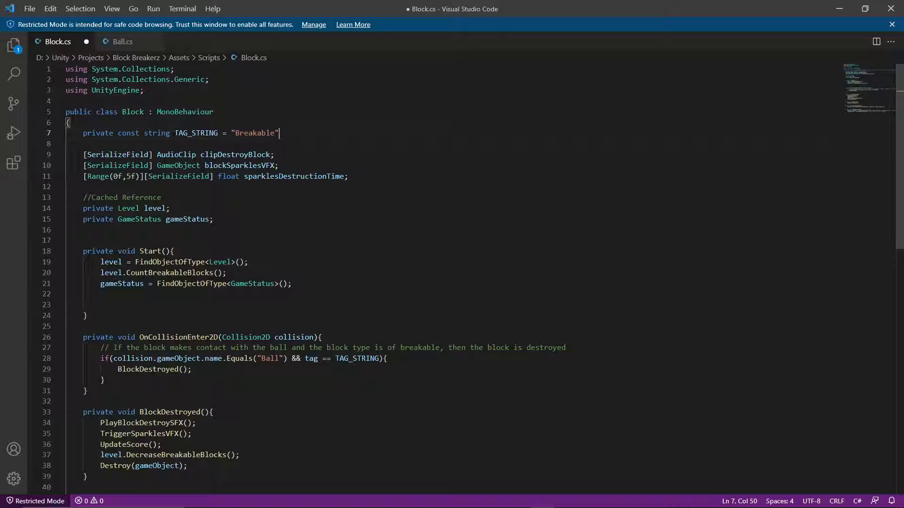
double_click(175, 133)
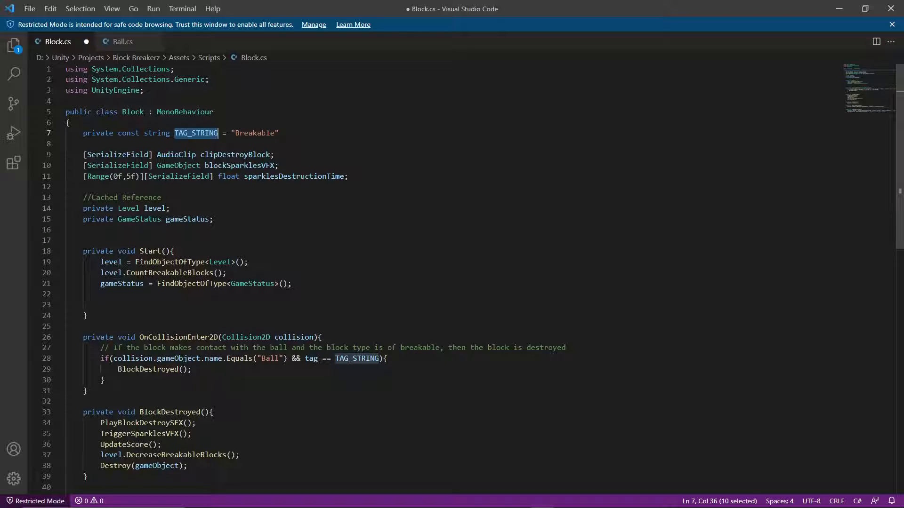
drag(279, 133, 236, 134)
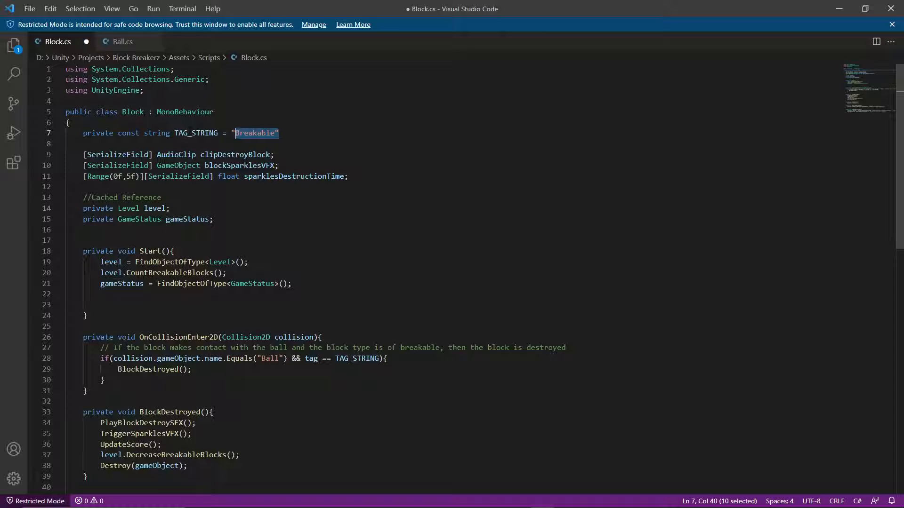
scroll(889, 189, down, 14)
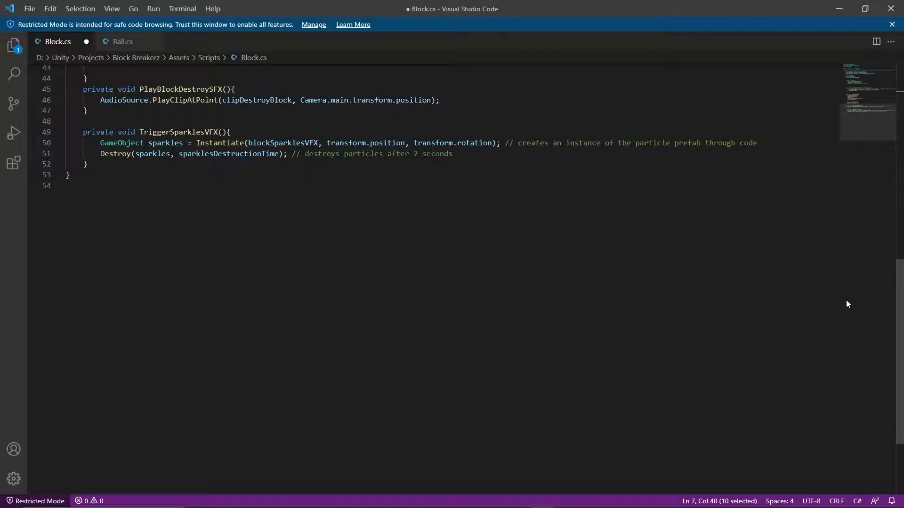
scroll(846, 301, up, 13)
scroll(846, 300, down, 7)
scroll(452, 277, up, 9)
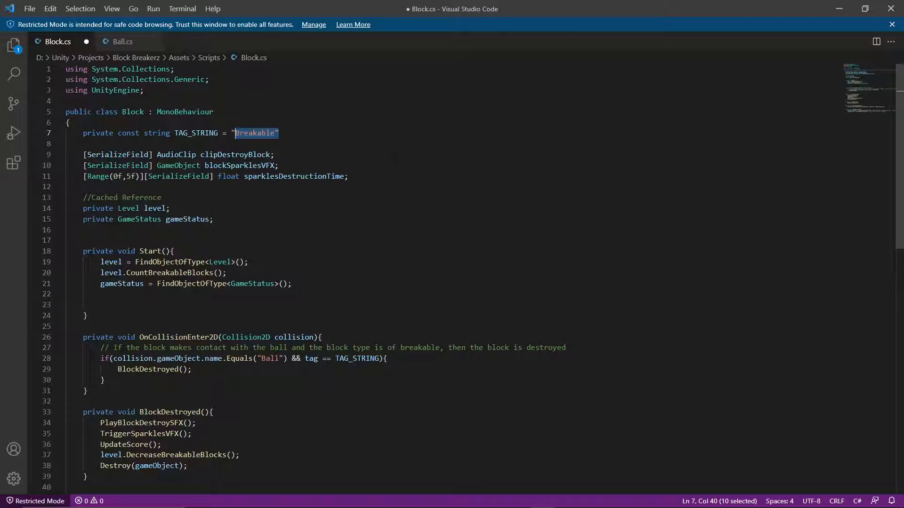
Try replacing the "Breakable" value of TAG_STRING with a different tag word, and undo the edit.
click(252, 133)
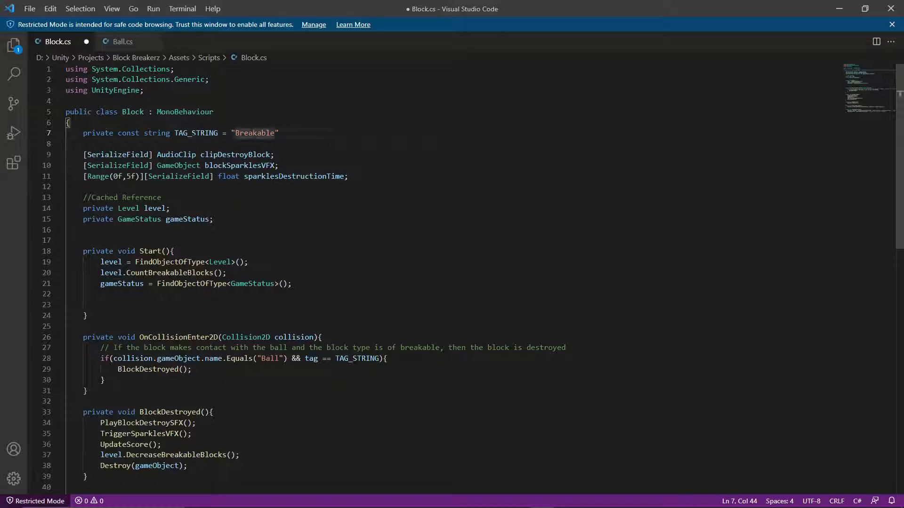
double_click(252, 134)
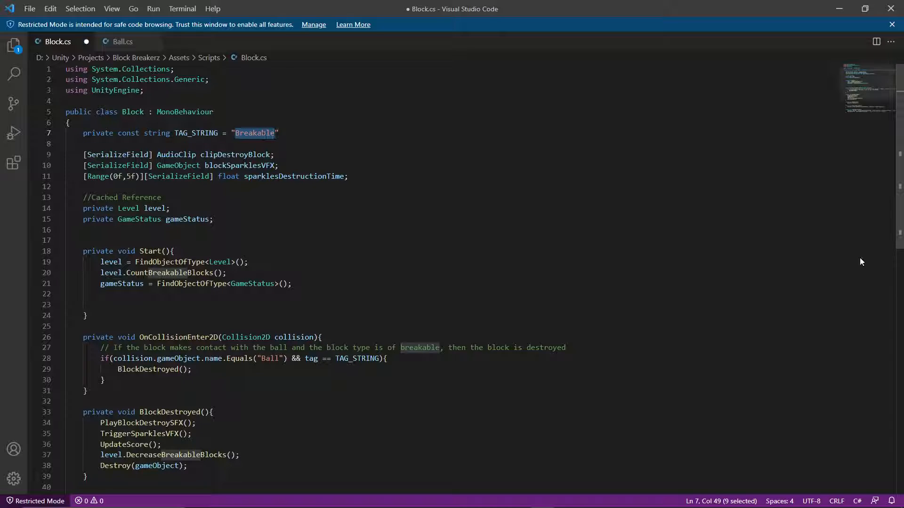
text(Destru)
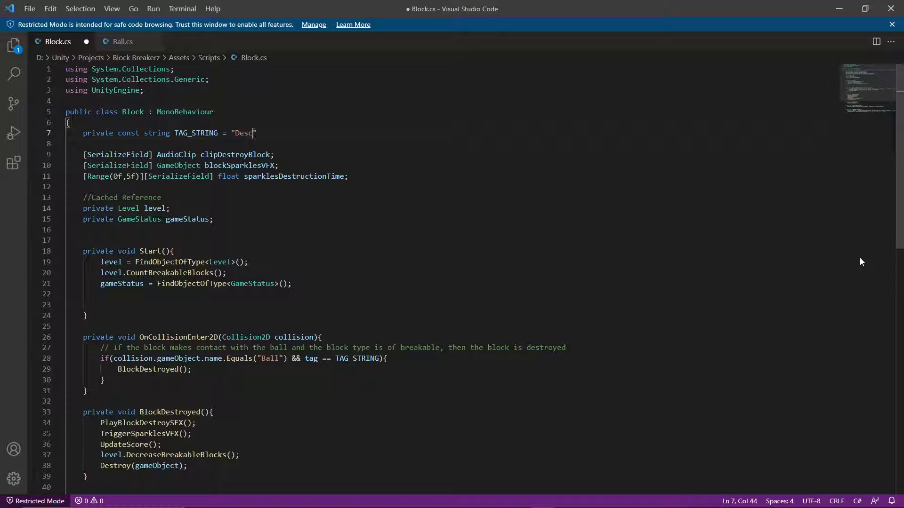
text(ctable)
key(BackSpace)
key(BackSpace)
key(BackSpace)
key(BackSpace)
key(BackSpace)
key(BackSpace)
key(BackSpace)
key(BackSpace)
key(BackSpace)
key(BackSpace)
key(ctrl+z)
key(ctrl+z)
key(ctrl+z)
key(ctrl+z)
key(ctrl+z)
key(ctrl+z)
key(ctrl+z)
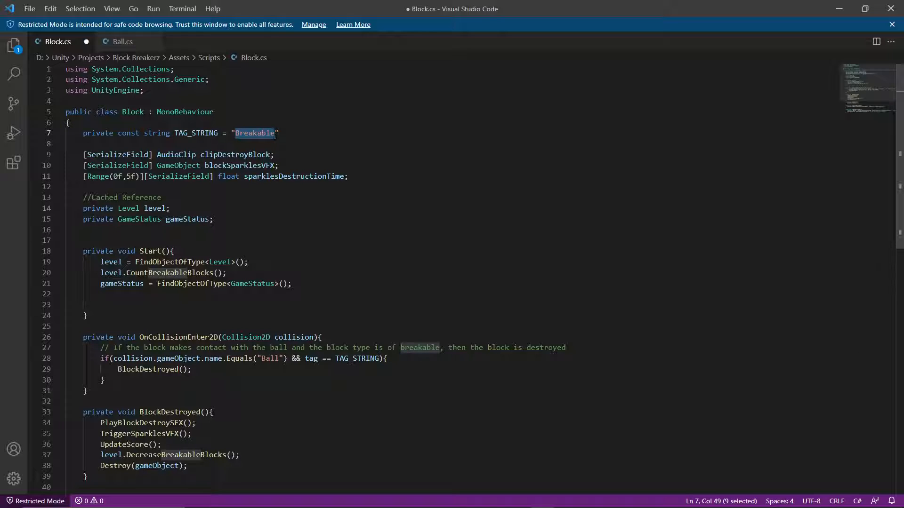
Check the remaining methods in Block.cs and return to the Stack Overflow page in the browser.
click(293, 283)
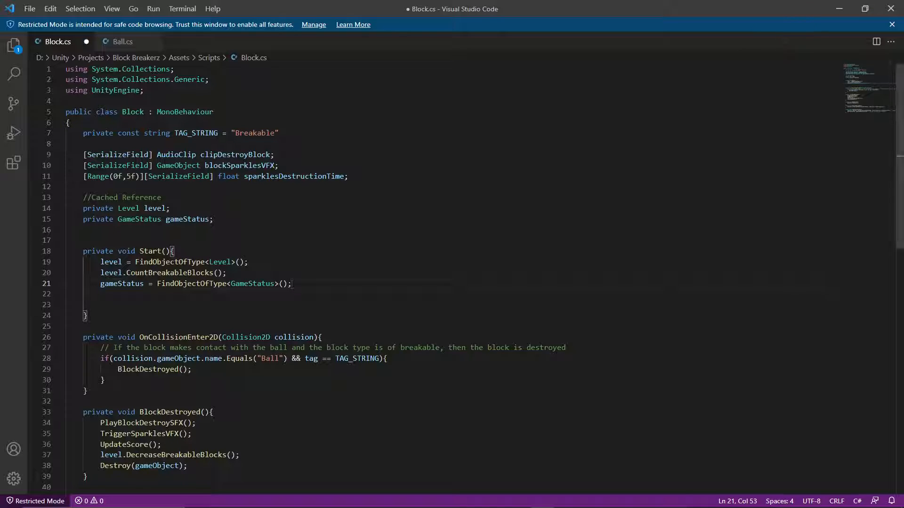
scroll(293, 283, down, 6)
scroll(293, 284, up, 3)
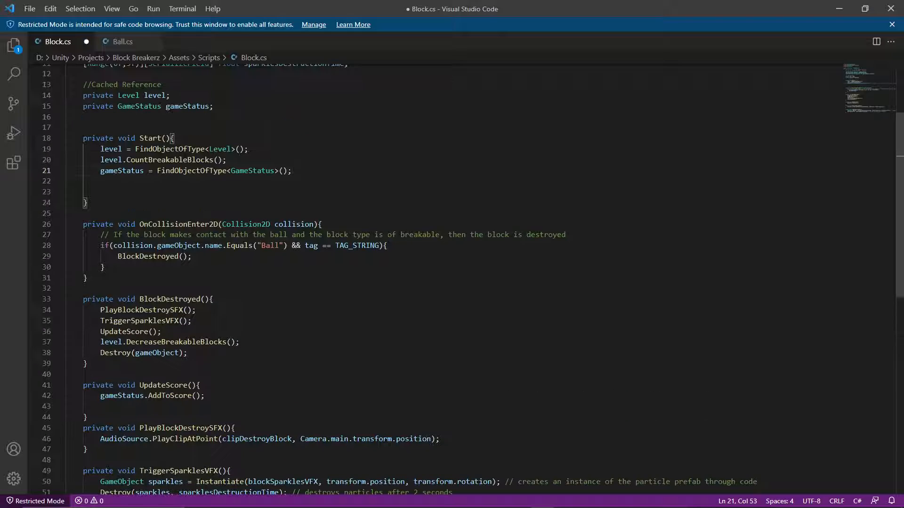
click(841, 9)
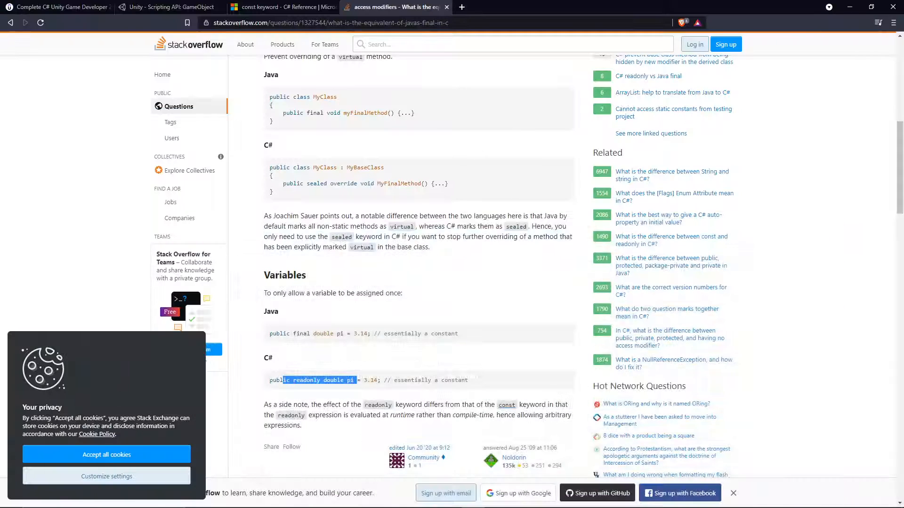
Switch to Unity and try to run Level 2 in play mode.
mouse_move(478, 500)
click(519, 499)
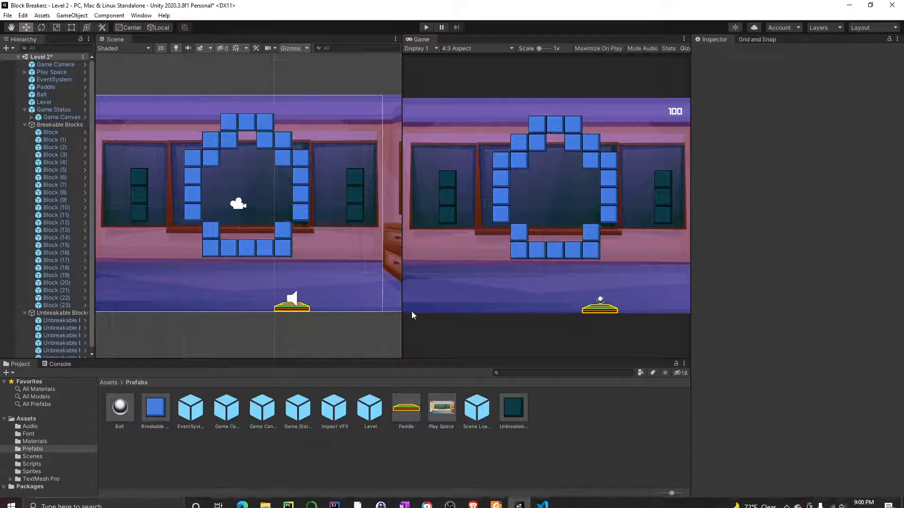
click(425, 27)
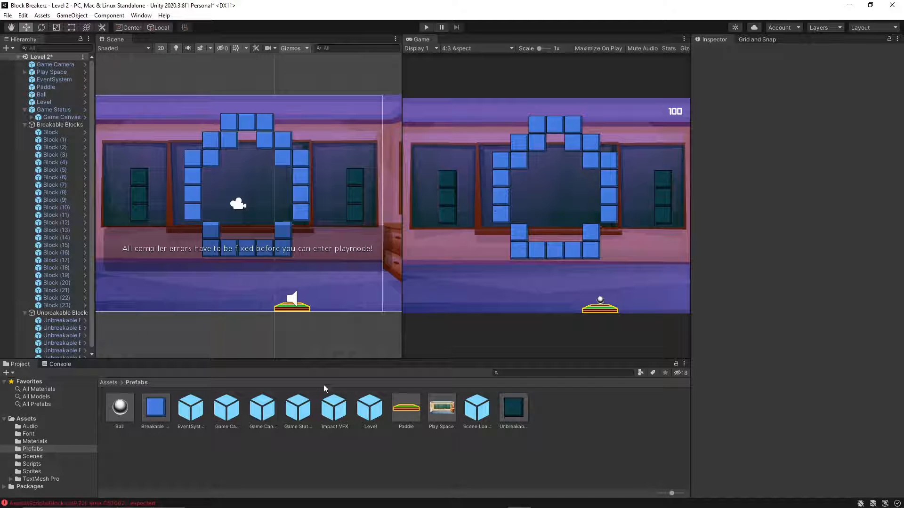
In Visual Studio Code, add a semicolon after the TAG_STRING declaration in Block.cs, save the file and return to Unity.
click(542, 499)
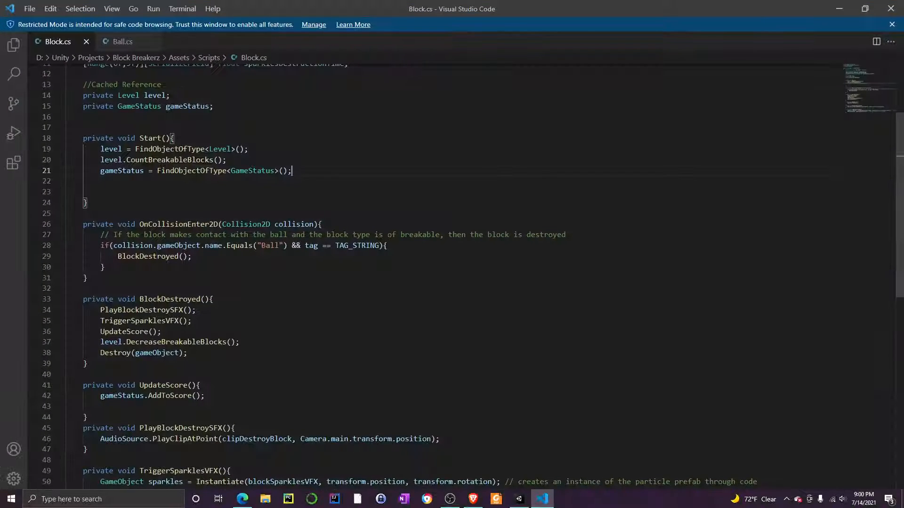
scroll(452, 278, up, 1)
scroll(267, 185, up, 1)
scroll(87, 418, down, 3)
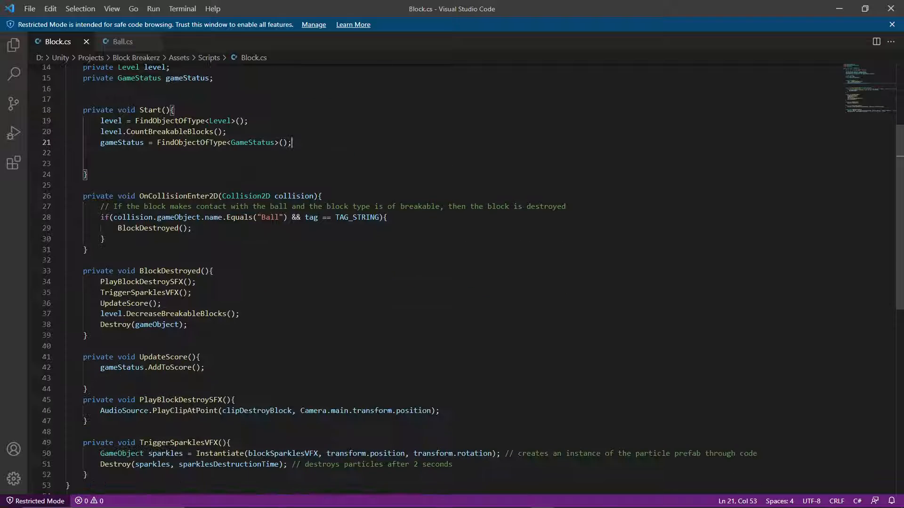
scroll(235, 114, up, 5)
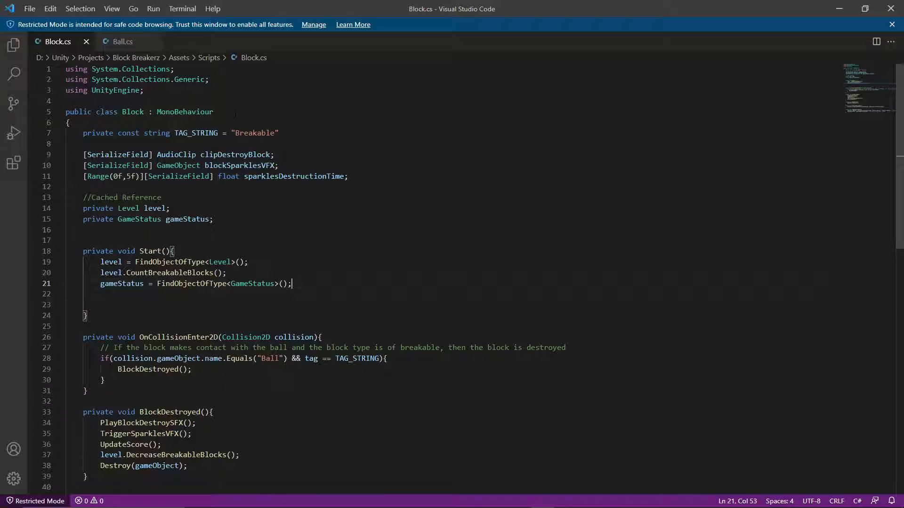
click(287, 133)
text(;)
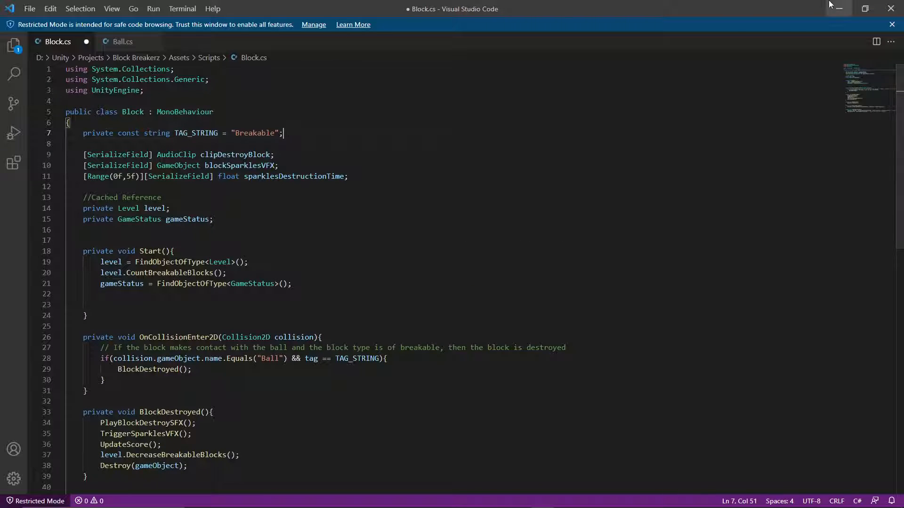
click(832, 6)
mouse_move(520, 506)
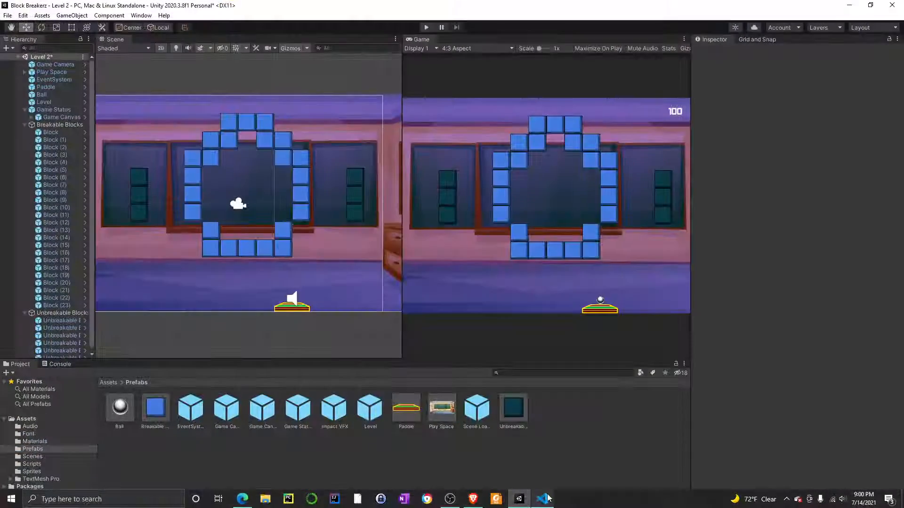
click(547, 499)
click(545, 500)
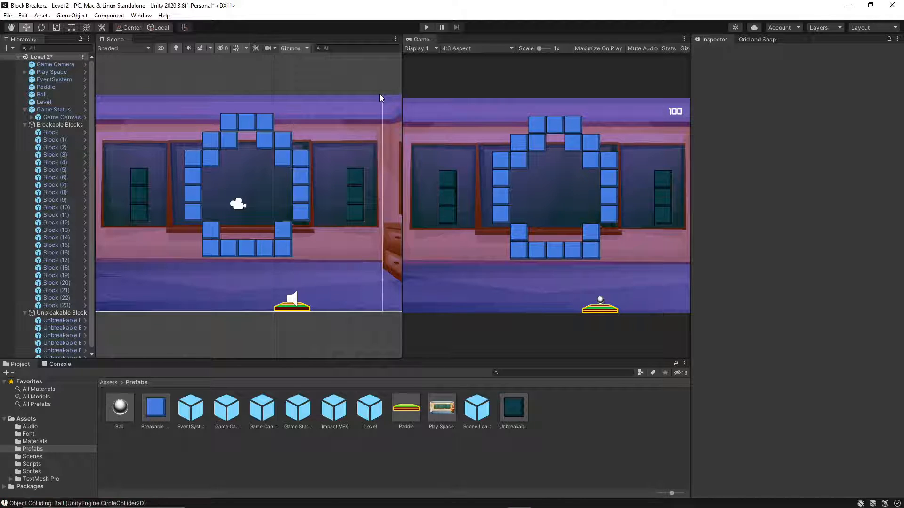
Run Level 2, launch the ball to test it against the breakable and unbreakable blocks, and stop the game.
click(424, 28)
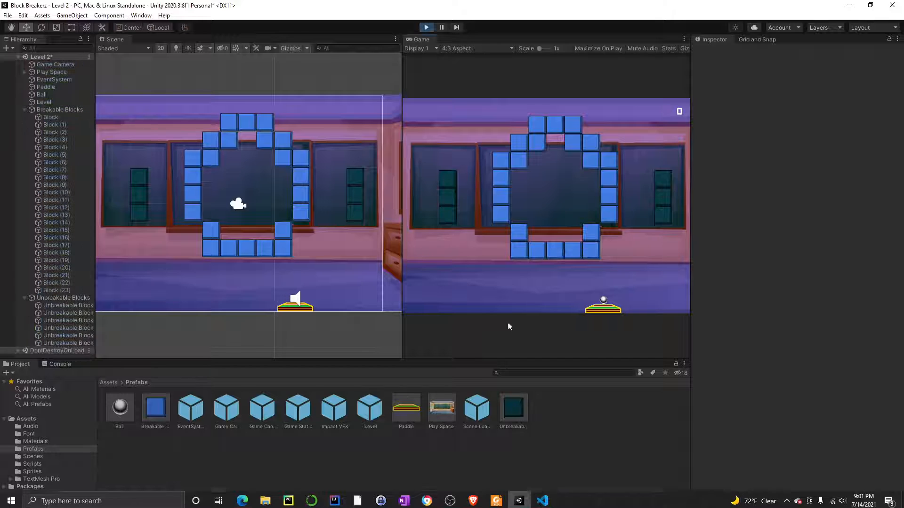
click(563, 240)
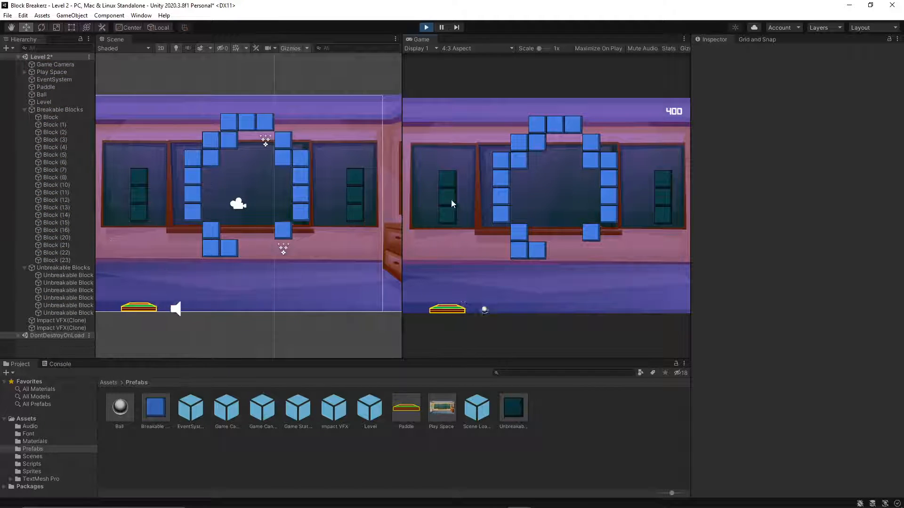
click(532, 218)
click(532, 215)
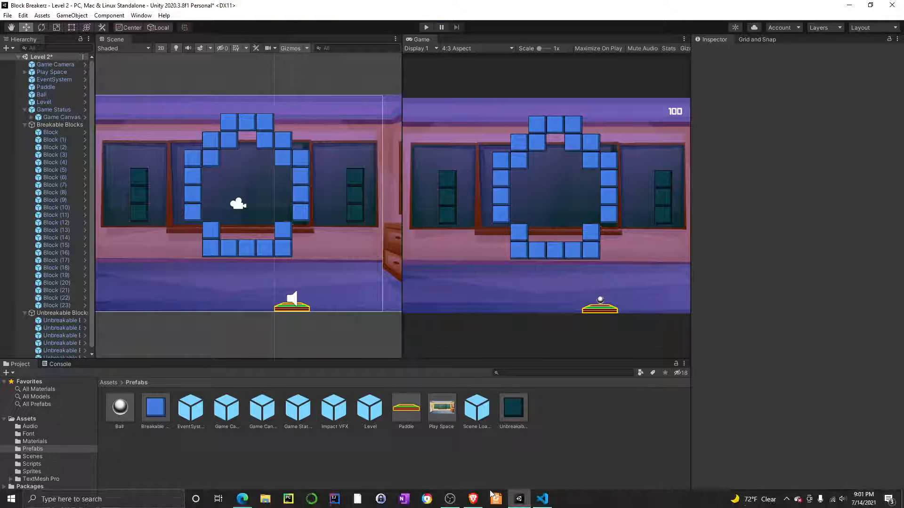
Switch to the browser and close the const keyword reference and the Stack Overflow access modifiers page.
click(473, 499)
click(288, 7)
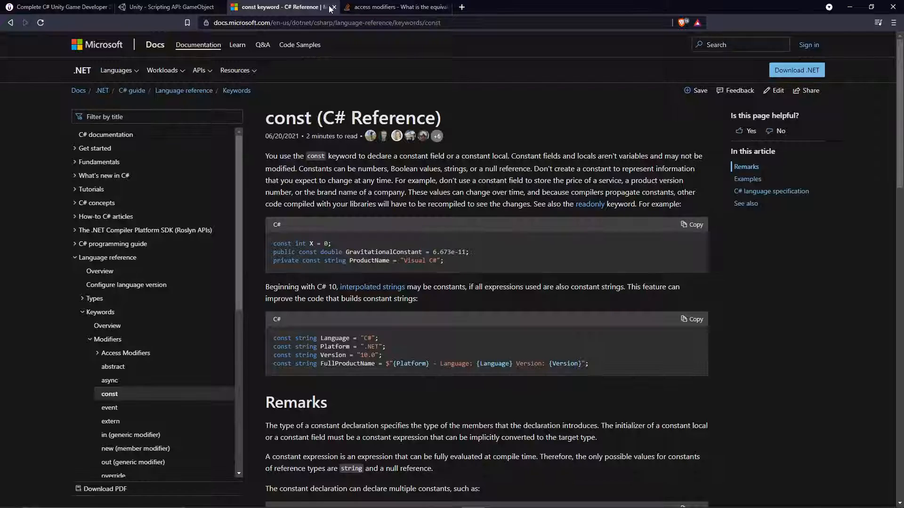
click(334, 7)
click(333, 7)
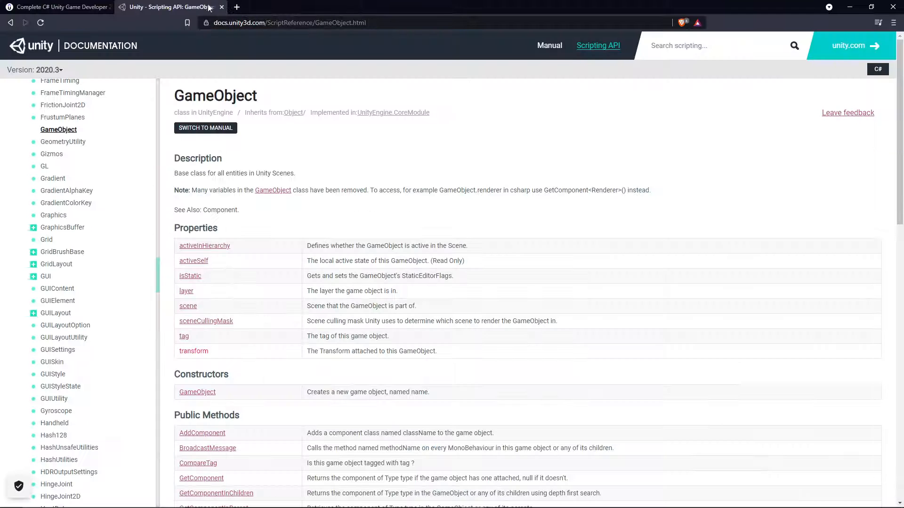
Resume the "Using Tags In Unity" lecture on the Udemy course page and watch the next part.
click(86, 10)
click(456, 268)
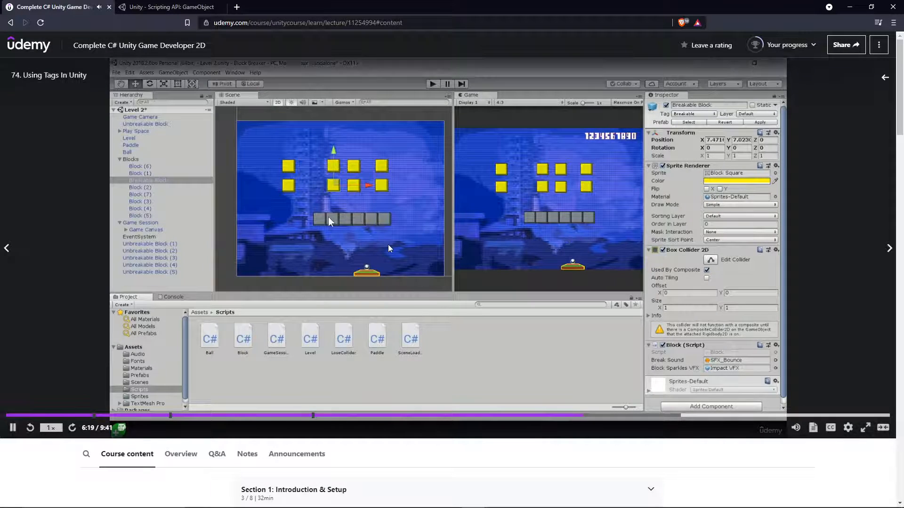
mouse_move(470, 505)
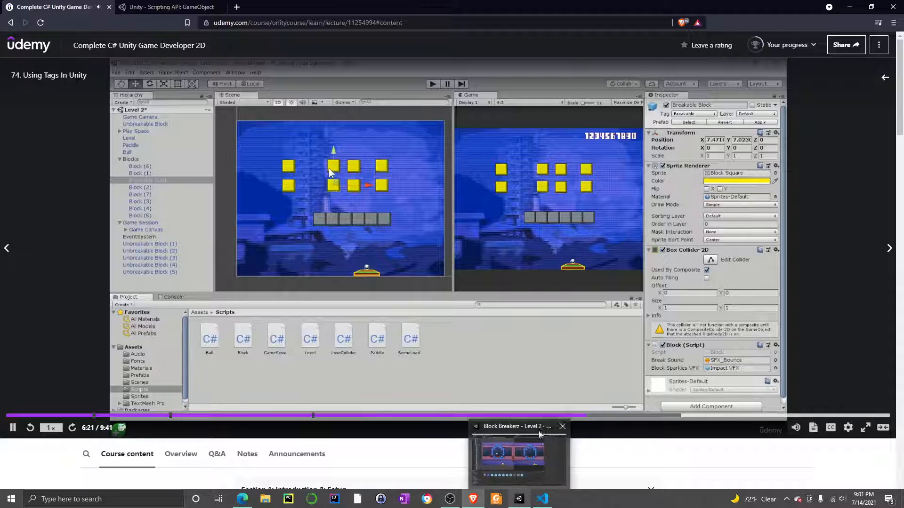
In Start() of Block.cs, add if(tag == "Breakable") above level.CountBreakableBlocks() and indent that call beneath it.
click(542, 498)
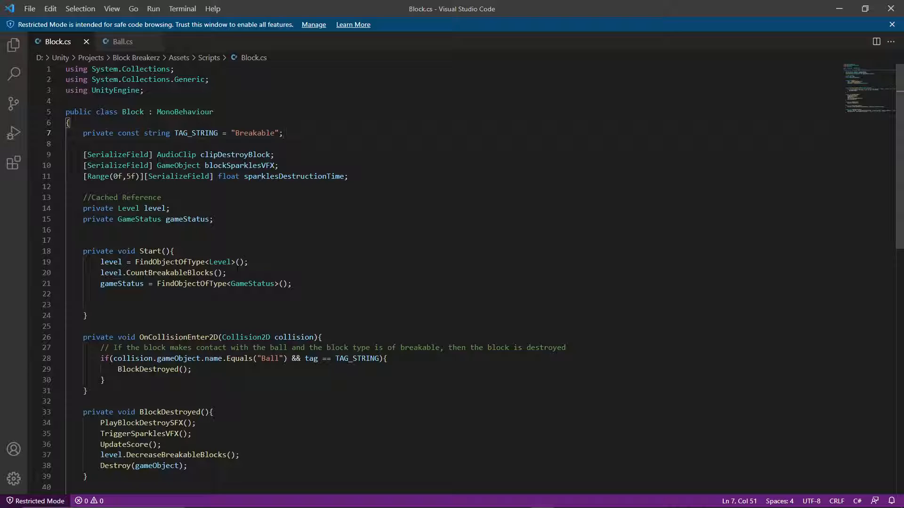
click(248, 262)
key(Return)
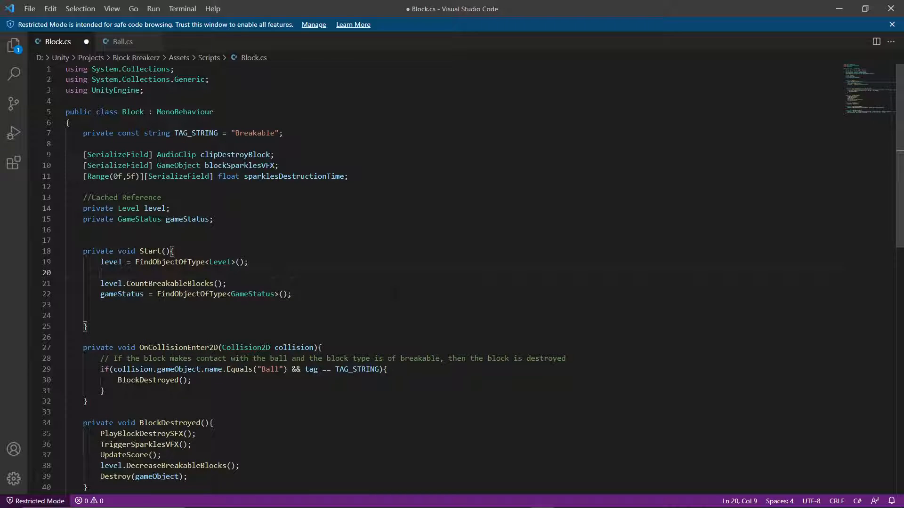
text(if()
text(tag)
text( ==)
text( "Breakable)
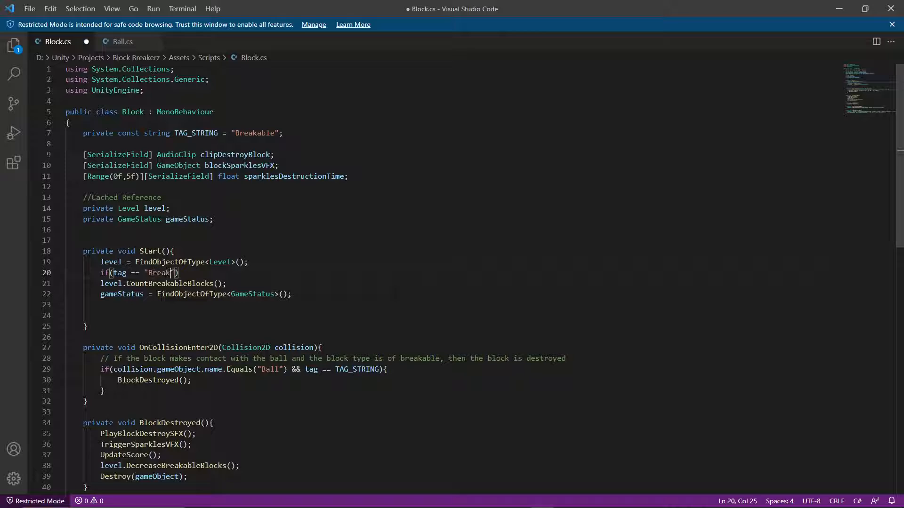
text(")
click(101, 283)
key(Tab)
click(196, 273)
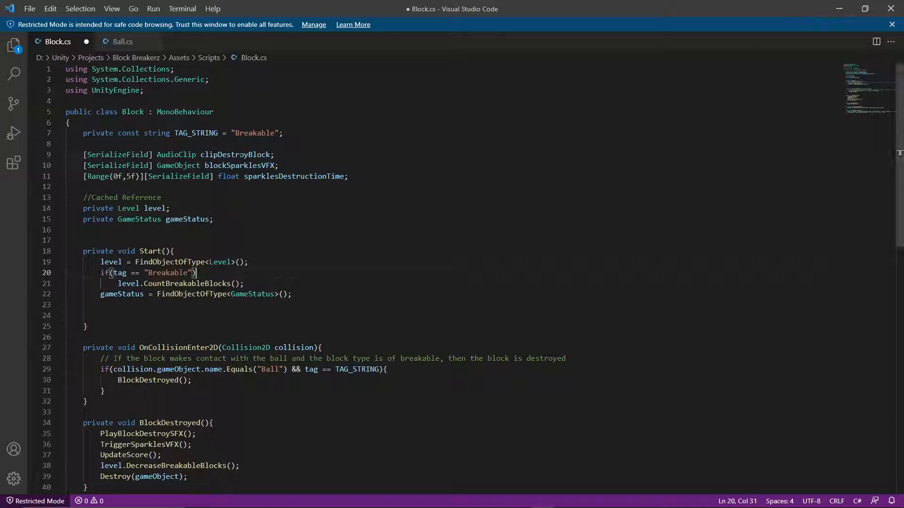
Watch the lecture's part on extracting the block counting into its own method, and return to Block.cs in Visual Studio Code.
click(472, 499)
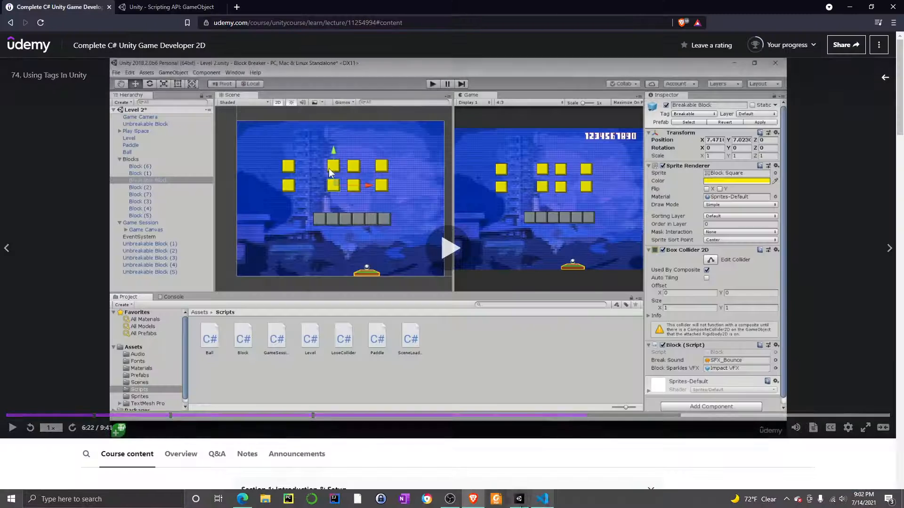
click(520, 505)
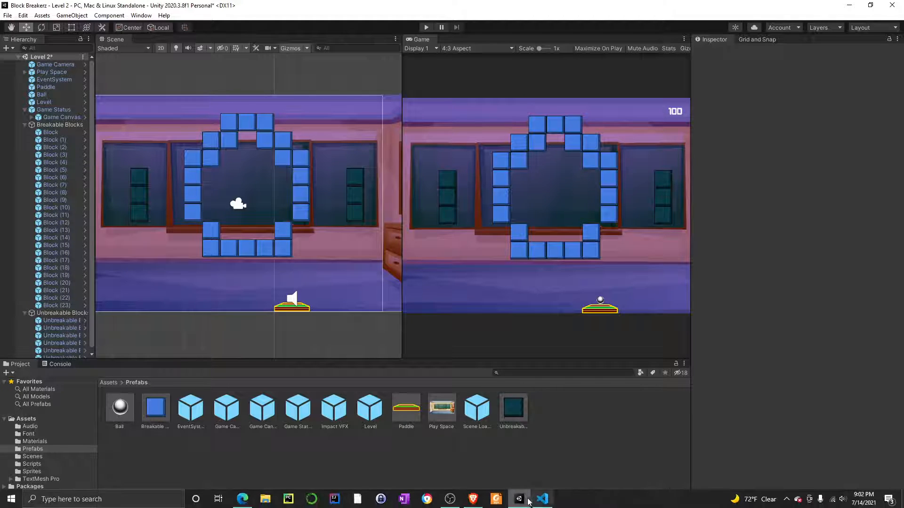
click(473, 503)
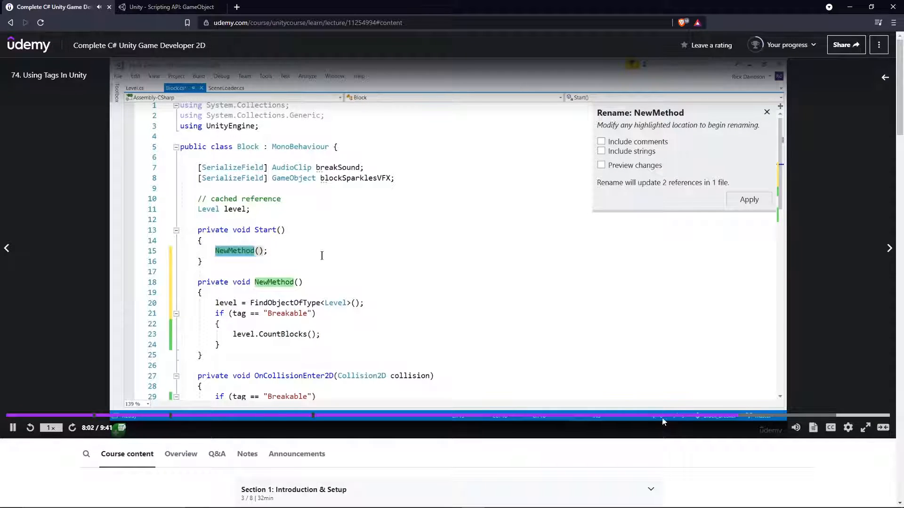
click(463, 320)
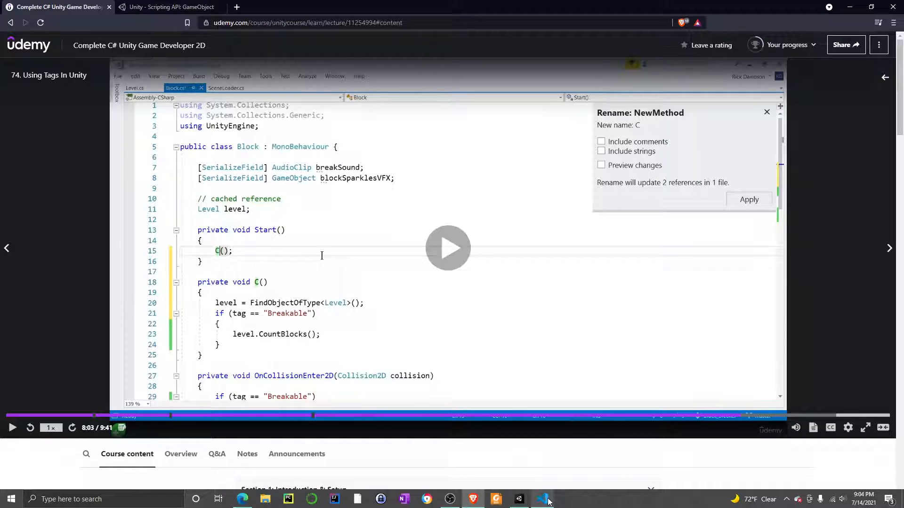
click(543, 500)
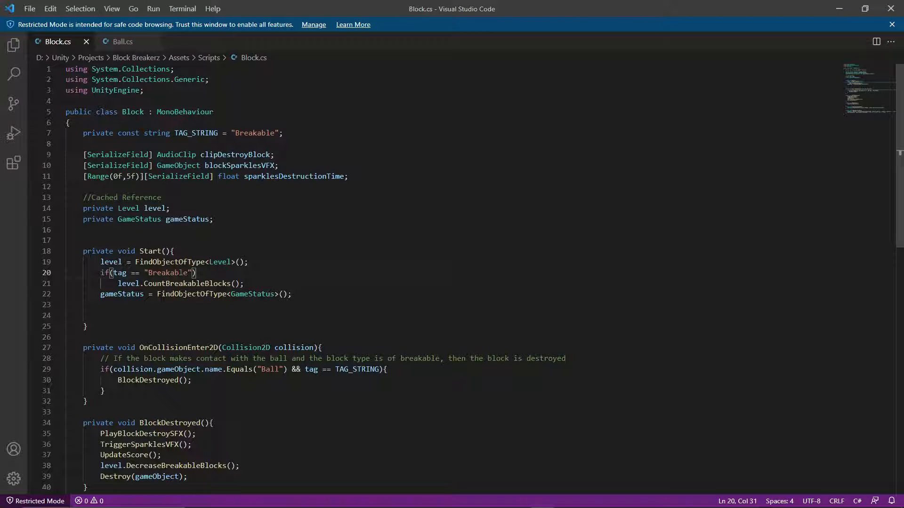
drag(292, 294, 88, 295)
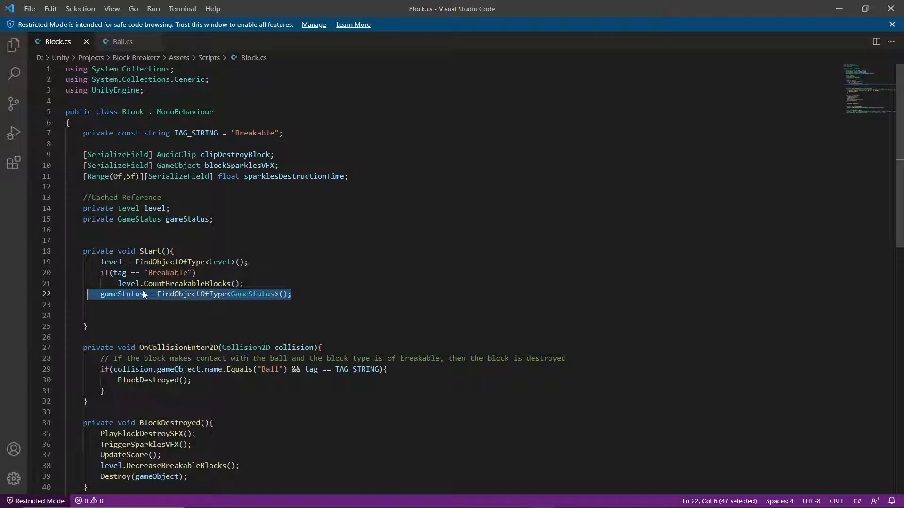
drag(143, 293, 126, 301)
key(ctrl+z)
click(185, 294)
drag(151, 294, 101, 305)
Cut the level lookup and the "Breakable" check with its count call out of Start(), and remove the spare blank lines at its end.
drag(244, 283, 61, 264)
key(ctrl+x)
click(104, 303)
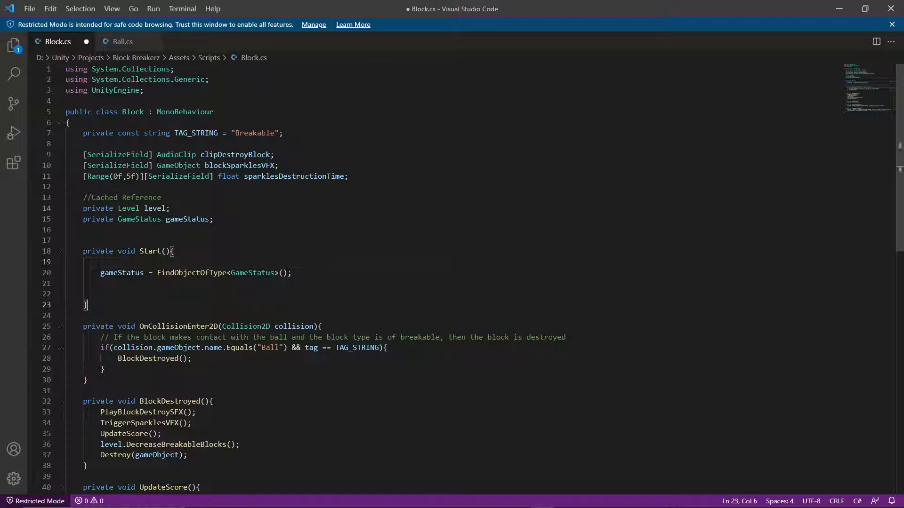
click(104, 297)
key(BackSpace)
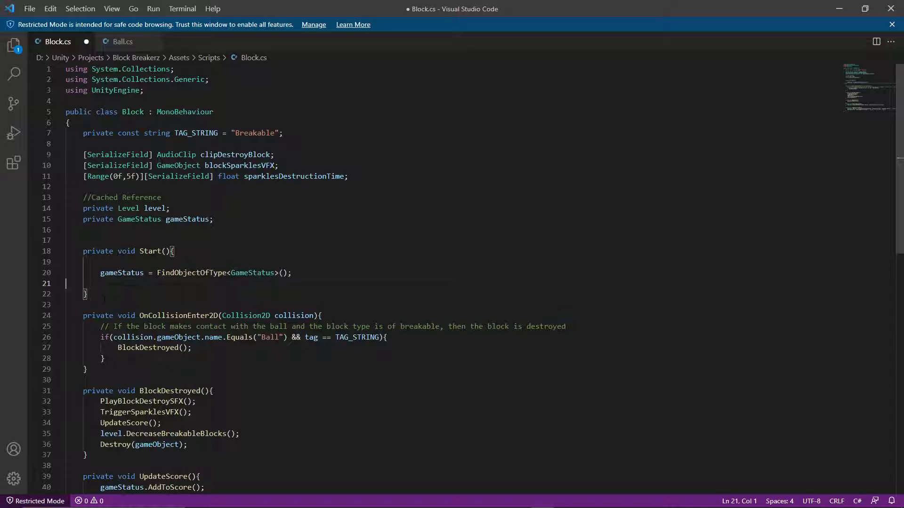
key(BackSpace)
Declare an empty private void CountBlocks() method between Start() and OnCollisionEnter2D.
key(Down)
key(Return)
key(Return)
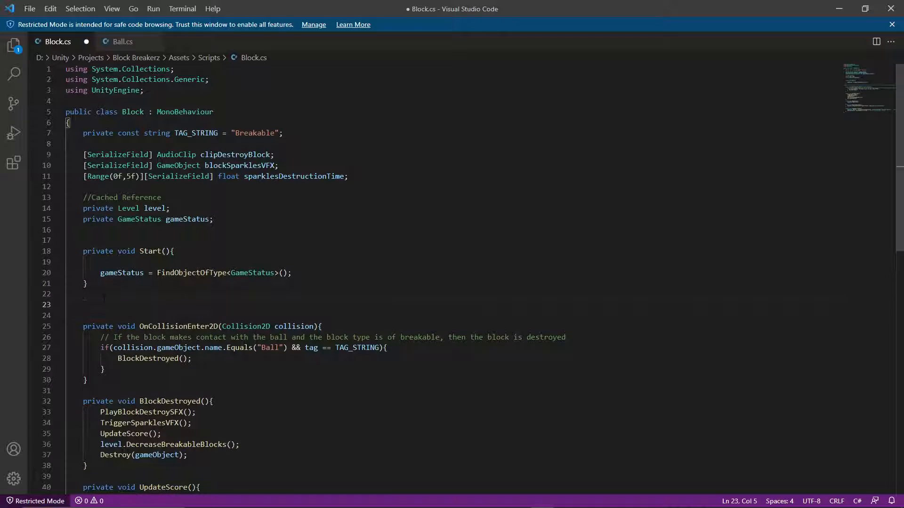
text(private void)
text(Count)
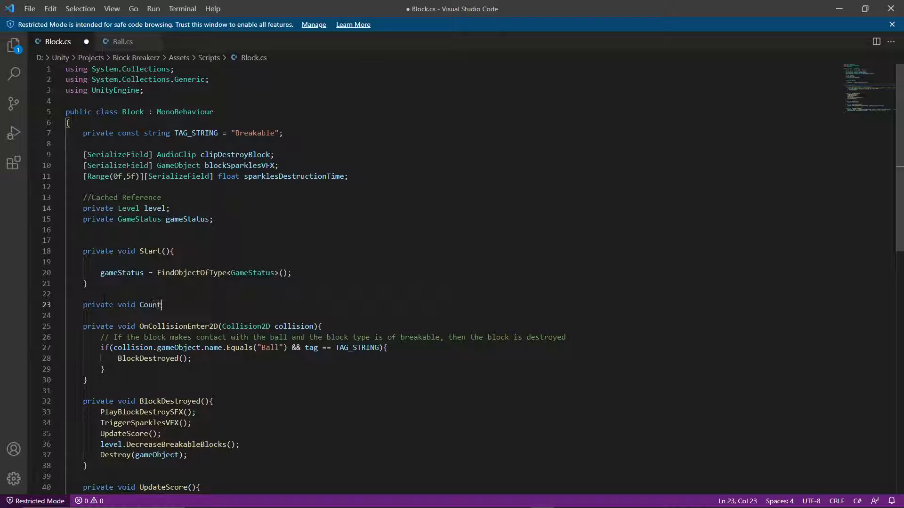
text(Blocks(){)
key(Return)
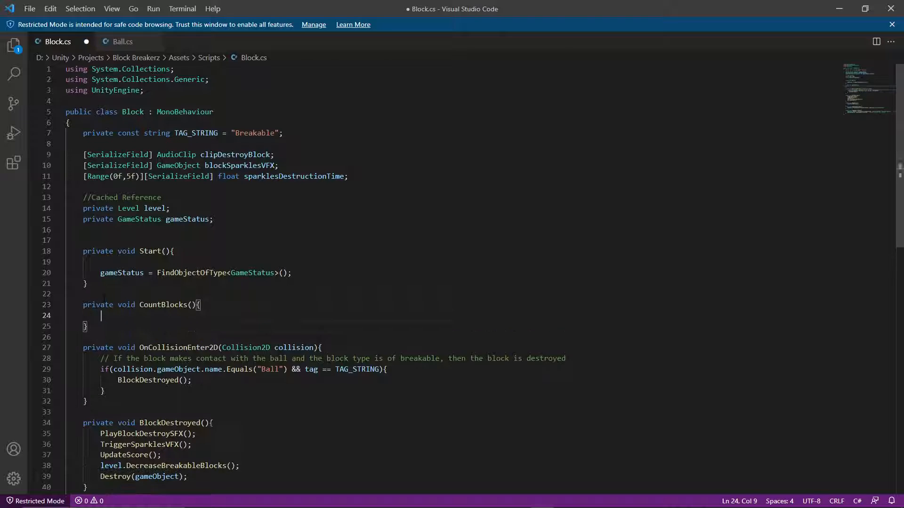
Paste the cut level lookup and tag check into CountBlocks() and align the first line's indentation with the rest.
key(ctrl+v)
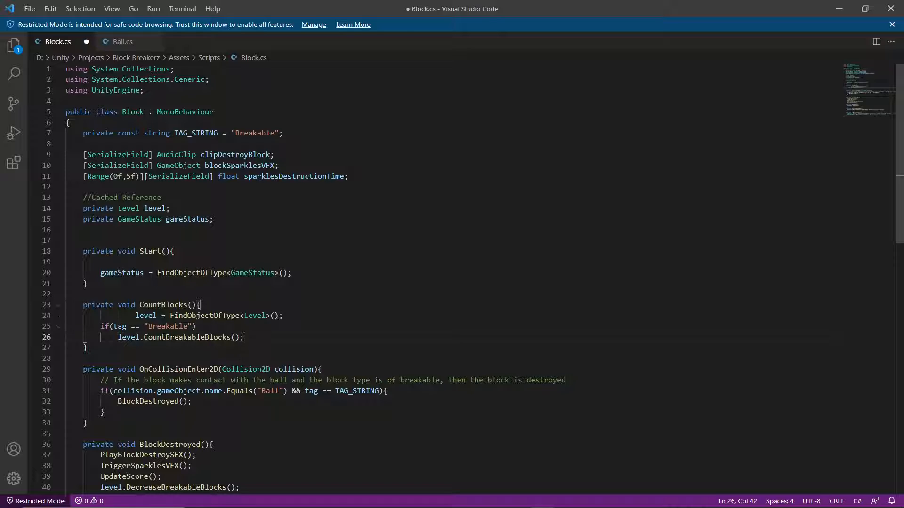
click(137, 316)
key(BackSpace)
key(BackSpace)
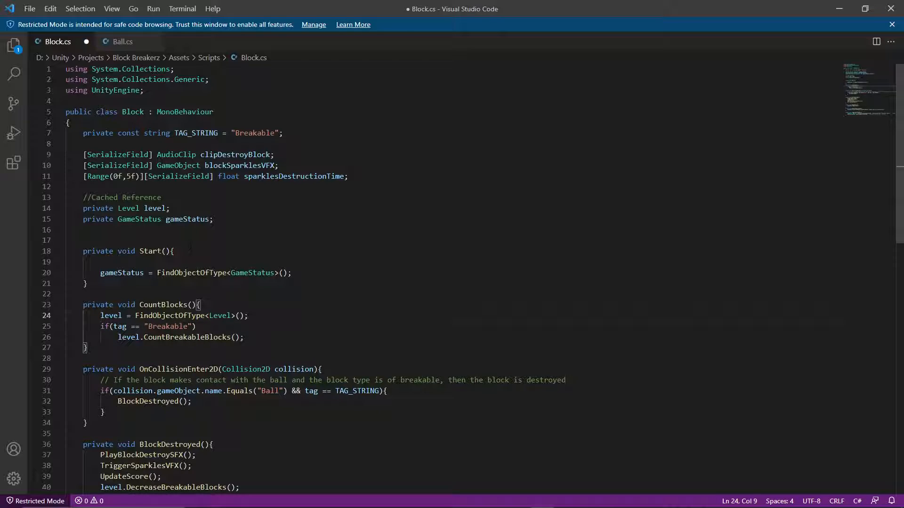
Call CountBlocks(); on the empty first line of Start(), above the gameStatus assignment.
click(157, 252)
click(156, 261)
key(Tab)
key(Tab)
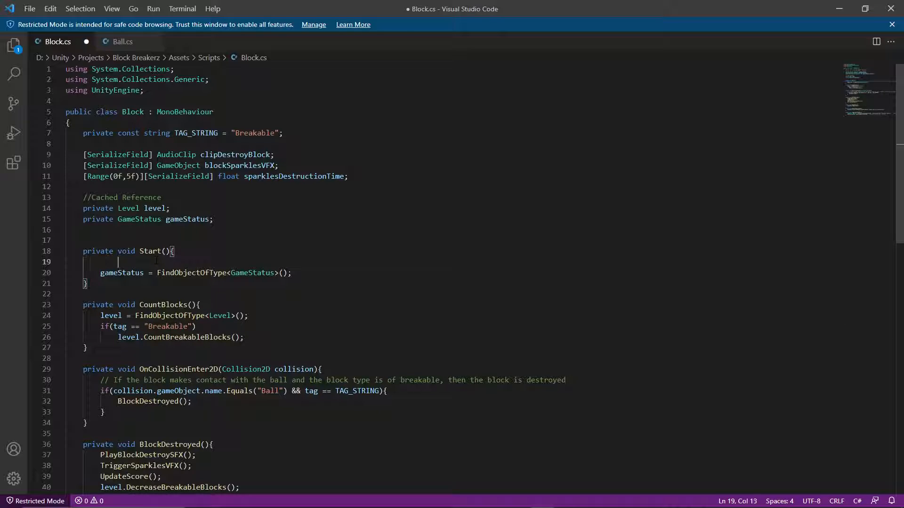
key(BackSpace)
text(Coiu)
text(untBlocks)
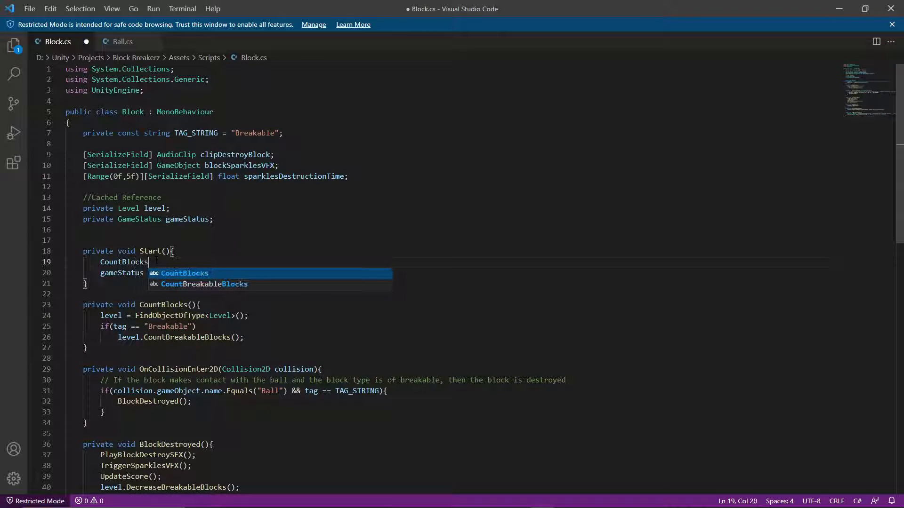
text(();)
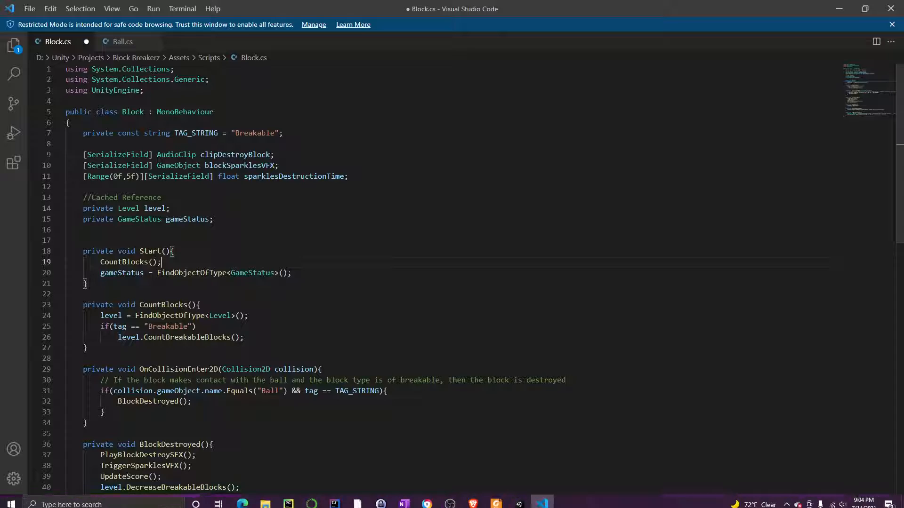
Switch to the Udemy lecture to watch how the extracted counting method is named, pause it, and return to Visual Studio Code.
click(473, 499)
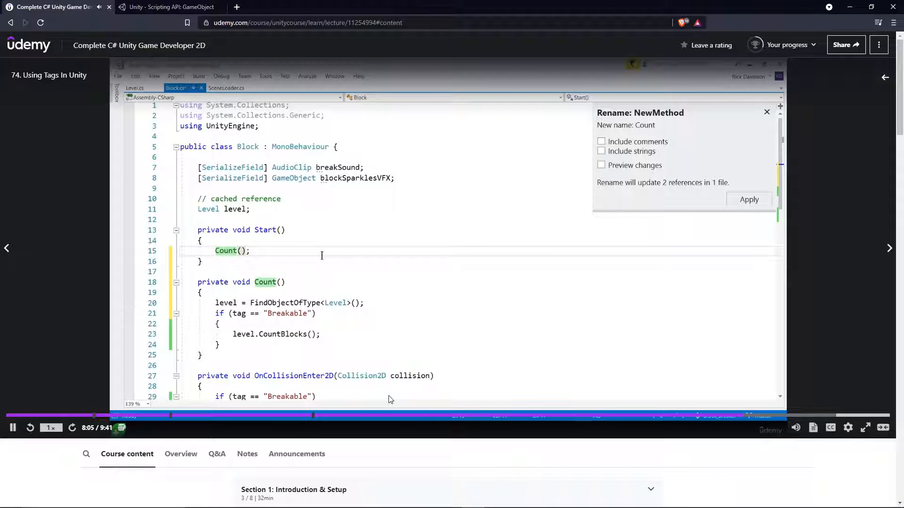
mouse_move(542, 500)
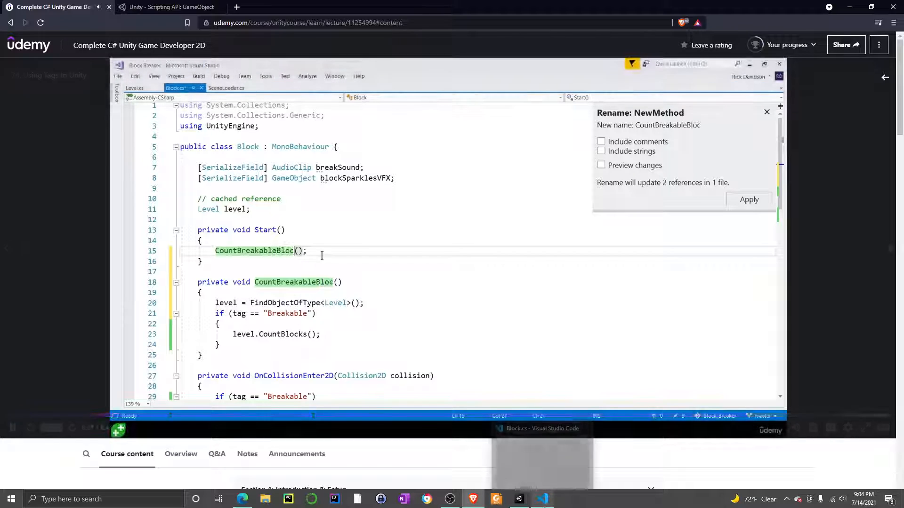
click(328, 273)
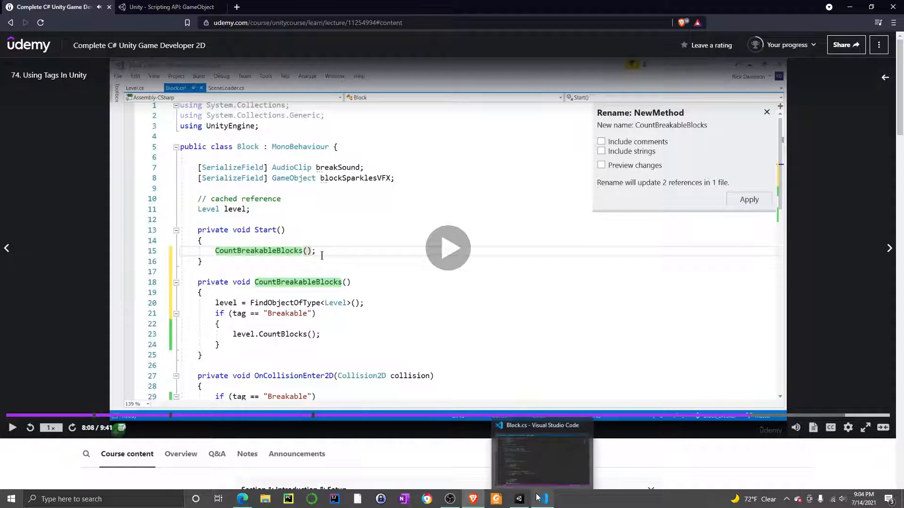
click(537, 497)
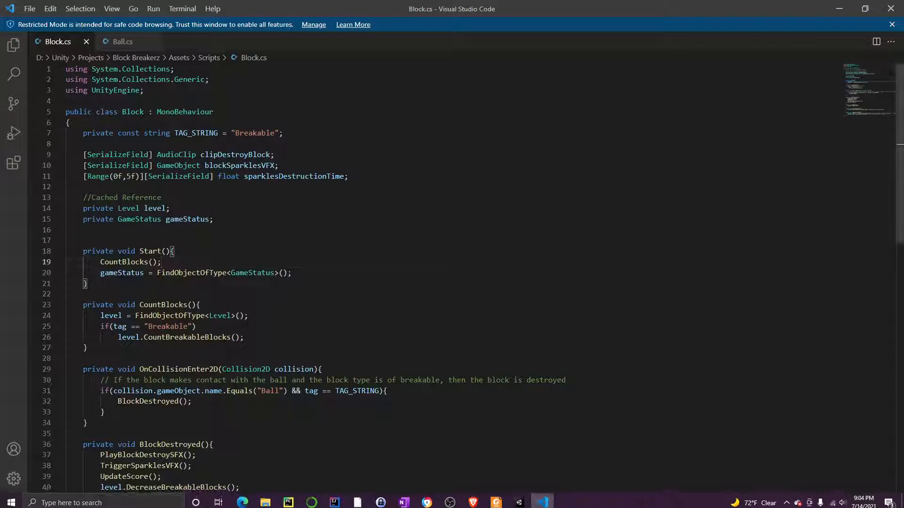
Change the level call inside the "Breakable" tag check of CountBlocks() in Block.cs to level.CountBlocks().
click(160, 306)
click(196, 337)
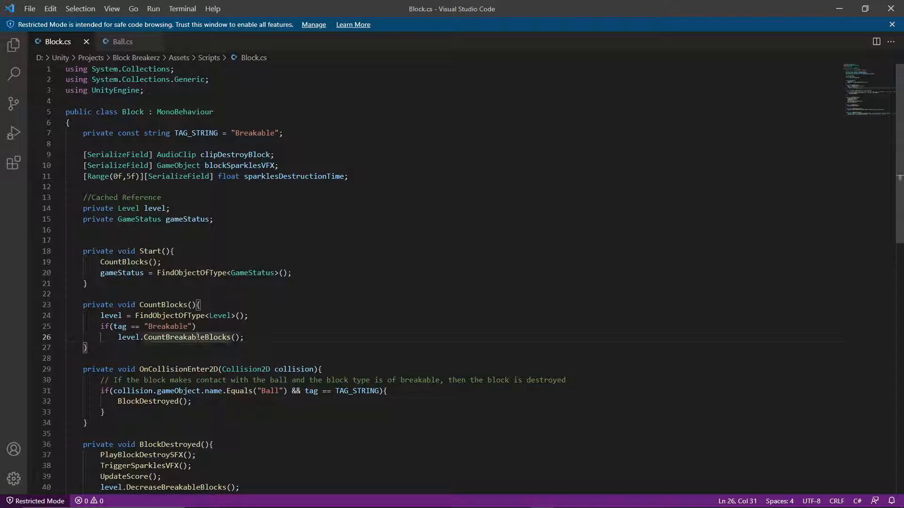
right_click(205, 338)
click(254, 351)
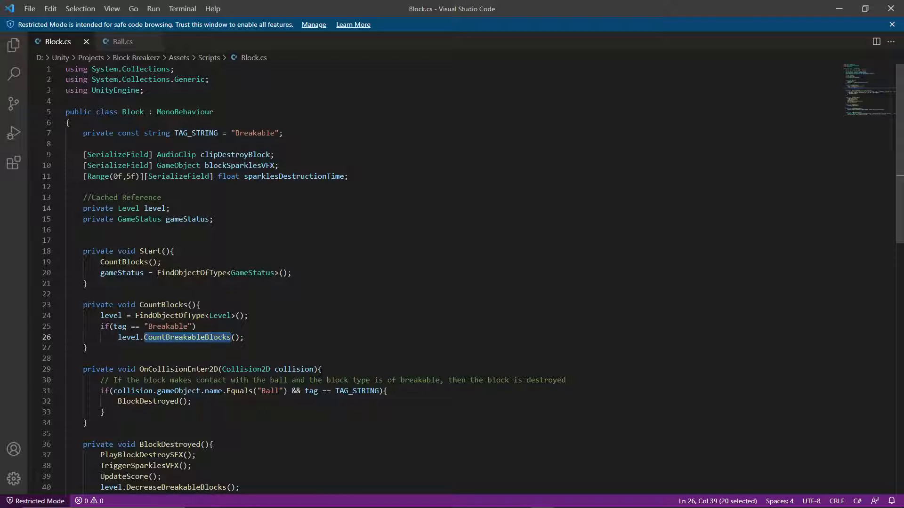
text(CountBlocks)
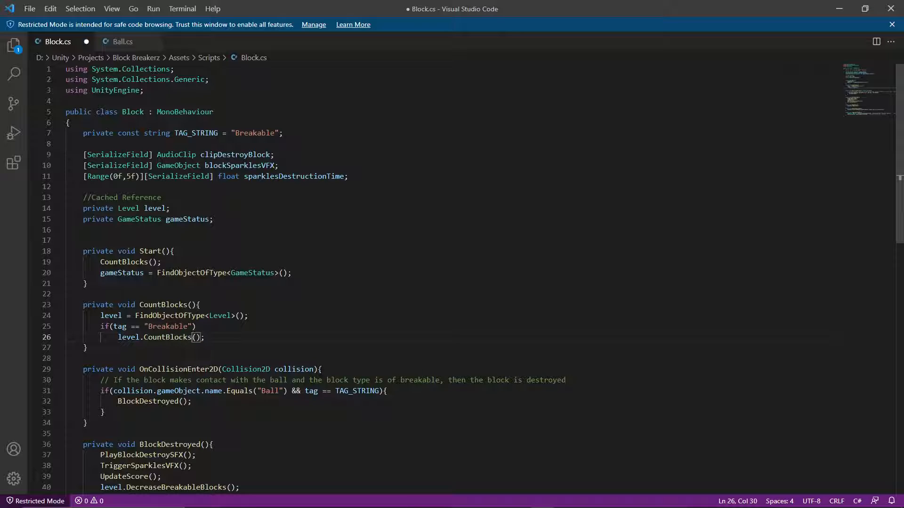
scroll(452, 278, down, 6)
scroll(451, 277, up, 5)
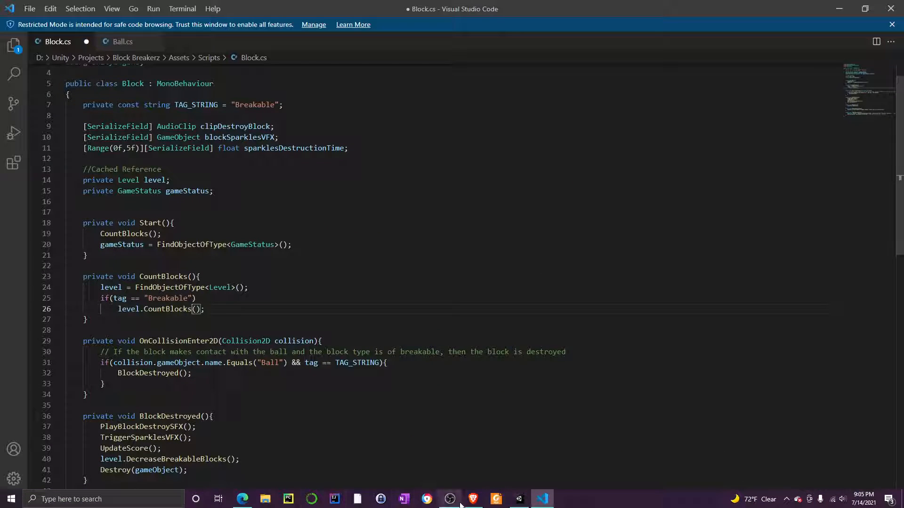
Open the Level script from the Scripts folder in Unity and rename its CountBreakableBlocks() method to CountBlocks().
click(479, 500)
click(519, 499)
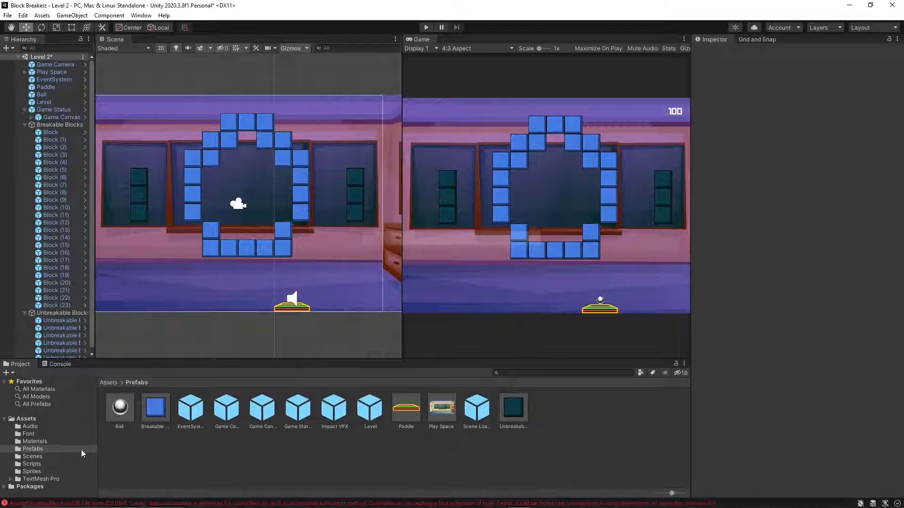
click(28, 463)
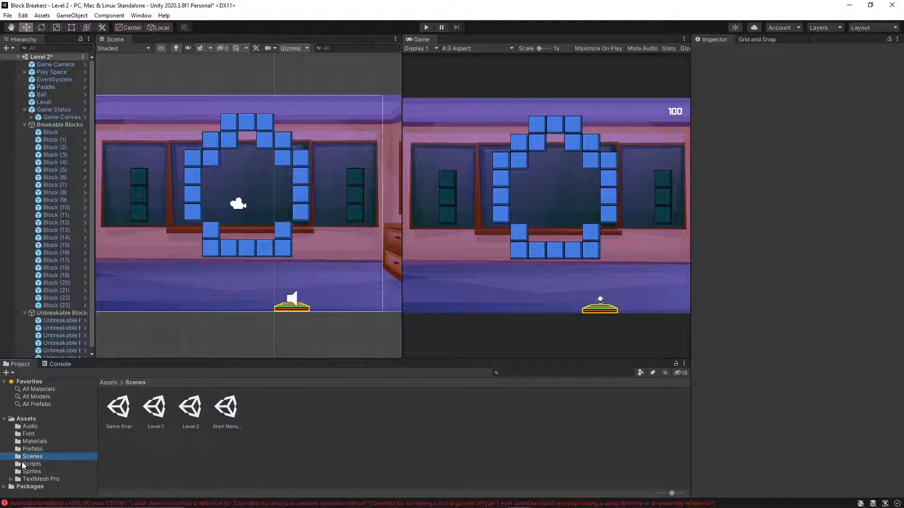
double_click(227, 408)
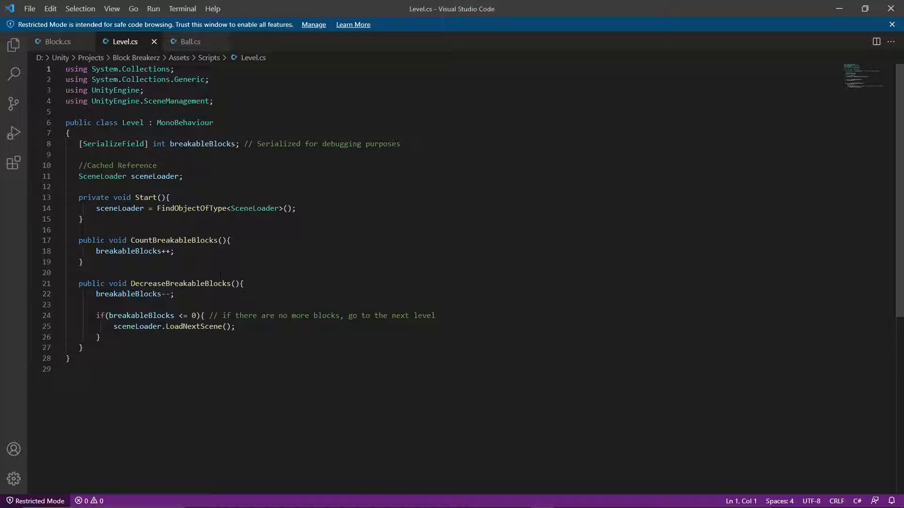
double_click(172, 240)
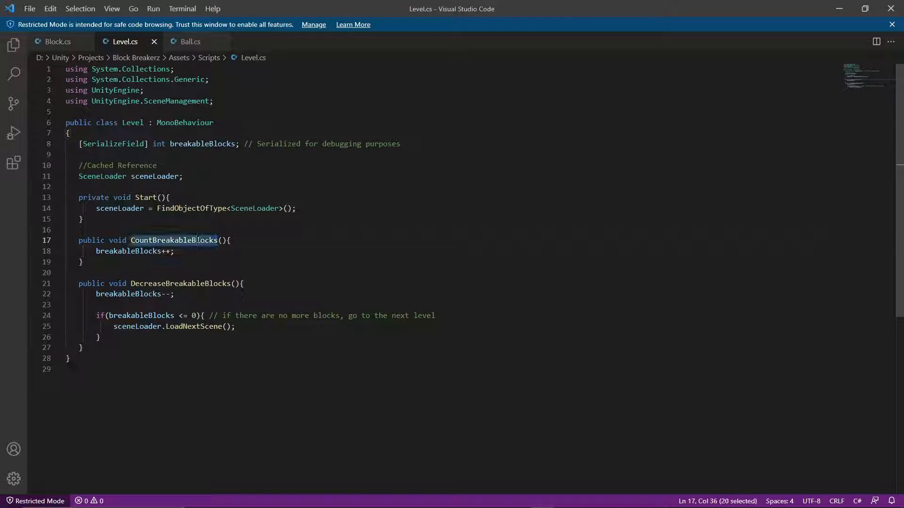
right_click(196, 238)
key(Escape)
text(CountBlocks)
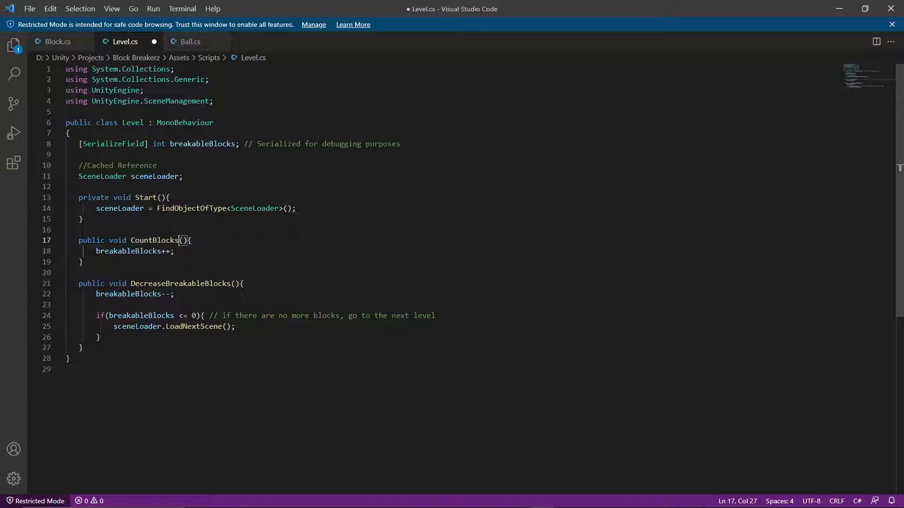
Rename the private CountBlocks() method in Block.cs and its call in Start() to CountBreakableBlocks().
click(58, 43)
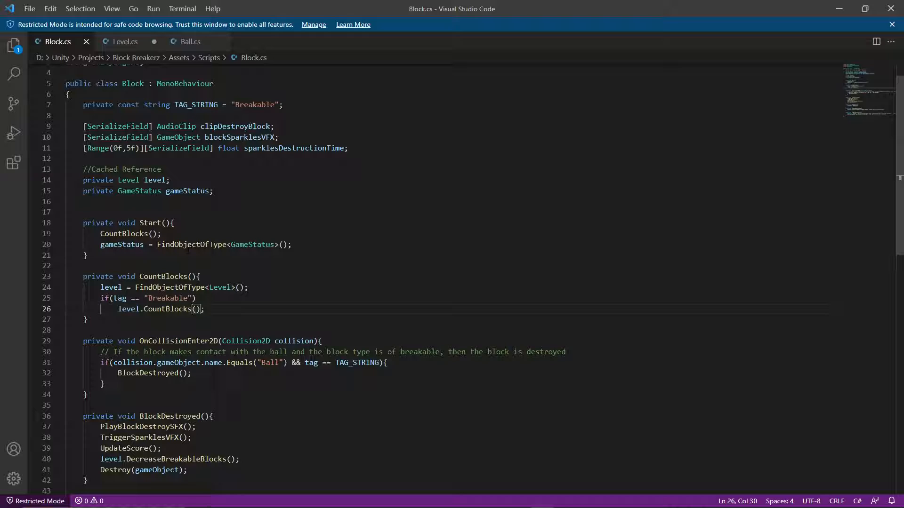
click(161, 276)
text(Brea)
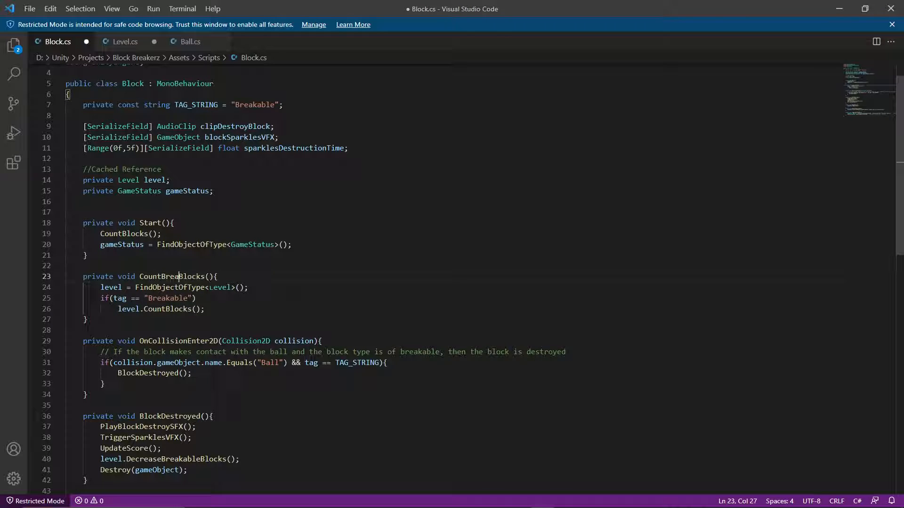
text(kable)
click(122, 234)
text(Breaka)
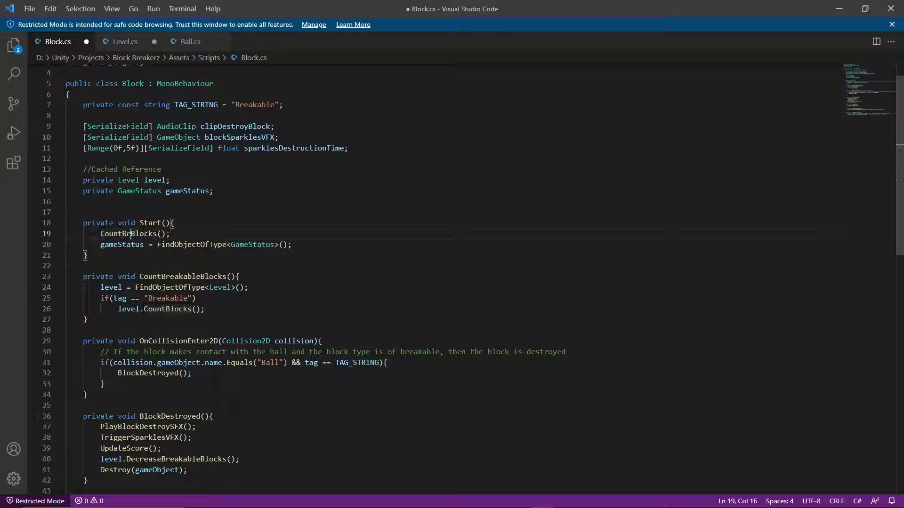
text(ble)
click(124, 266)
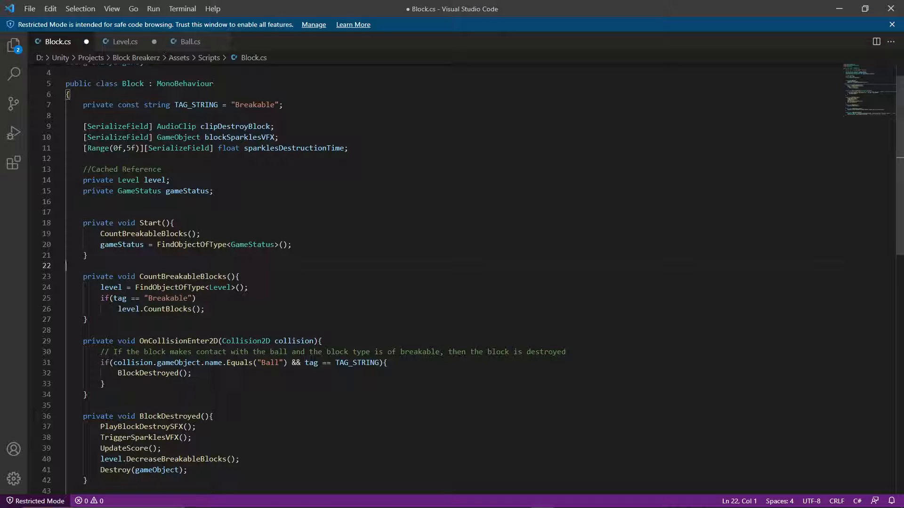
Switch to Unity, try to play Level 2, and open the compile error listed in the console.
drag(144, 470, 215, 459)
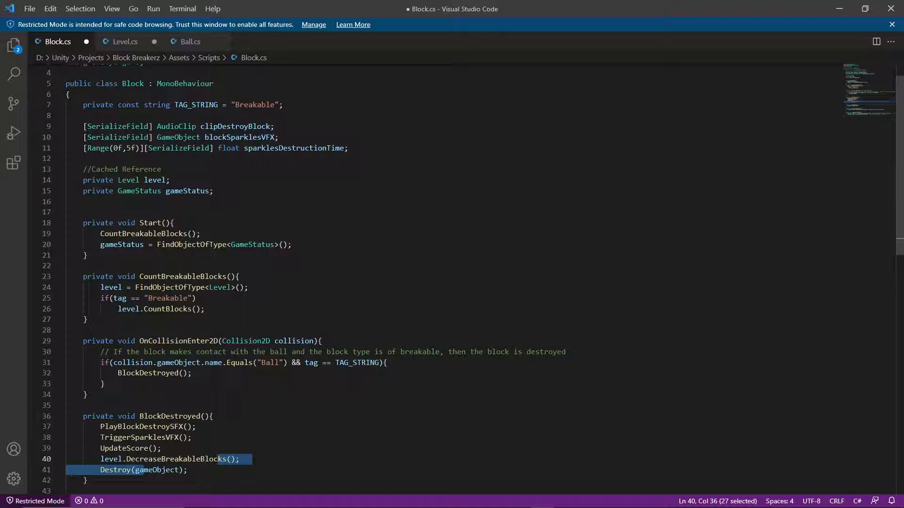
click(839, 6)
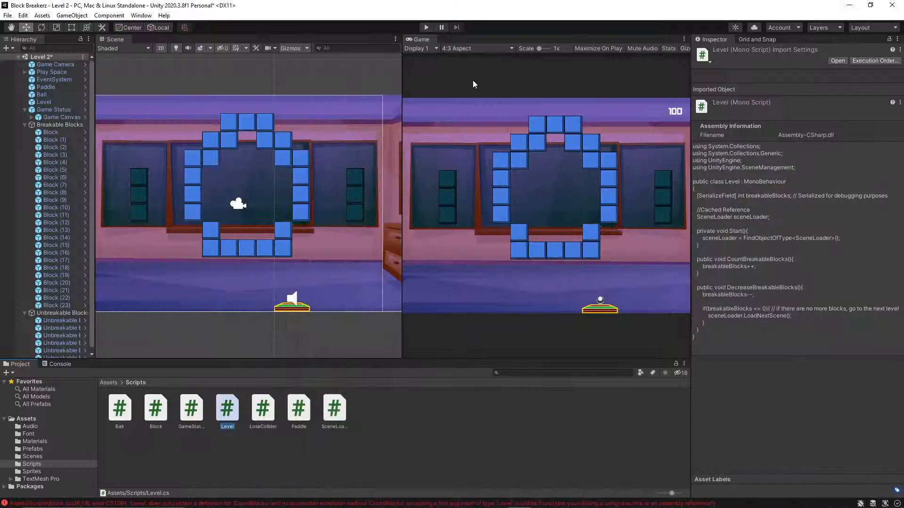
click(423, 27)
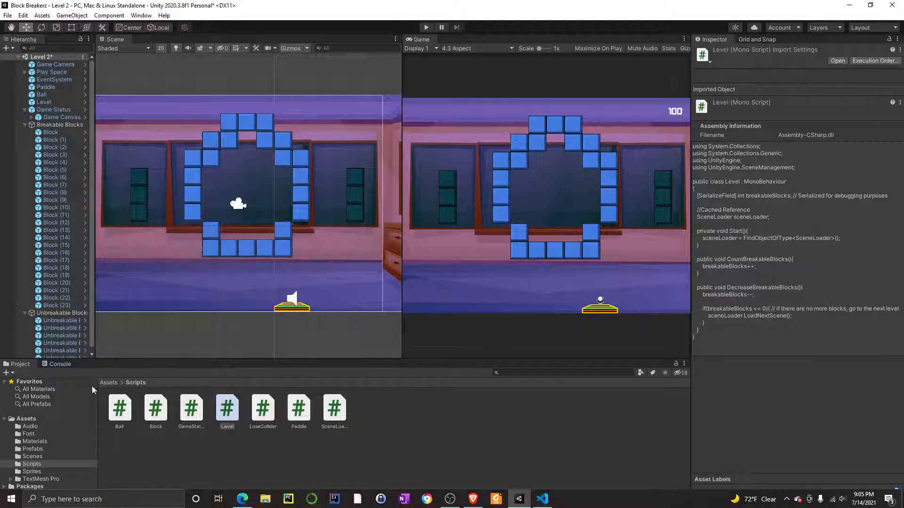
click(60, 364)
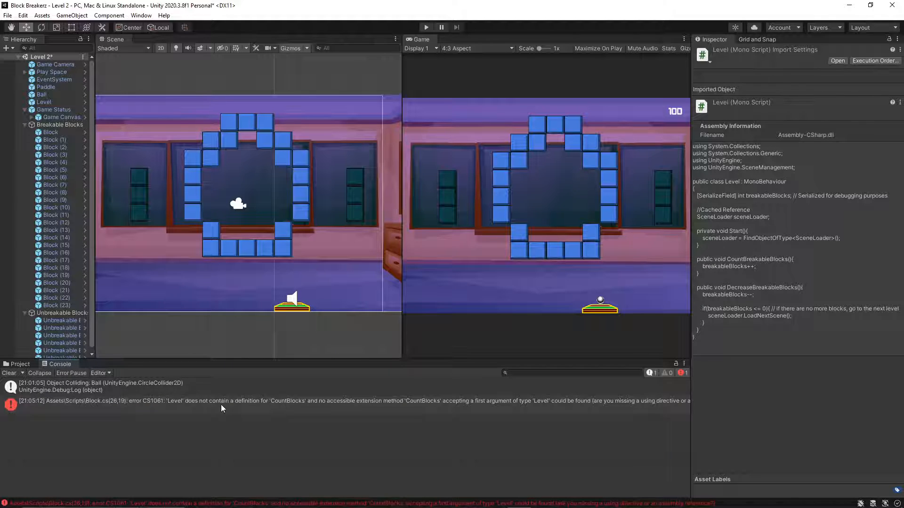
double_click(273, 406)
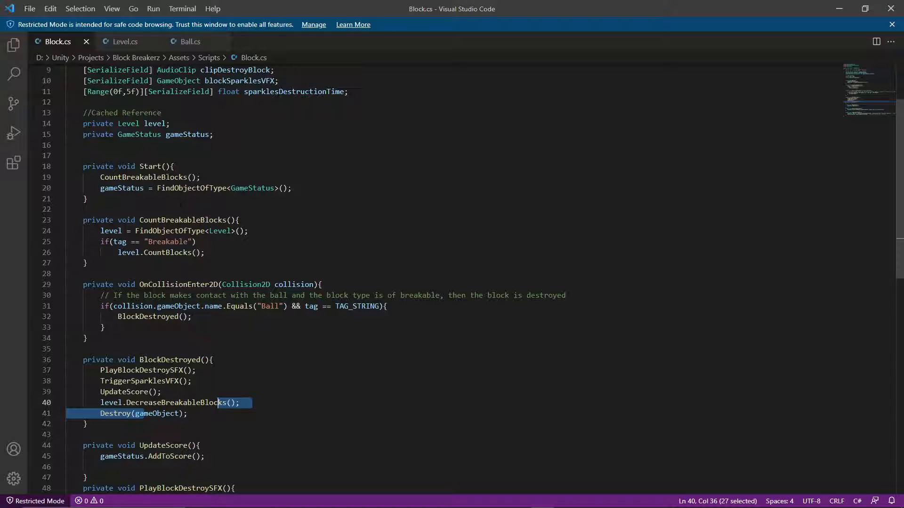
Compare the CountBreakableBlocks and CountBlocks names used in Block.cs with the method declared in Level.cs.
click(167, 177)
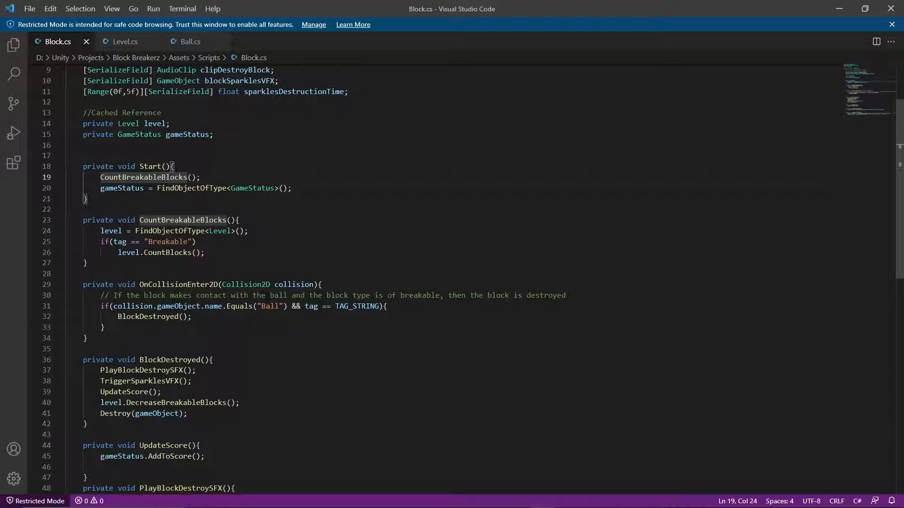
double_click(164, 177)
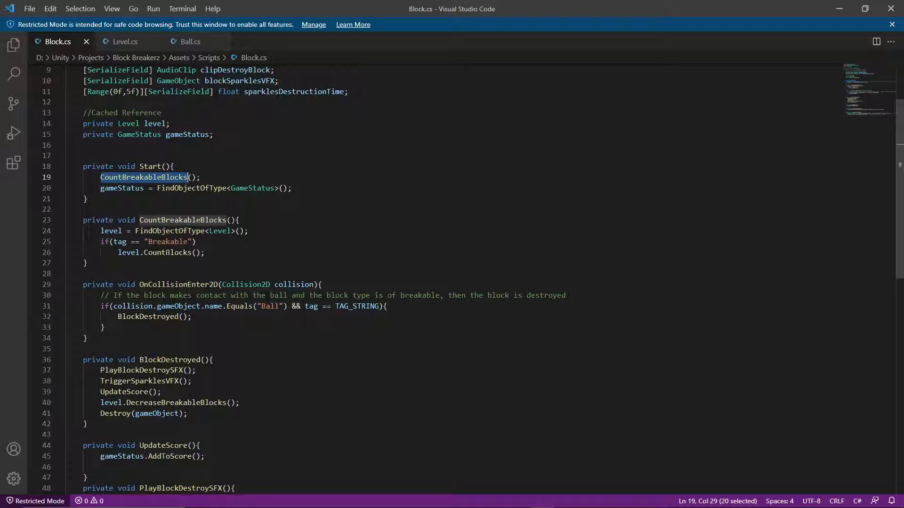
click(133, 44)
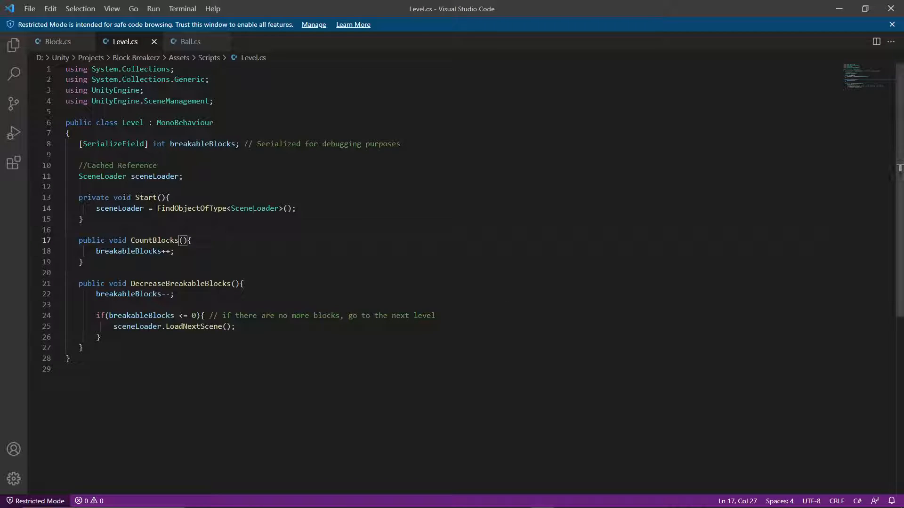
click(161, 252)
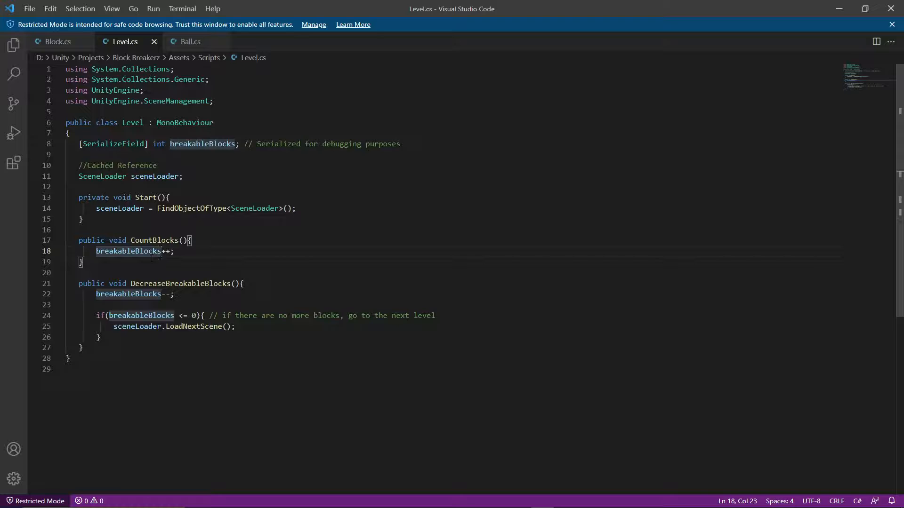
click(56, 40)
double_click(167, 253)
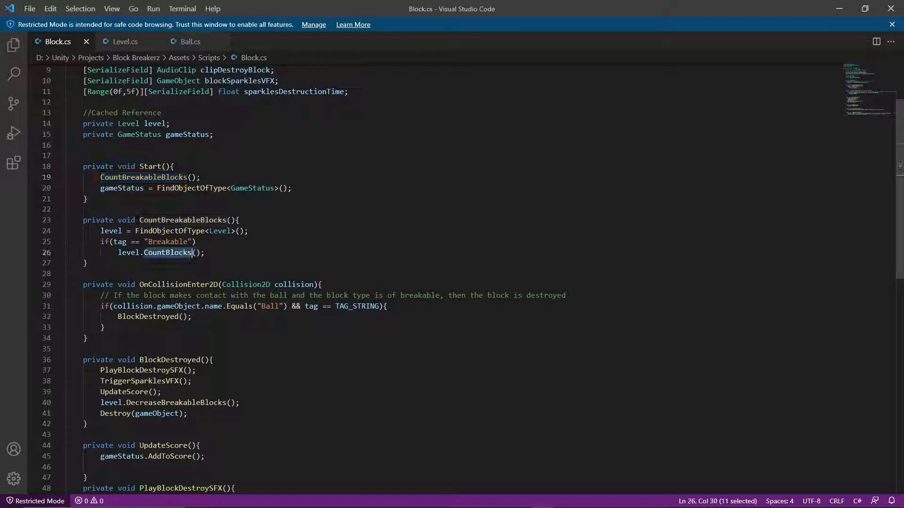
click(125, 42)
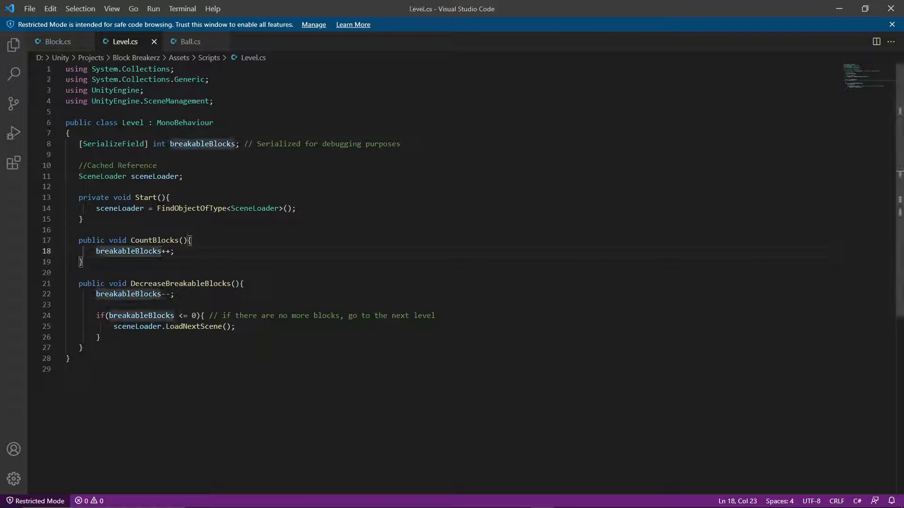
drag(127, 240, 182, 240)
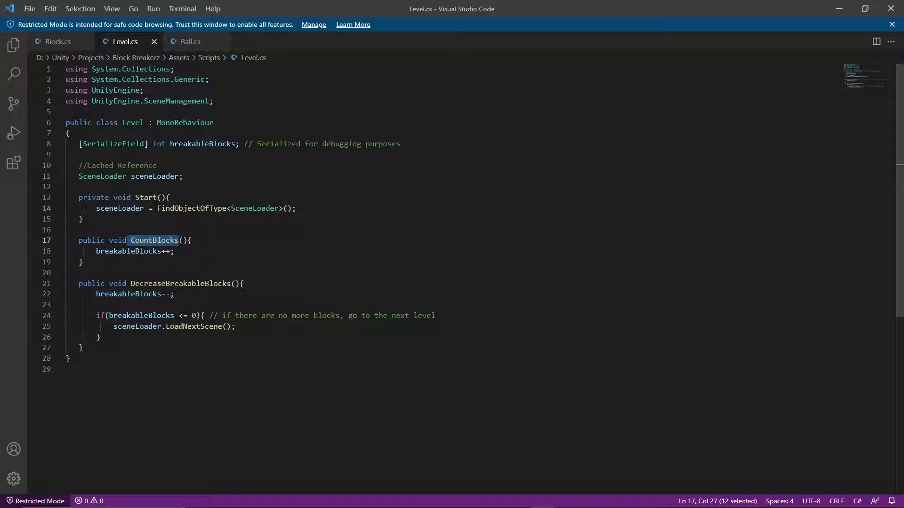
click(59, 42)
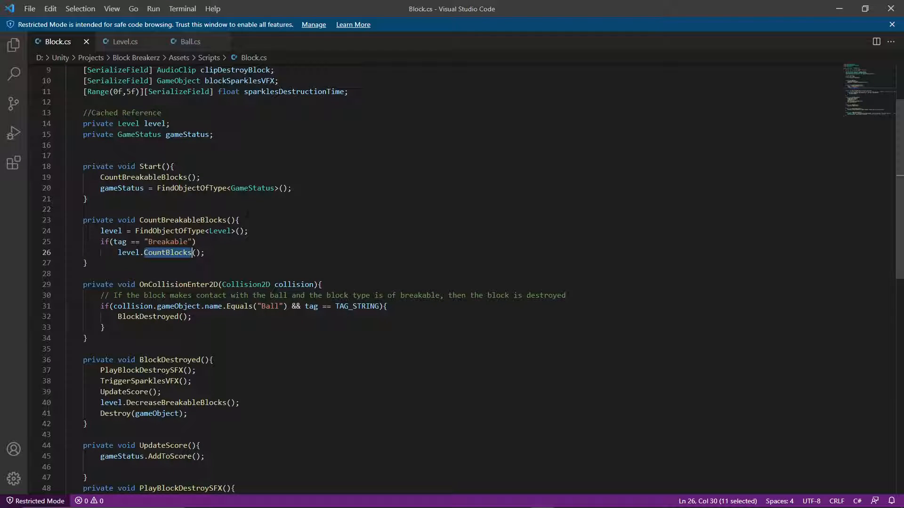
Return to Unity and playtest Level 2, restart from the Game Over screen, and launch the ball in Level 1.
click(839, 4)
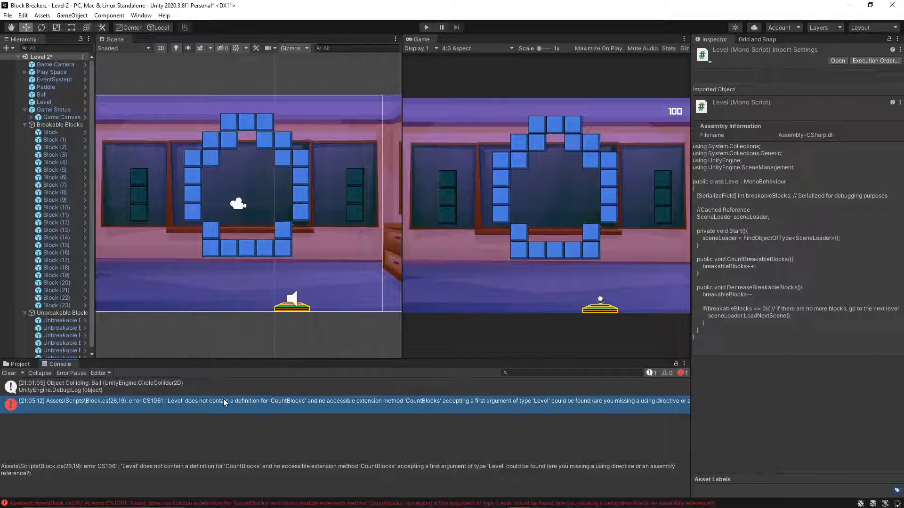
click(423, 27)
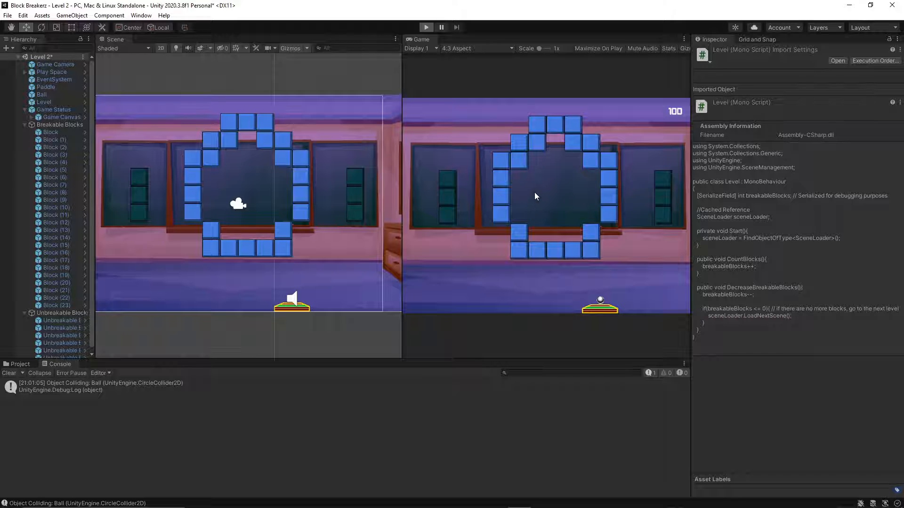
click(560, 189)
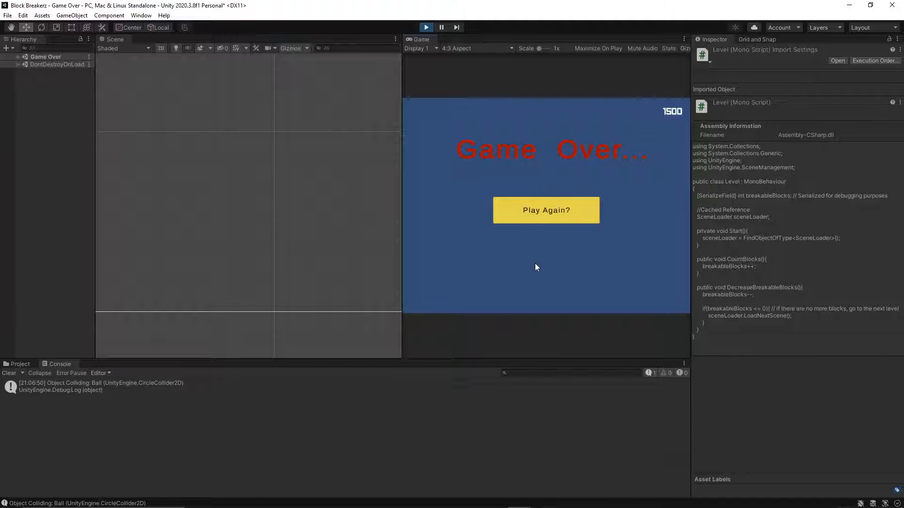
click(533, 211)
click(532, 211)
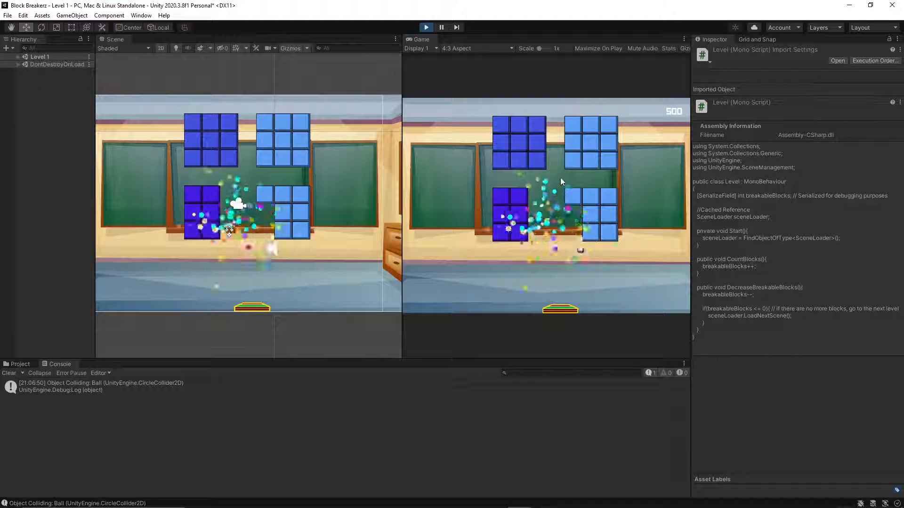
click(565, 217)
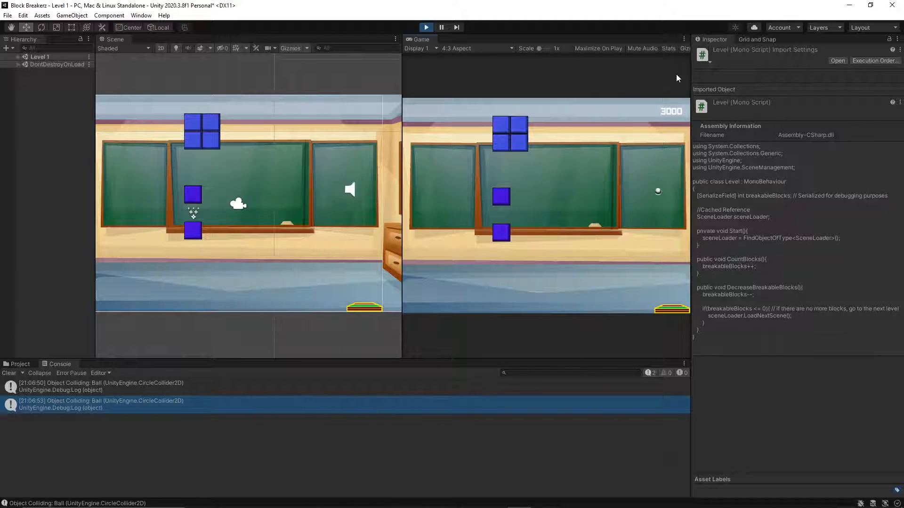
Restart the game from the Game Over screen and start menu, and stop the playtest.
click(543, 212)
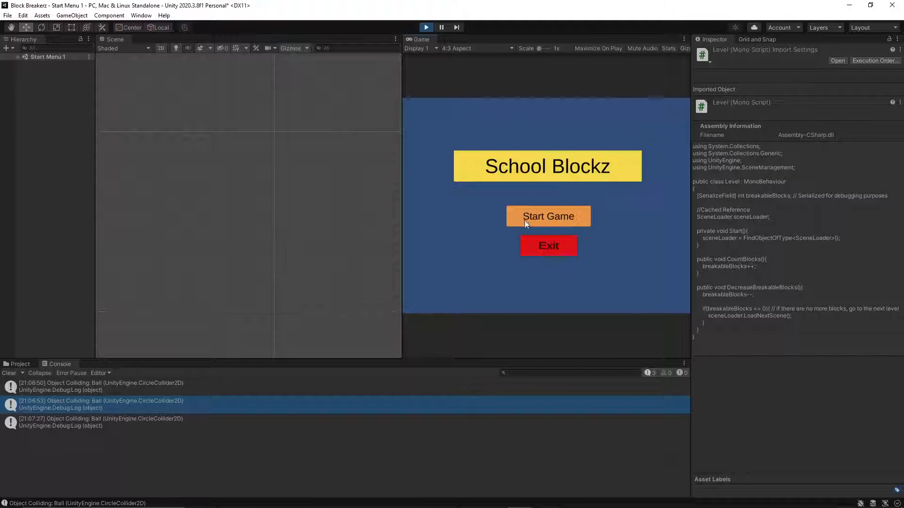
click(525, 222)
click(422, 27)
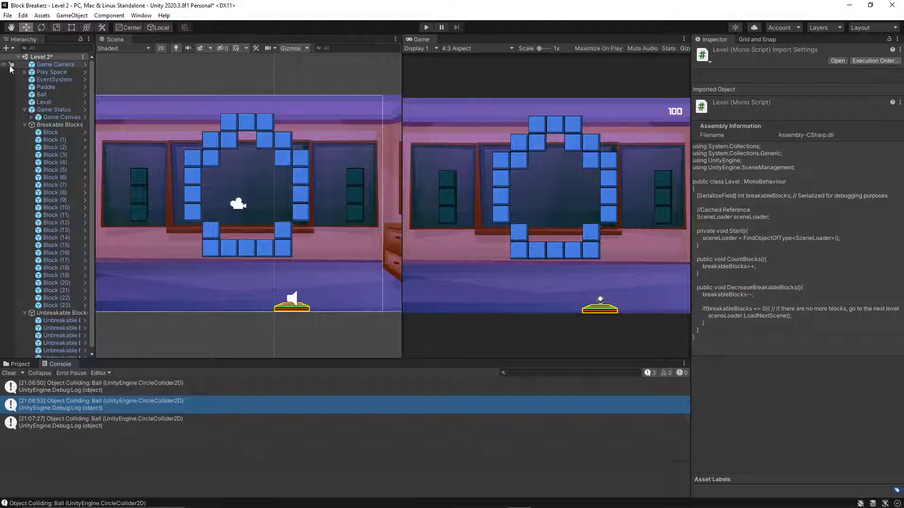
Run Level 2, collapse the Breakable Blocks and Unbreakable Blocks groups, and inspect the Level object's Breakable Blocks count.
click(426, 27)
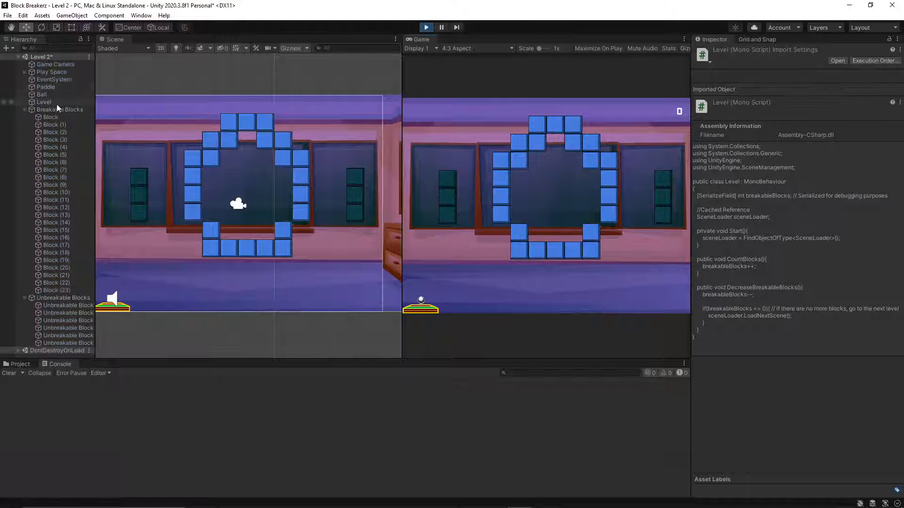
click(24, 109)
click(25, 117)
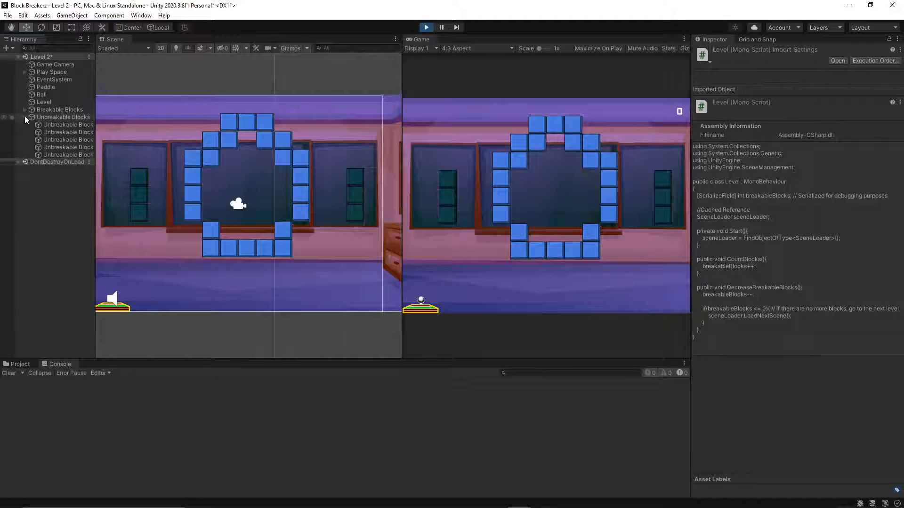
click(30, 103)
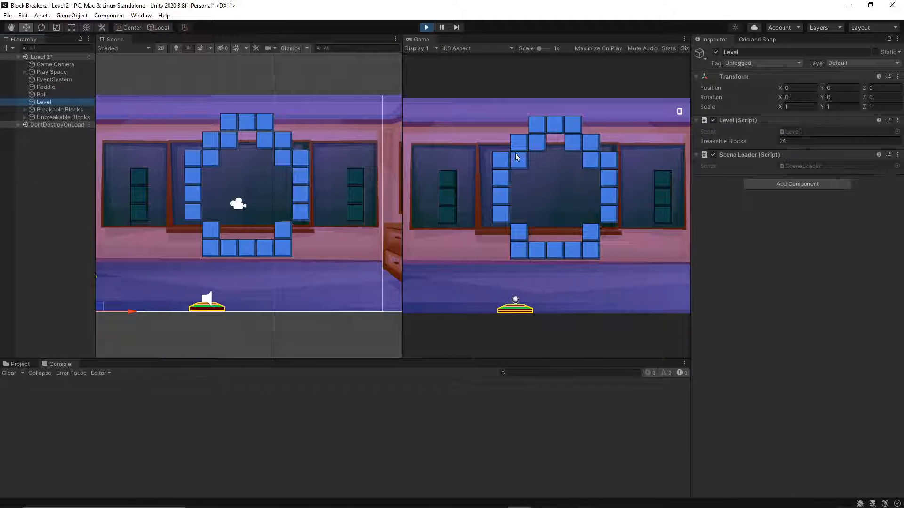
Launch the ball in Level 2, and restart from the Game Over screen to playtest Level 1 again.
click(551, 131)
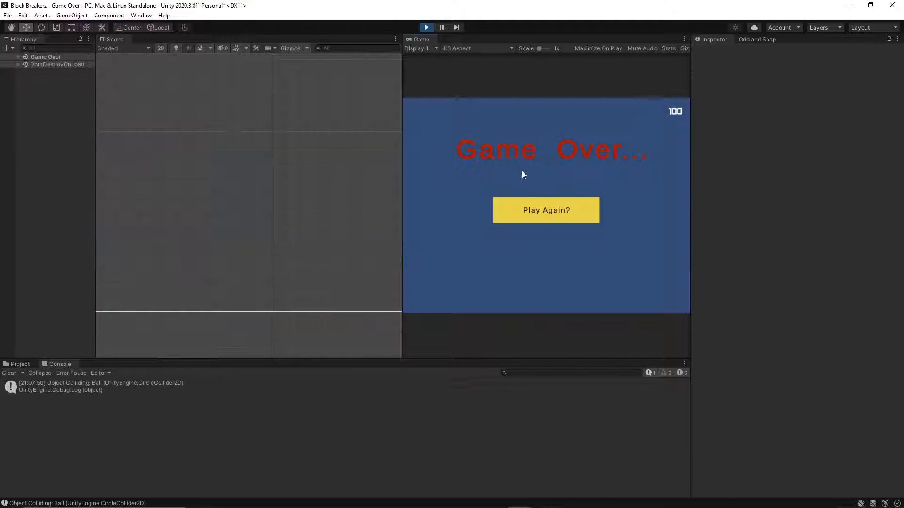
click(528, 201)
click(527, 211)
click(541, 209)
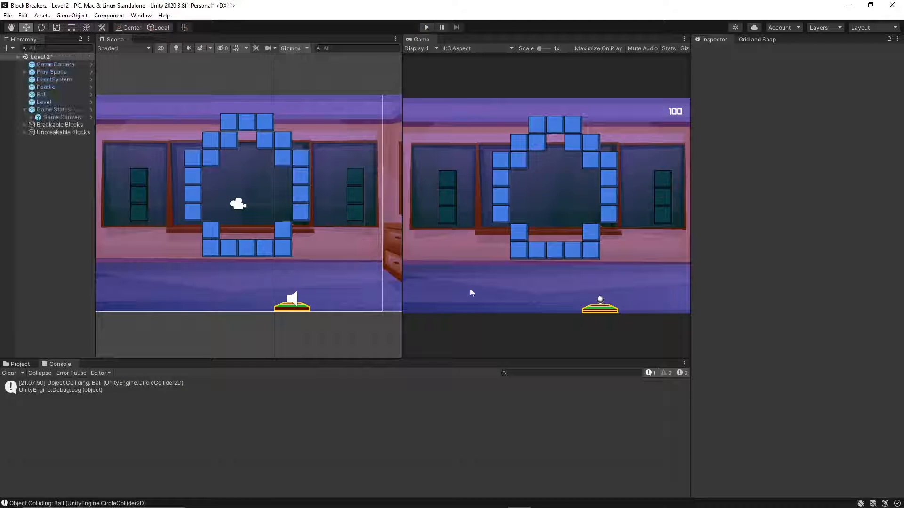
Switch to the Udemy course in the browser and watch the rest of the lecture "74. Using Tags In Unity".
click(473, 499)
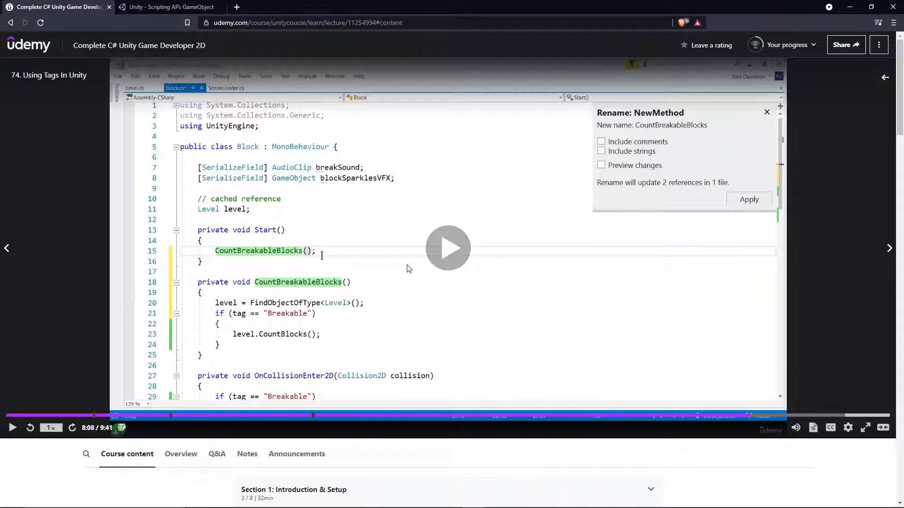
click(447, 235)
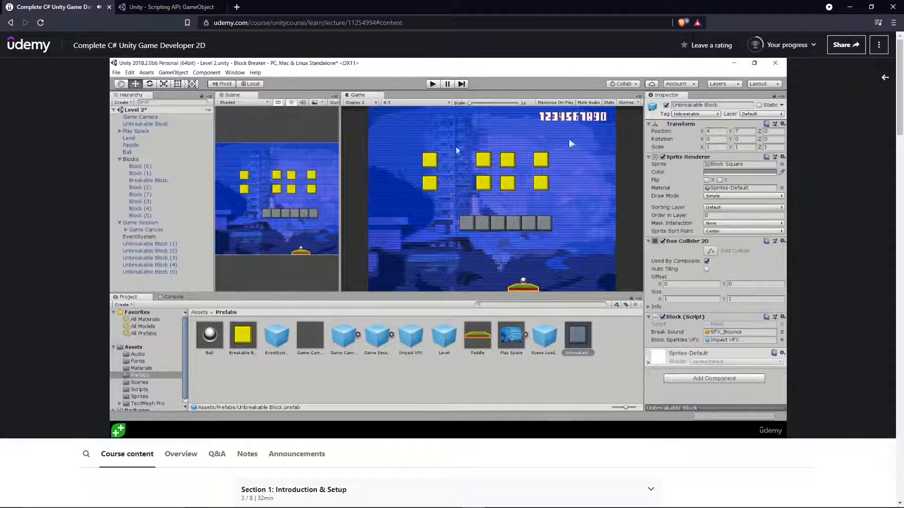
mouse_move(446, 165)
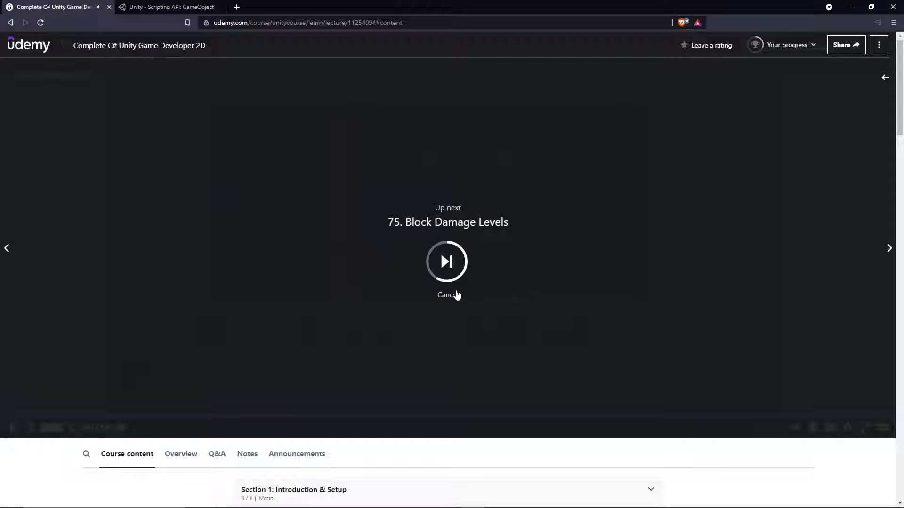
click(456, 293)
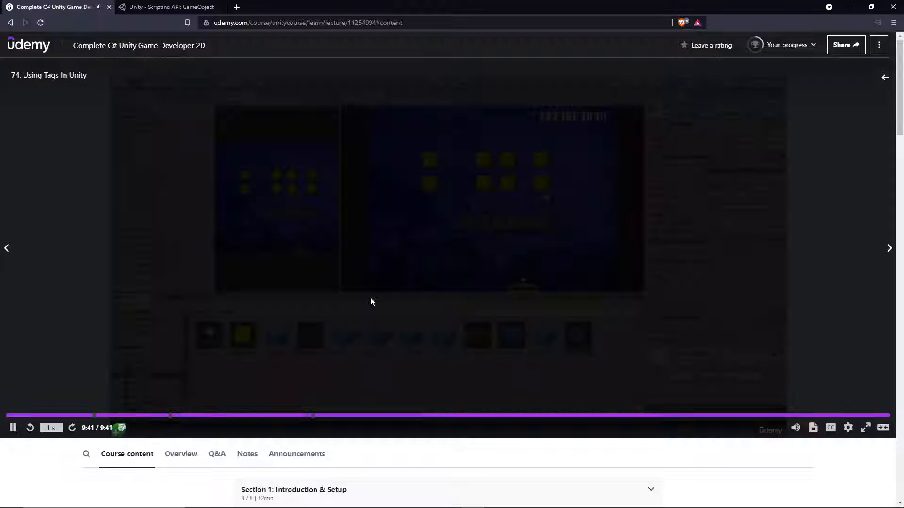